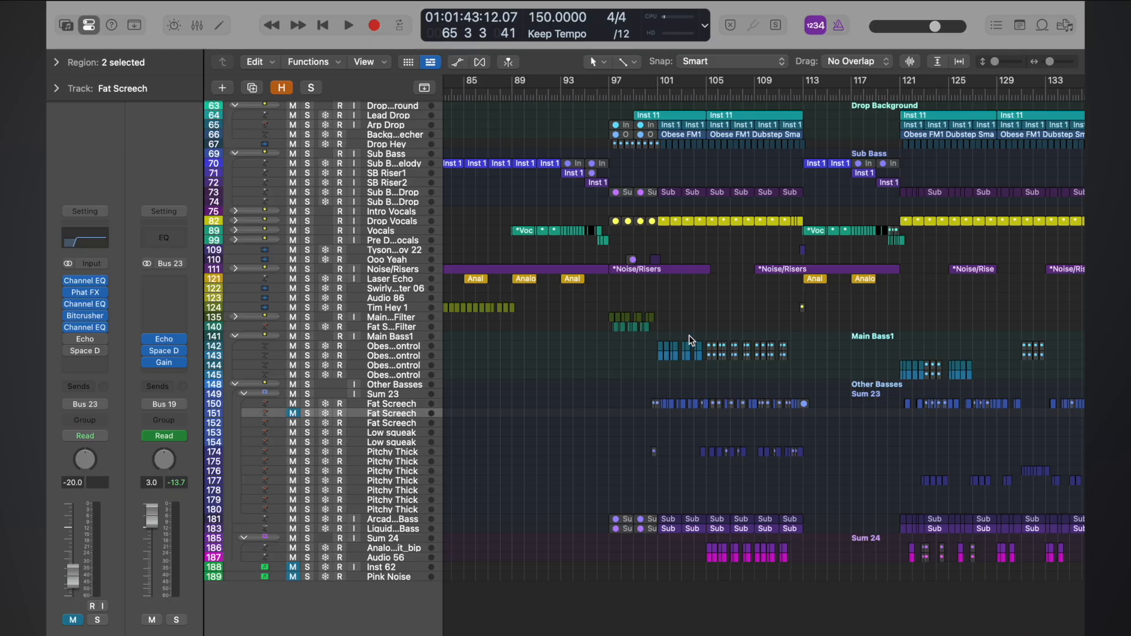
- Start playback of the arrangement from bar 81, where the Drumz regions begin again
scroll(679, 326, right, 2)
scroll(679, 327, up, 10)
scroll(679, 327, down, 6)
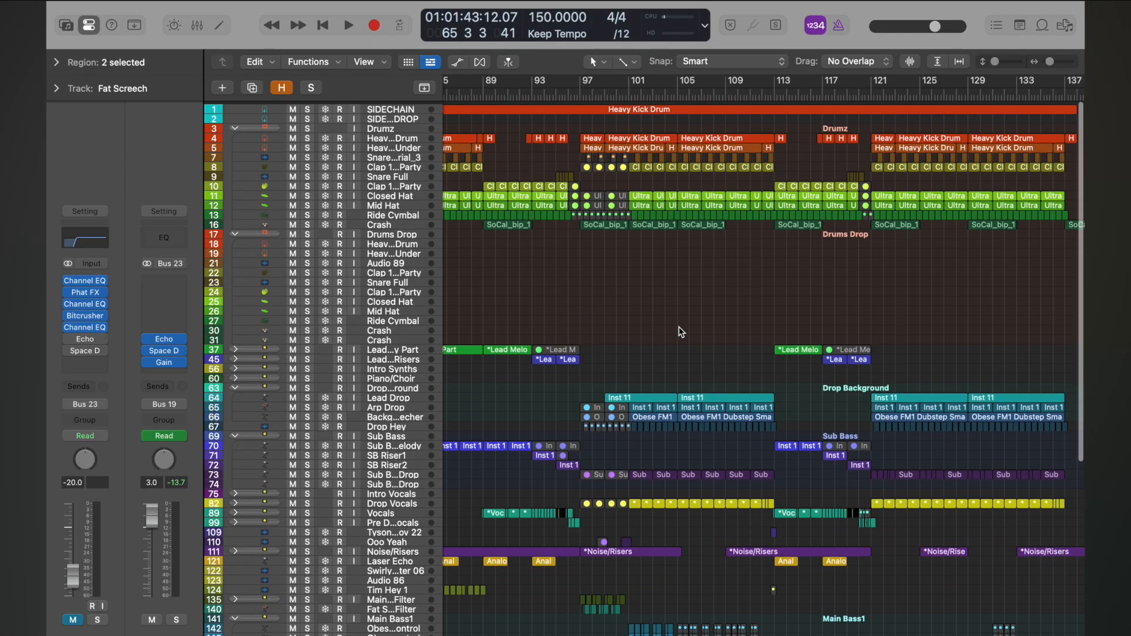
scroll(678, 326, up, 2)
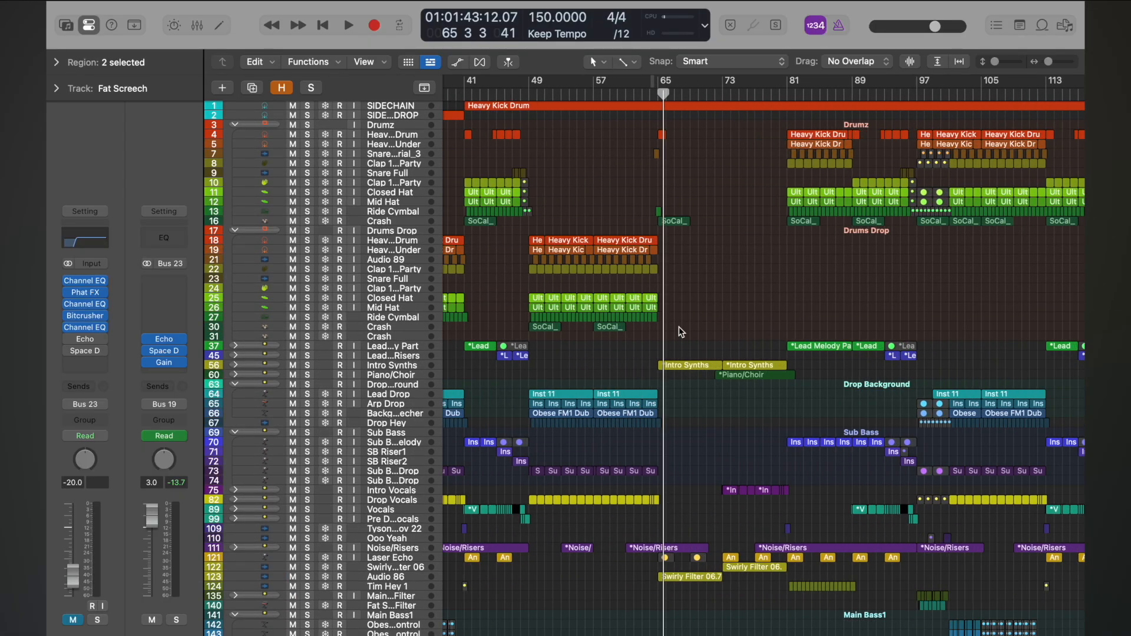
scroll(745, 211, up, 1)
scroll(744, 211, right, 4)
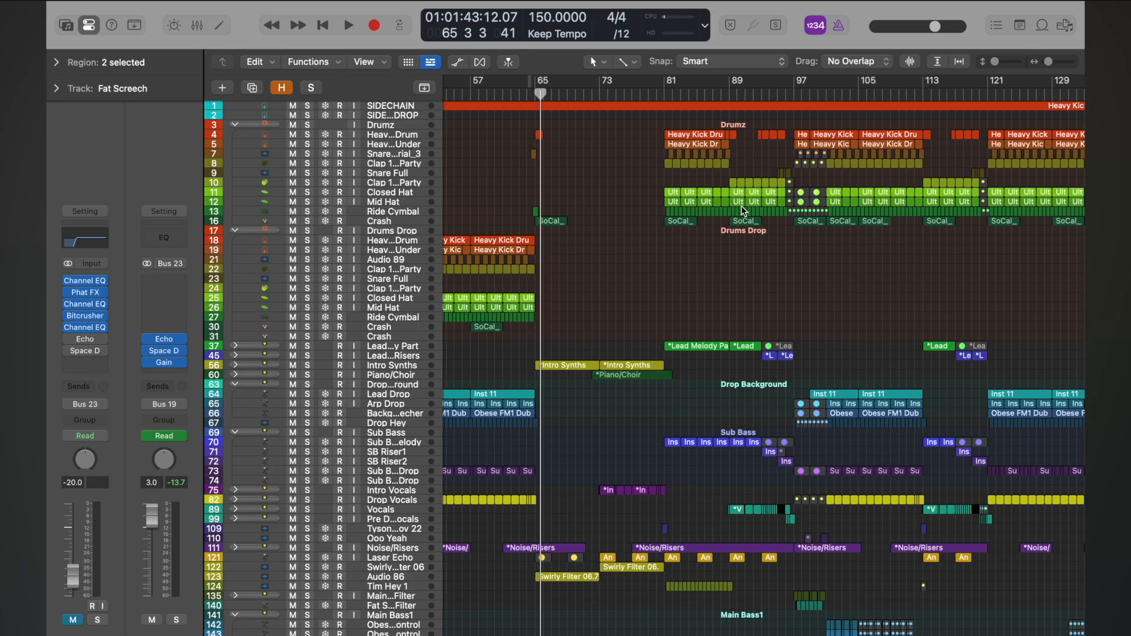
click(665, 93)
key(space)
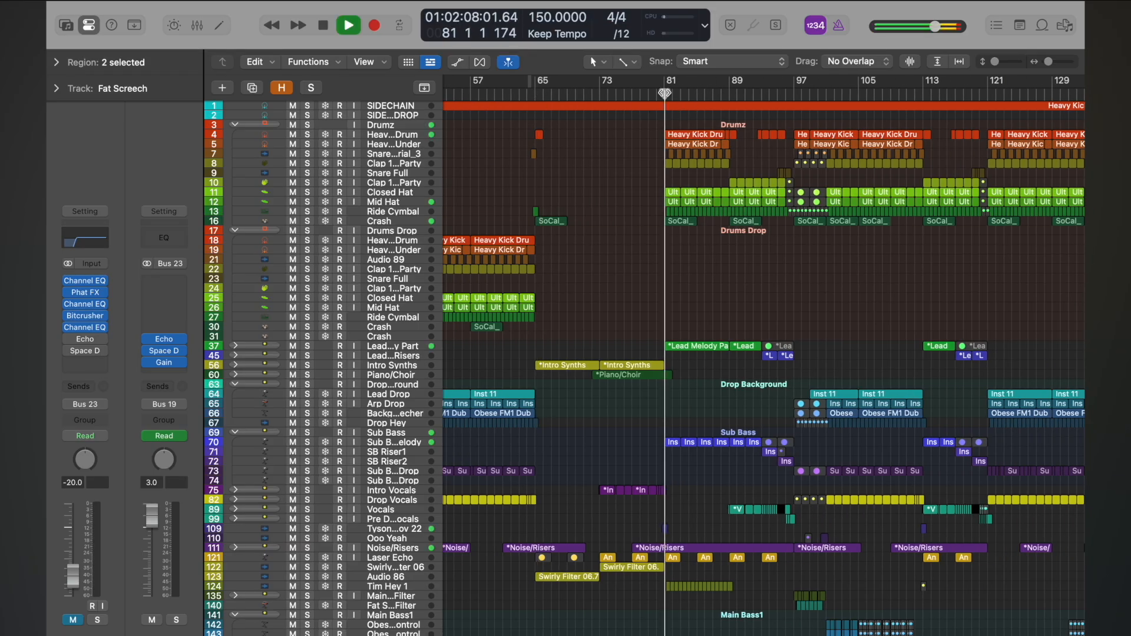
- Play the drop from bar 97 to about bar 101 while examining the drum regions closely, and stop
click(794, 93)
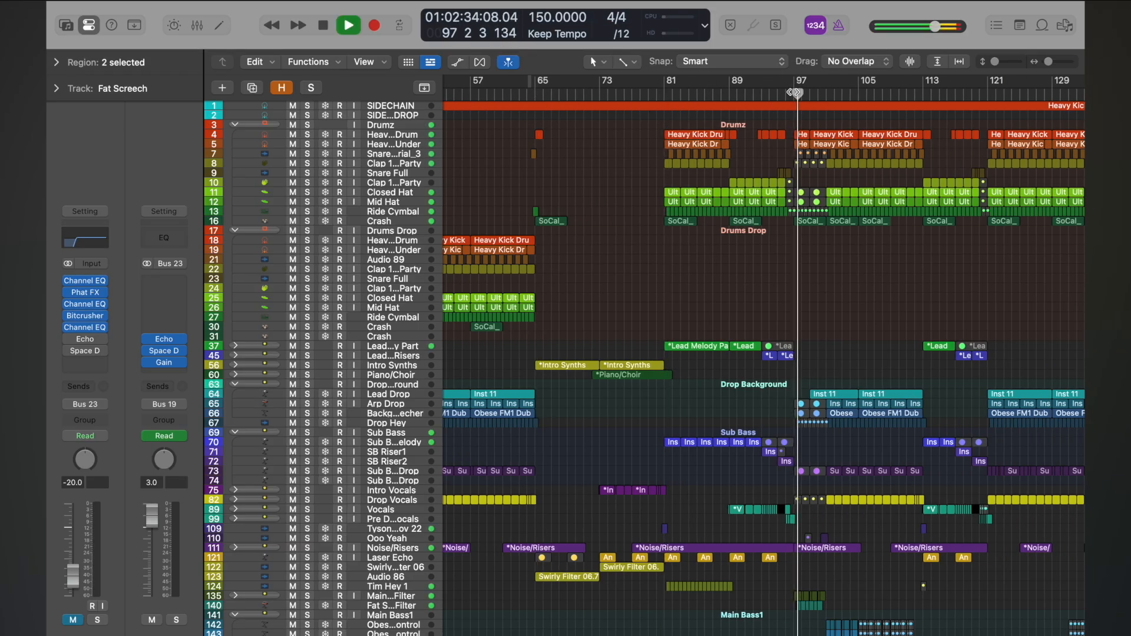
scroll(843, 150, up, 3)
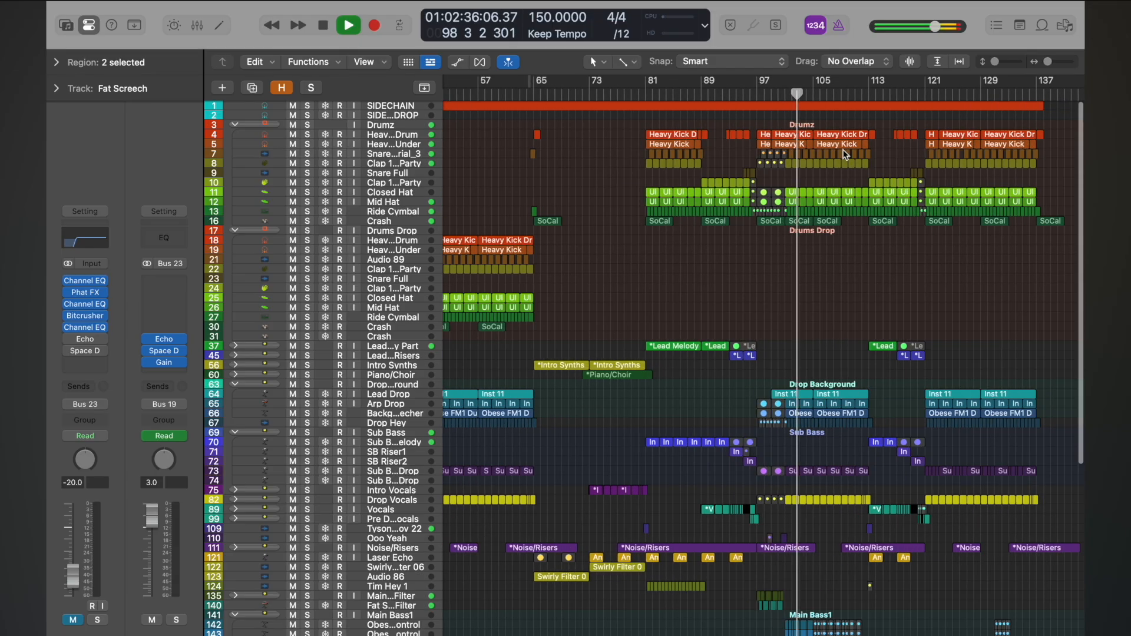
scroll(843, 154, up, 5)
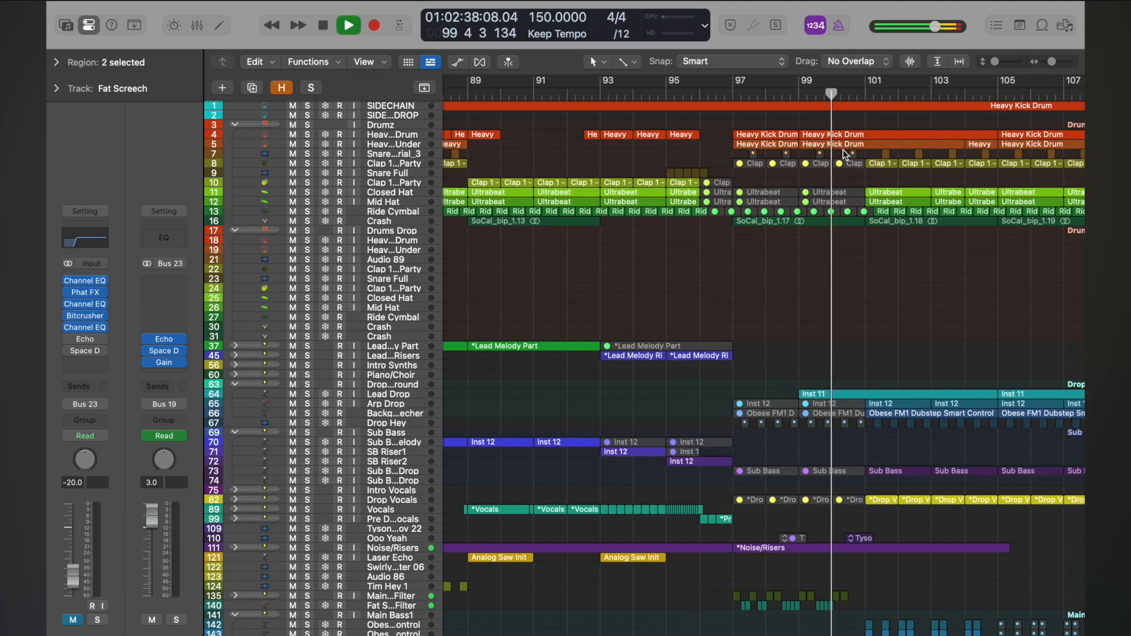
scroll(845, 156, up, 2)
scroll(845, 153, up, 3)
scroll(843, 151, down, 3)
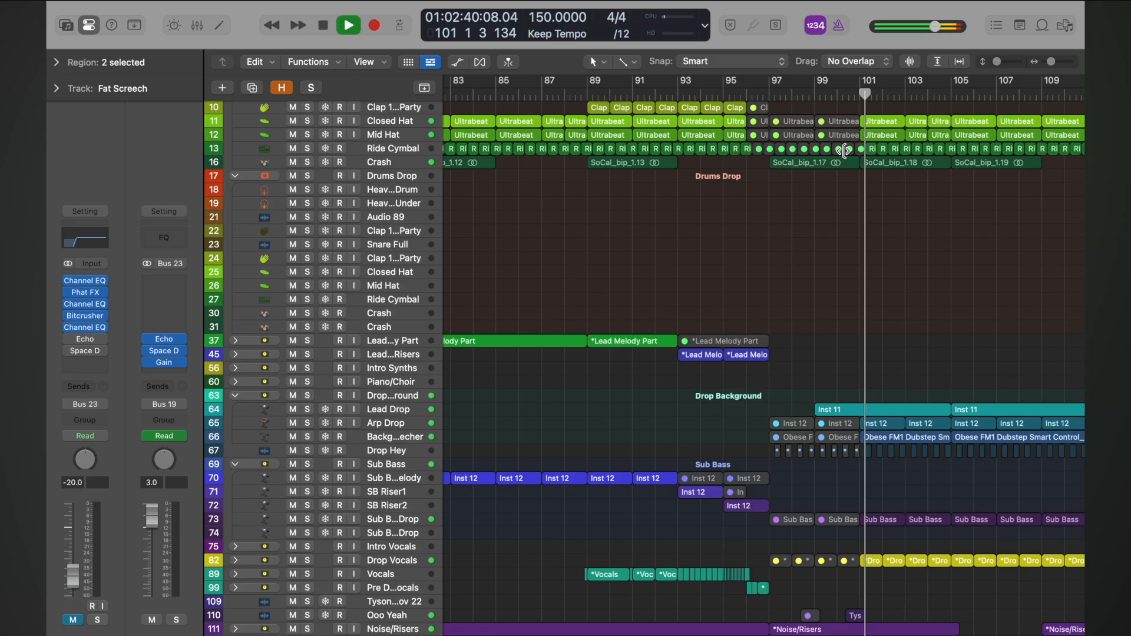
key(space)
- Audition bar 113 and move all Drumz regions between bars 97 and 113 down onto the matching Drums Drop tracks
scroll(844, 151, down, 5)
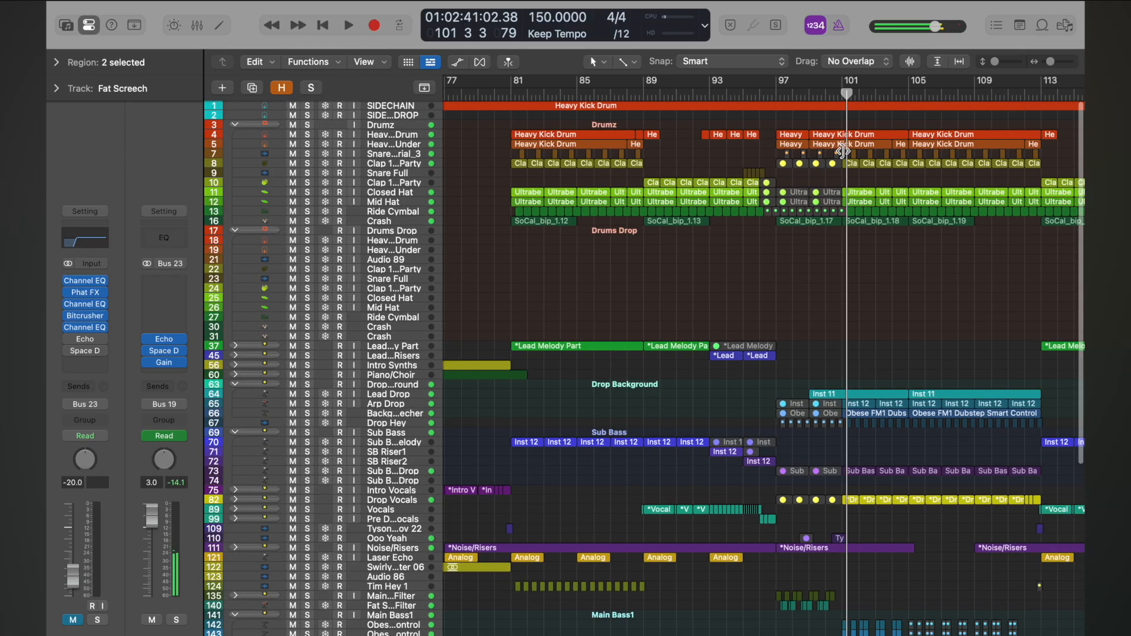
scroll(844, 151, down, 3)
scroll(844, 151, up, 2)
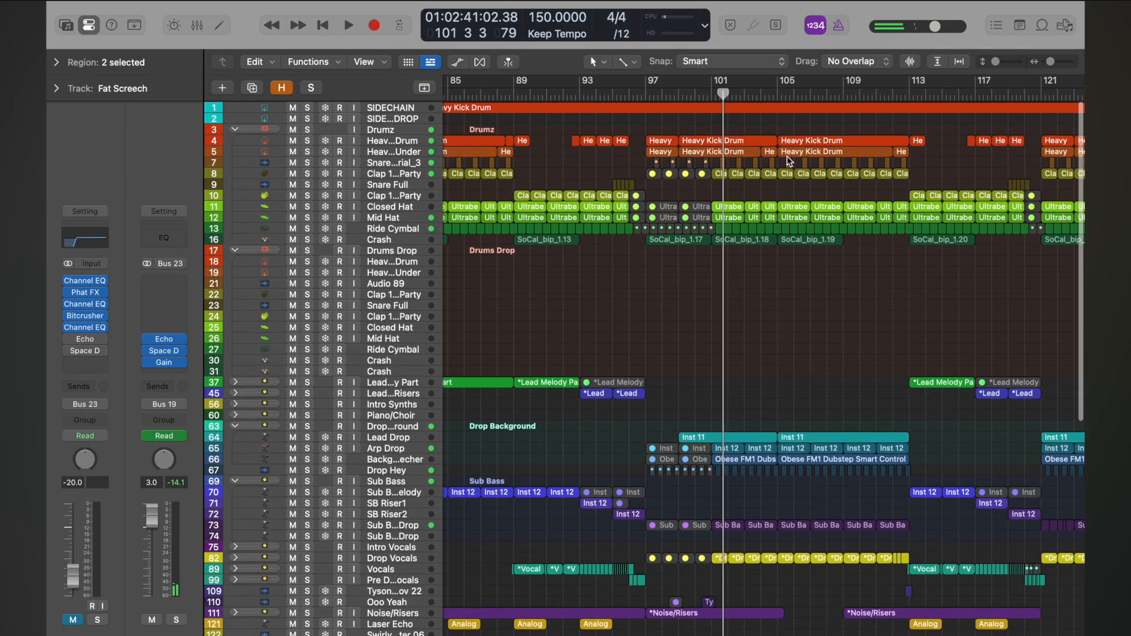
drag(649, 129, 907, 300)
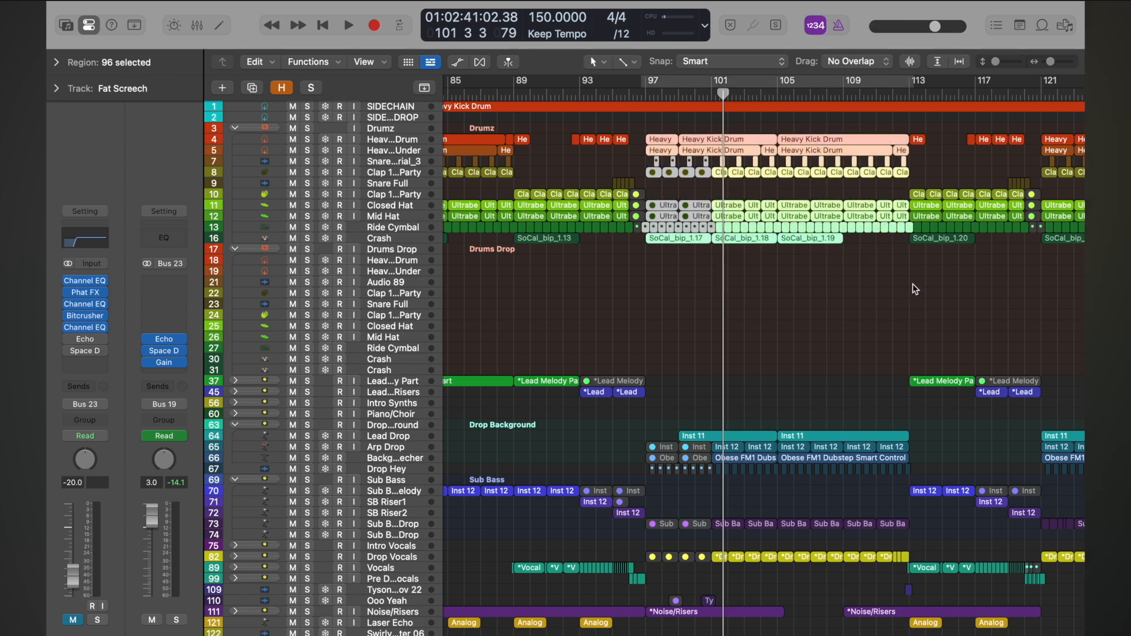
click(910, 93)
key(space)
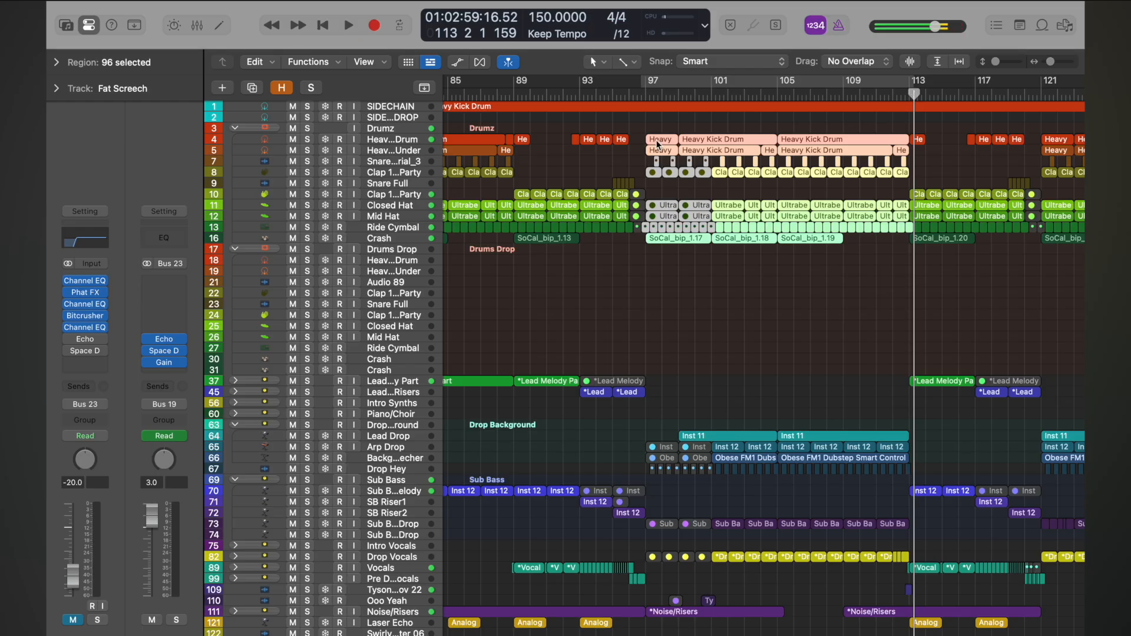
drag(657, 144, 698, 263)
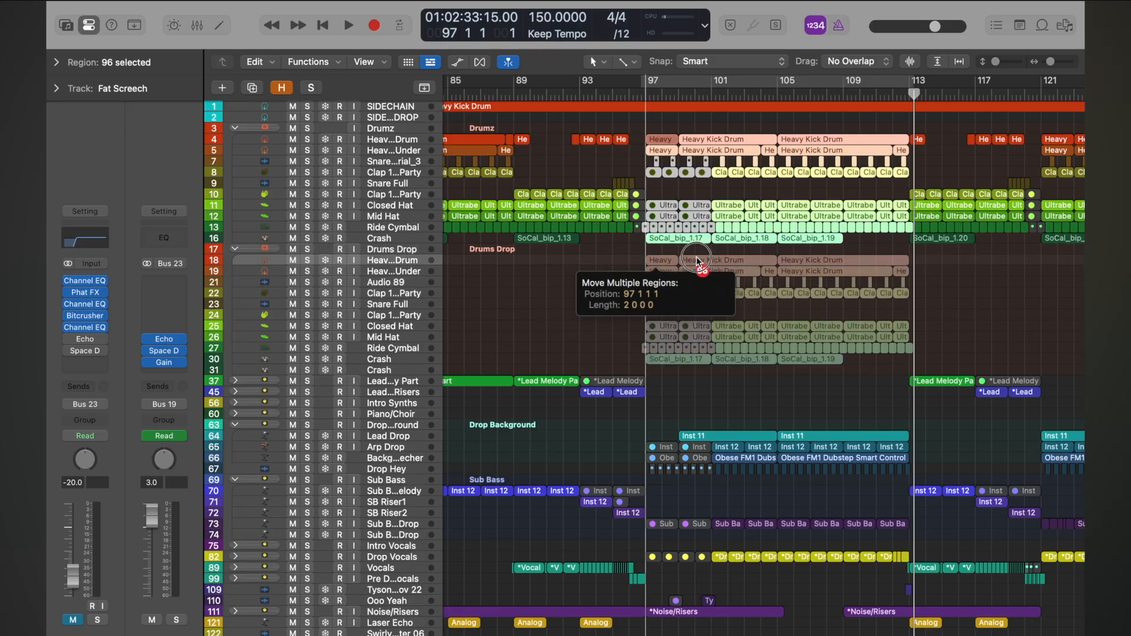
drag(697, 259, 695, 261)
drag(695, 259, 696, 261)
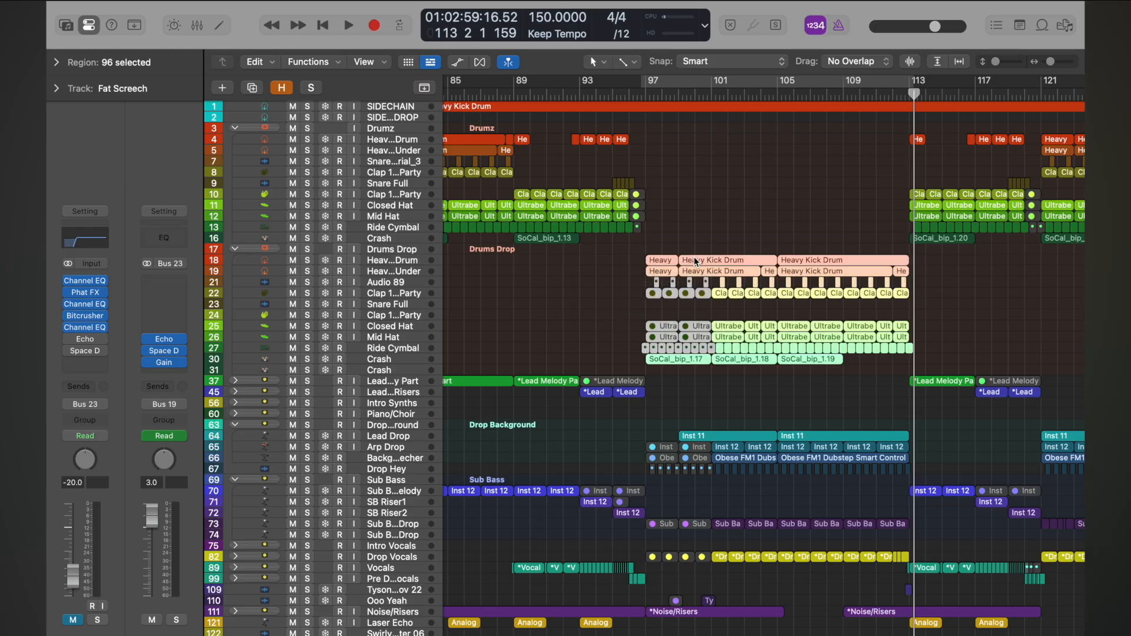
- Play the drop from bar 97 through to bar 113 while following the background, vocal and bass tracks
click(650, 96)
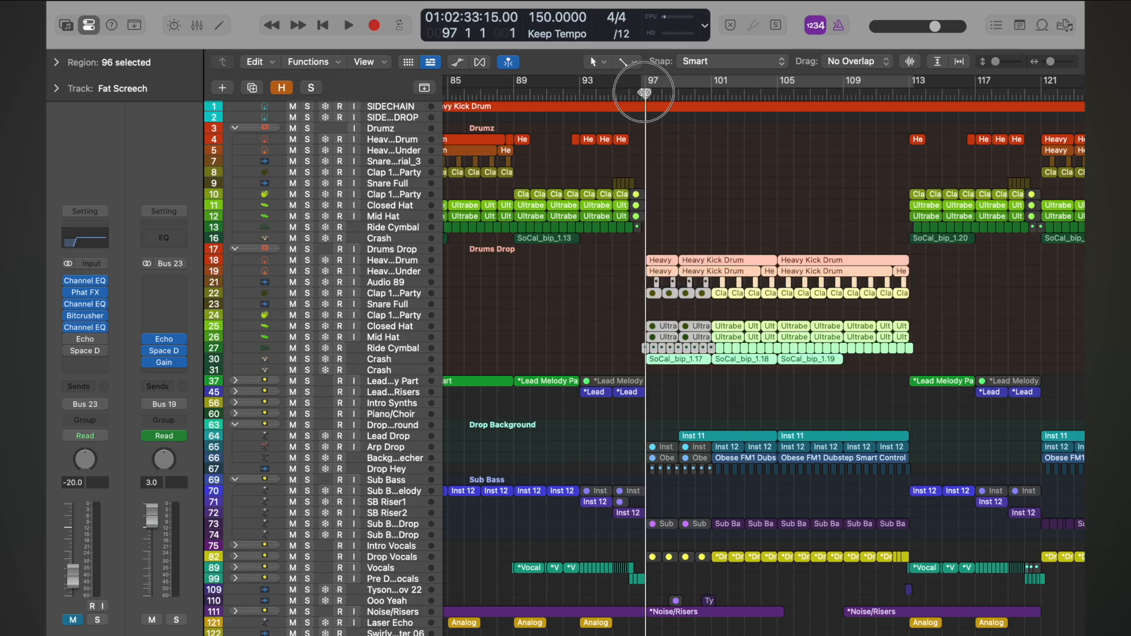
key(space)
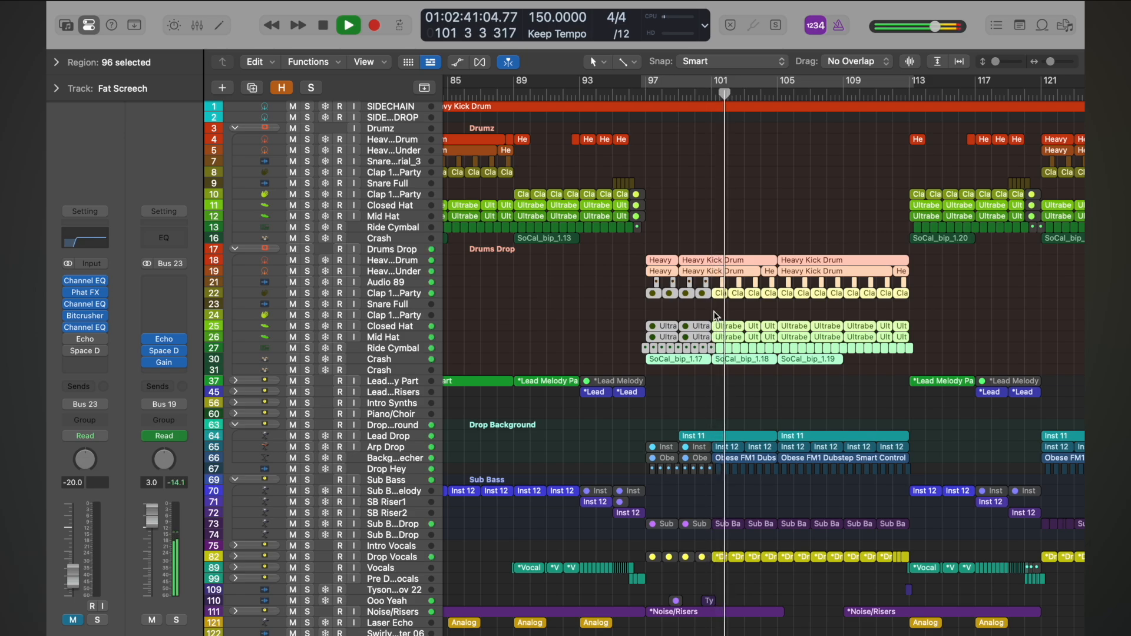
scroll(714, 313, down, 2)
scroll(714, 313, down, 8)
scroll(714, 313, down, 4)
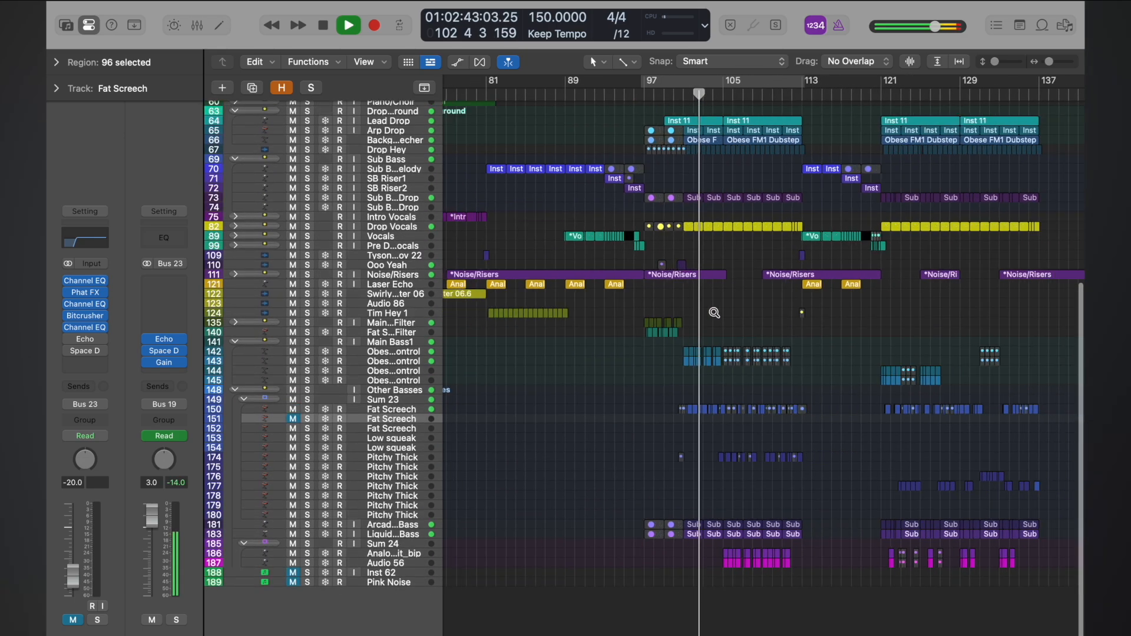
scroll(714, 312, down, 6)
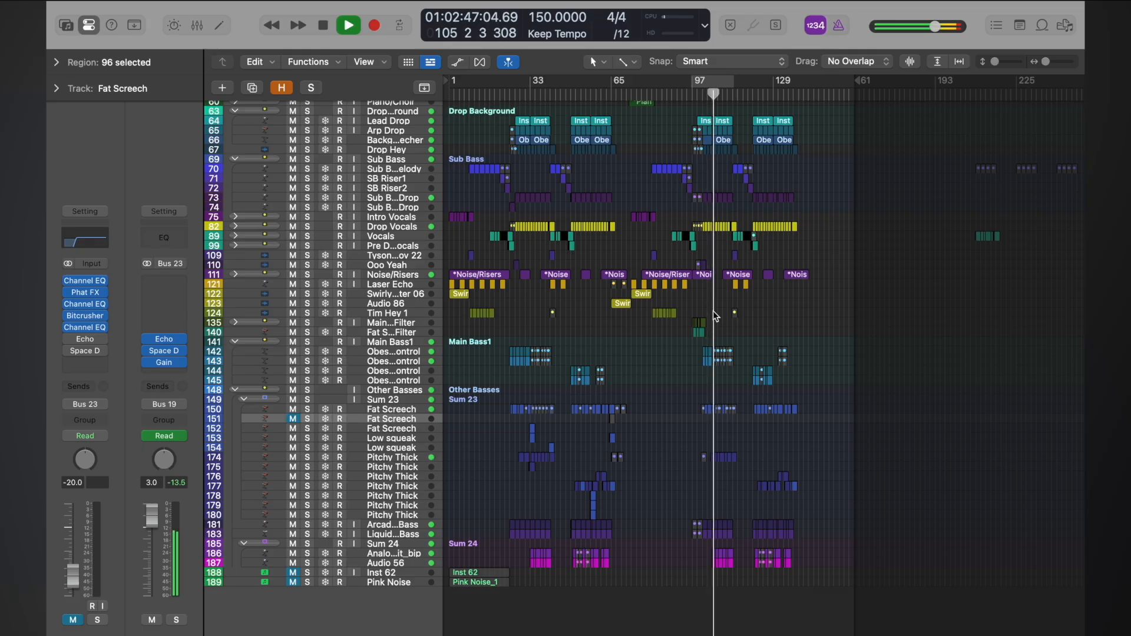
scroll(713, 311, up, 10)
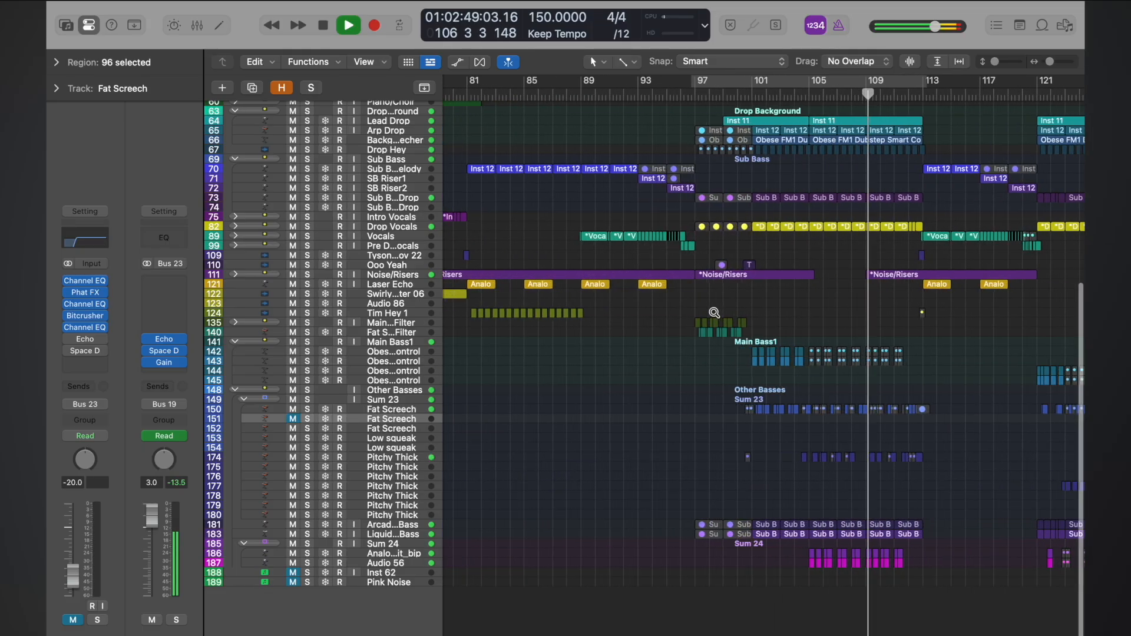
scroll(714, 312, right, 5)
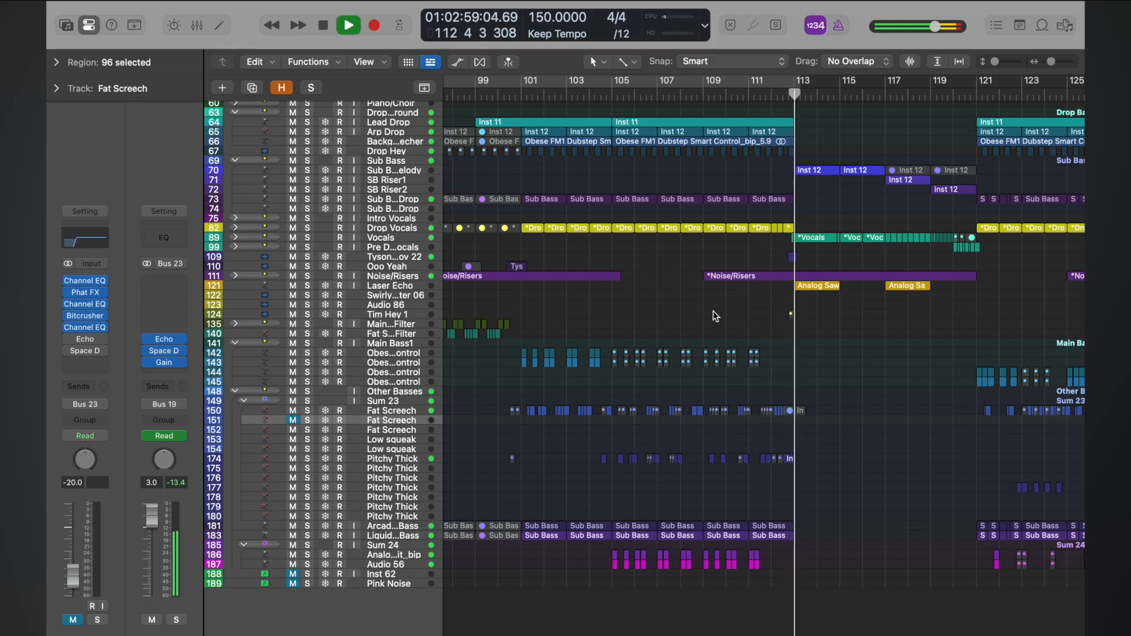
key(space)
- Examine the Main Bass1 and Other Basses regions of the drop at bar 97 and compare them with the earlier drops
scroll(713, 310, left, 10)
scroll(713, 310, up, 5)
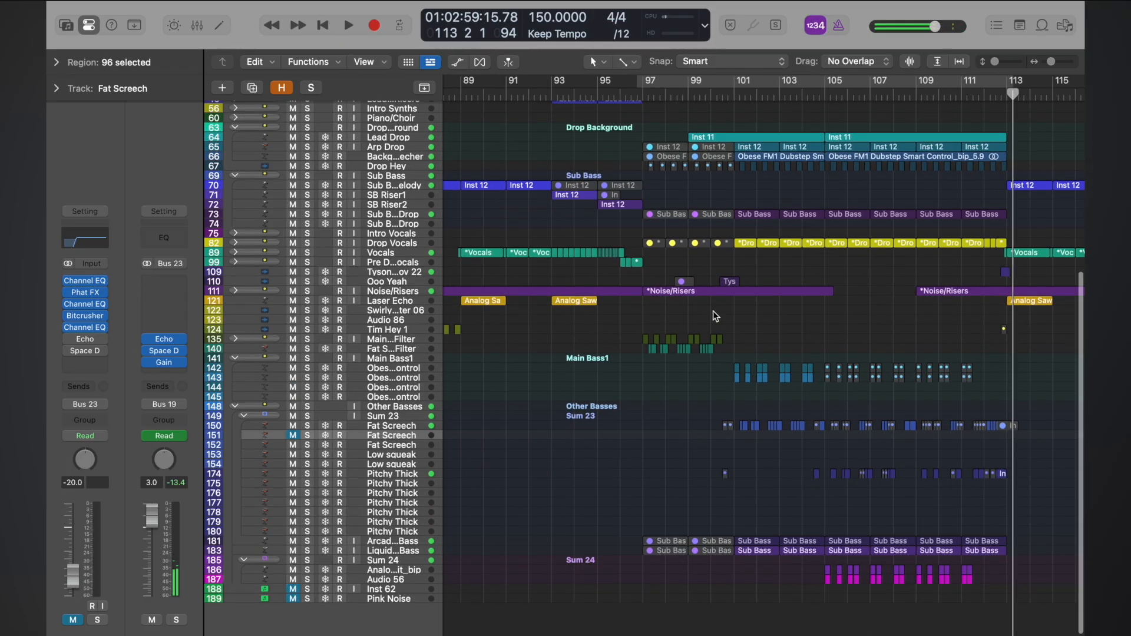
drag(740, 396, 641, 423)
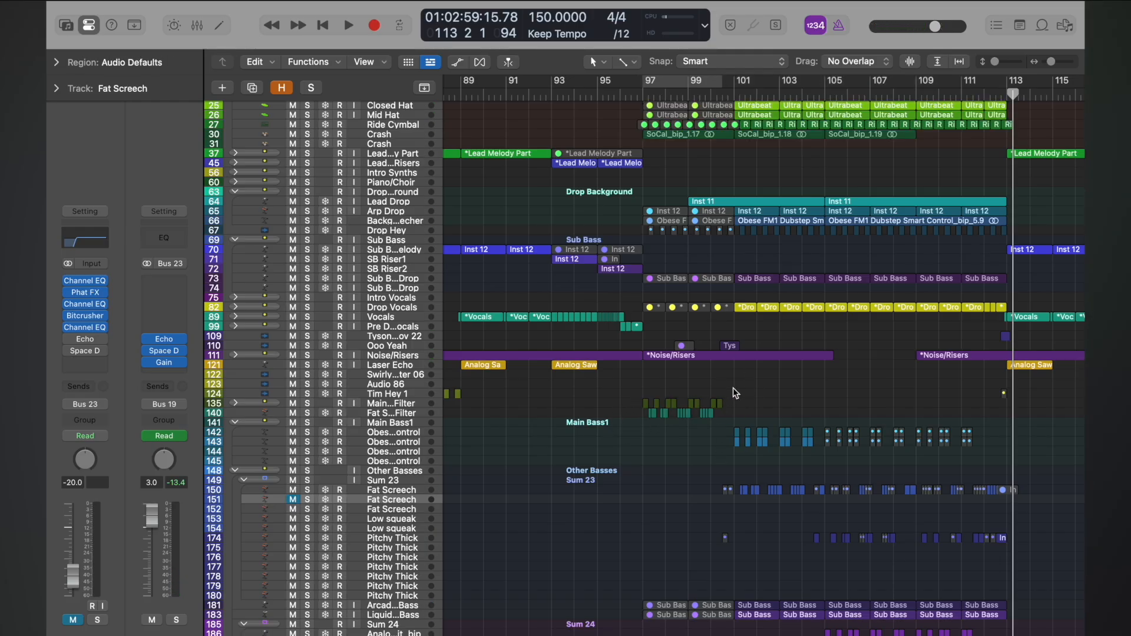
scroll(736, 393, down, 10)
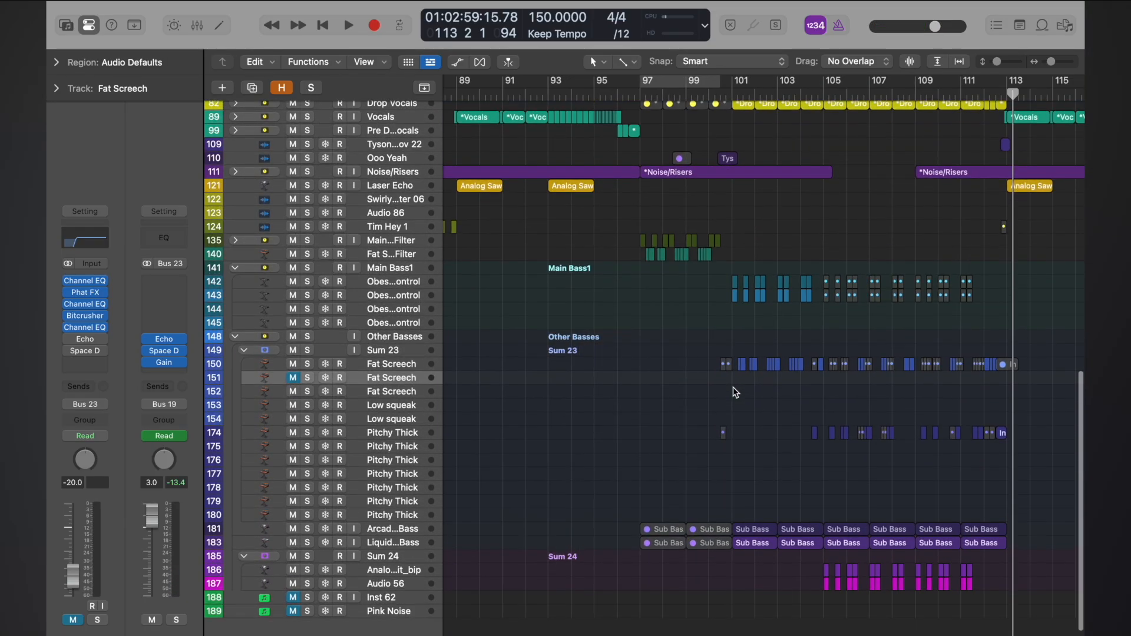
scroll(733, 387, down, 10)
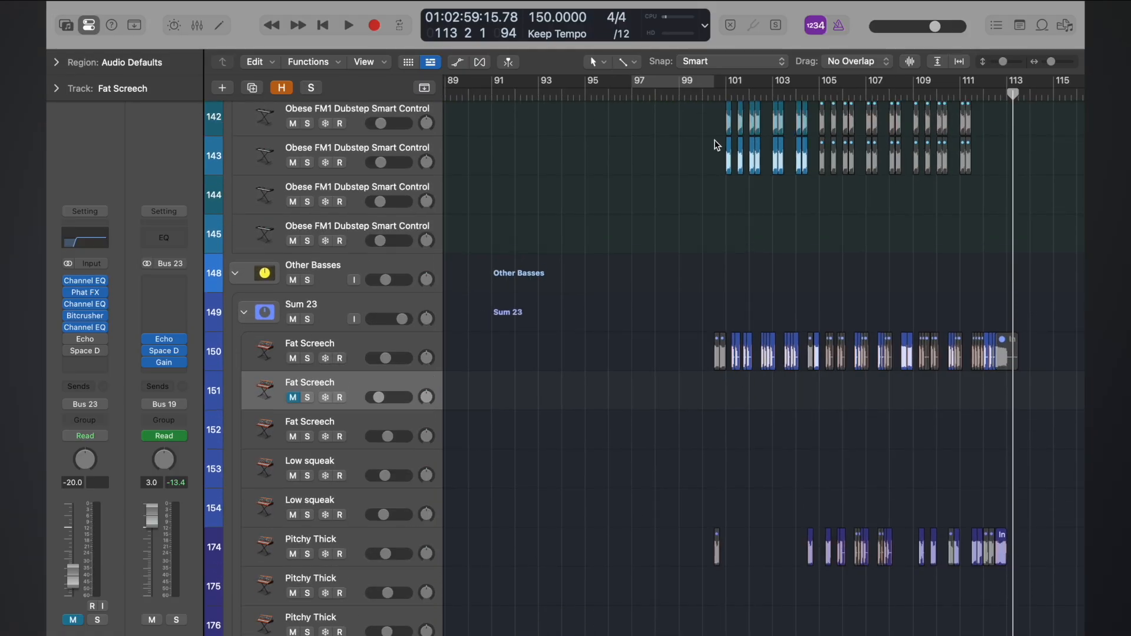
scroll(717, 145, up, 10)
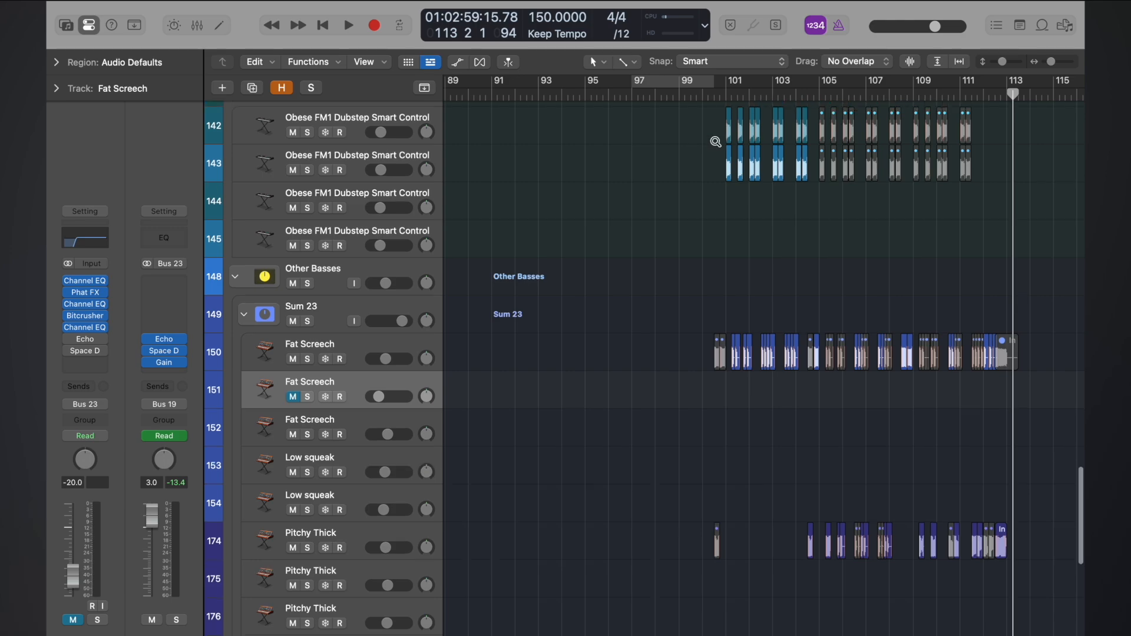
scroll(717, 145, up, 6)
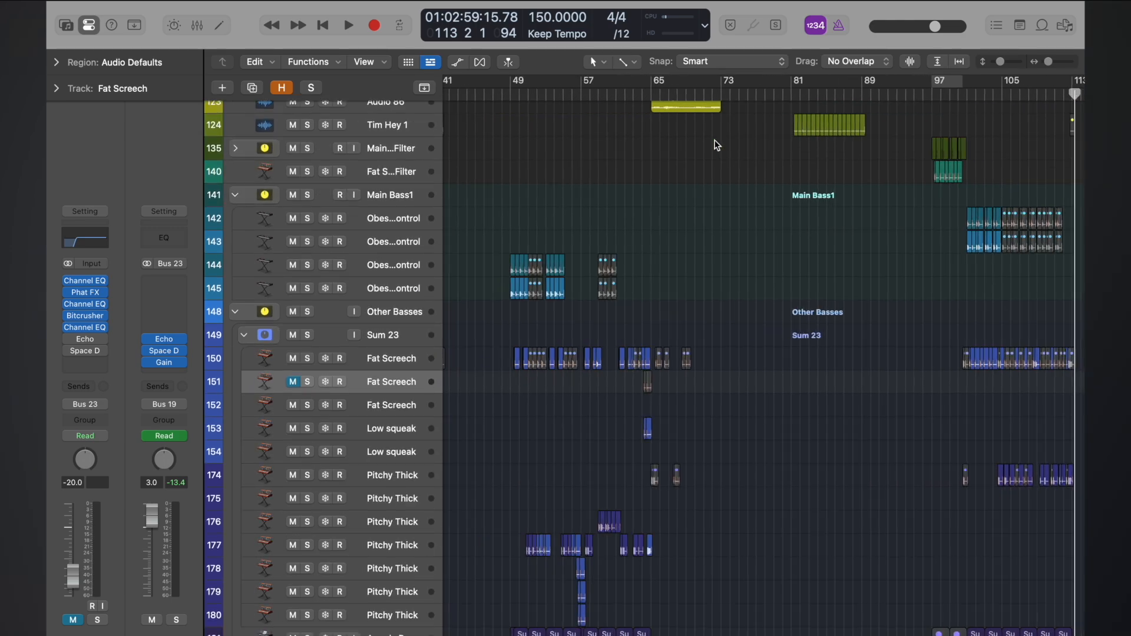
scroll(693, 313, down, 5)
scroll(693, 315, up, 3)
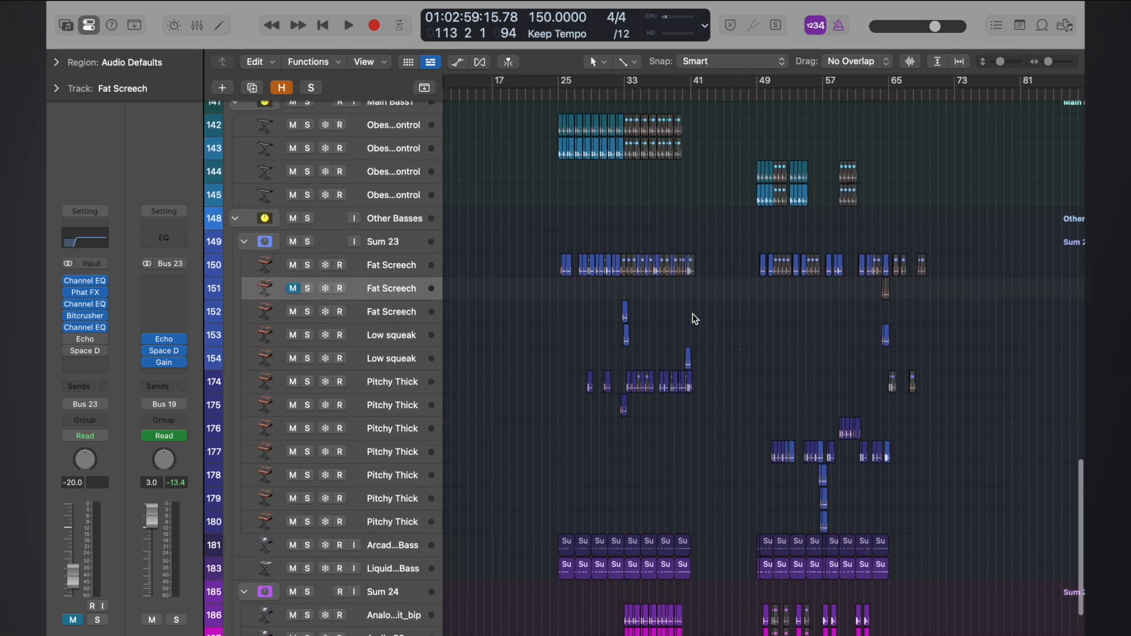
scroll(694, 315, down, 4)
- Place the playhead at bar 25 and select Pitchy Thick track 174 in the Sum 23 stack
click(629, 94)
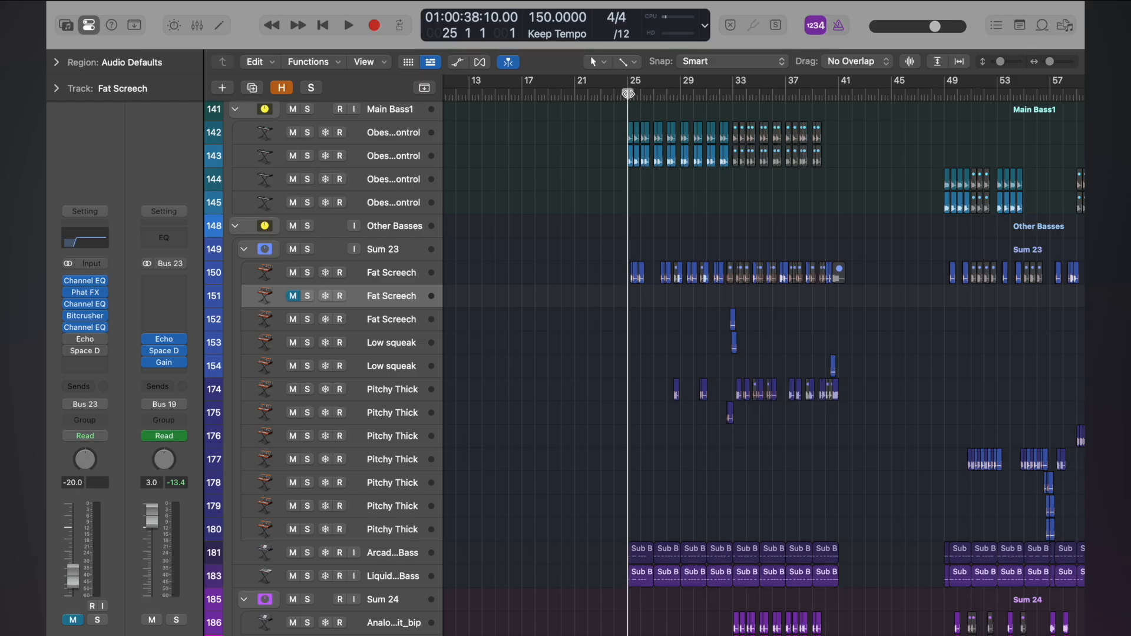
key(super+Right)
key(super+Right)
click(428, 389)
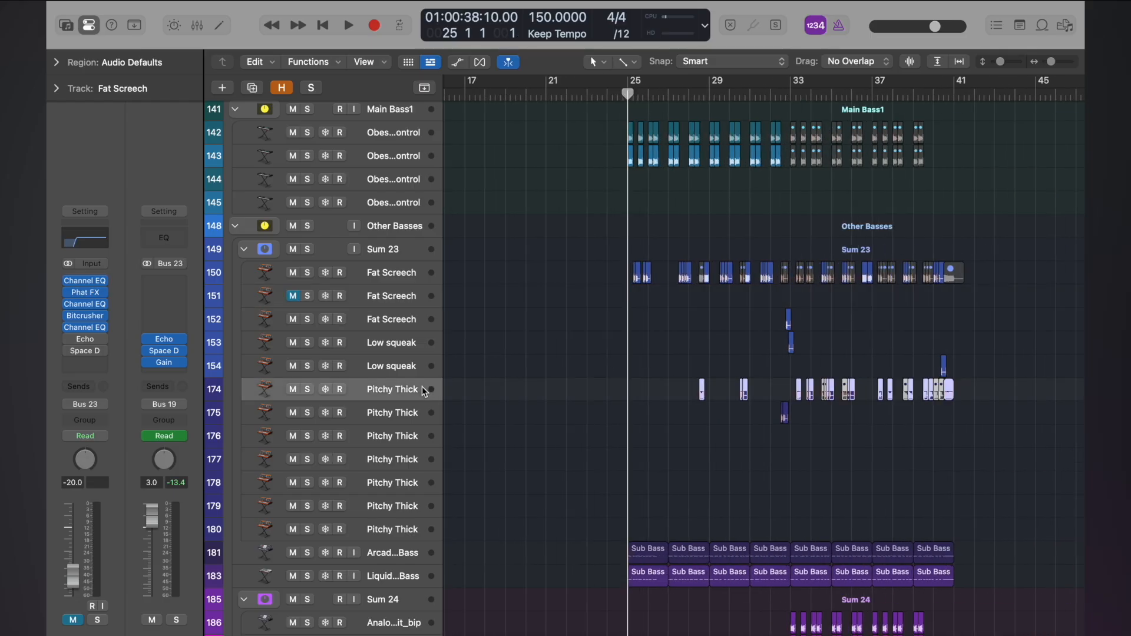
scroll(620, 411, up, 5)
scroll(620, 411, down, 6)
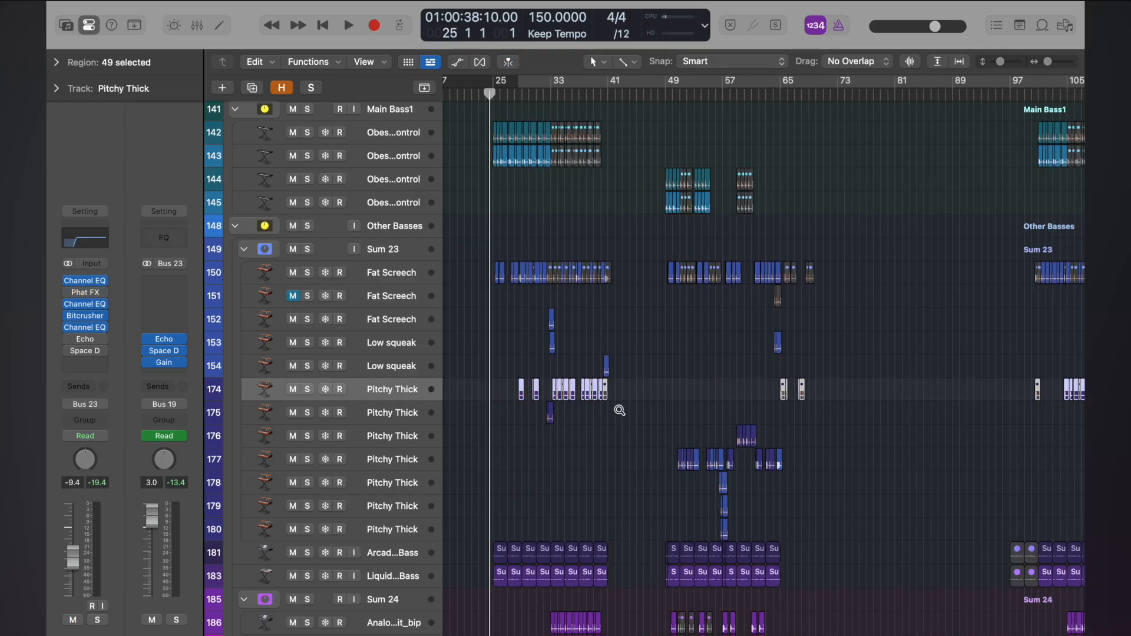
- Play the first drop's basses from bar 32 to bar 33 and compare their regions with those from bar 49 on
double_click(678, 94)
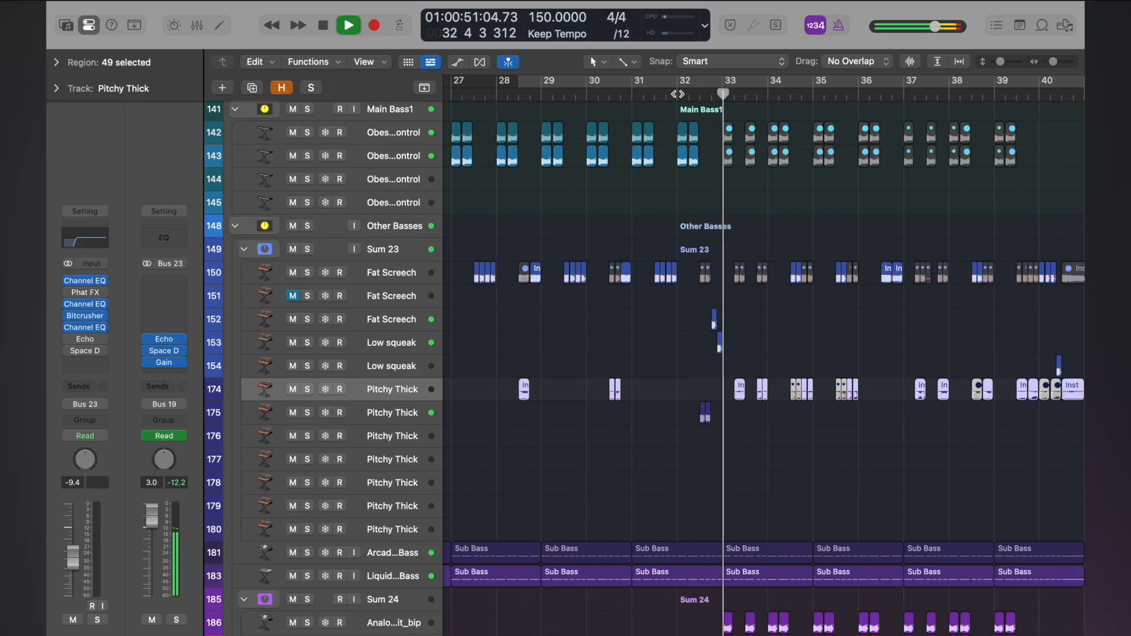
key(space)
scroll(721, 224, up, 4)
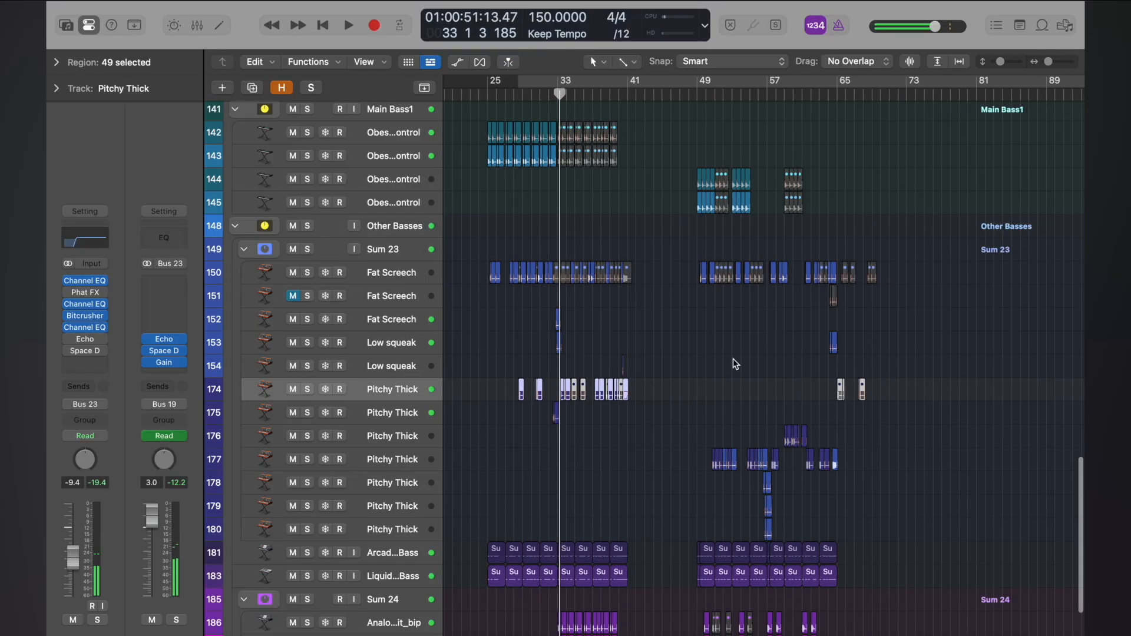
scroll(729, 350, down, 8)
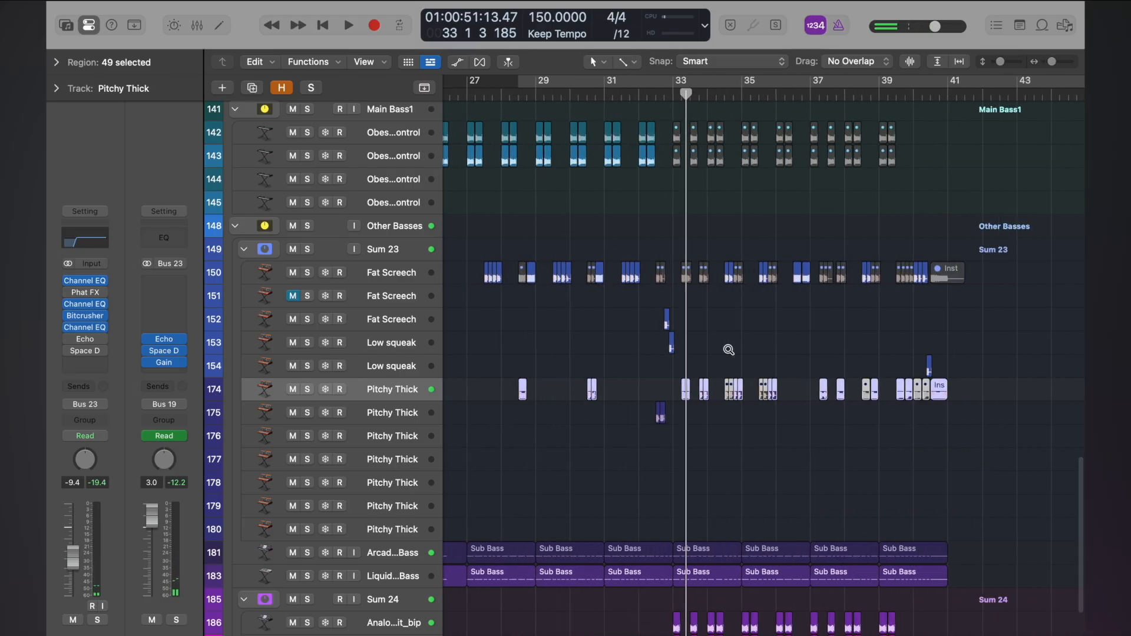
scroll(729, 353, up, 6)
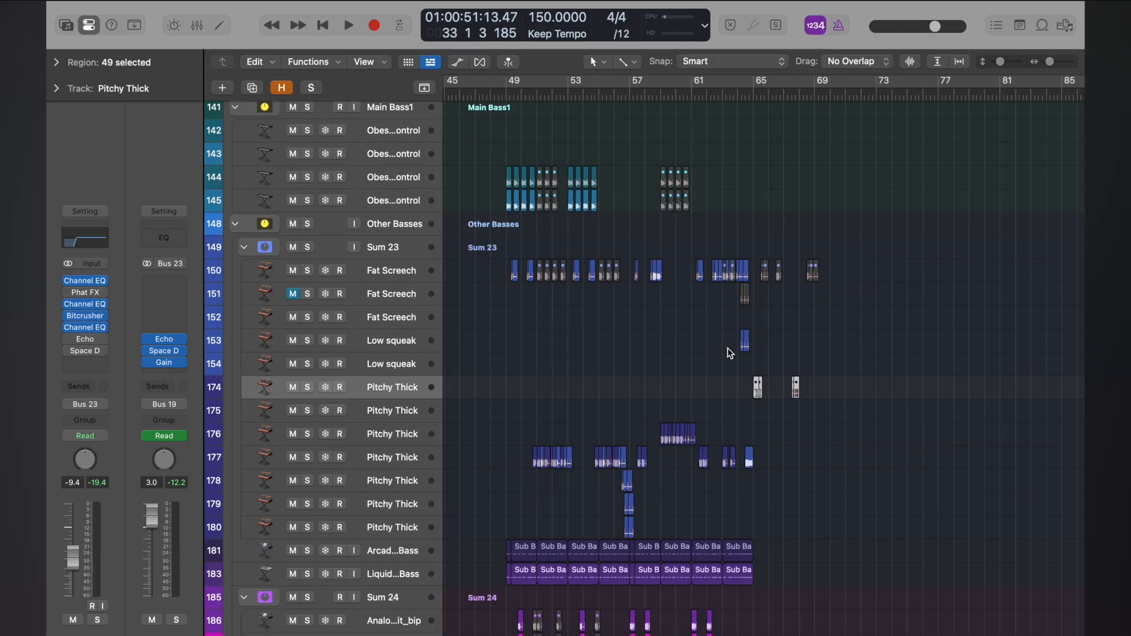
scroll(731, 352, up, 5)
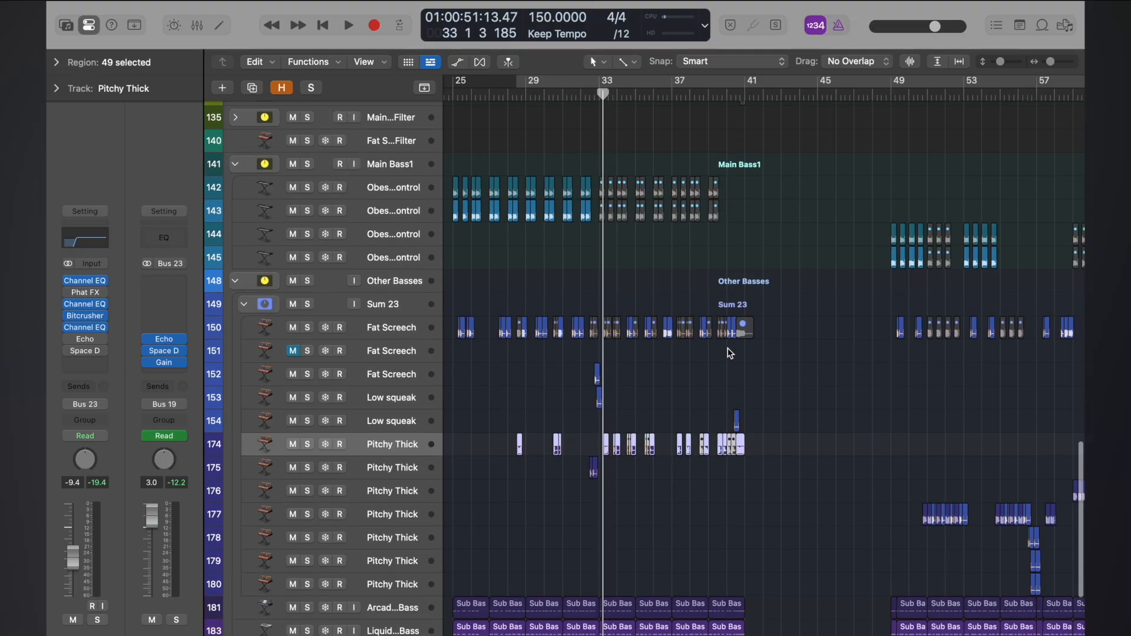
- Play the drop from bar 104 to bar 108 while following the Main Bass1, Other Basses and Sum 24 regions
scroll(731, 352, down, 3)
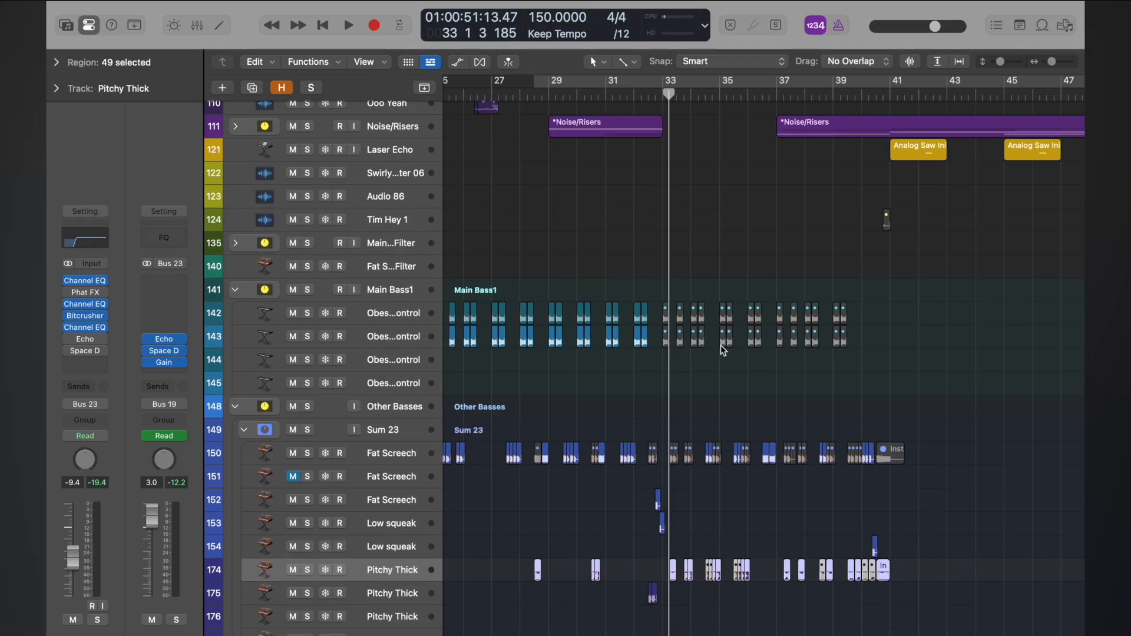
scroll(721, 345, up, 6)
scroll(720, 344, down, 5)
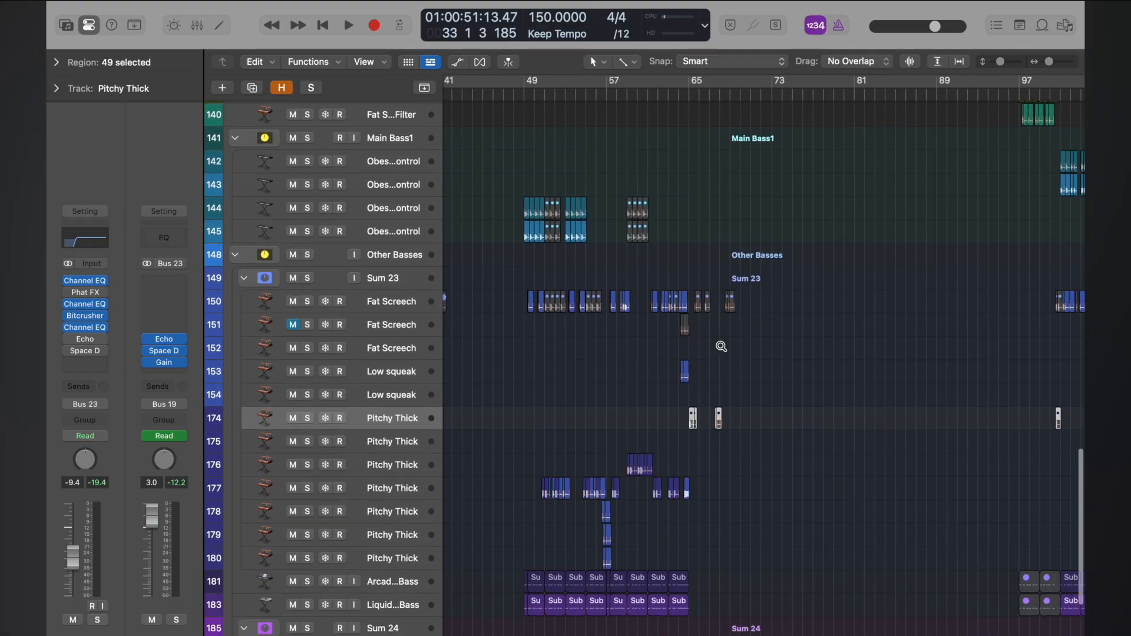
scroll(720, 345, down, 8)
scroll(720, 345, up, 5)
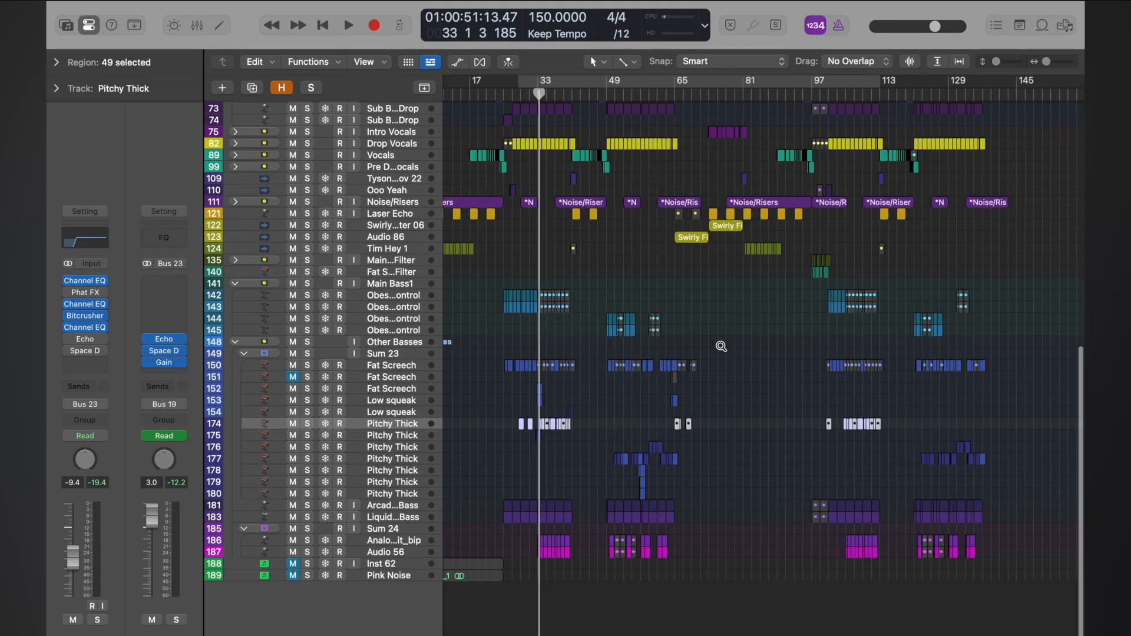
scroll(720, 344, up, 4)
click(578, 99)
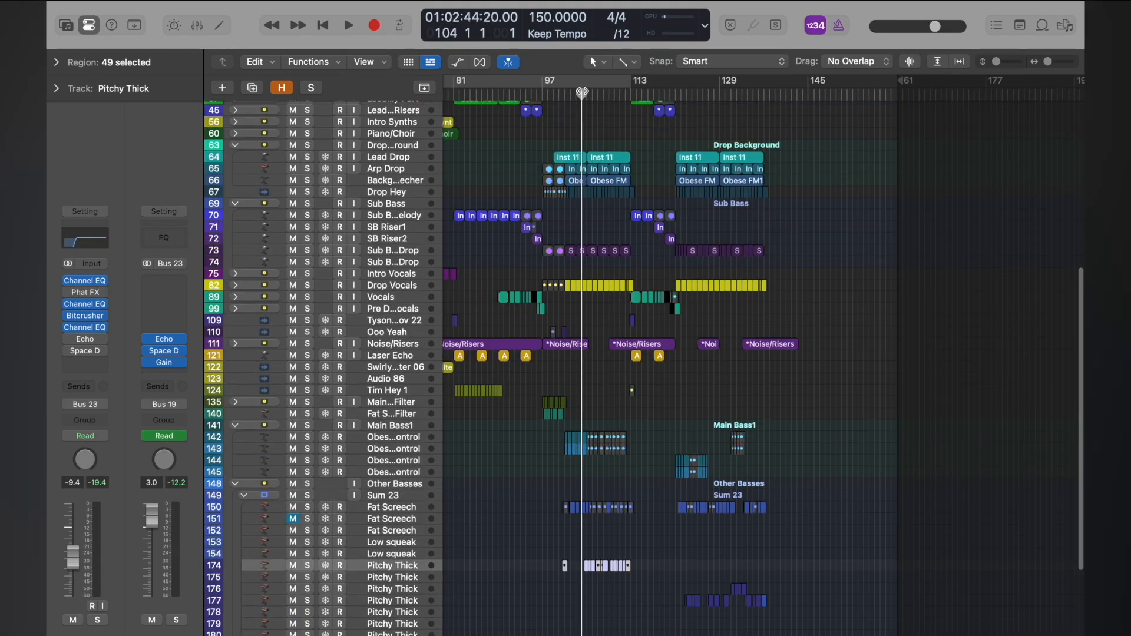
scroll(580, 94, up, 6)
key(space)
scroll(582, 91, up, 3)
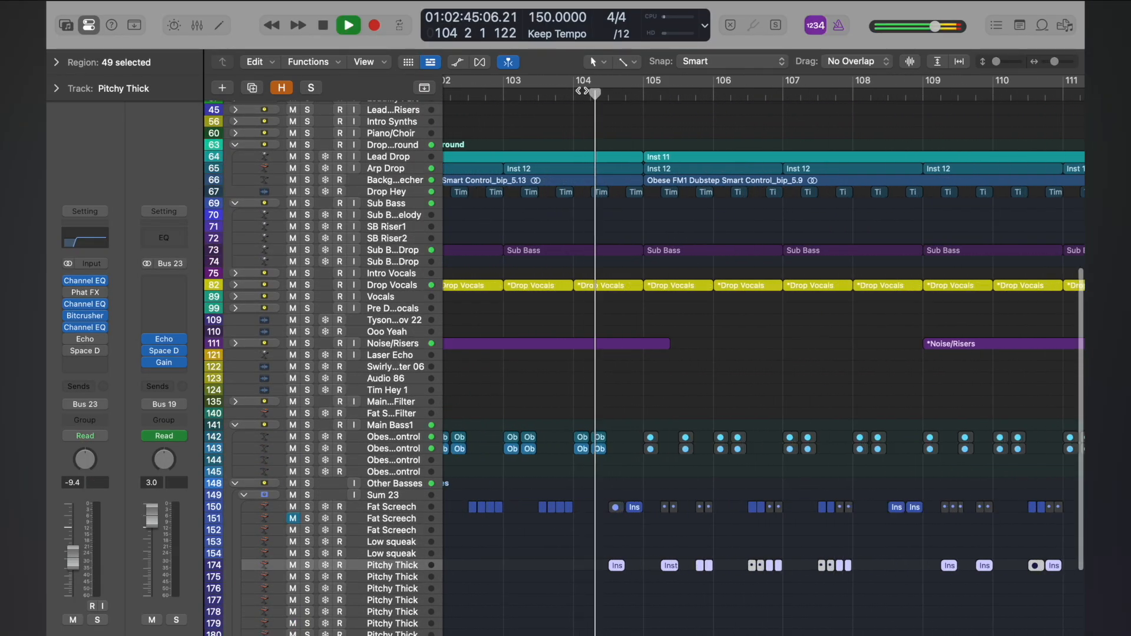
scroll(582, 90, down, 5)
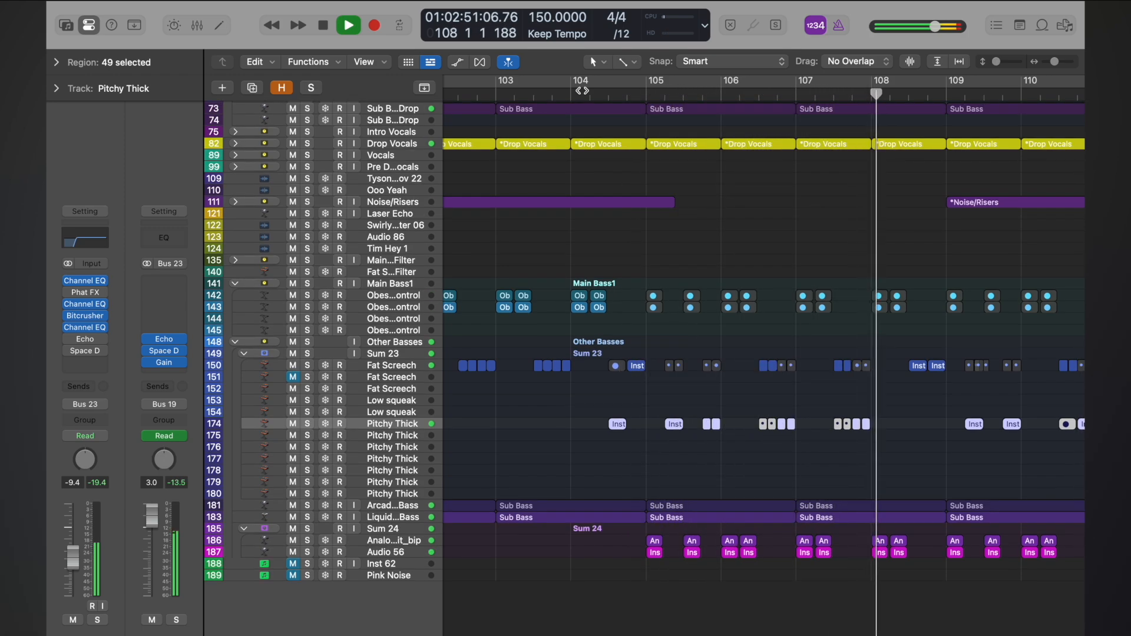
key(space)
- Move the playhead back to bar 105, then bar 103, and replay the bass passage through bar 103
scroll(723, 157, down, 10)
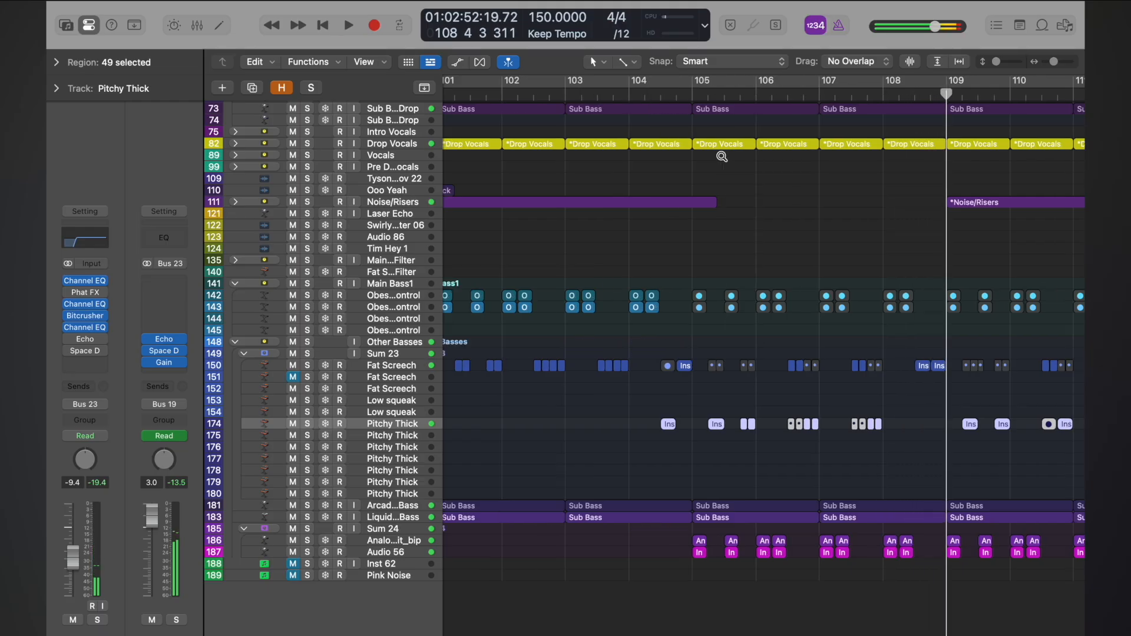
click(873, 93)
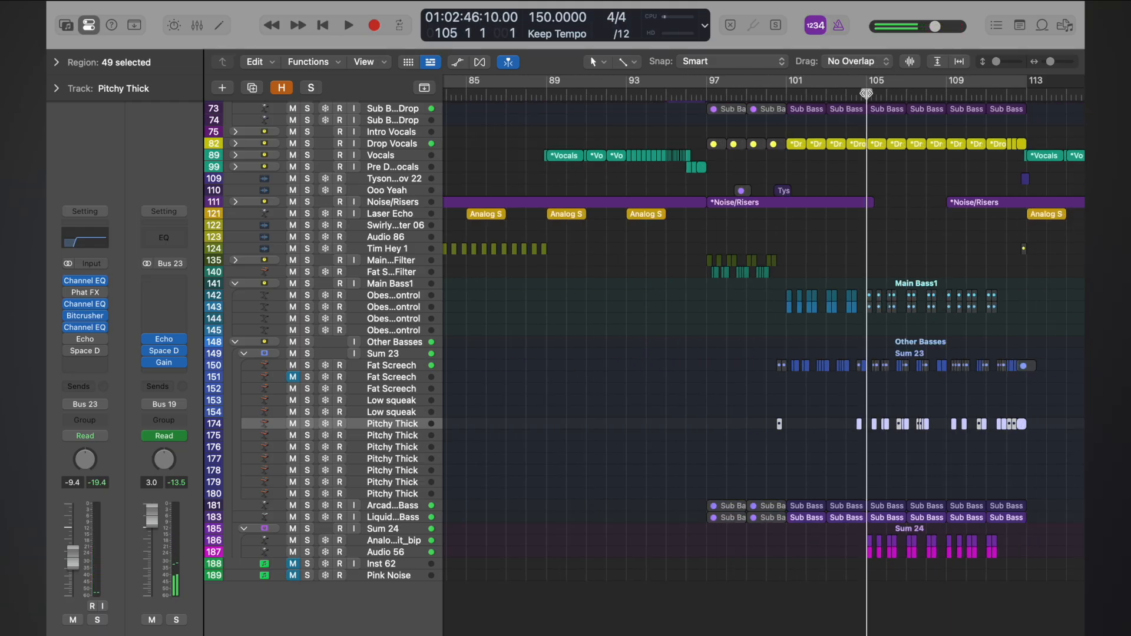
key(space)
click(849, 94)
click(828, 94)
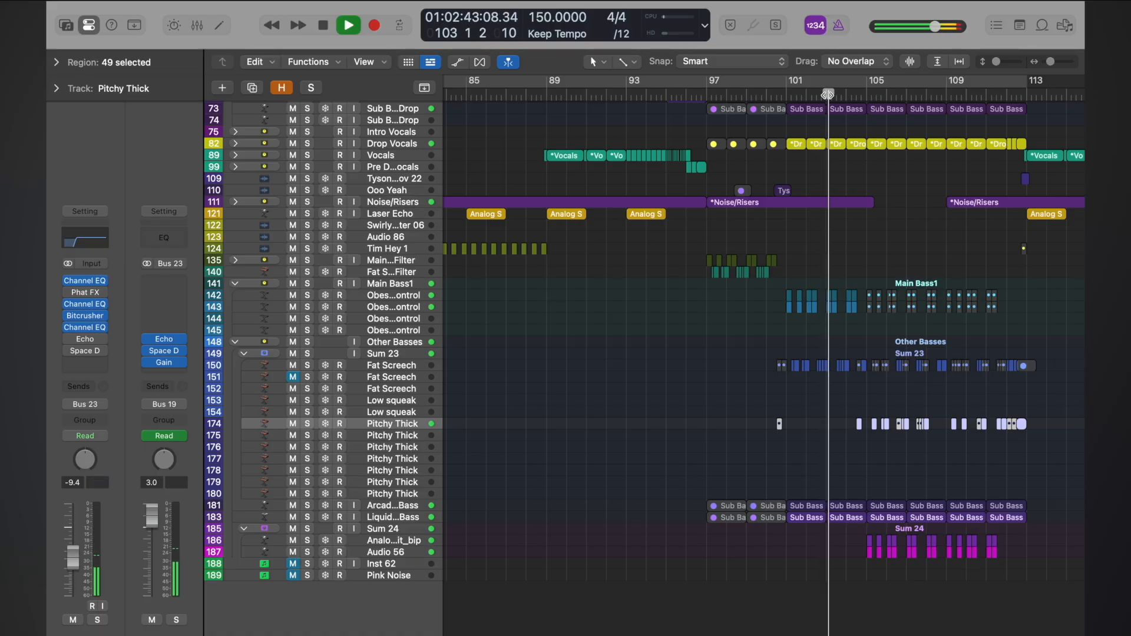
key(space)
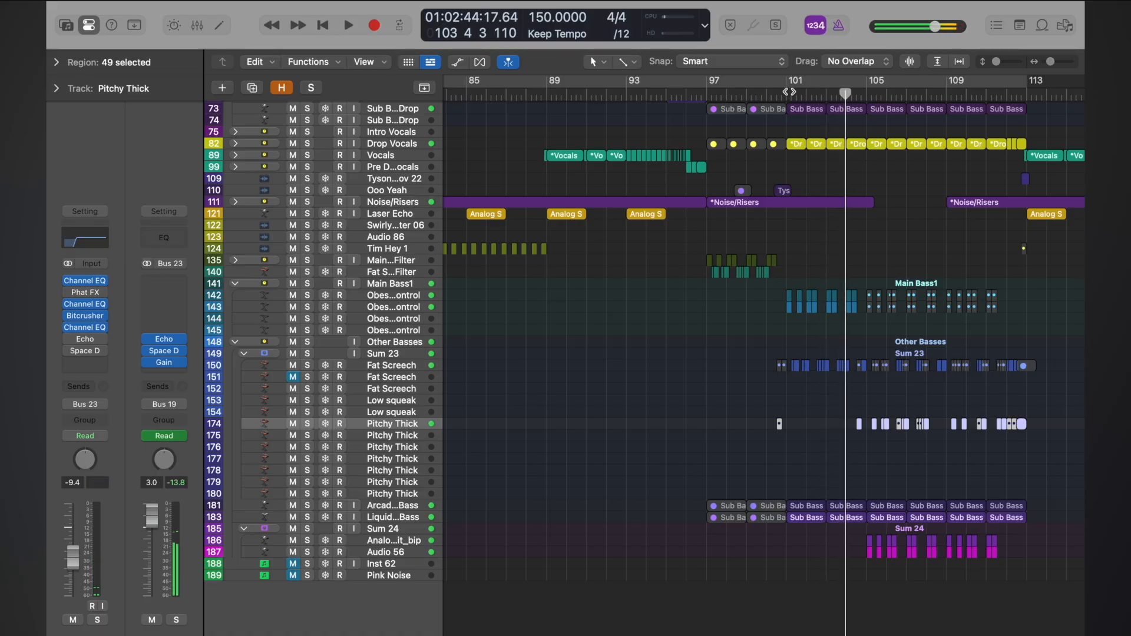
- Replay the drop from just before bar 101 to the middle of bar 105, following the bass tracks
click(782, 93)
key(space)
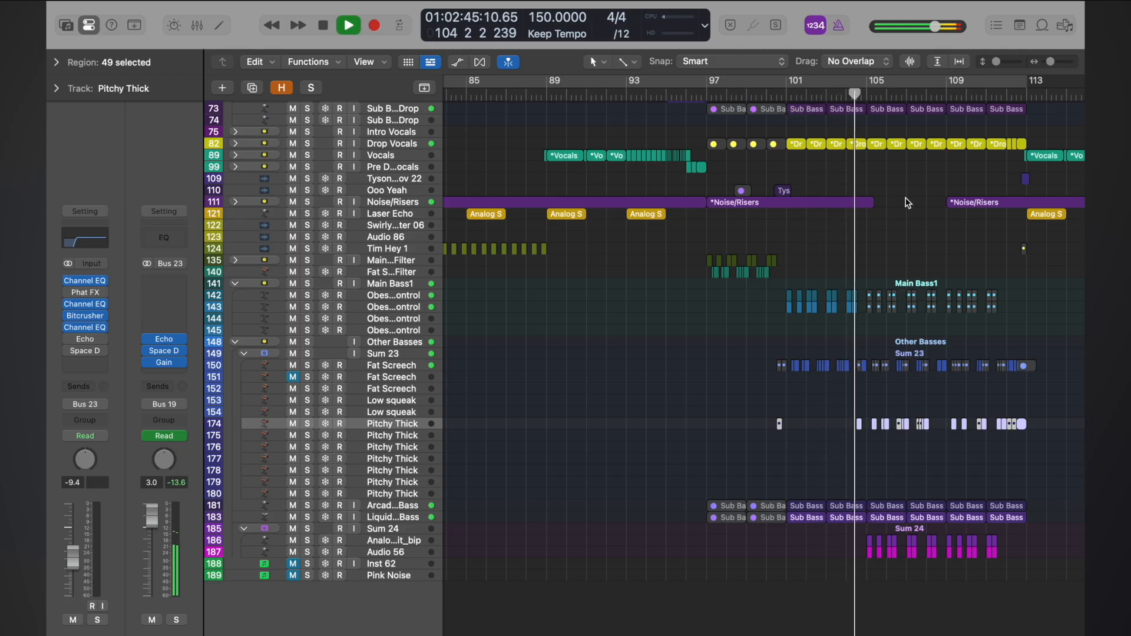
key(space)
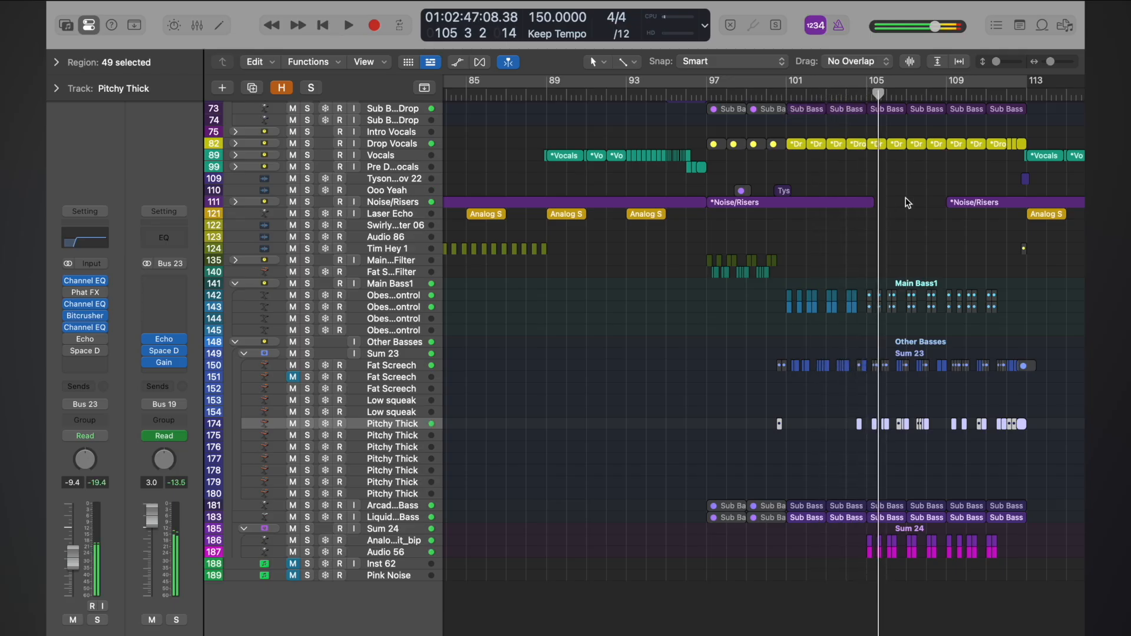
ctrl+alt+click(910, 403)
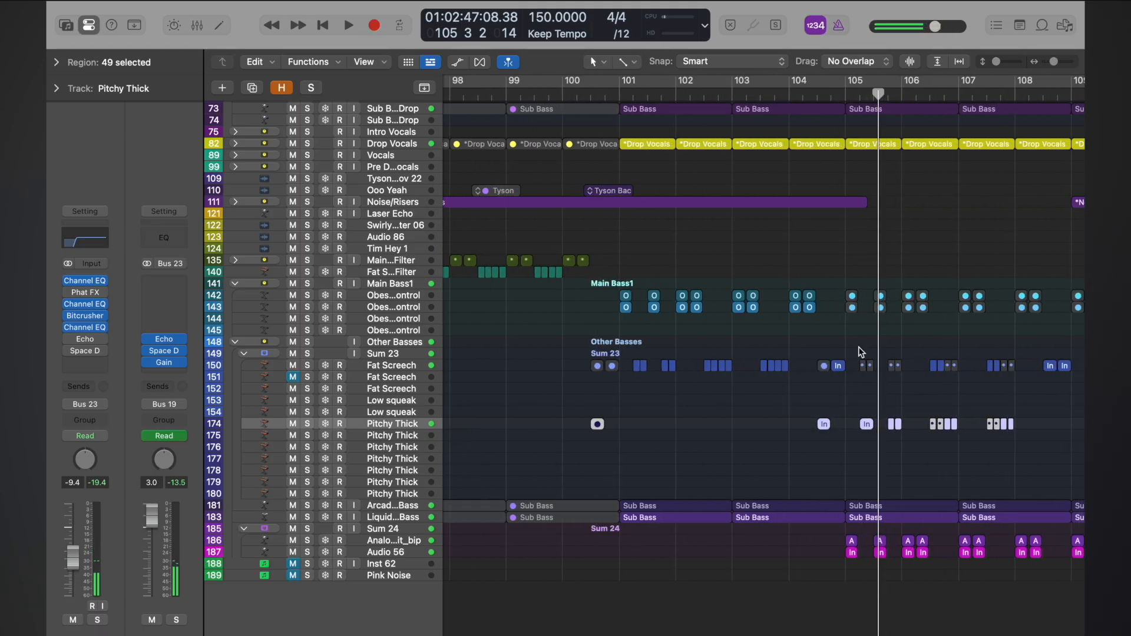
- Play the drop's opening from bar 97, skipping ahead to bar 99, with the filtered bass tracks in view
ctrl+alt+click(780, 163)
click(518, 94)
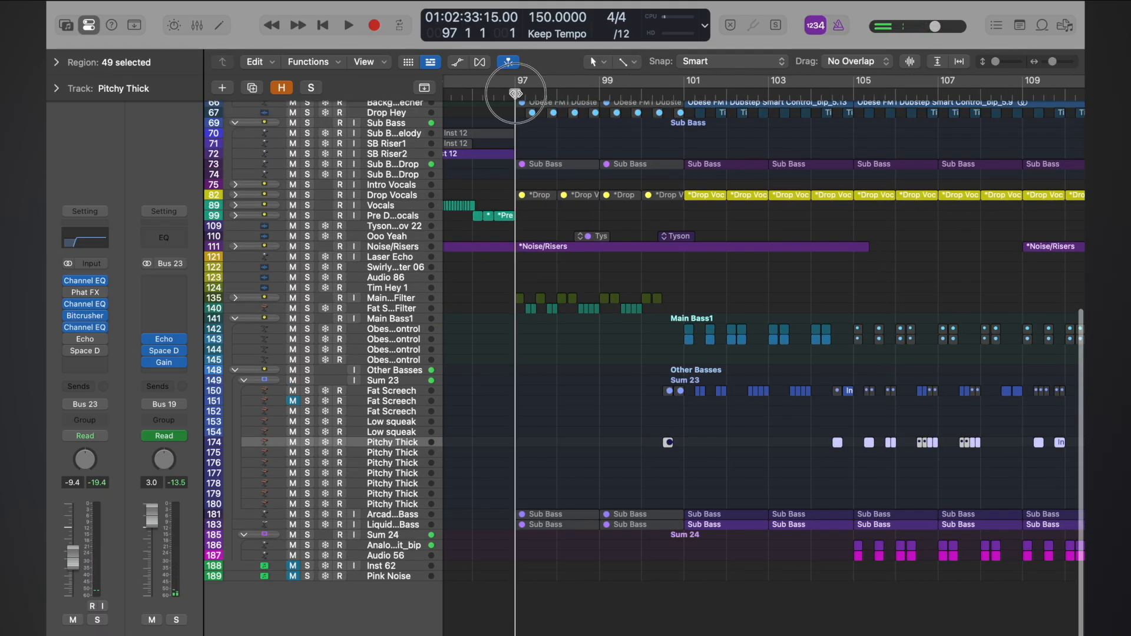
key(space)
click(657, 94)
click(635, 93)
key(space)
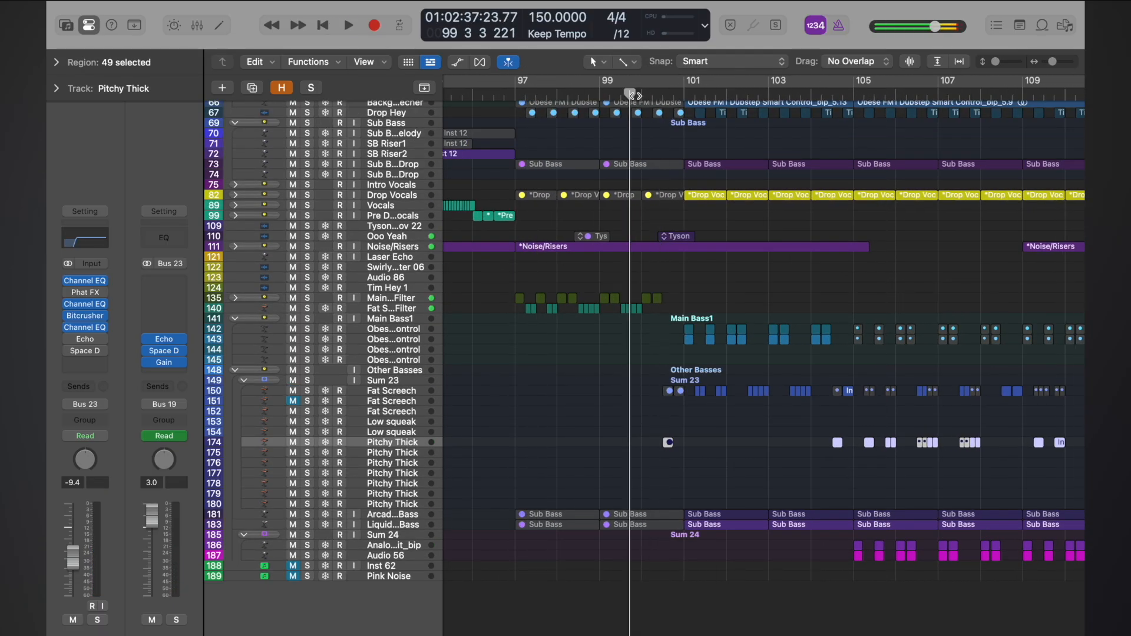
- Return to the first drop and play its basses up to bar 33 for comparison
ctrl+alt+click(859, 276)
scroll(859, 276, down, 5)
scroll(859, 276, left, 15)
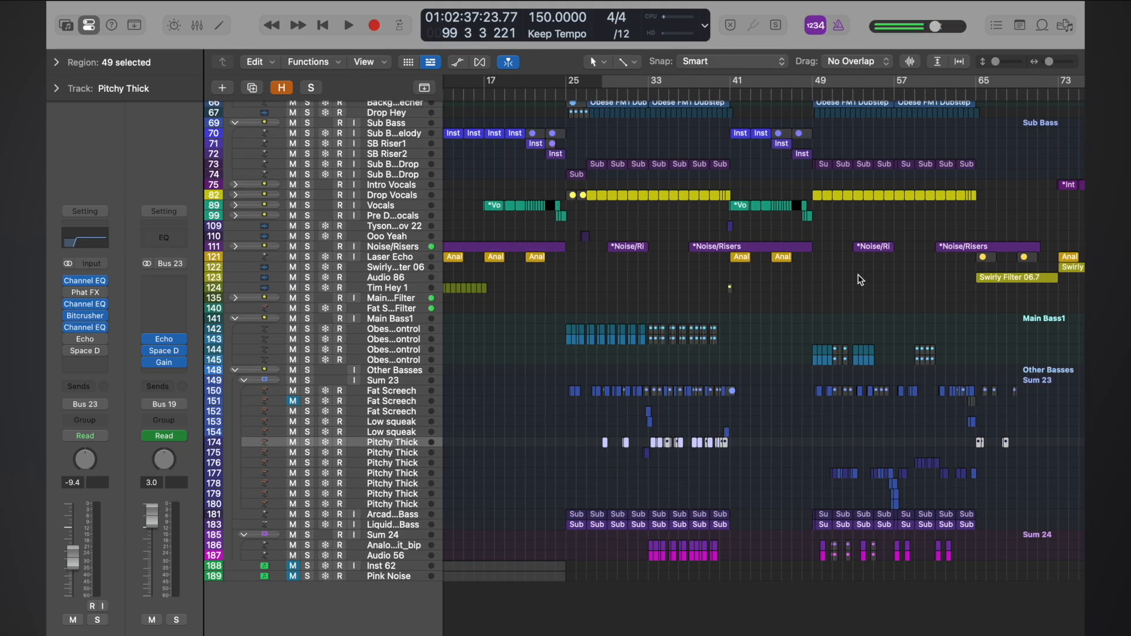
scroll(859, 276, up, 3)
scroll(860, 276, up, 3)
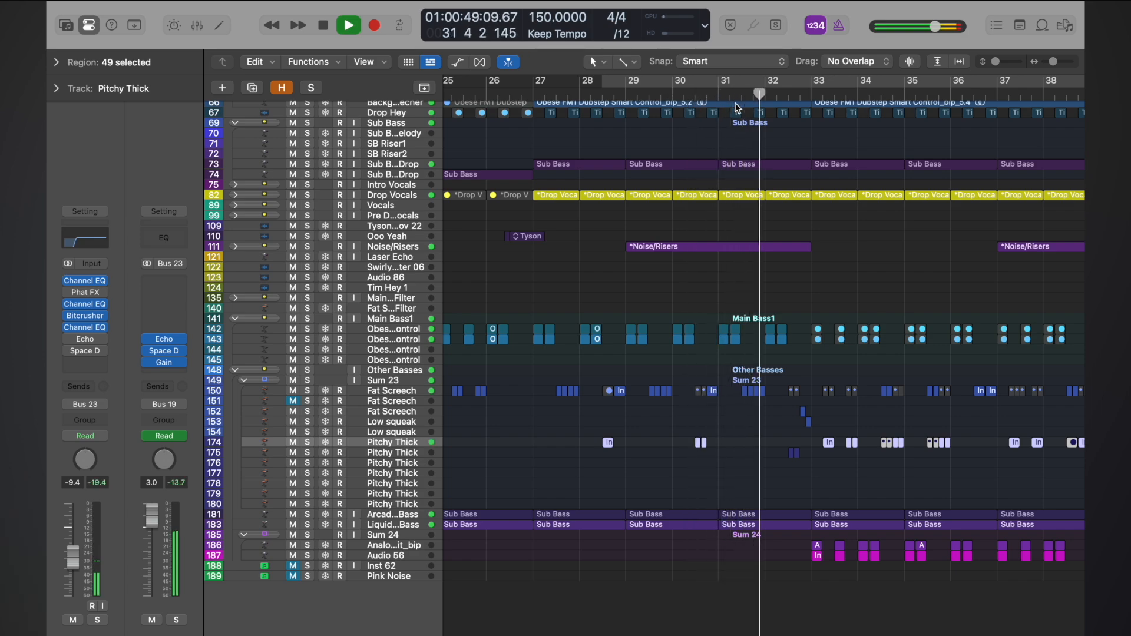
key(space)
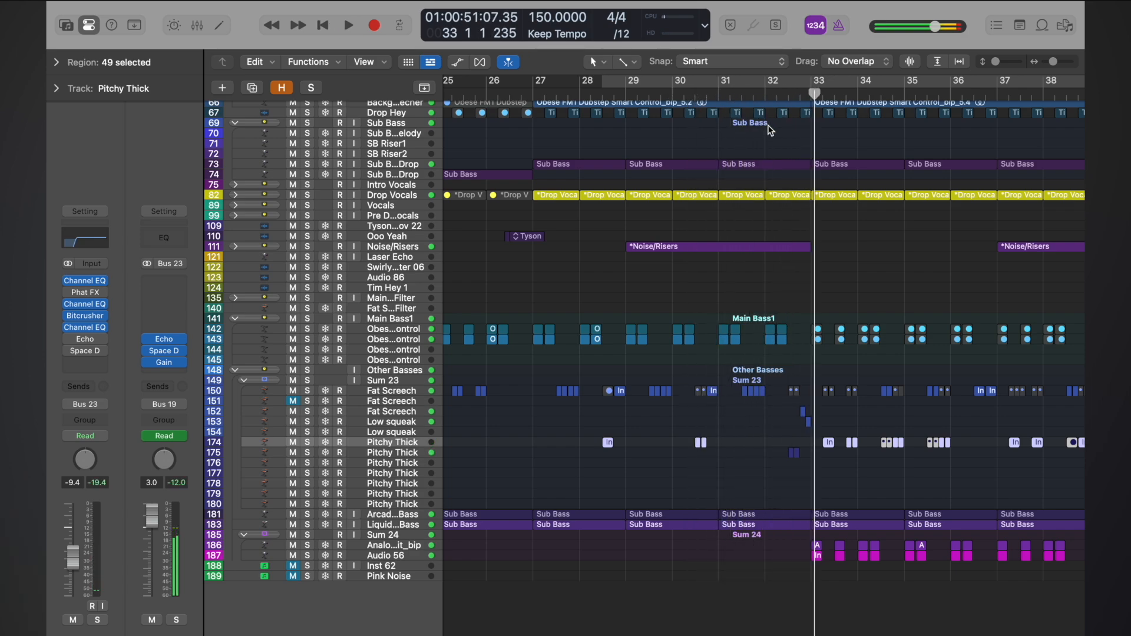
- Examine the arrangement from bar 33 through the drop at bar 49 and on to the drop at bar 97
scroll(892, 324, down, 5)
scroll(892, 325, right, 4)
key(super+Right)
key(super+Right)
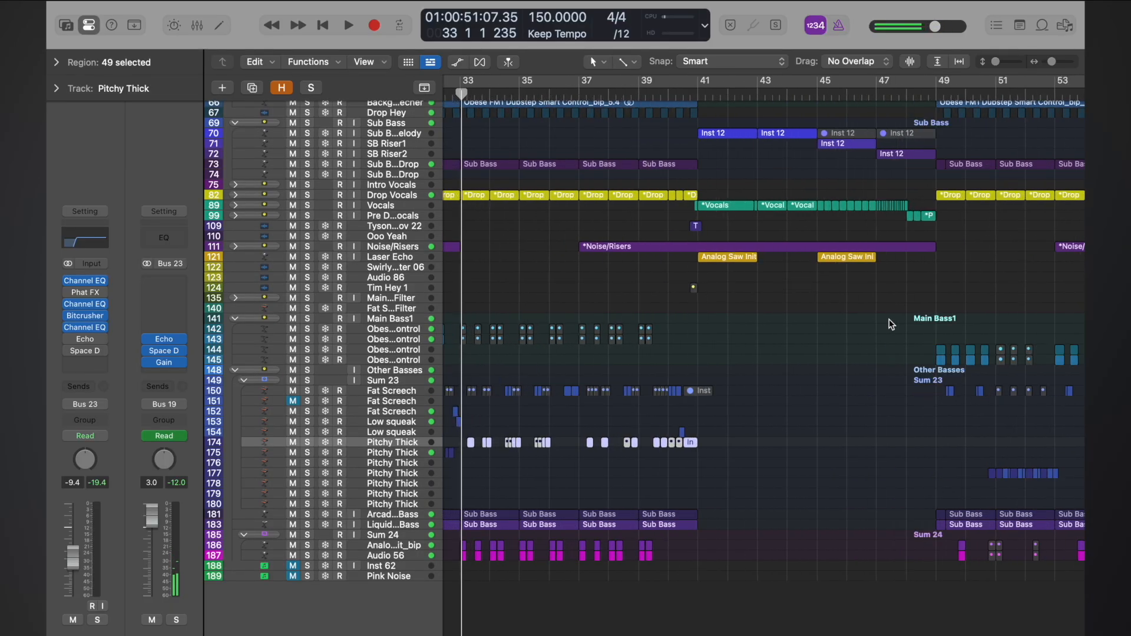
scroll(892, 324, right, 10)
scroll(892, 324, left, 5)
scroll(891, 324, up, 2)
scroll(891, 324, up, 3)
scroll(892, 325, right, 20)
scroll(892, 324, down, 4)
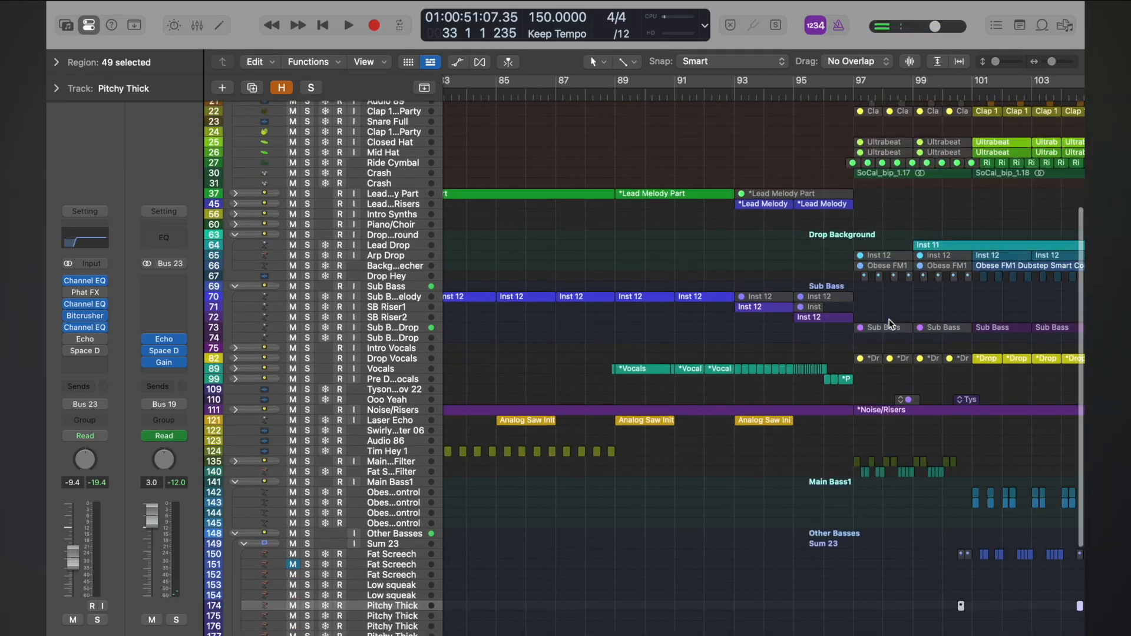
- Play the first bar of the drop from bar 97 with its drum, background and filtered bass tracks in view
scroll(892, 324, up, 2)
scroll(891, 324, left, 3)
scroll(892, 324, up, 3)
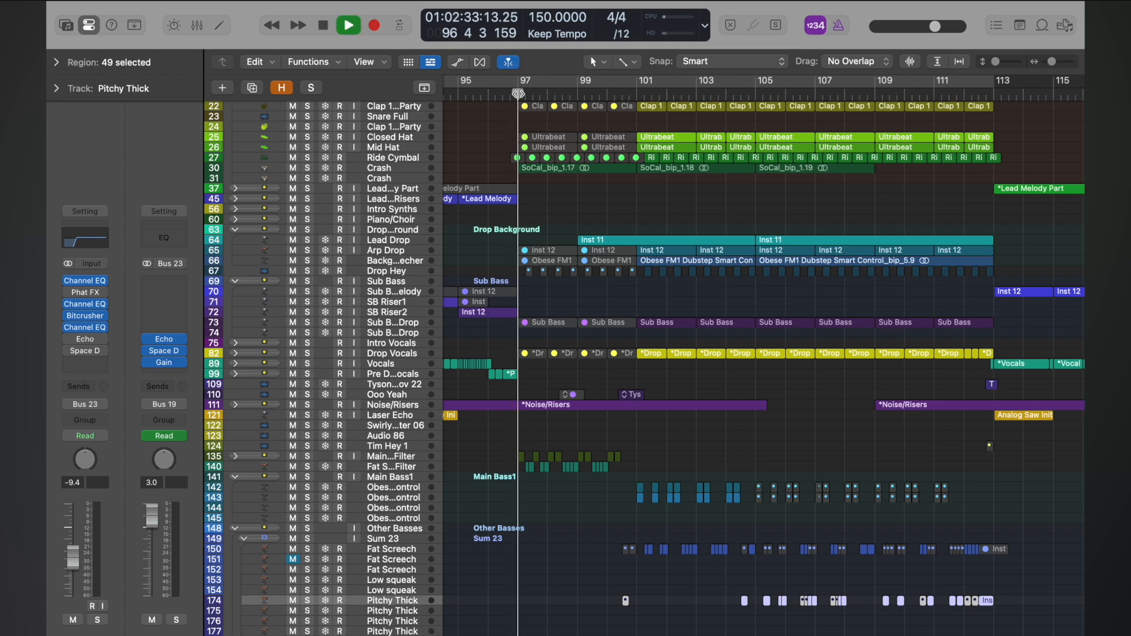
key(space)
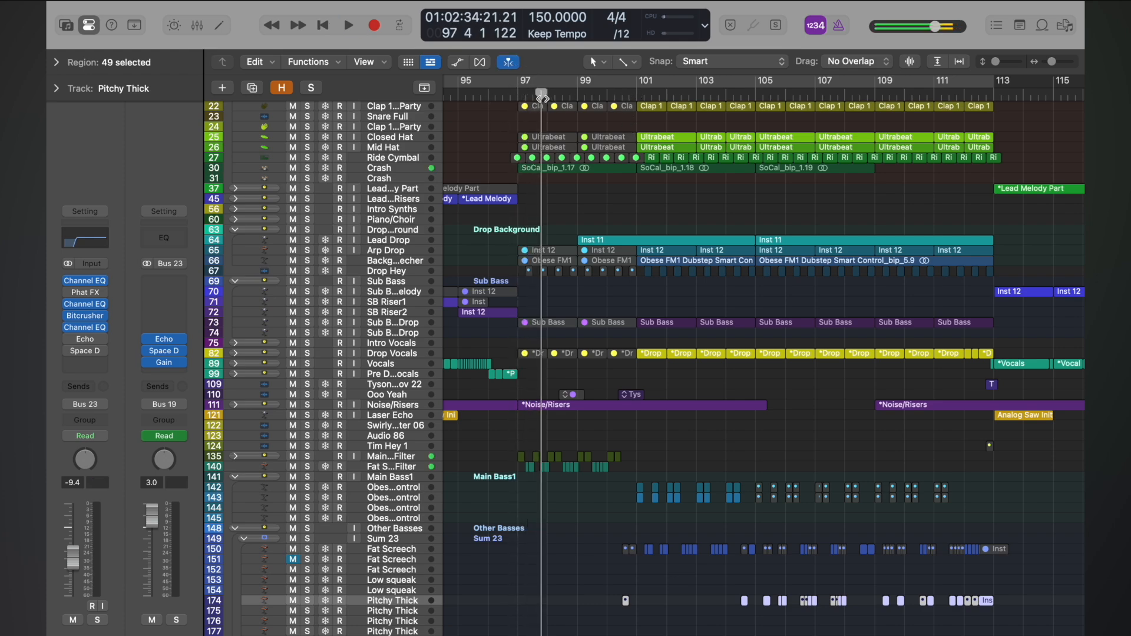
- Move the playhead across the drop from bar 97 to bar 101 and on to bar 105 to trace its sections
drag(542, 98, 639, 91)
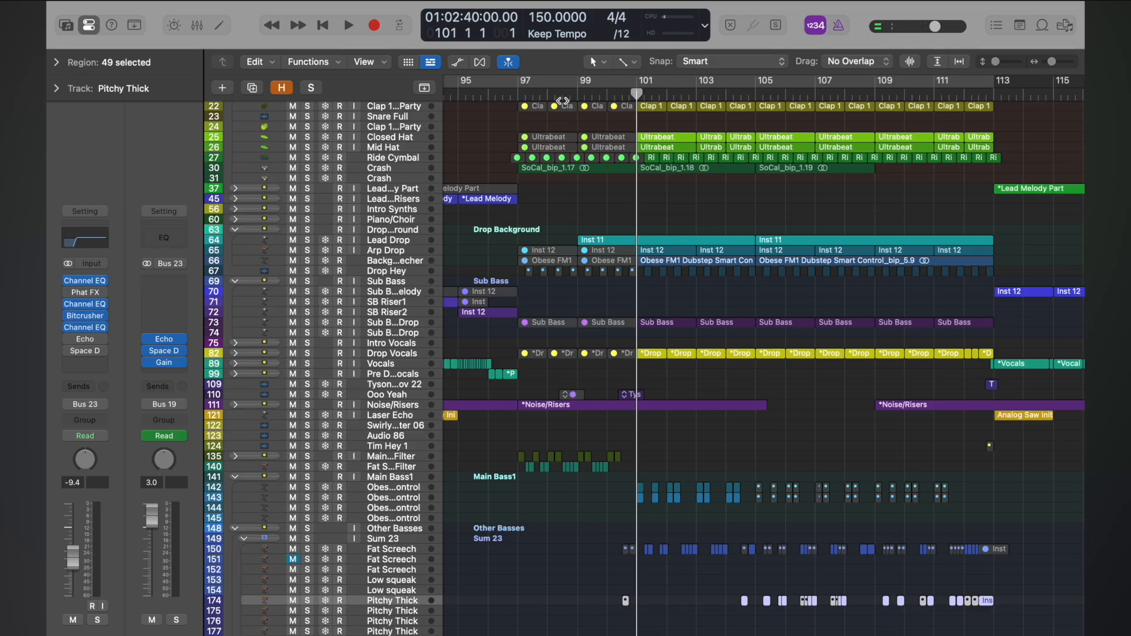
click(519, 93)
drag(518, 93, 638, 87)
click(518, 94)
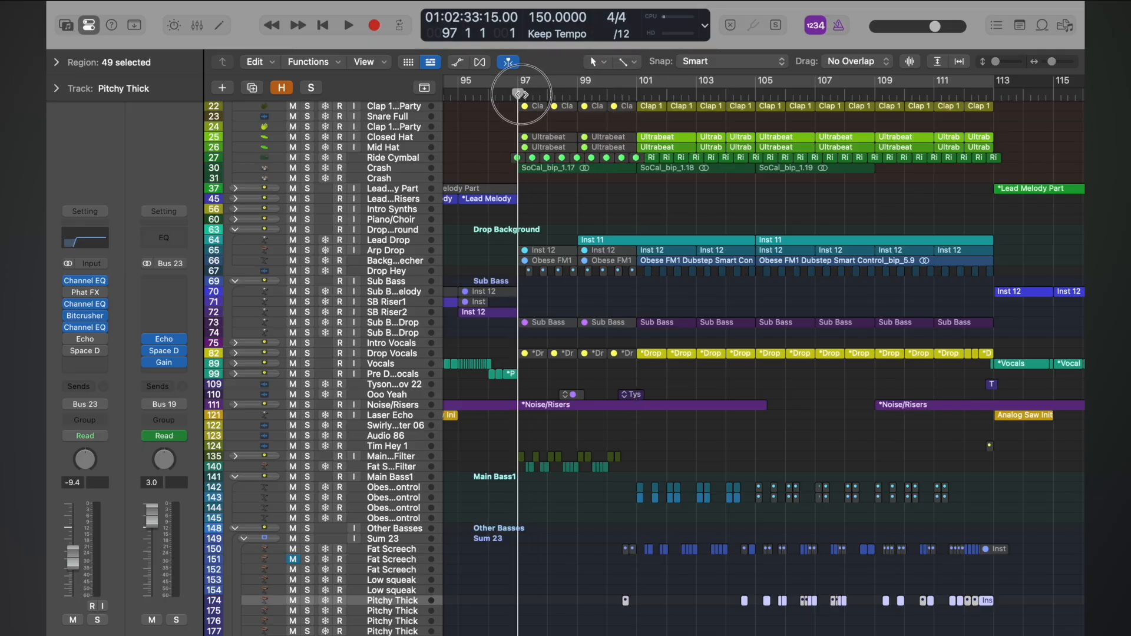
drag(519, 95, 742, 94)
mouse_move(755, 93)
mouse_down()
mouse_move(1001, 95)
mouse_move(714, 119)
mouse_move(755, 114)
mouse_up()
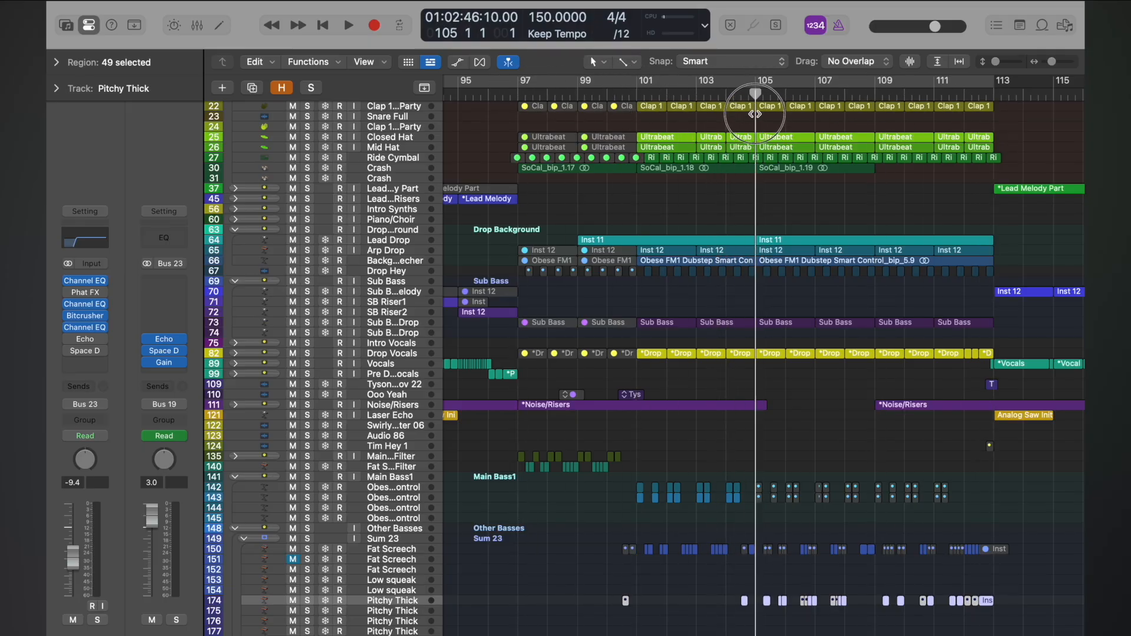
- Play the drop from bar 105 to bar 113 while following the bass and Sum 24 tracks
scroll(764, 386, down, 5)
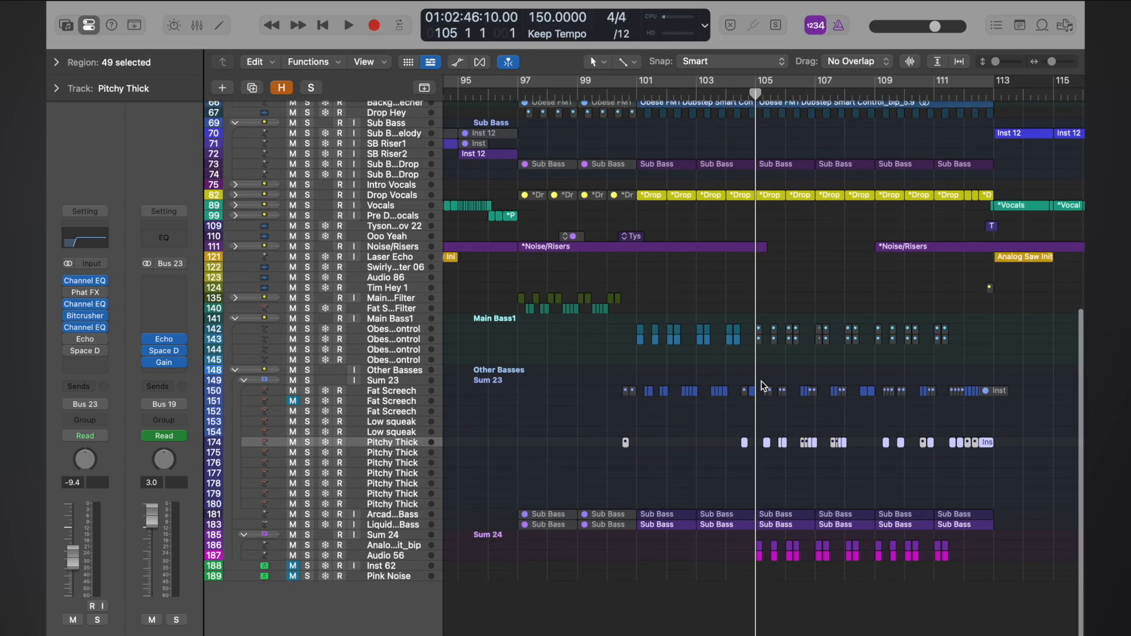
scroll(764, 386, up, 4)
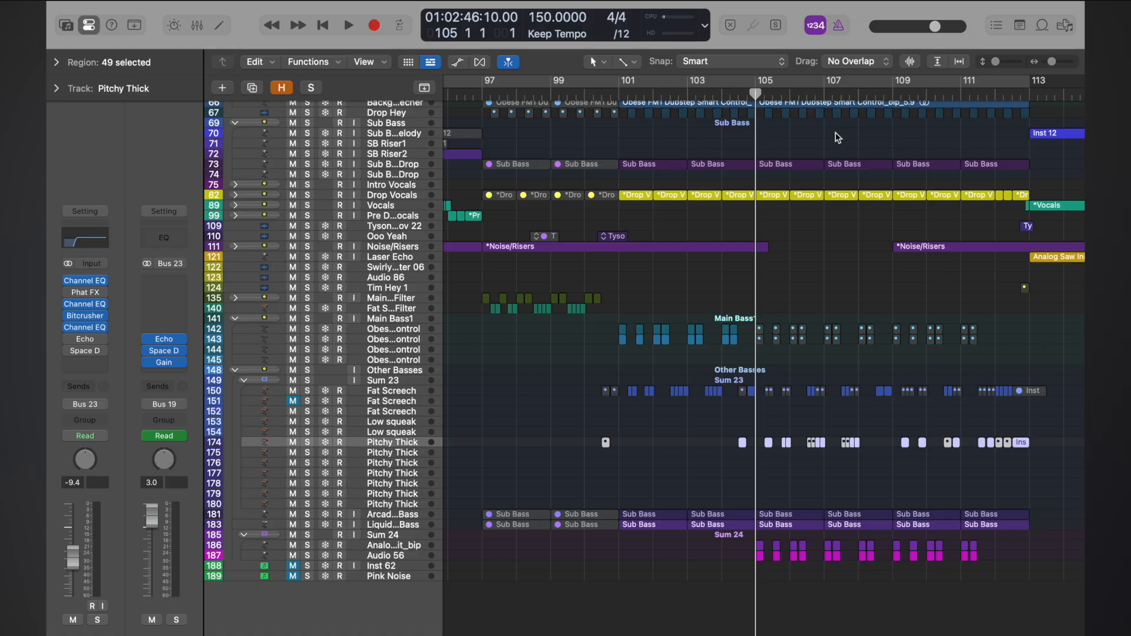
key(space)
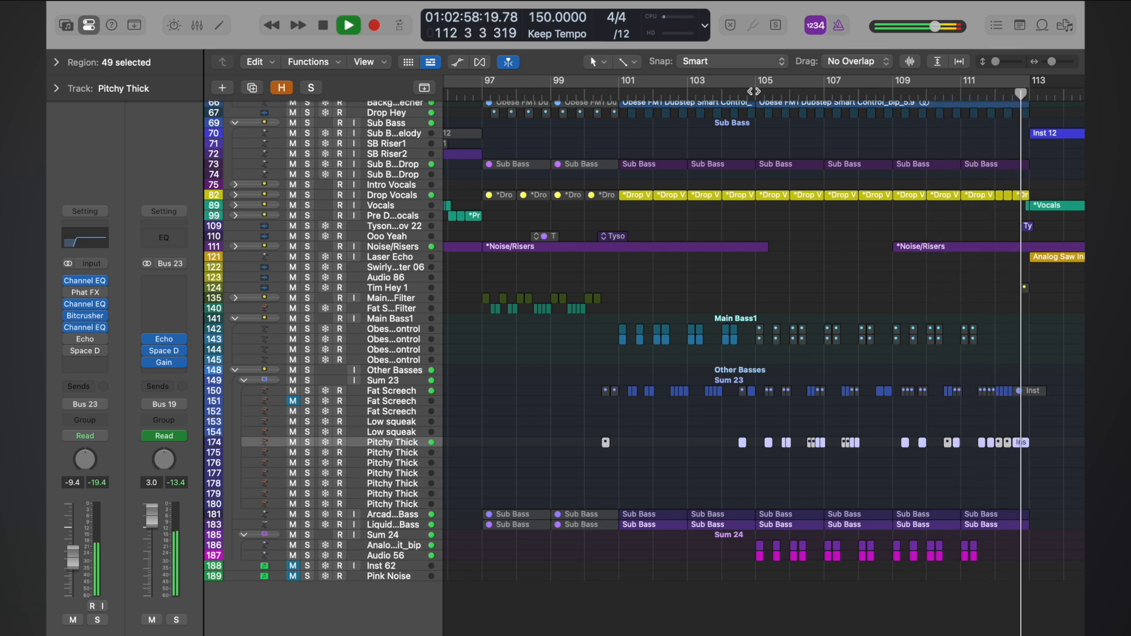
- Solo Fat Screech track 150 and play its closing regions in bar 112
scroll(695, 443, up, 5)
scroll(695, 443, left, 12)
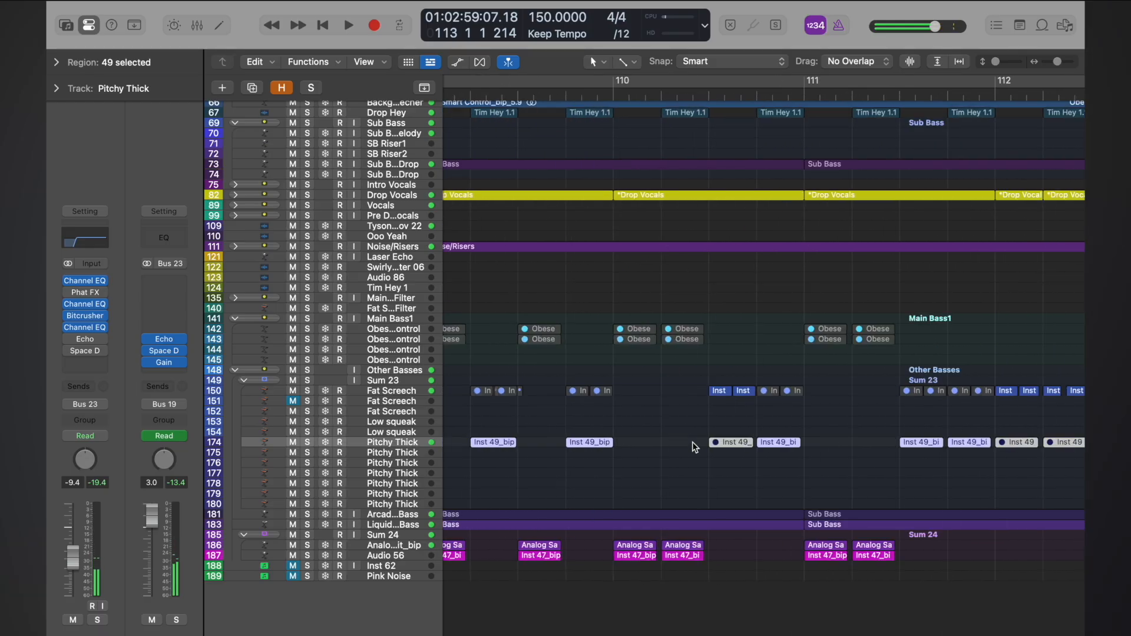
scroll(695, 444, right, 6)
scroll(691, 442, up, 3)
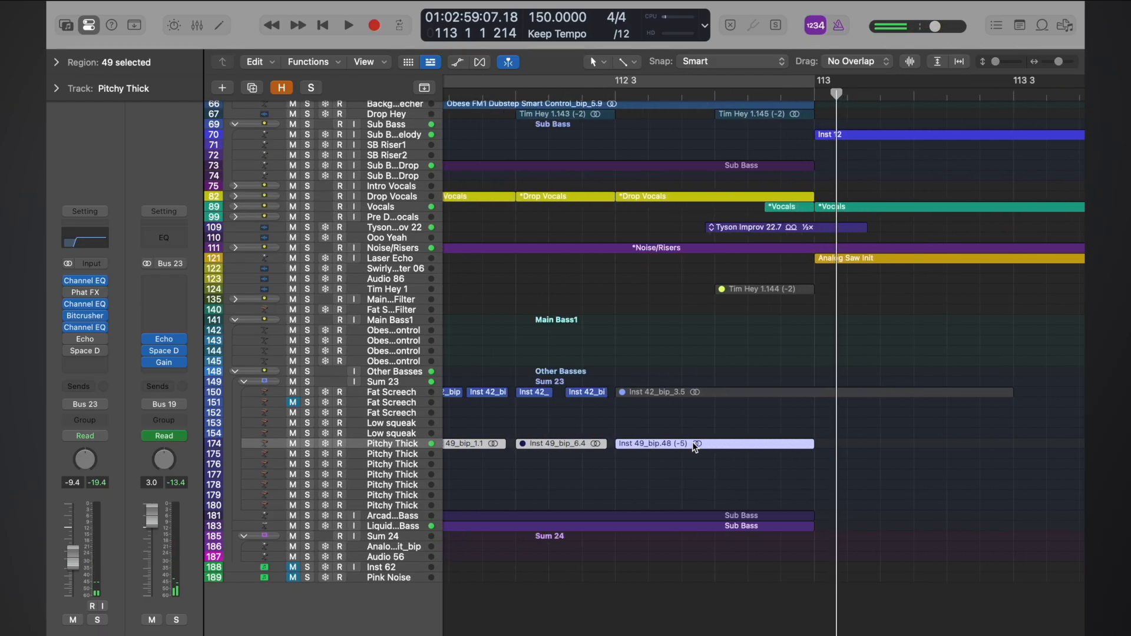
click(579, 390)
click(307, 392)
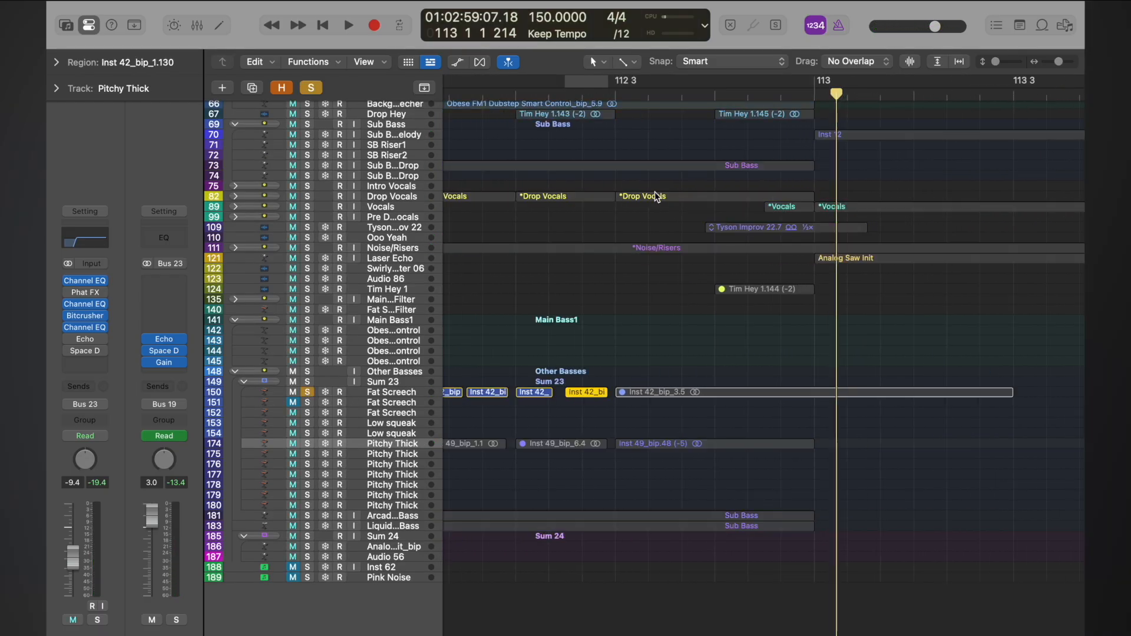
click(560, 95)
key(space)
key(space)
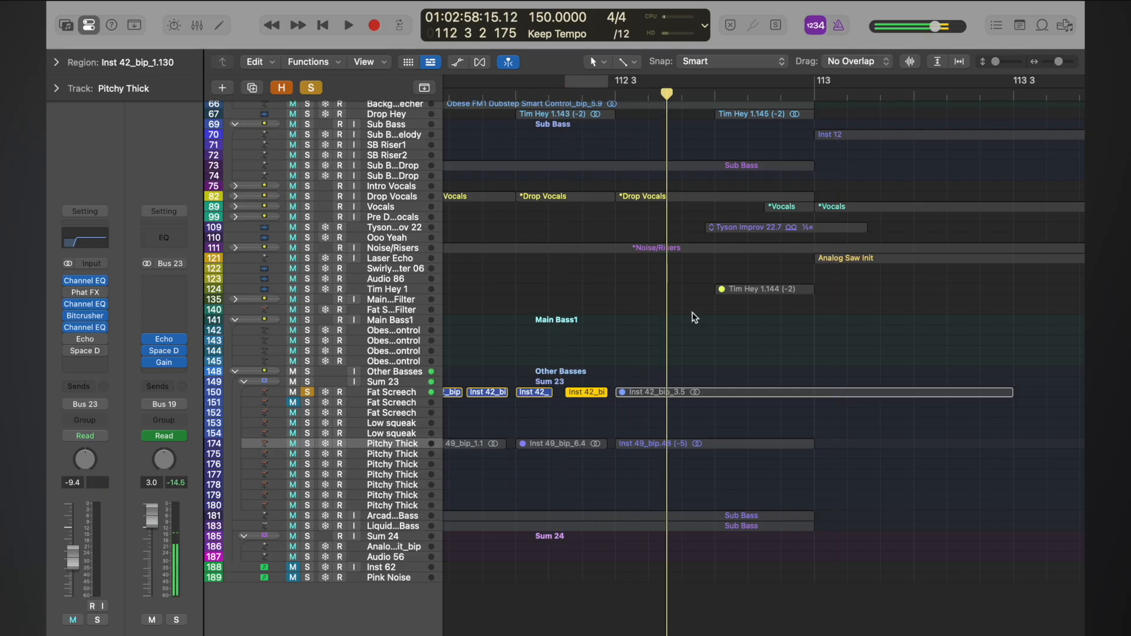
- Review Fat Screech track 150's regions back to the first drop at bar 25, and solo and select Fat Screech track 152
scroll(701, 326, down, 6)
scroll(700, 326, down, 5)
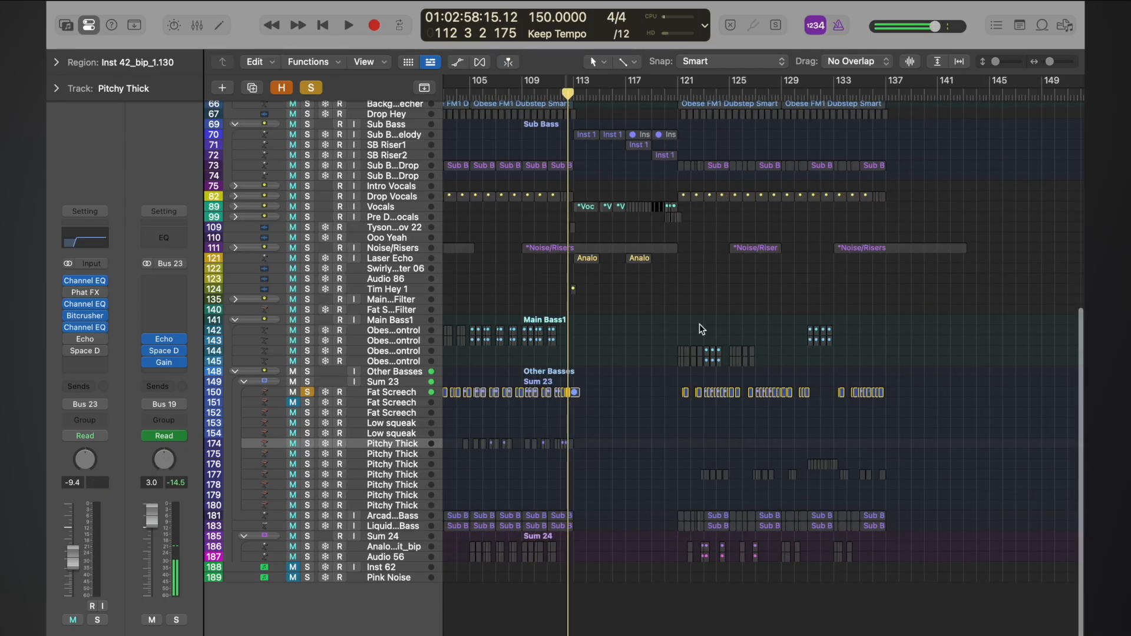
click(393, 395)
scroll(663, 433, down, 8)
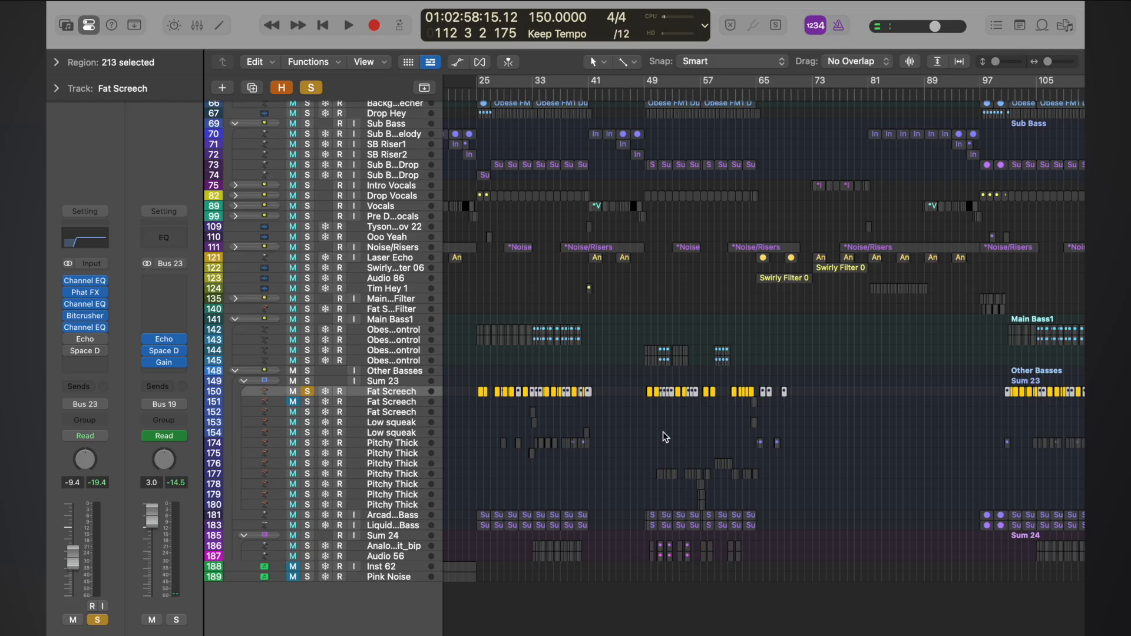
scroll(663, 433, up, 4)
scroll(738, 404, right, 10)
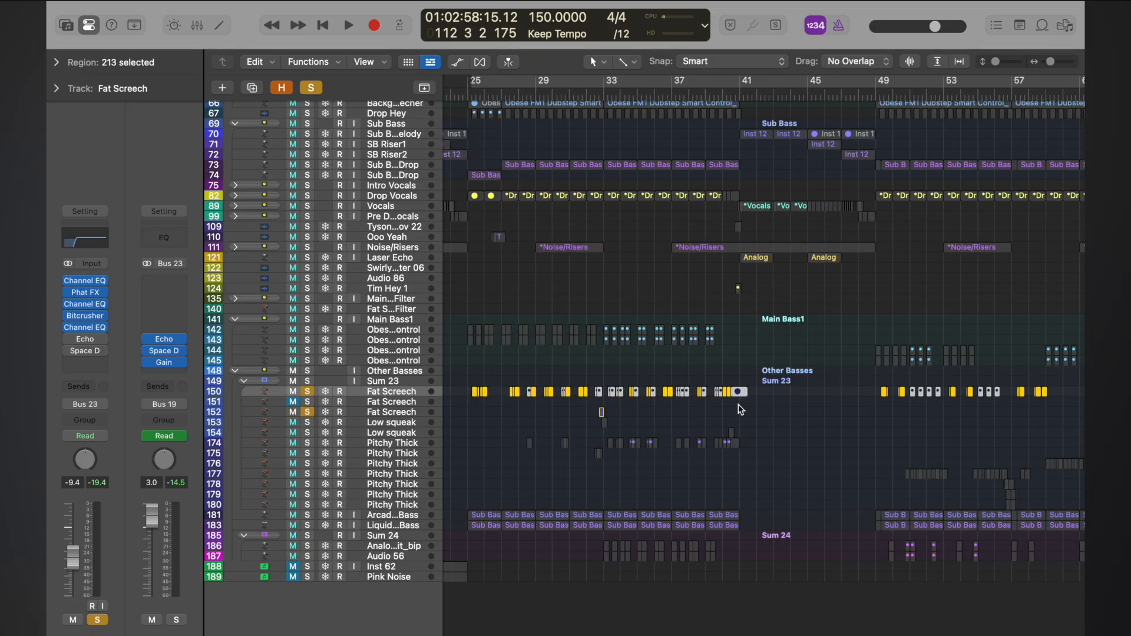
click(384, 413)
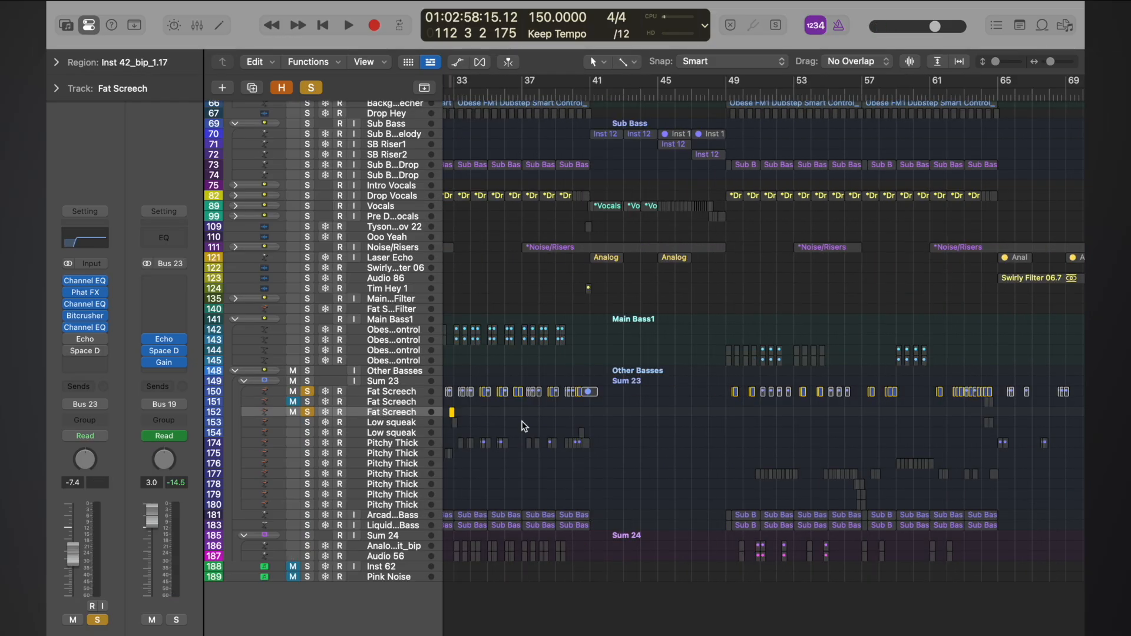
- Examine how the Fat Screech track 152 region in bar 32 sits among the surrounding bass regions of the first two drops
key(super+Left)
key(super+Left)
key(super+Right)
key(super+Right)
key(super+Right)
key(super+Right)
key(super+Right)
key(super+Right)
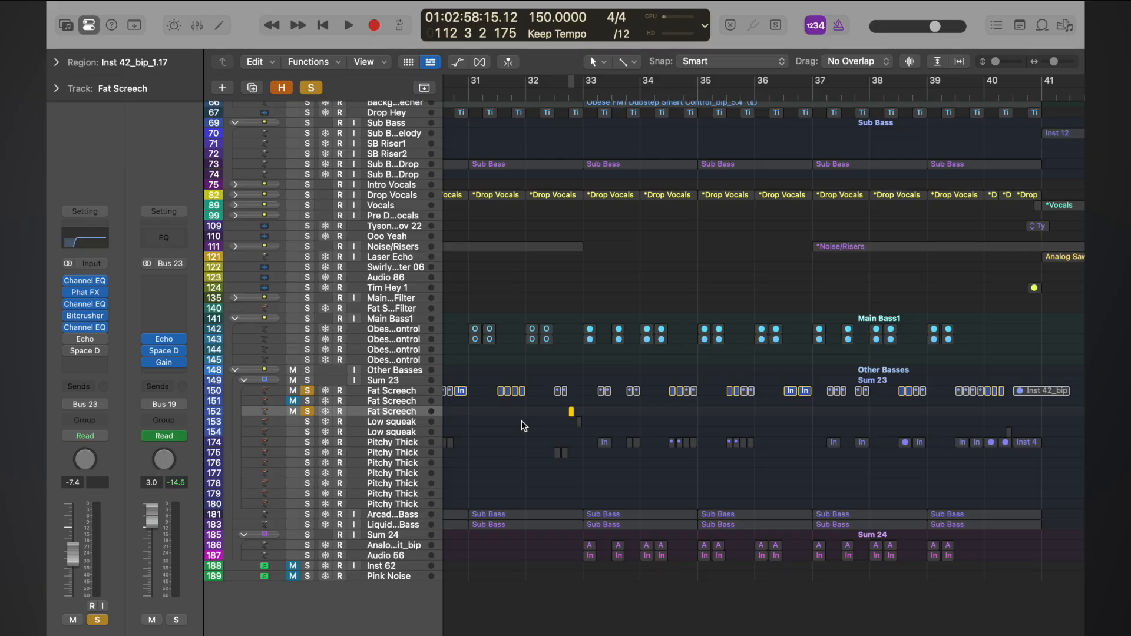
scroll(521, 421, left, 15)
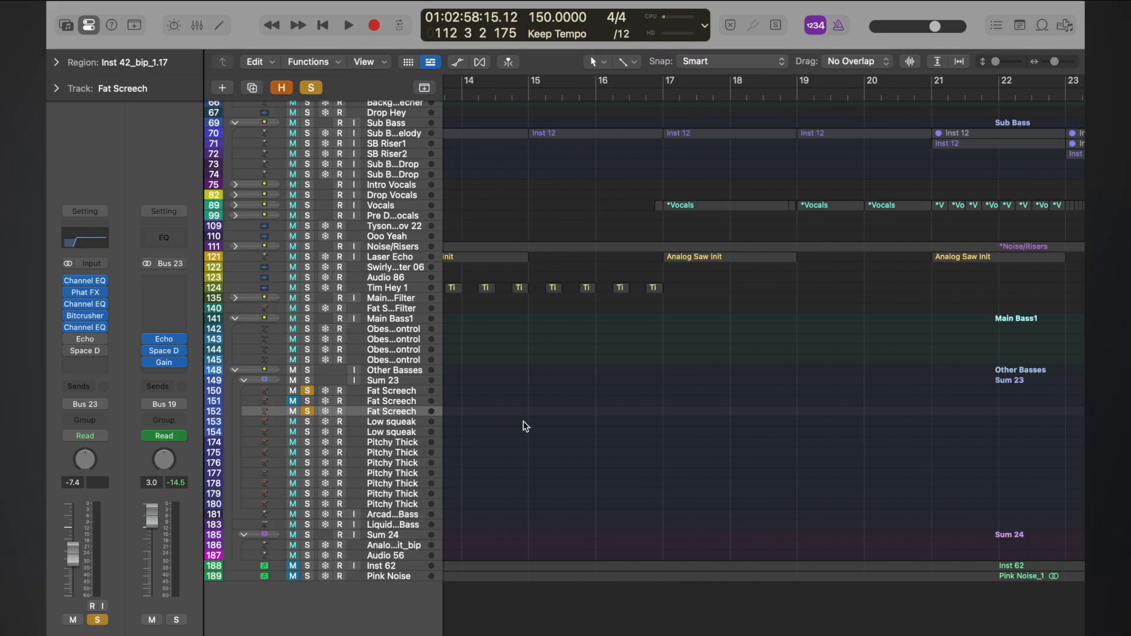
scroll(523, 422, right, 16)
key(ctrl+alt+Left)
key(ctrl+alt+Left)
key(ctrl+alt+Left)
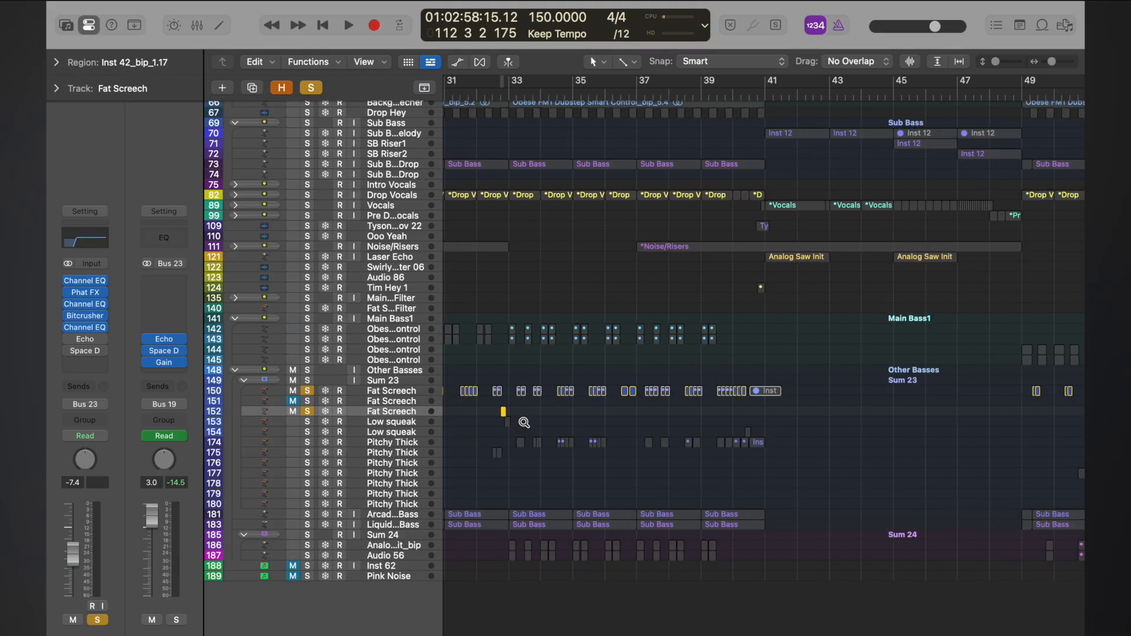
key(ctrl+alt+Left)
key(ctrl+alt+Left)
key(ctrl+alt+Left)
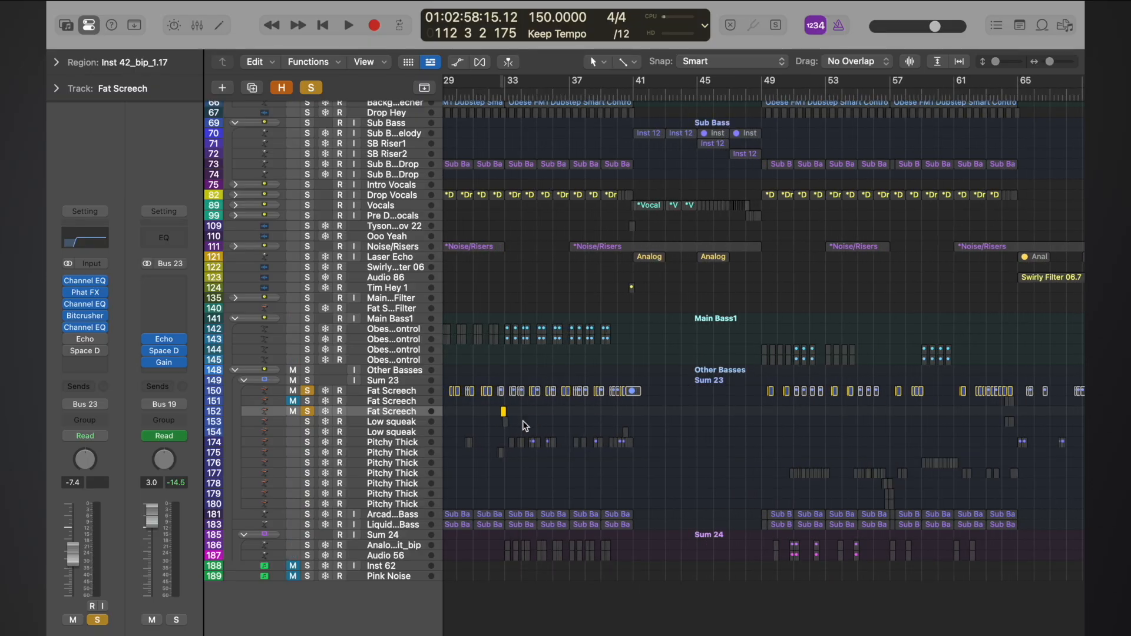
- Compare Fat Screech tracks 150 and 152, and inspect the second Channel EQ on track 152
click(387, 390)
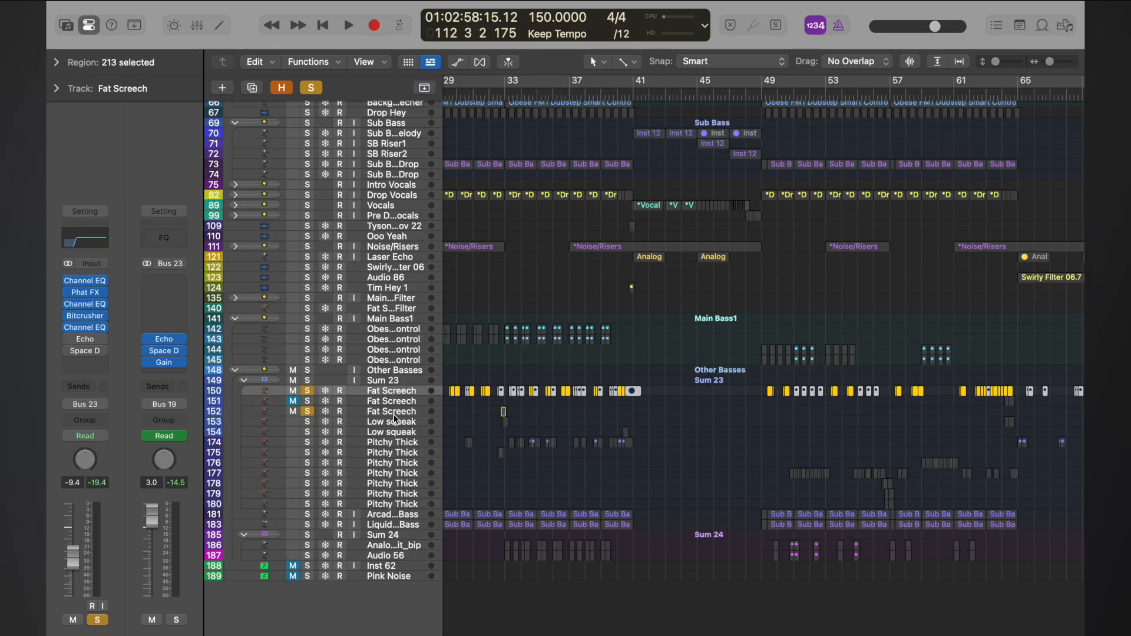
click(394, 413)
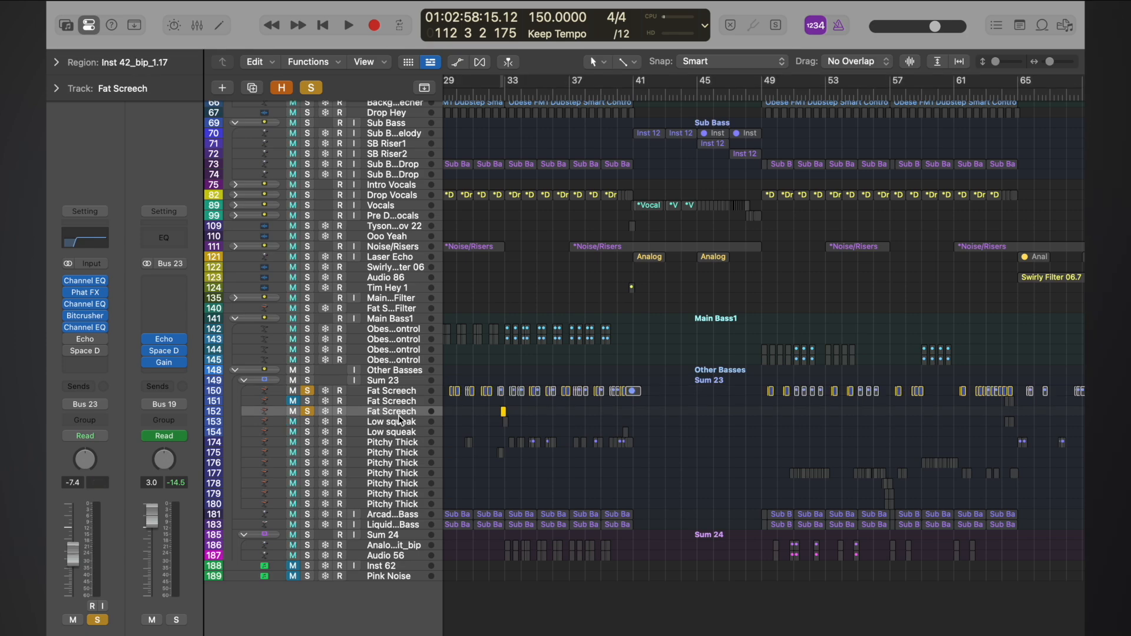
click(86, 306)
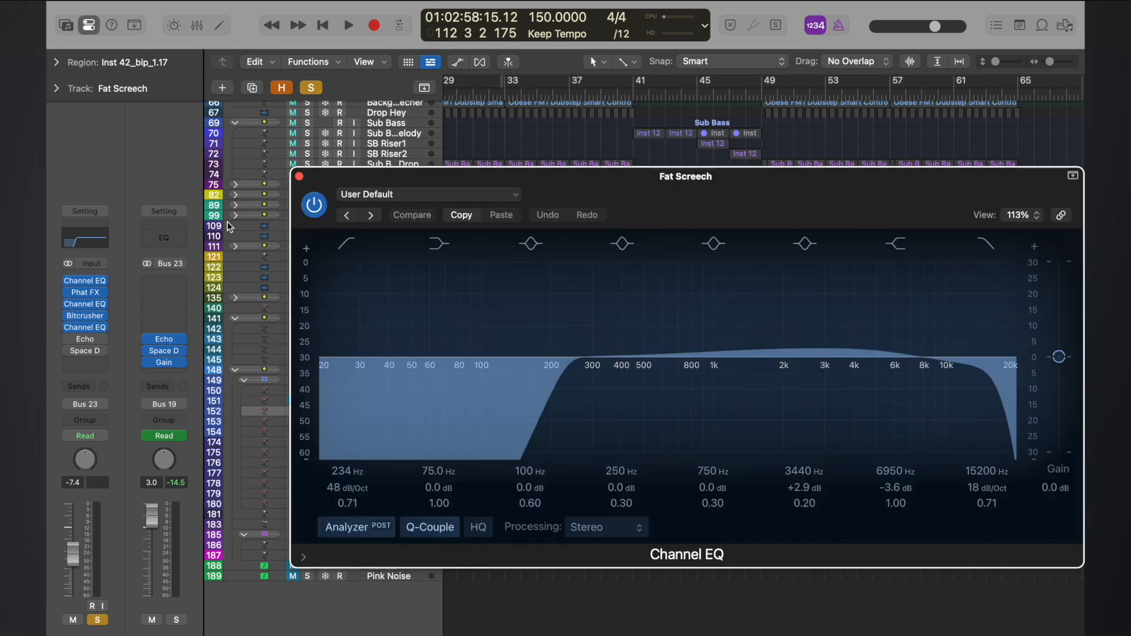
click(299, 177)
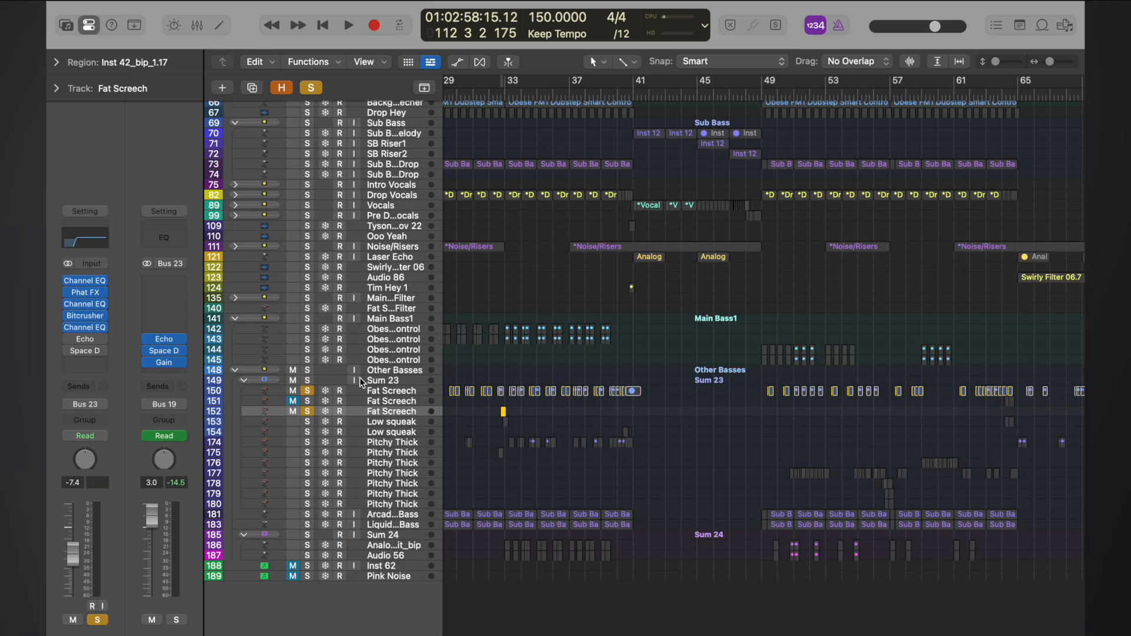
- Inspect the second Channel EQ on Low squeak track 153
click(390, 421)
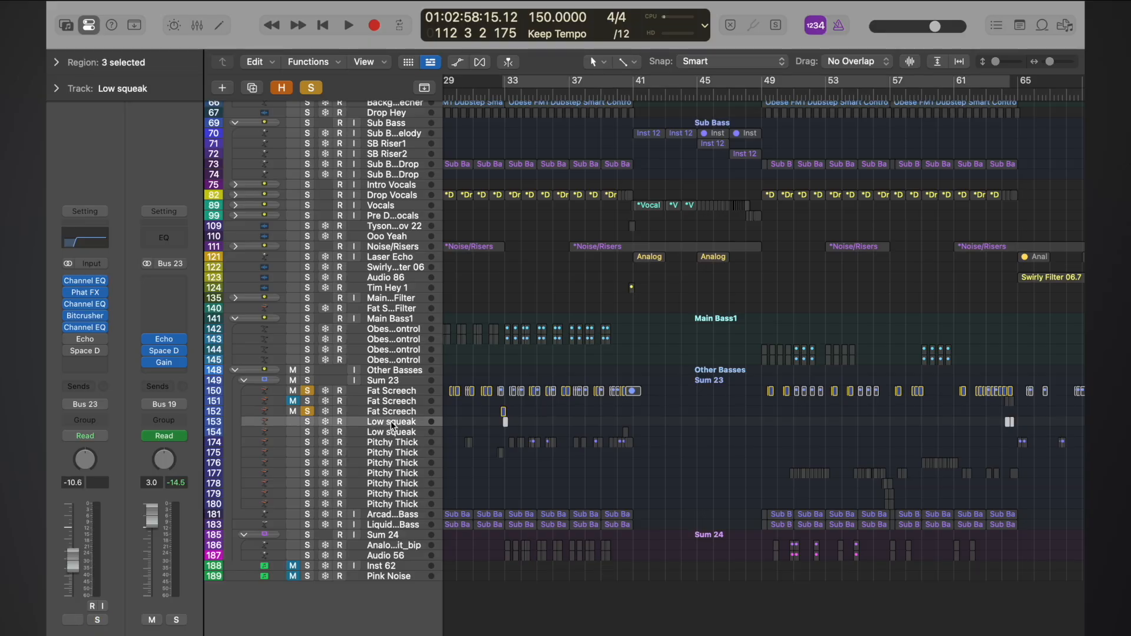
click(85, 304)
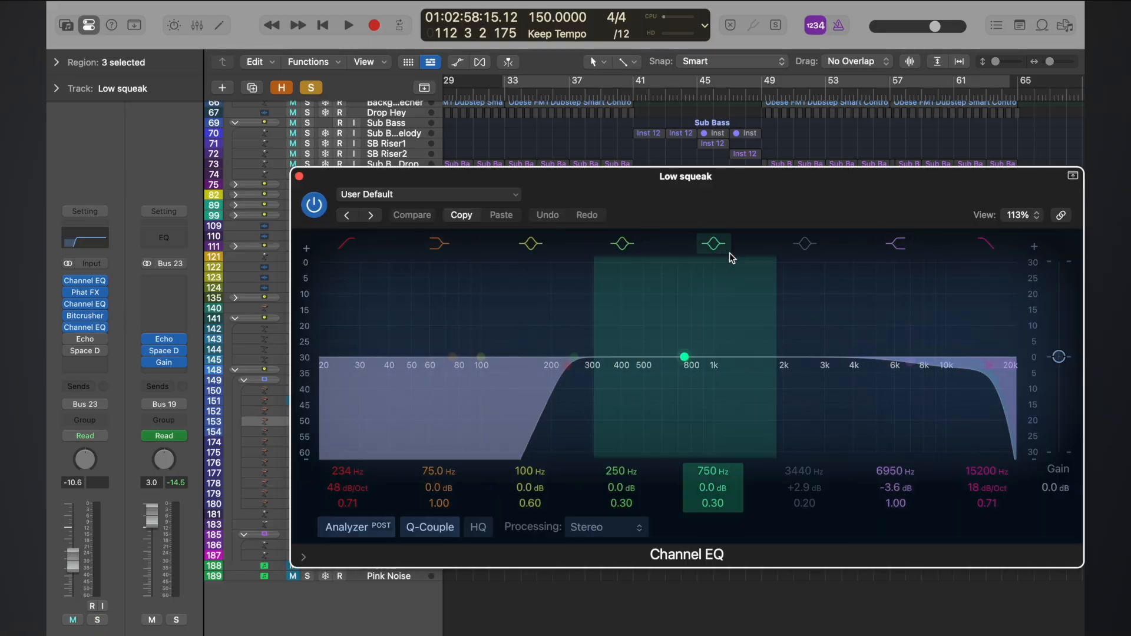
click(299, 176)
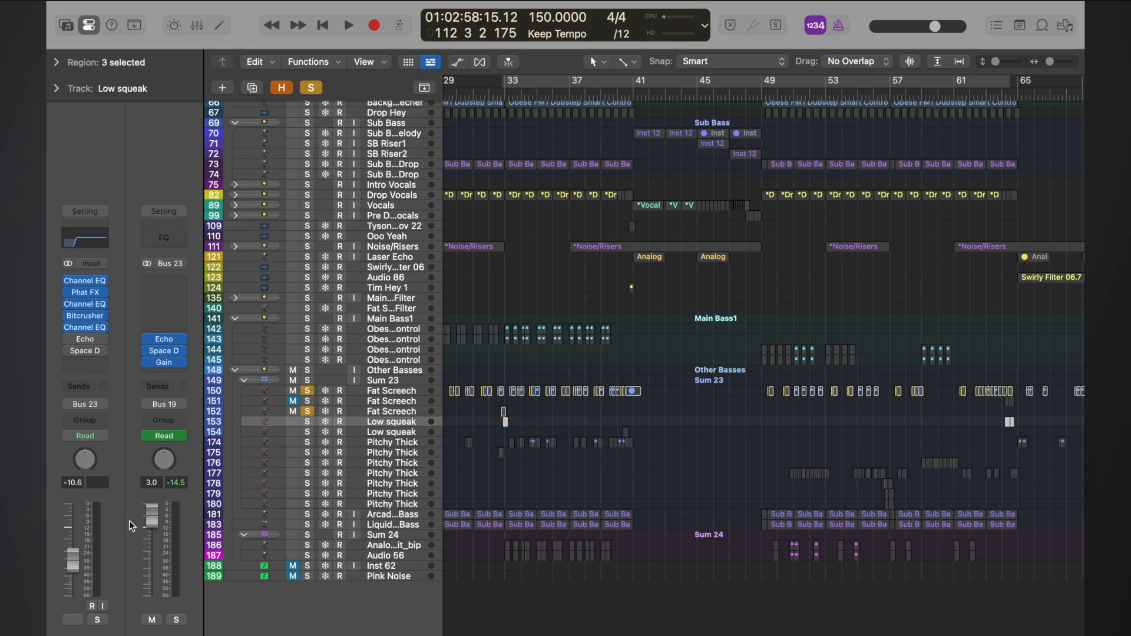
- Move the Fat Screech region just before bar 112 beat 3 from track 150 down to Low squeak track 153
scroll(804, 405, right, 4)
scroll(804, 405, up, 3)
scroll(804, 405, right, 13)
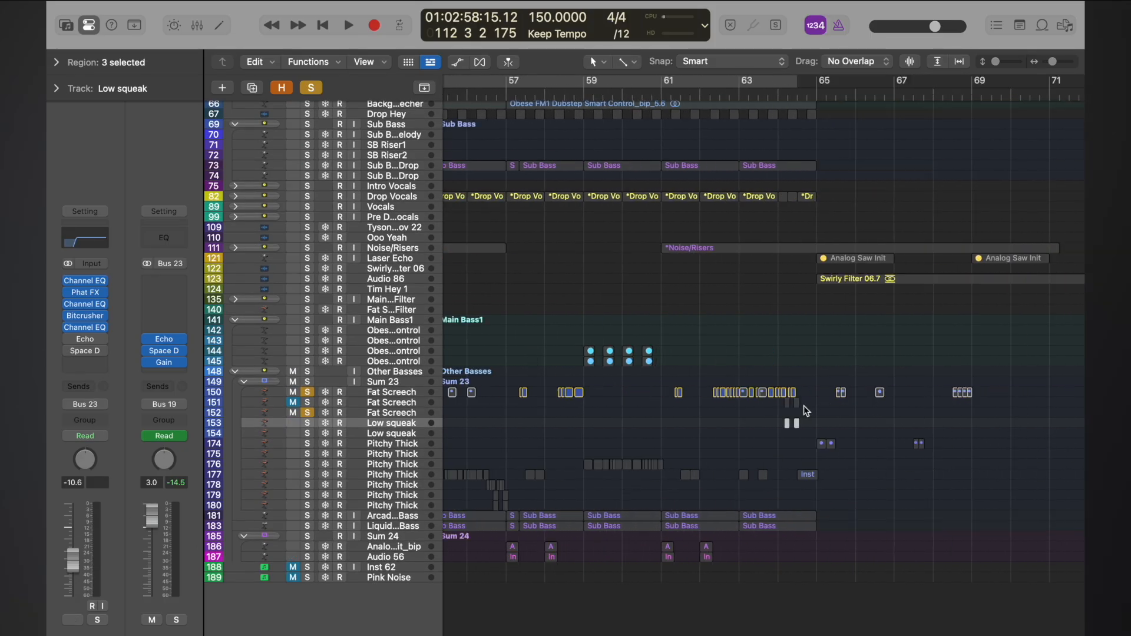
scroll(806, 411, down, 6)
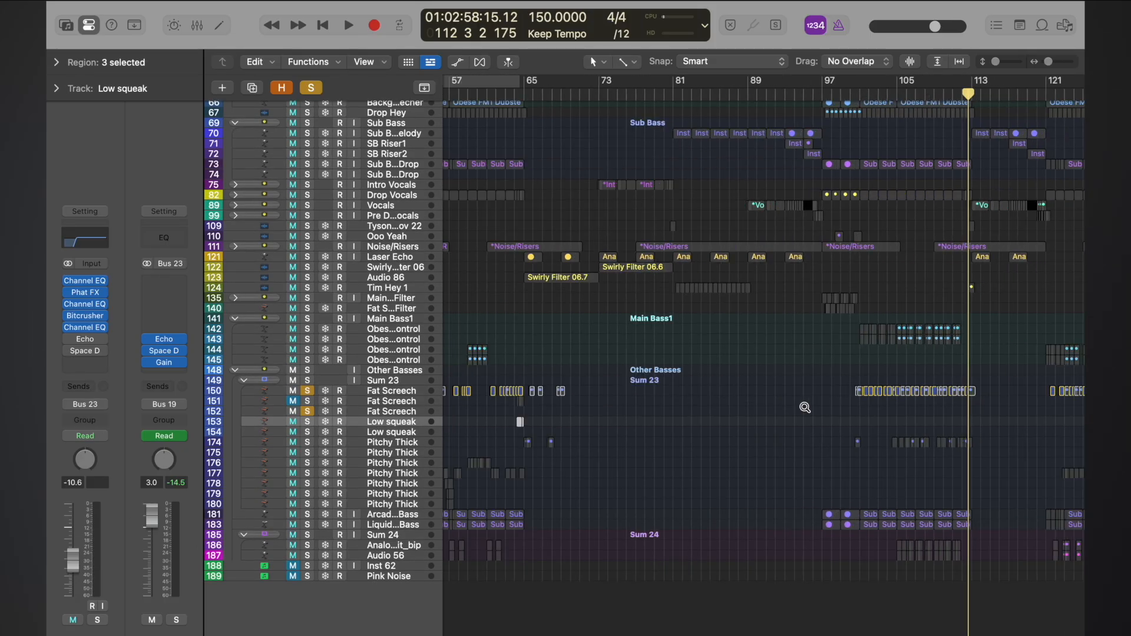
scroll(804, 405, up, 12)
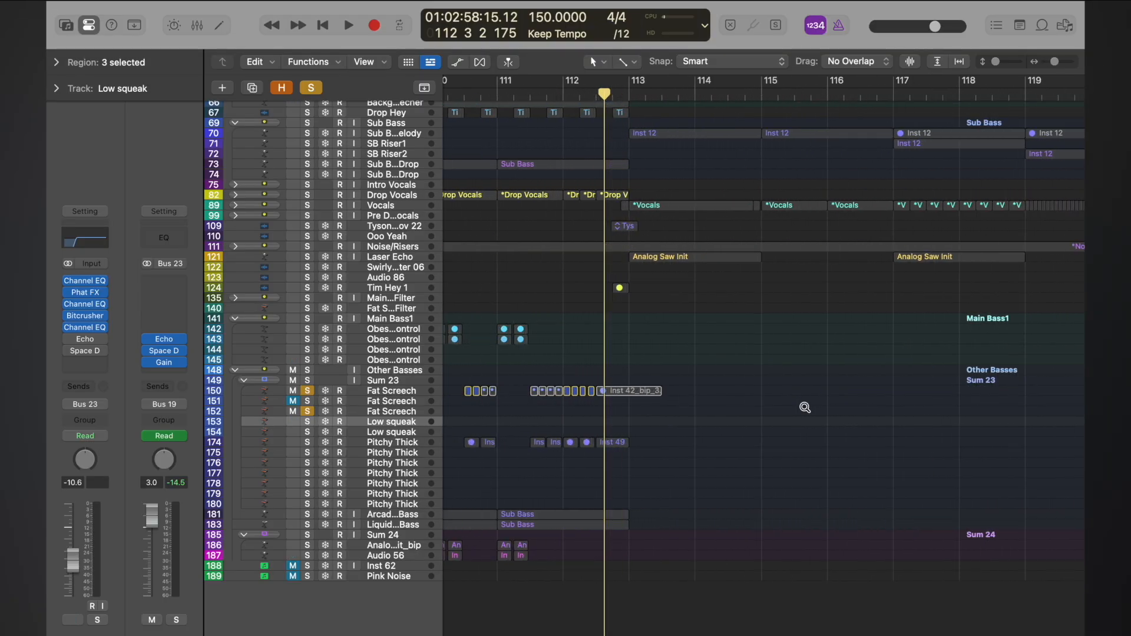
scroll(804, 405, left, 3)
drag(710, 391, 711, 427)
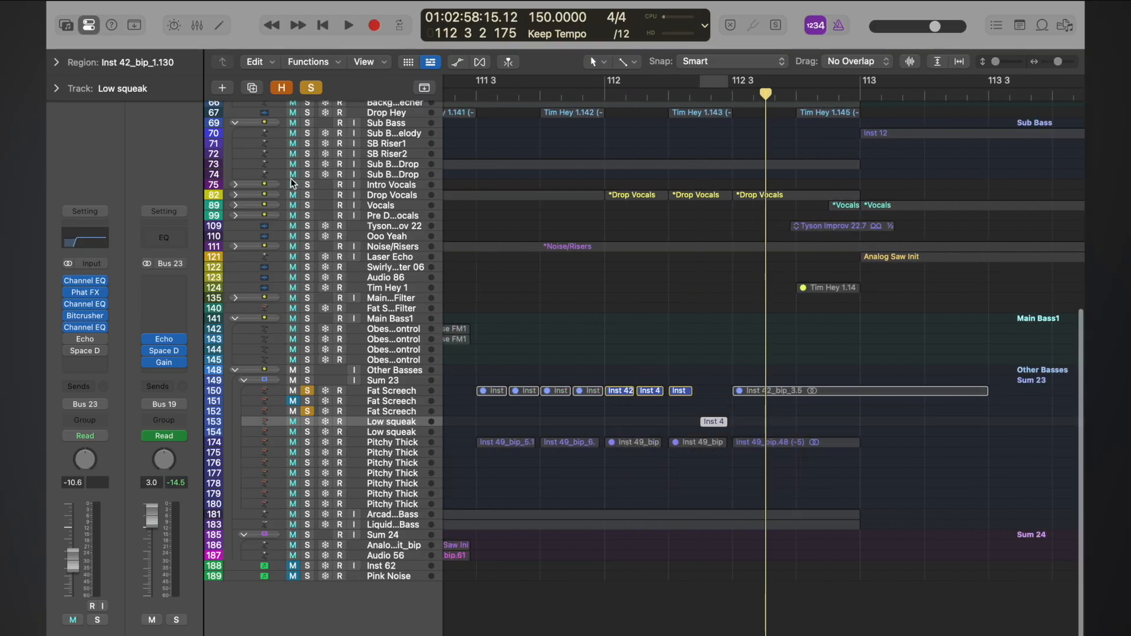
- Clear the existing solos, solo Low squeak track 153 and play its region in bar 112
click(310, 88)
click(307, 422)
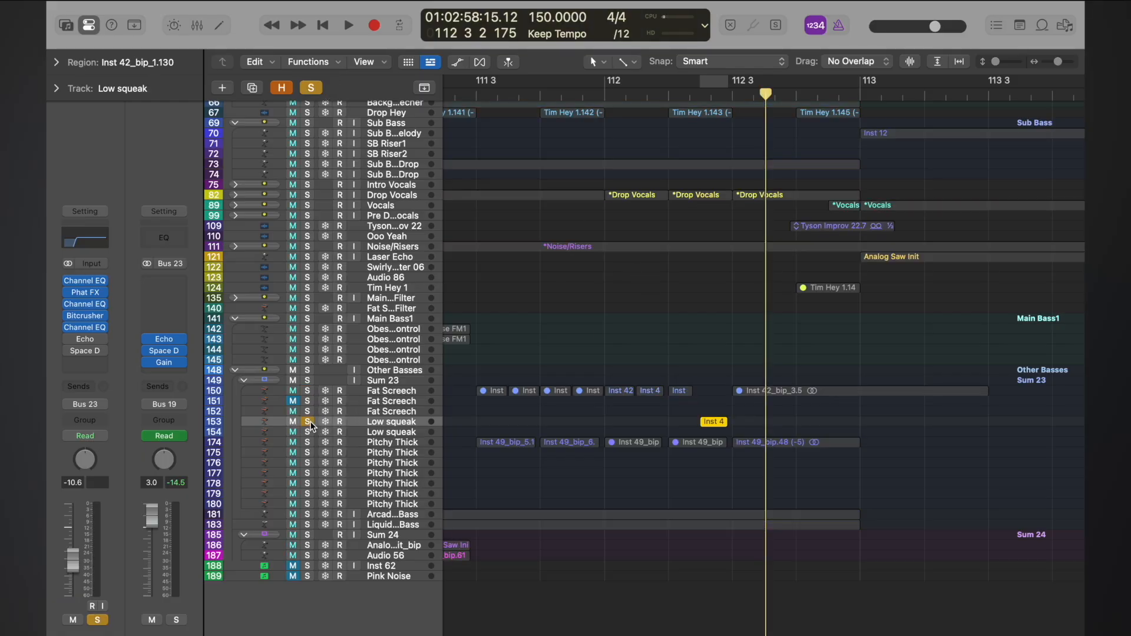
click(691, 97)
key(space)
key(space)
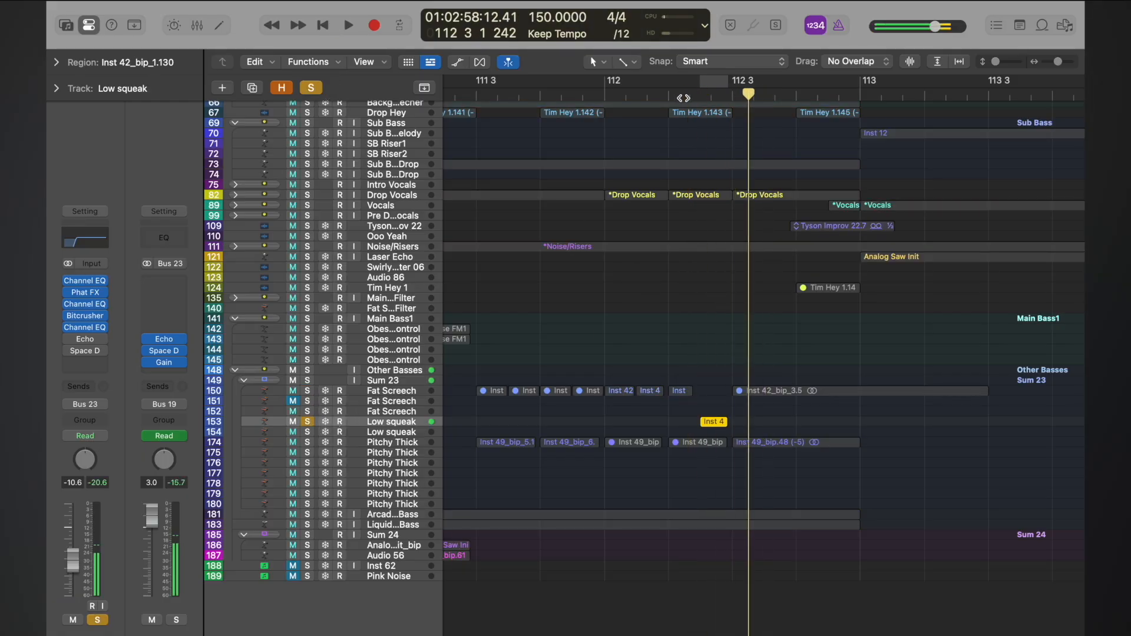
- Unsolo Low squeak track 153 and play the full mix from bar 111 up to bar 113
click(308, 422)
key(super+Left)
key(super+Left)
key(super+Left)
key(super+Left)
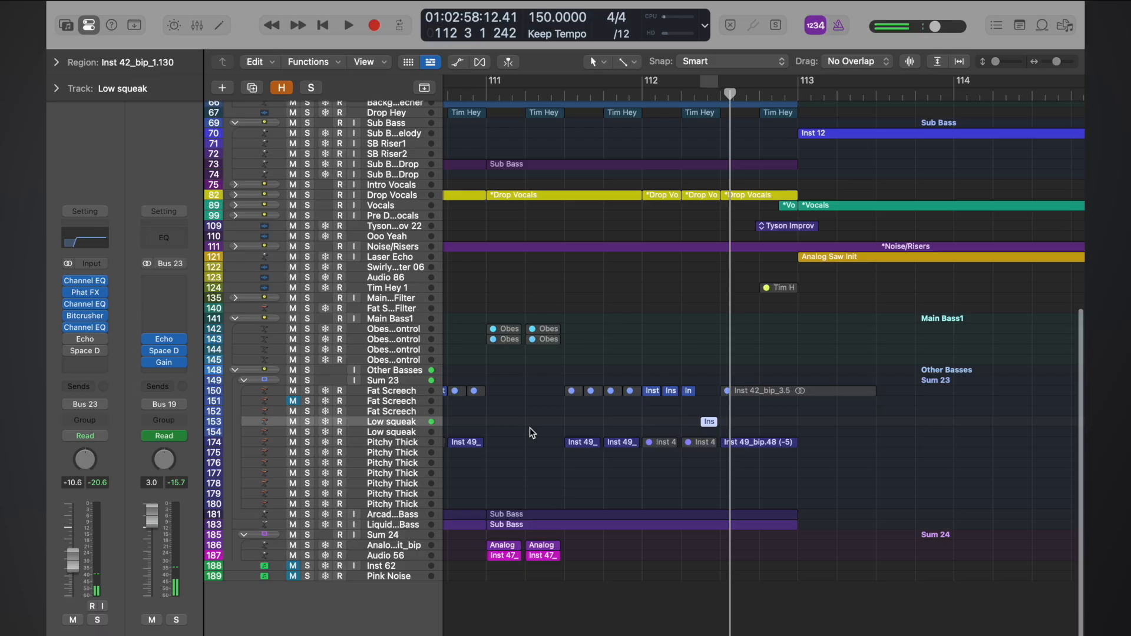
key(super+Left)
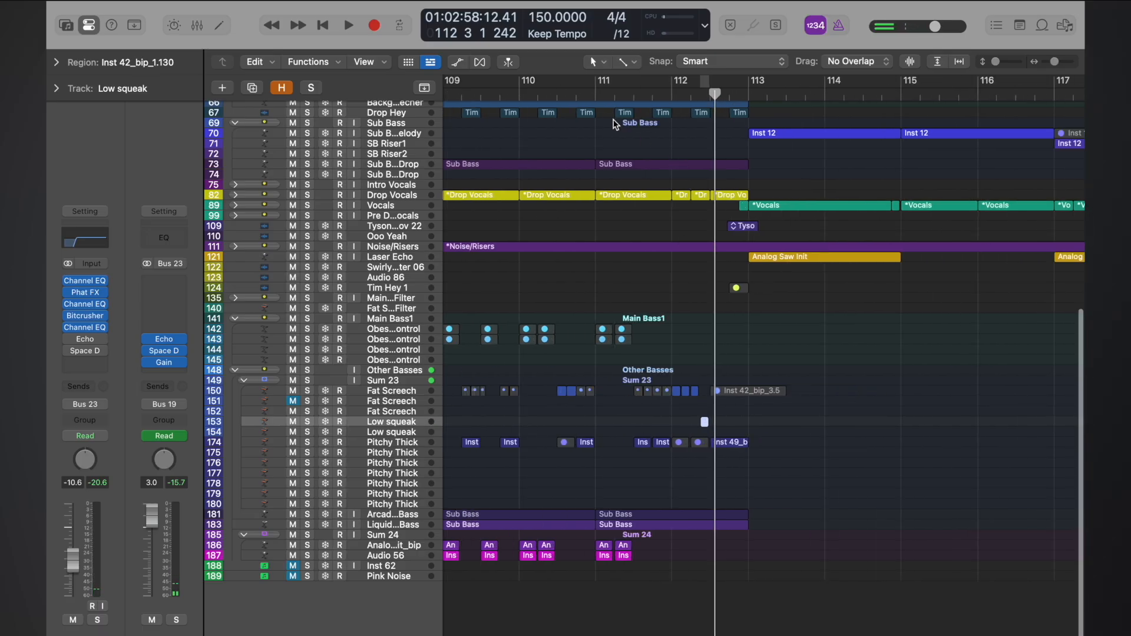
click(594, 91)
key(space)
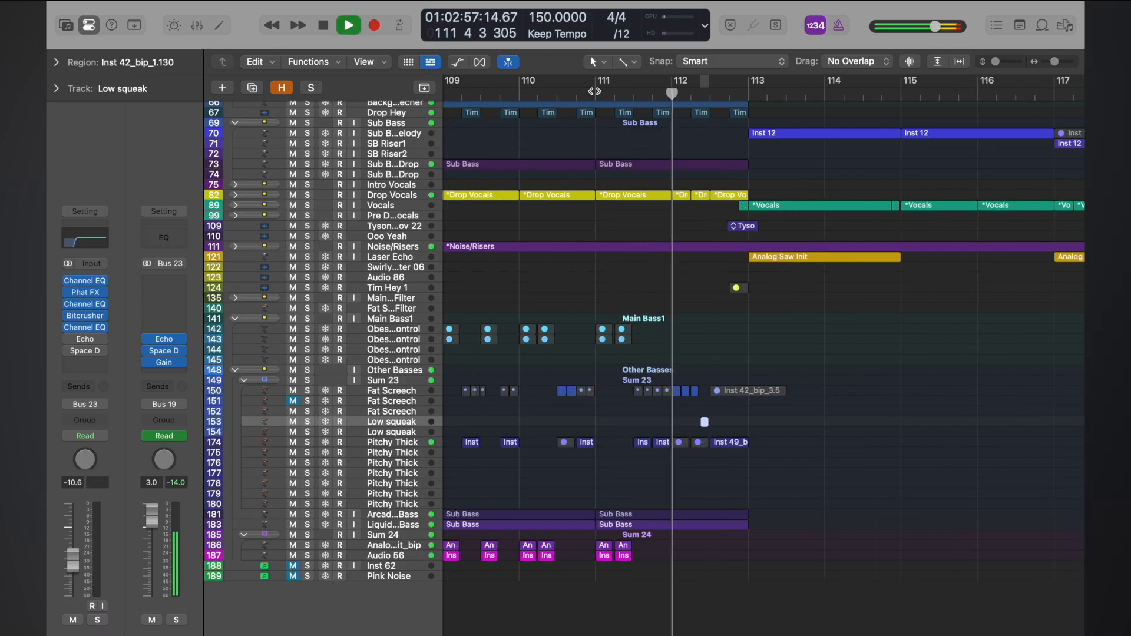
click(594, 92)
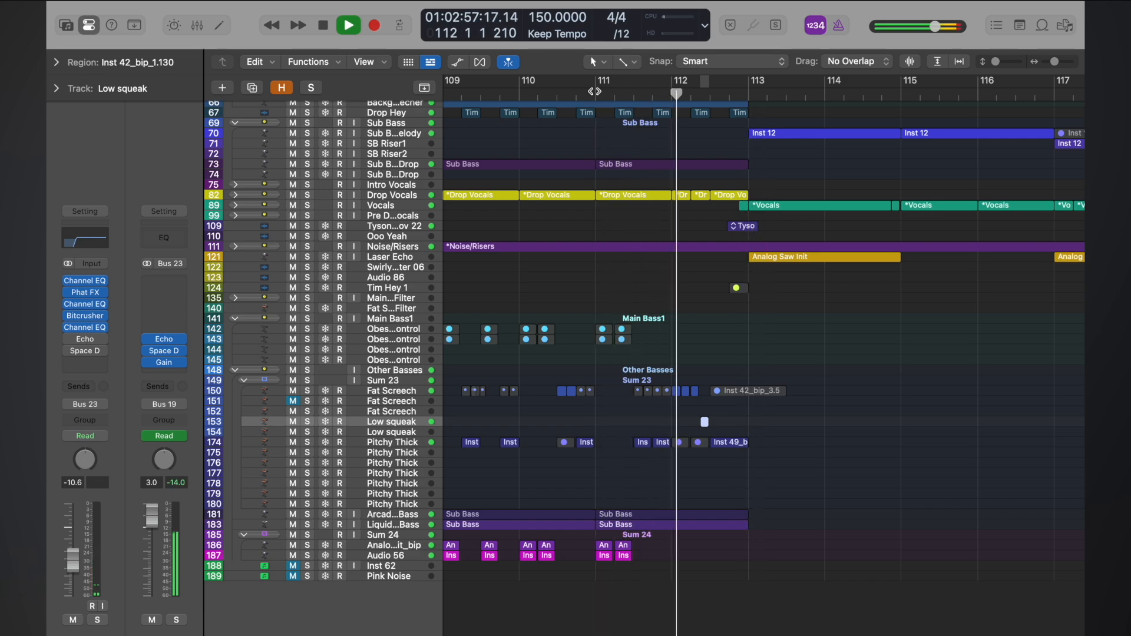
key(space)
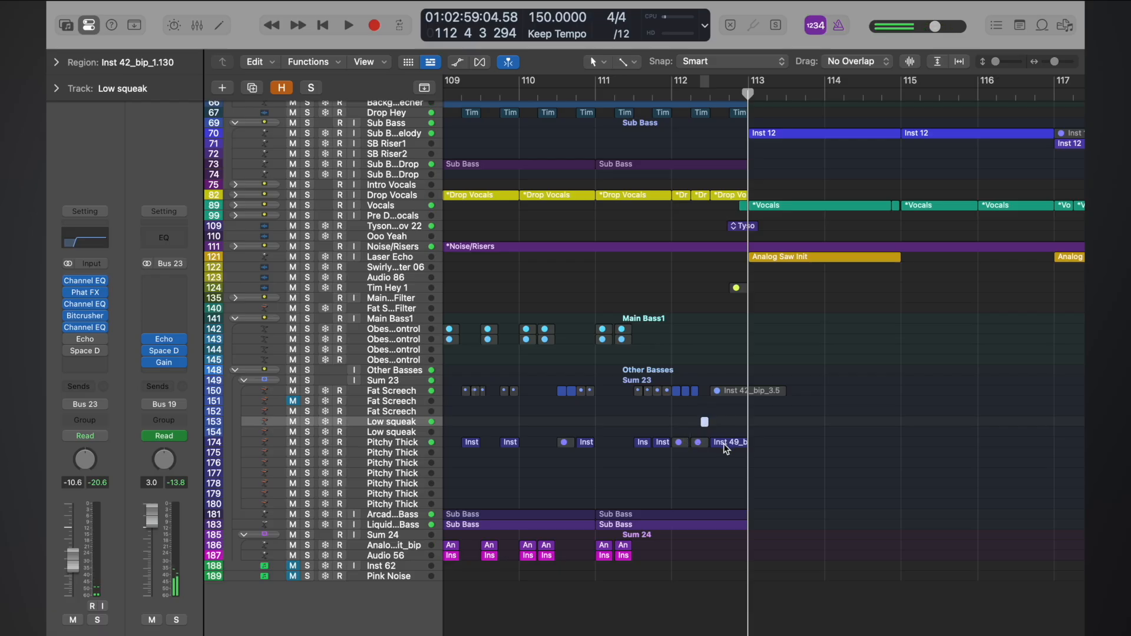
- Copy the bar 112 region from Low squeak track 153 back to Fat Screech track 150 and mute the Low squeak one
scroll(705, 425, up, 5)
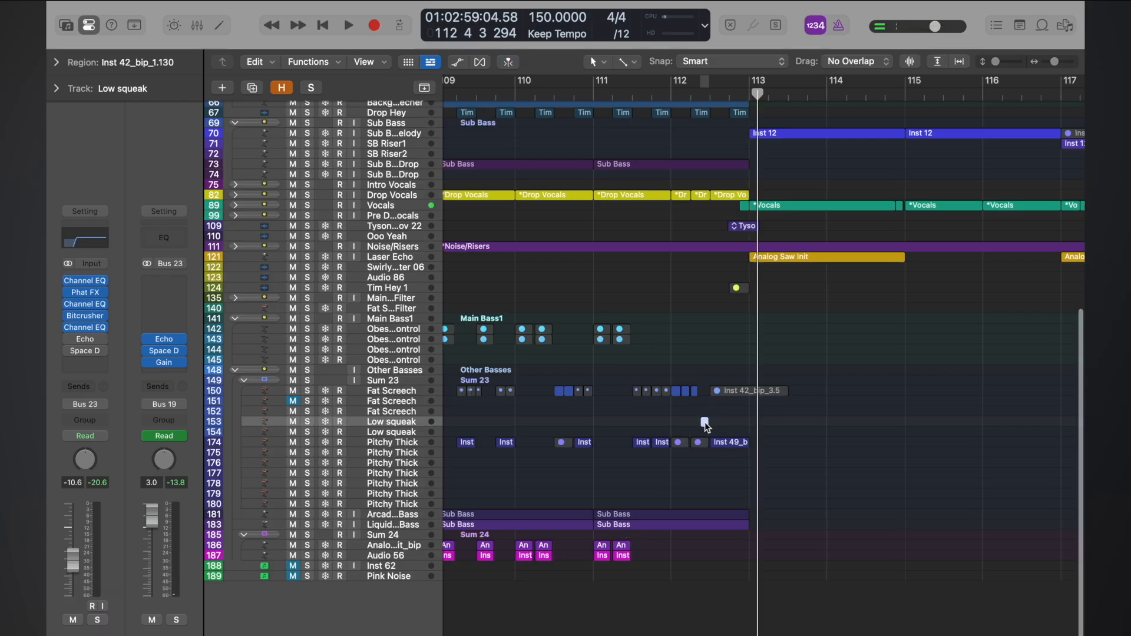
drag(713, 422, 712, 392)
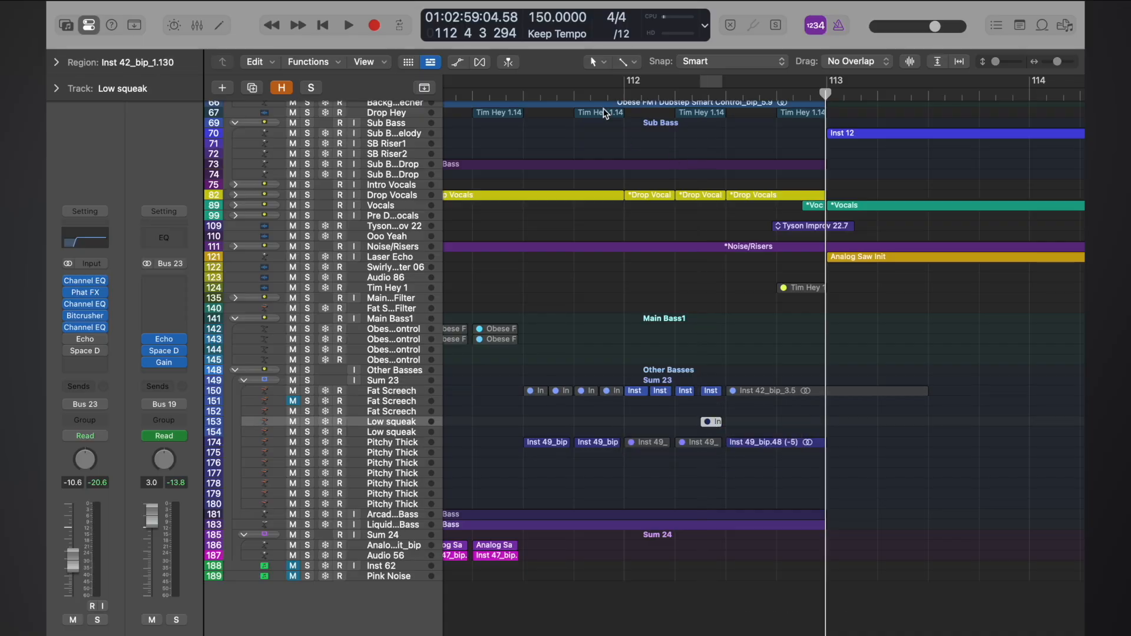
- Play the full mix from just before bar 112 through the copied Fat Screech region
click(619, 97)
key(space)
key(space)
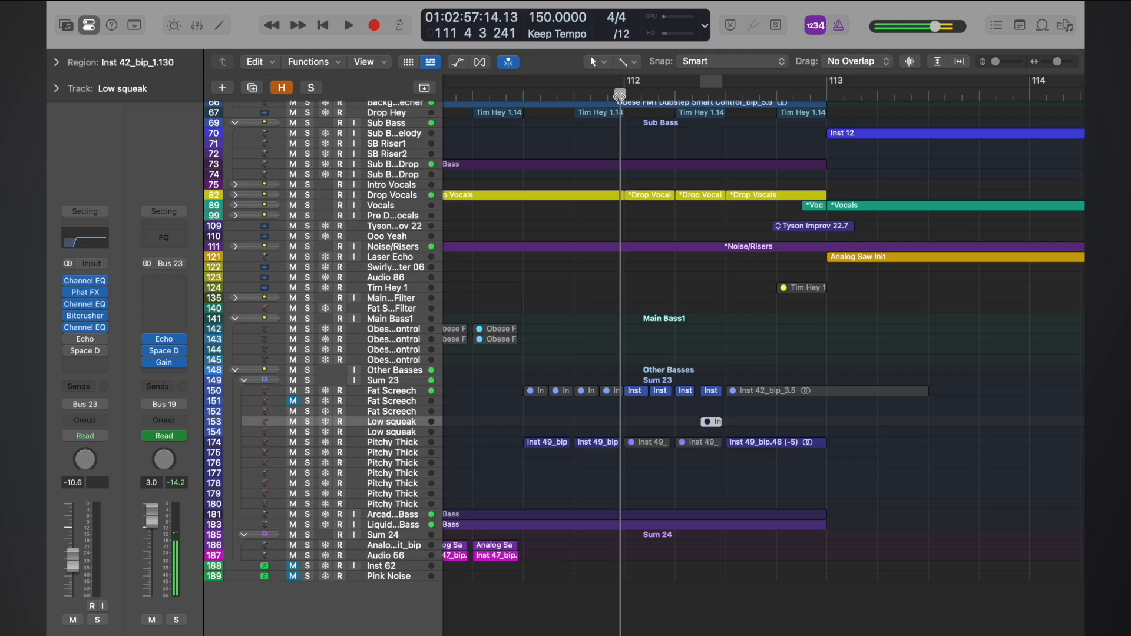
key(space)
key(space)
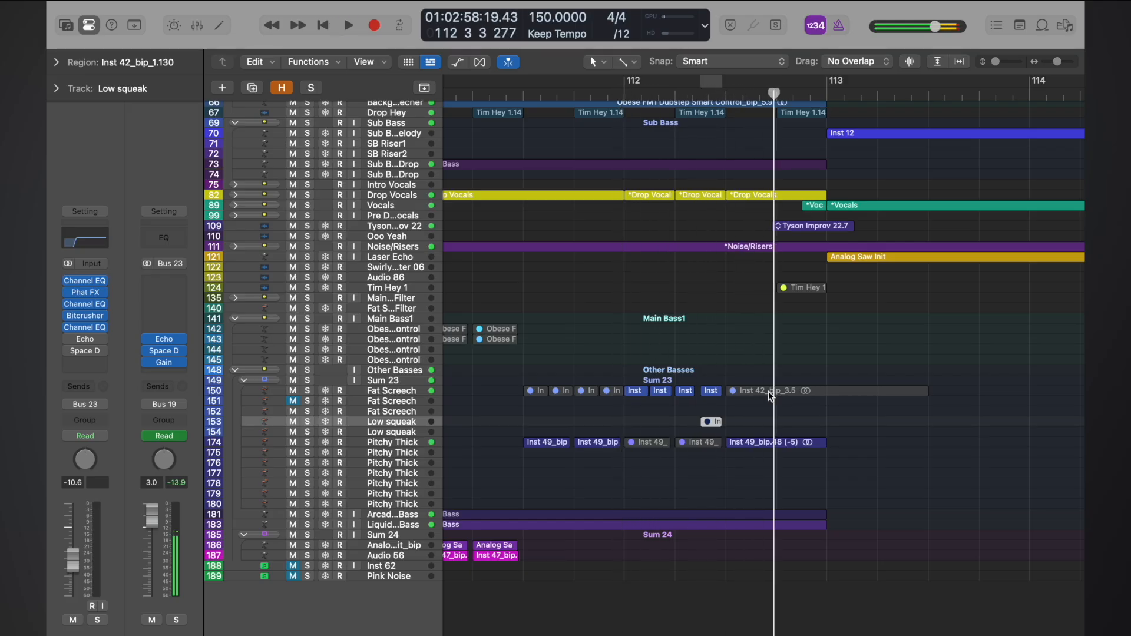
- Compare the Sum 23, Fat Screech and Low squeak channels, and mute the copied bar 112 region on Fat Screech track 150
click(382, 385)
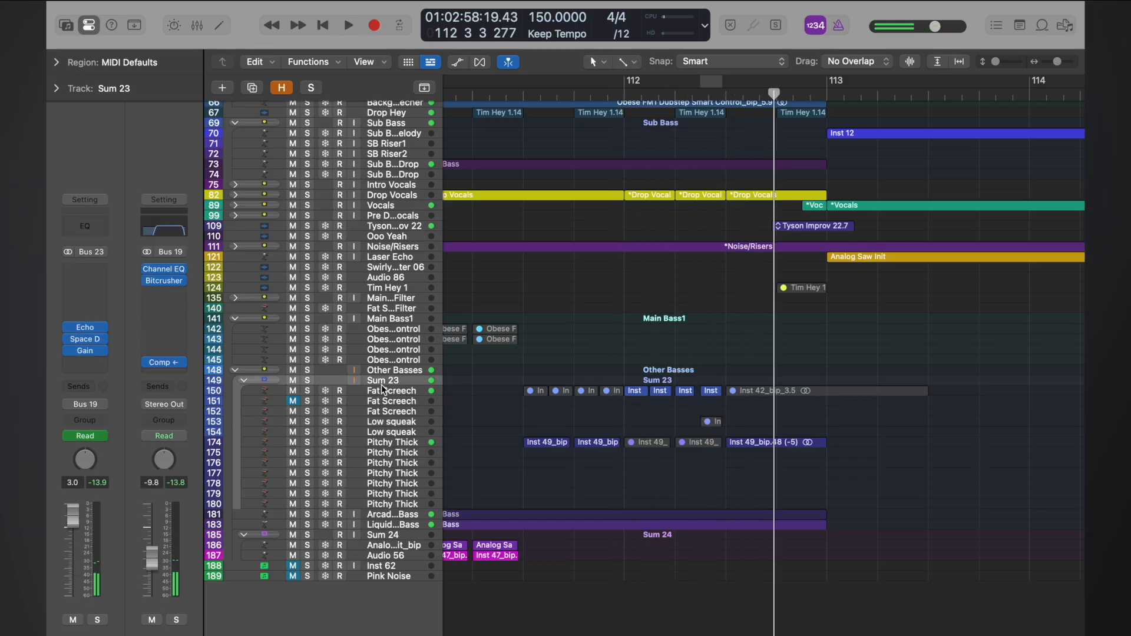
click(390, 393)
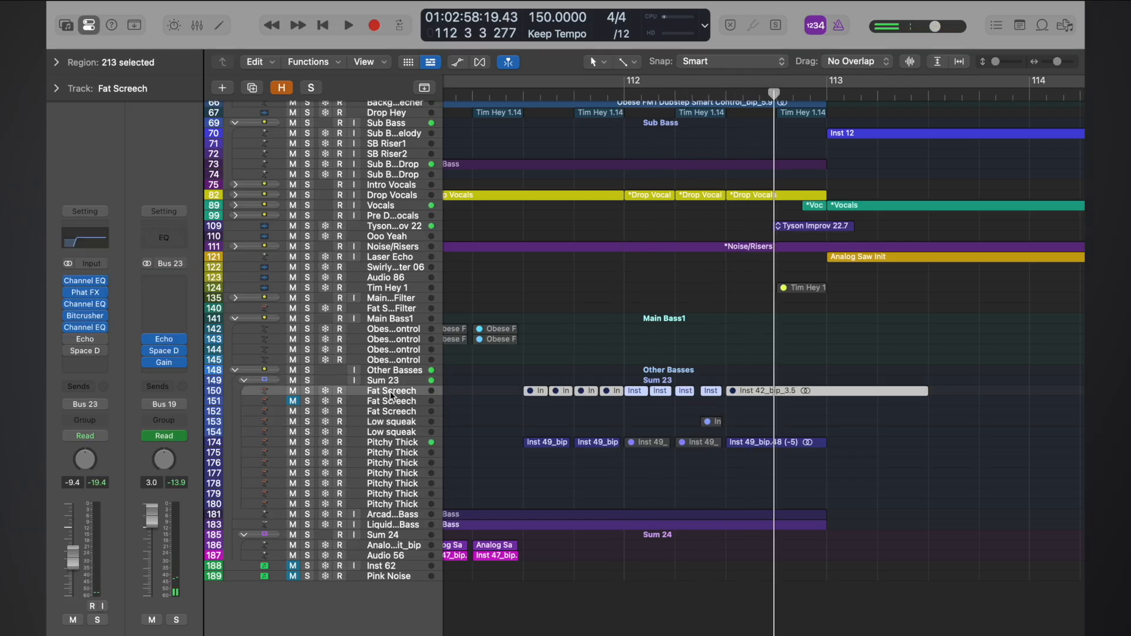
click(398, 424)
click(712, 392)
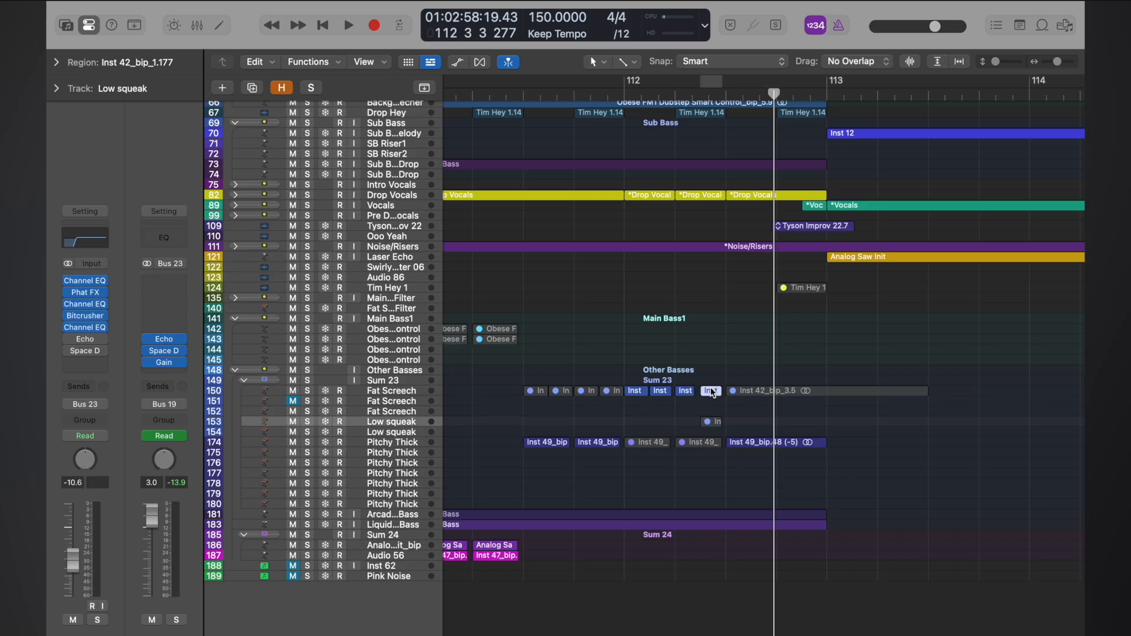
- Open the second Channel EQ on Fat Screech track 150
click(406, 393)
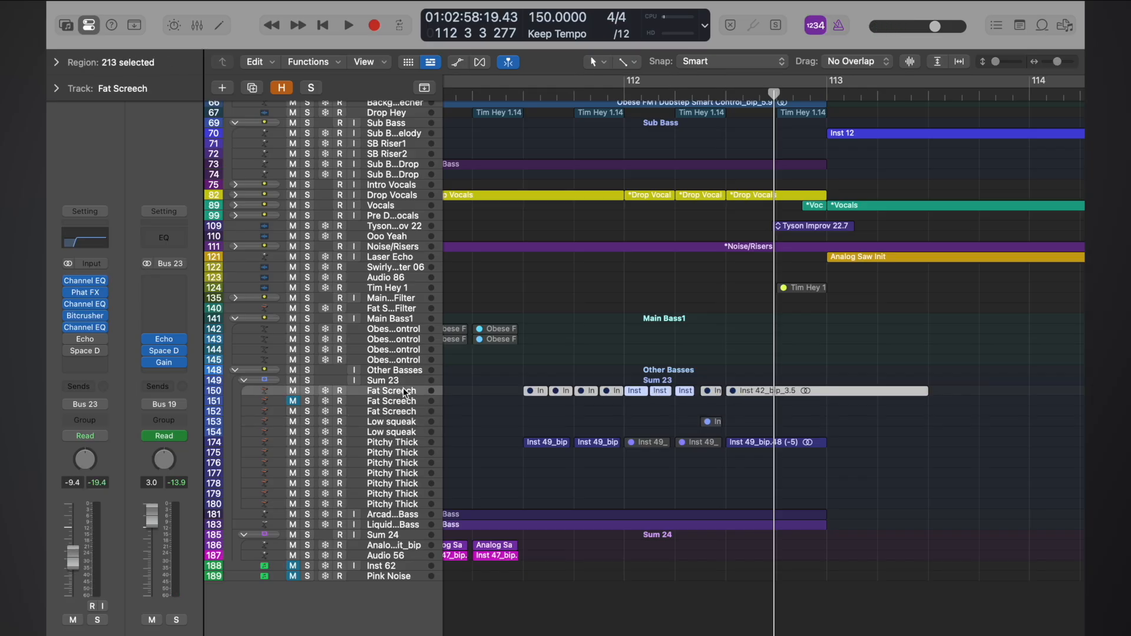
click(85, 304)
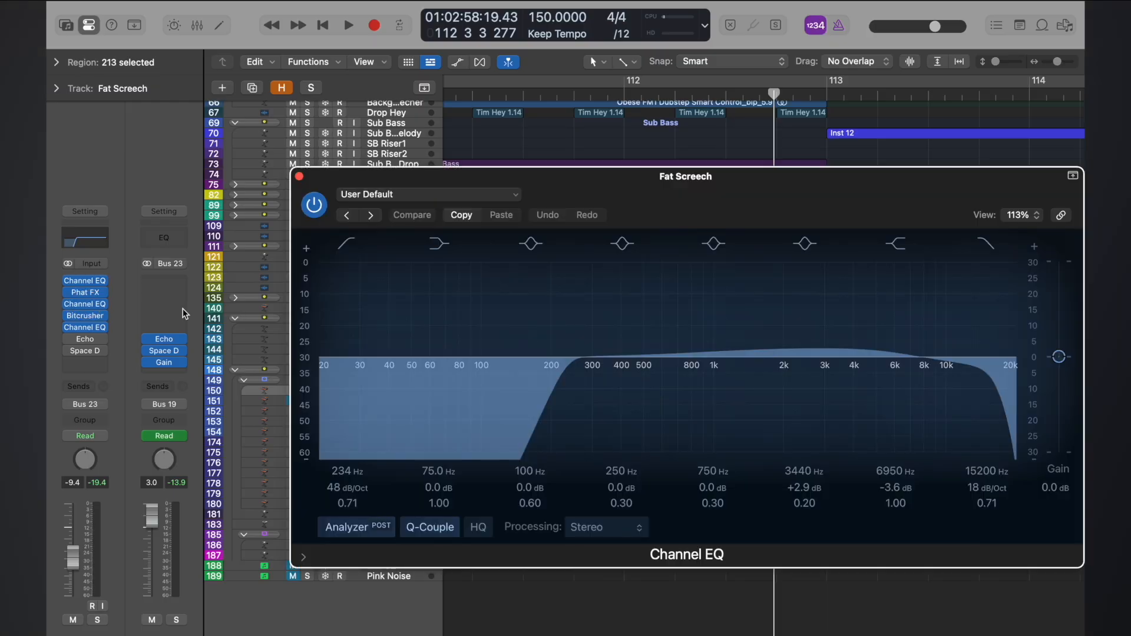
- Close the Channel EQ and play the mix from bar 40 through the region on Low squeak track 154
click(300, 179)
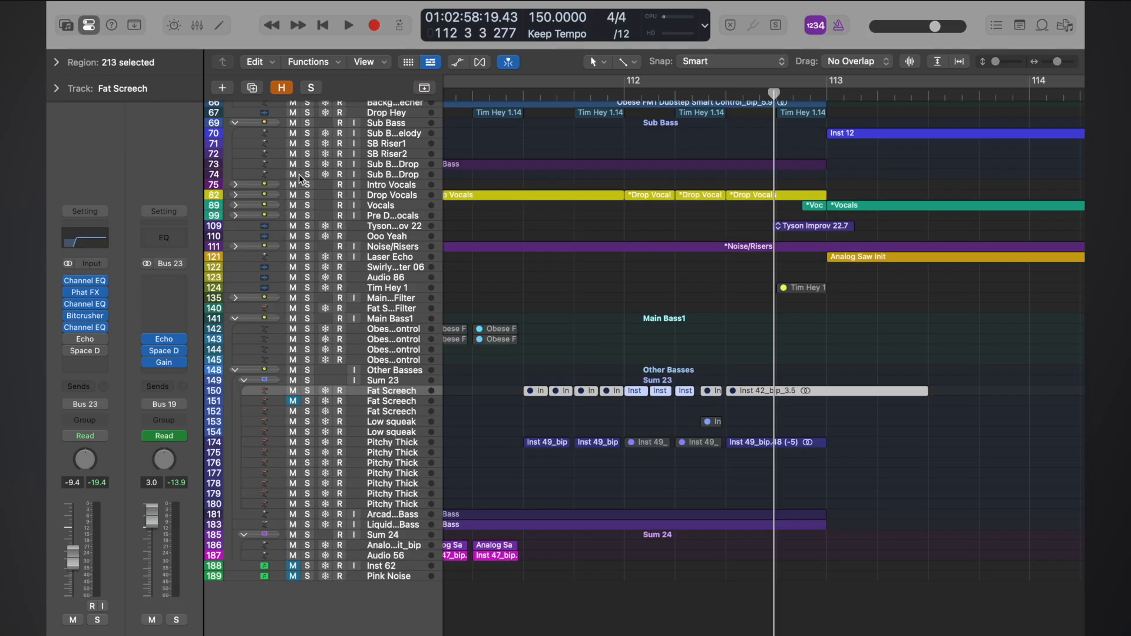
click(381, 435)
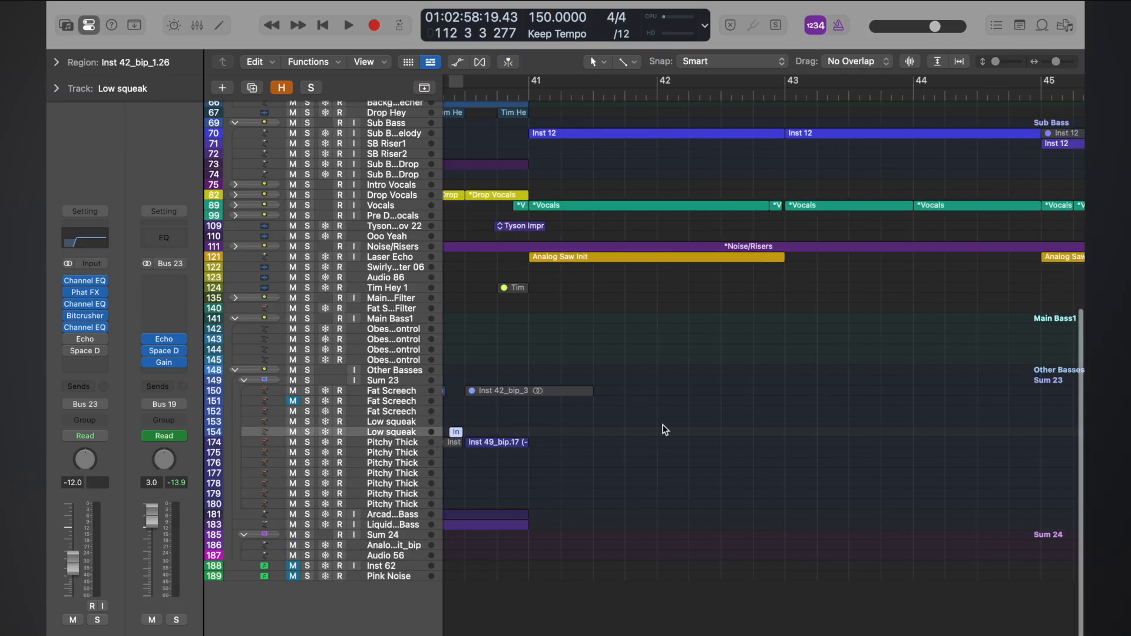
scroll(548, 432, left, 5)
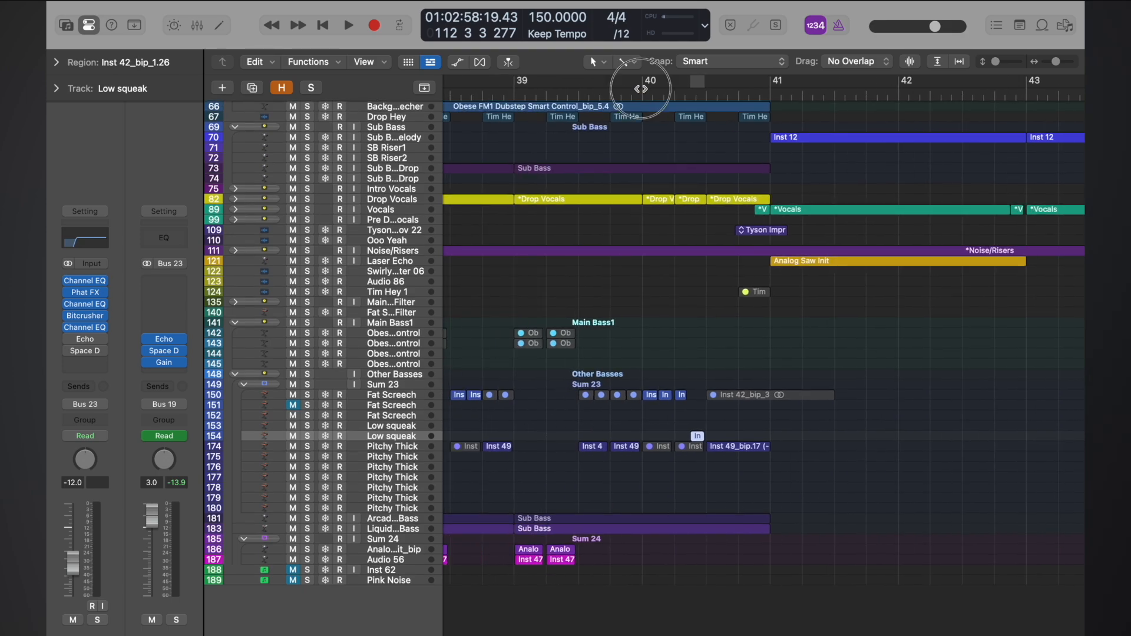
click(642, 89)
key(space)
key(space)
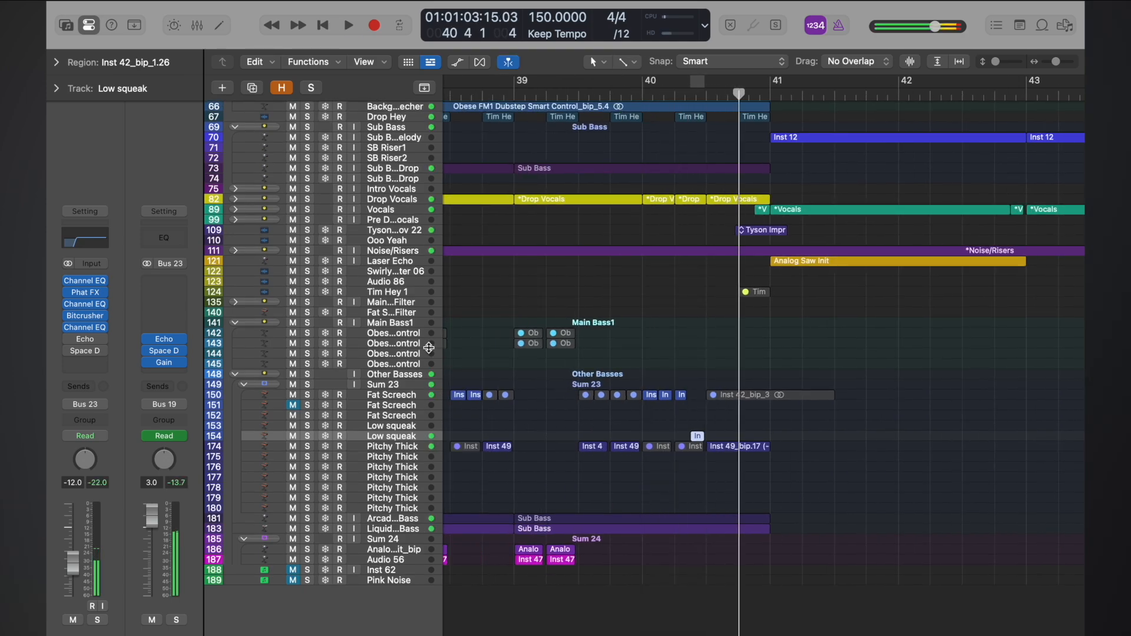
- Try moving the bar 40 region onto a duplicate of Low squeak track 154, compare the Low squeak channels, and undo the changes
key(super+d)
drag(697, 436, 698, 447)
click(400, 436)
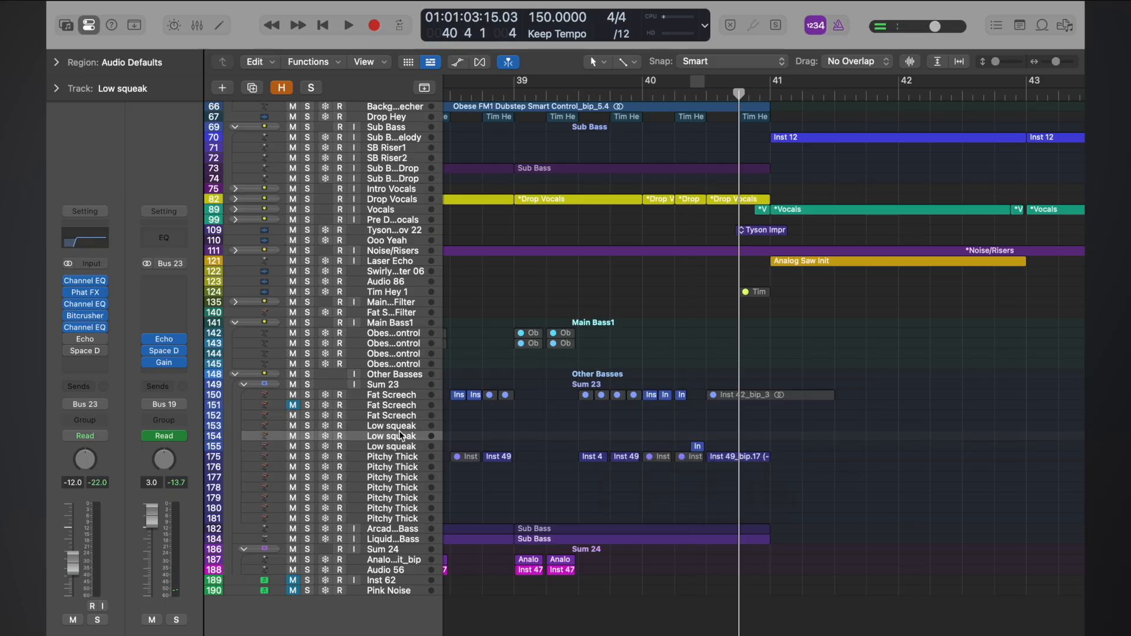
click(394, 447)
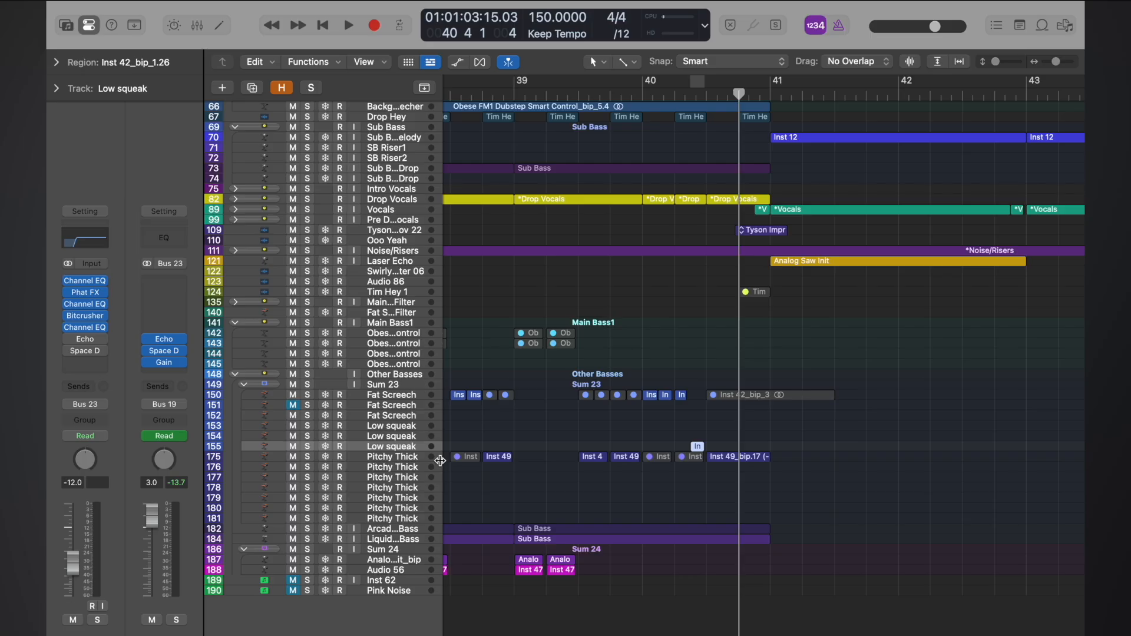
click(402, 439)
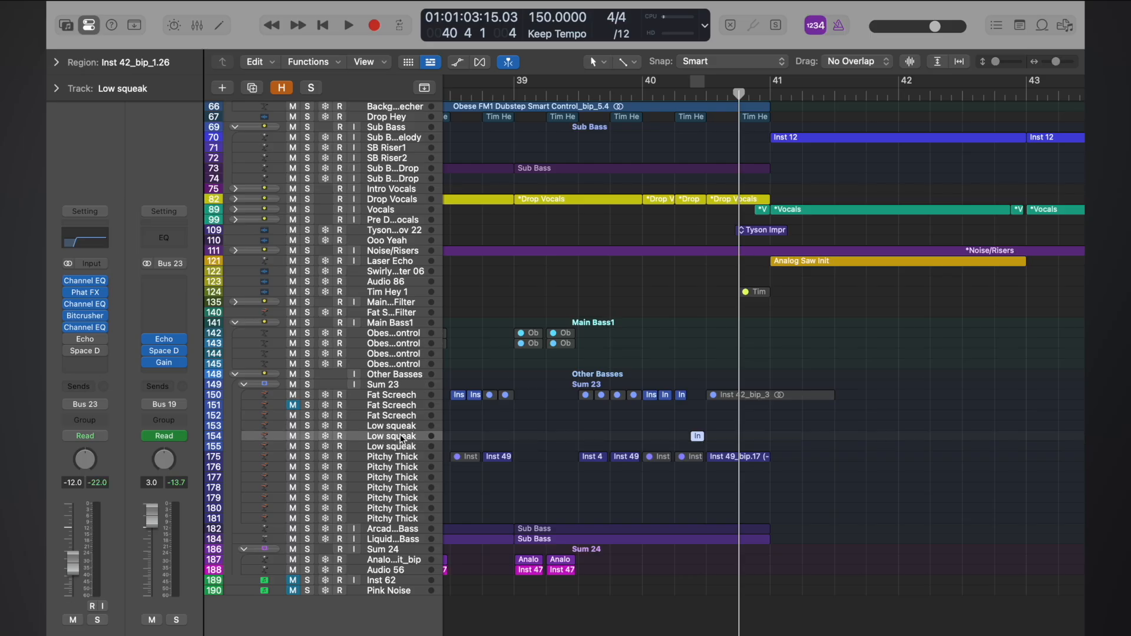
click(402, 426)
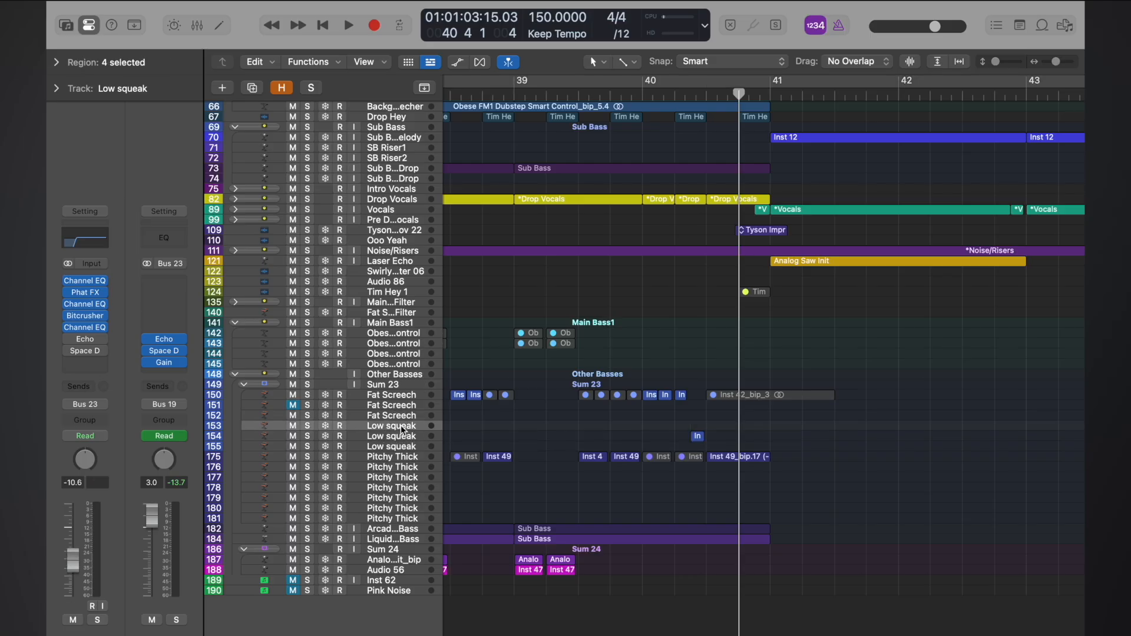
key(super+z)
key(super+z)
- Delete the copied bar 112 region from Fat Screech track 150 and unmute the matching region on Low squeak track 153
scroll(749, 473, down, 5)
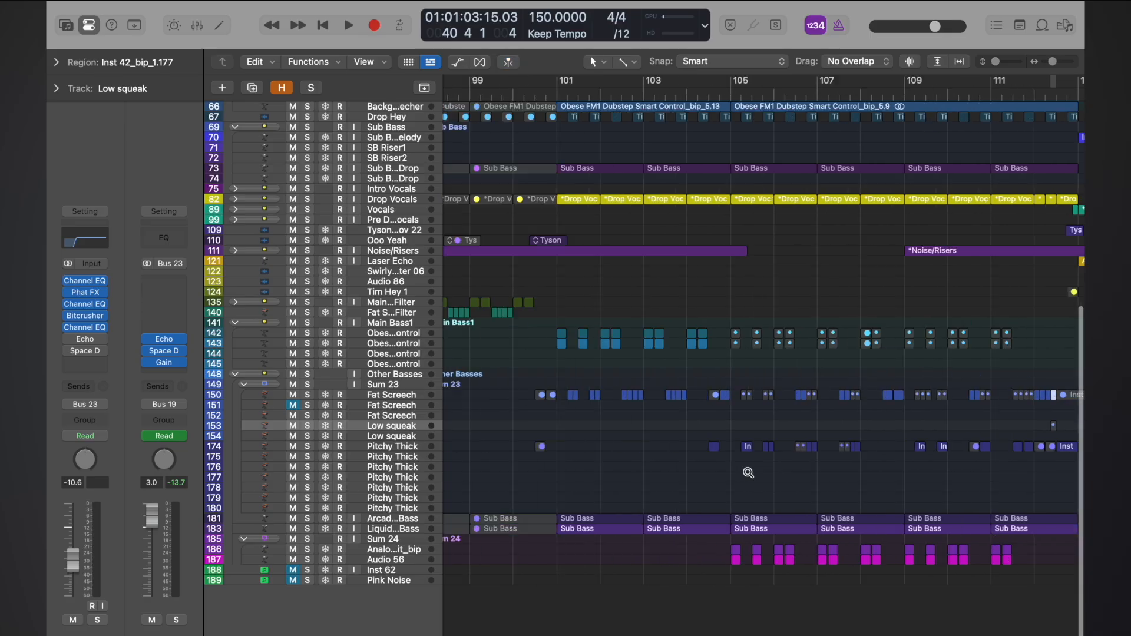
scroll(748, 472, down, 5)
scroll(749, 475, right, 5)
scroll(749, 475, up, 5)
scroll(750, 477, right, 4)
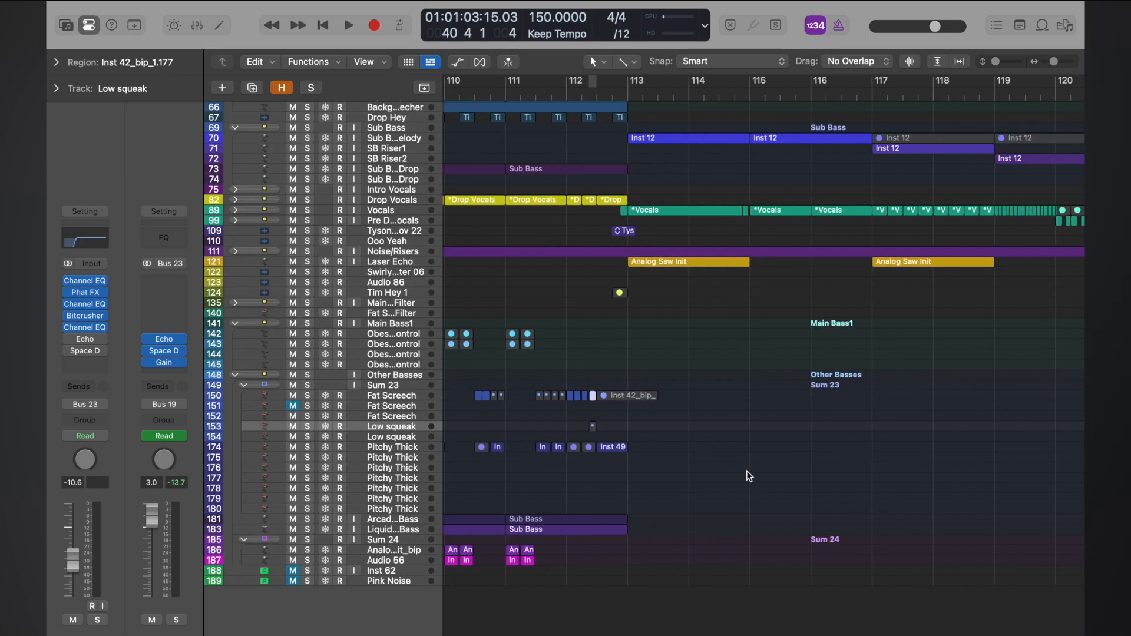
scroll(748, 474, up, 5)
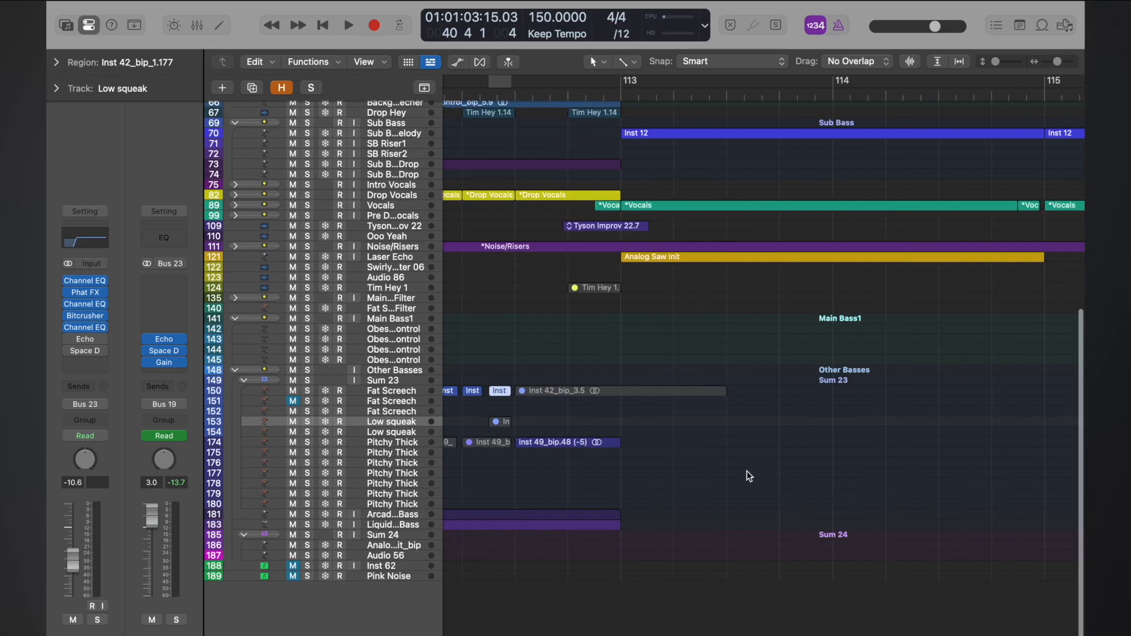
key(super+Right)
key(super+Right)
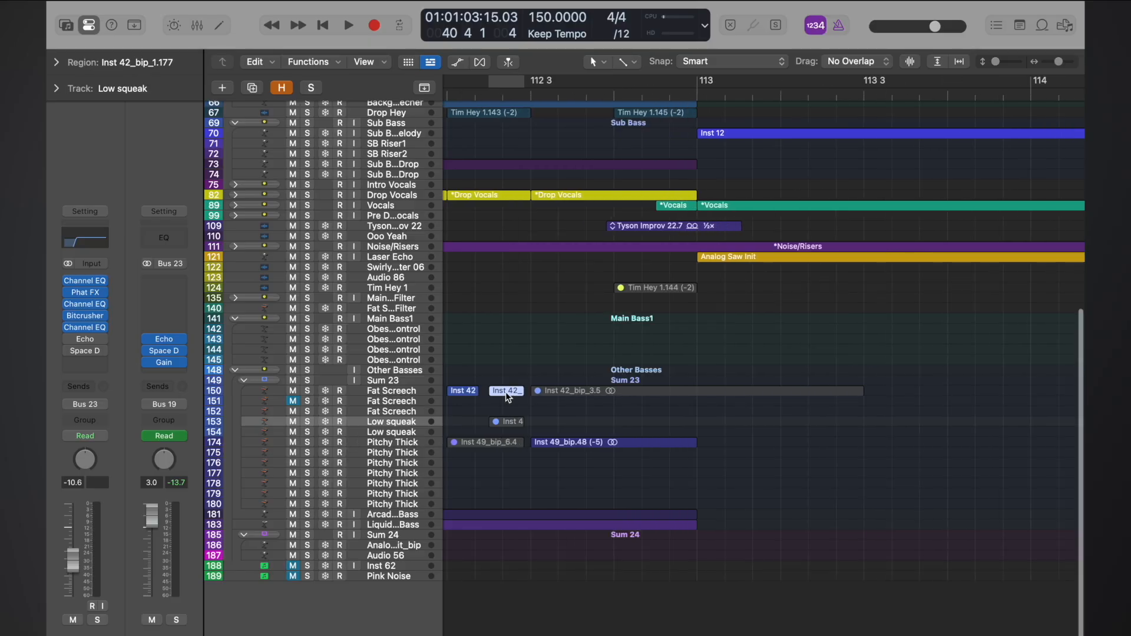
key(Delete)
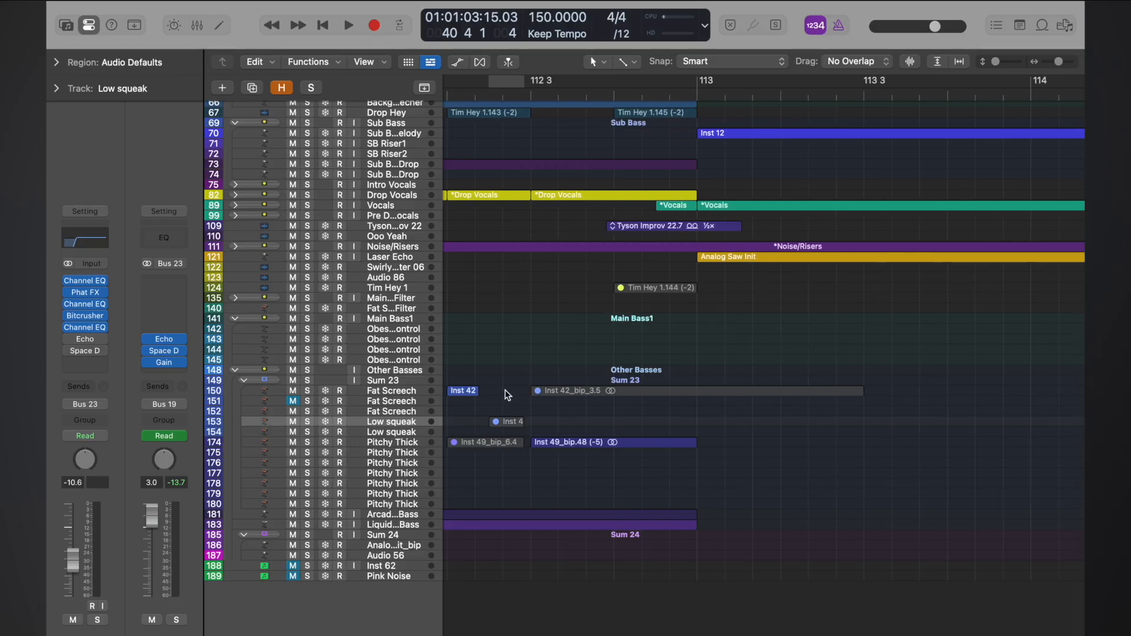
click(505, 421)
- Find where Low squeak track 154 is used in the arrangement and play the mix from bar 40 through its region
scroll(554, 366, left, 3)
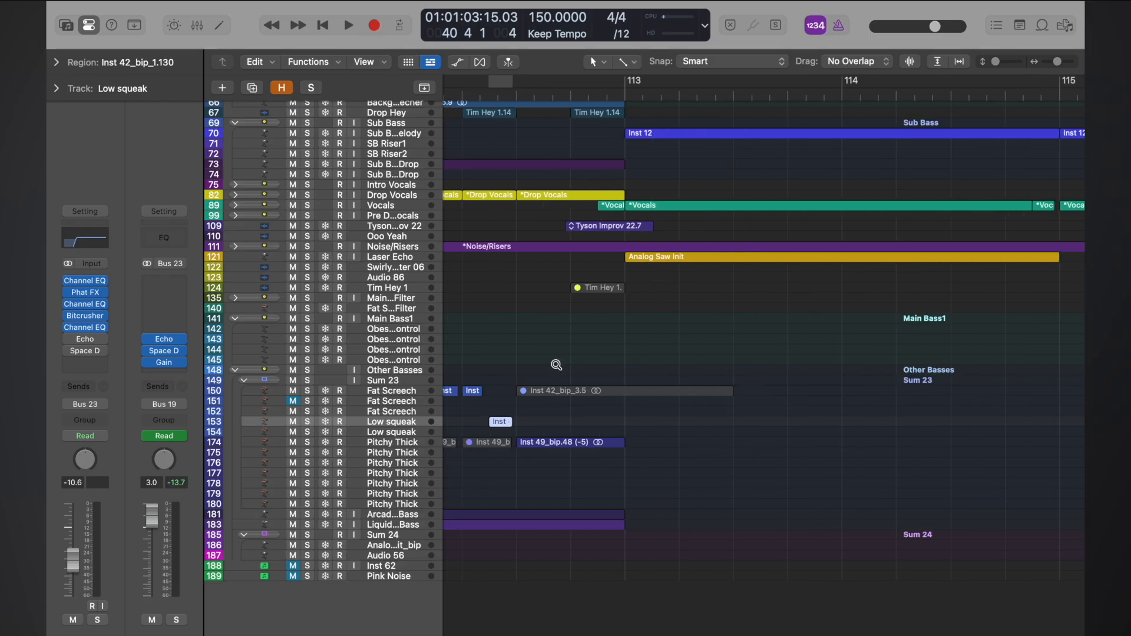
click(389, 433)
scroll(504, 447, down, 10)
scroll(504, 447, left, 10)
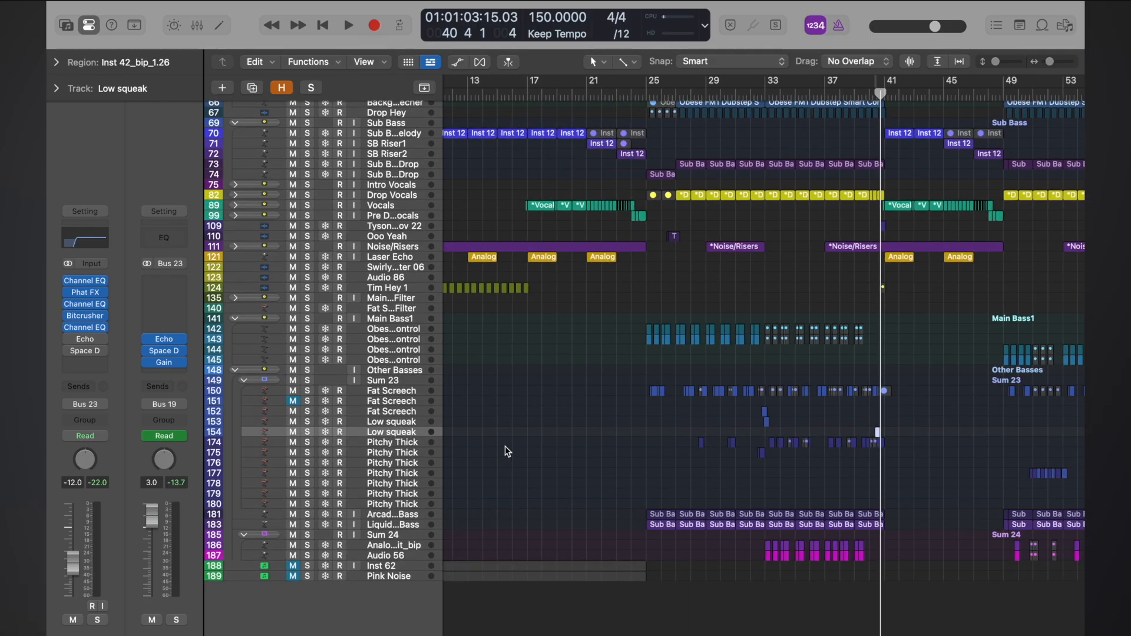
scroll(505, 447, right, 1)
scroll(505, 446, right, 15)
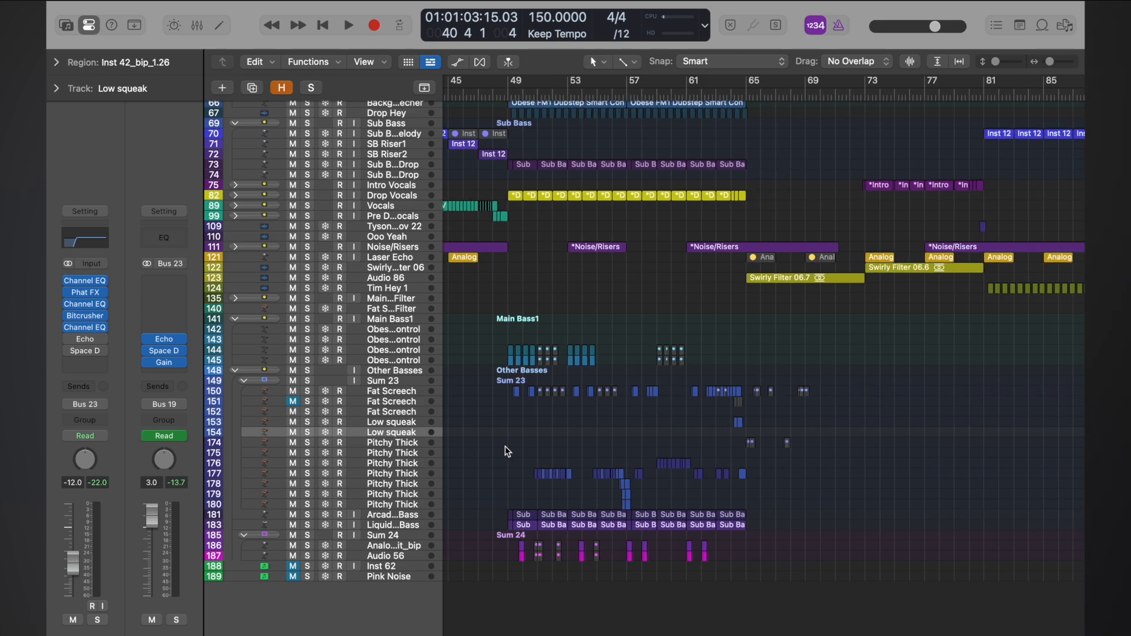
scroll(505, 452, left, 12)
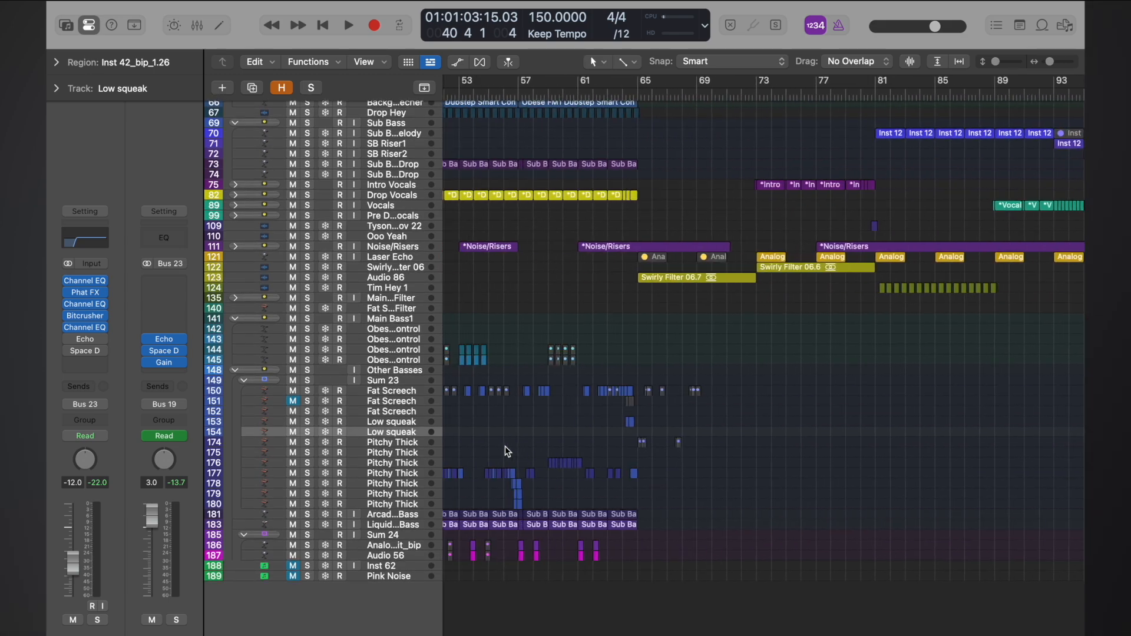
scroll(500, 452, up, 12)
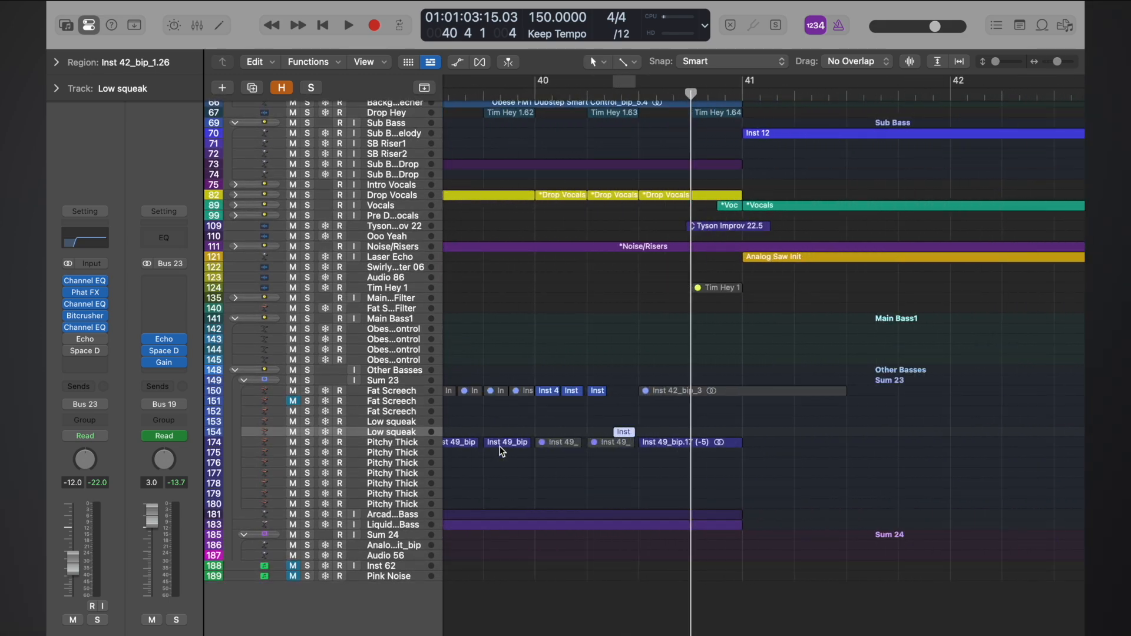
key(space)
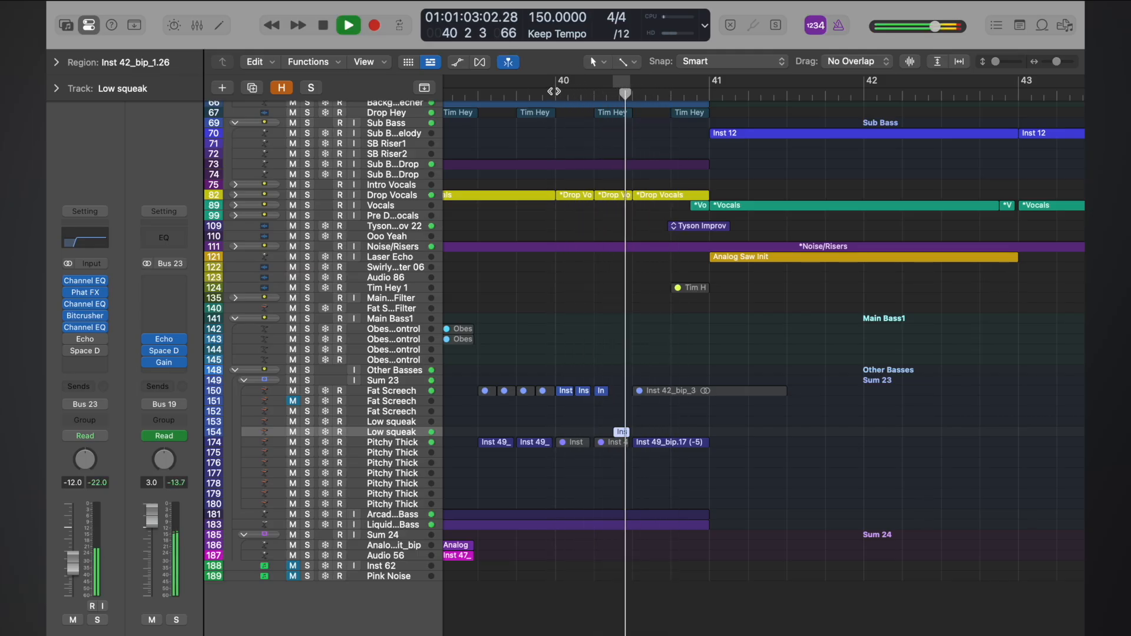
click(555, 92)
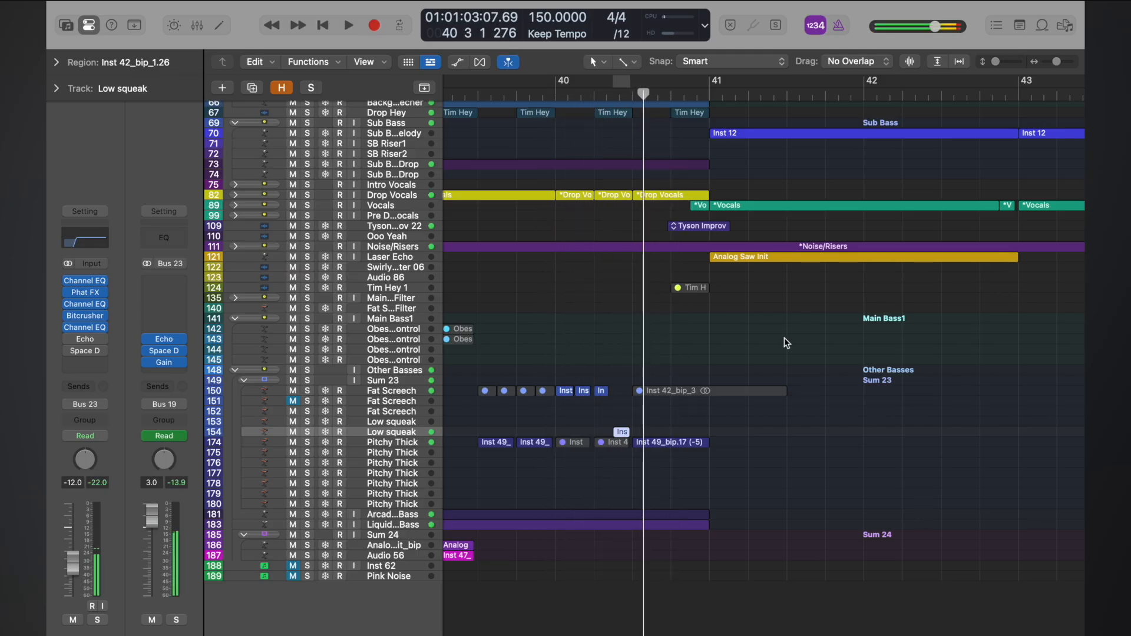
- Check the drops for Low squeak regions, select track 153, and play the mix from bar 111 through its bar 112 region
scroll(787, 342, down, 10)
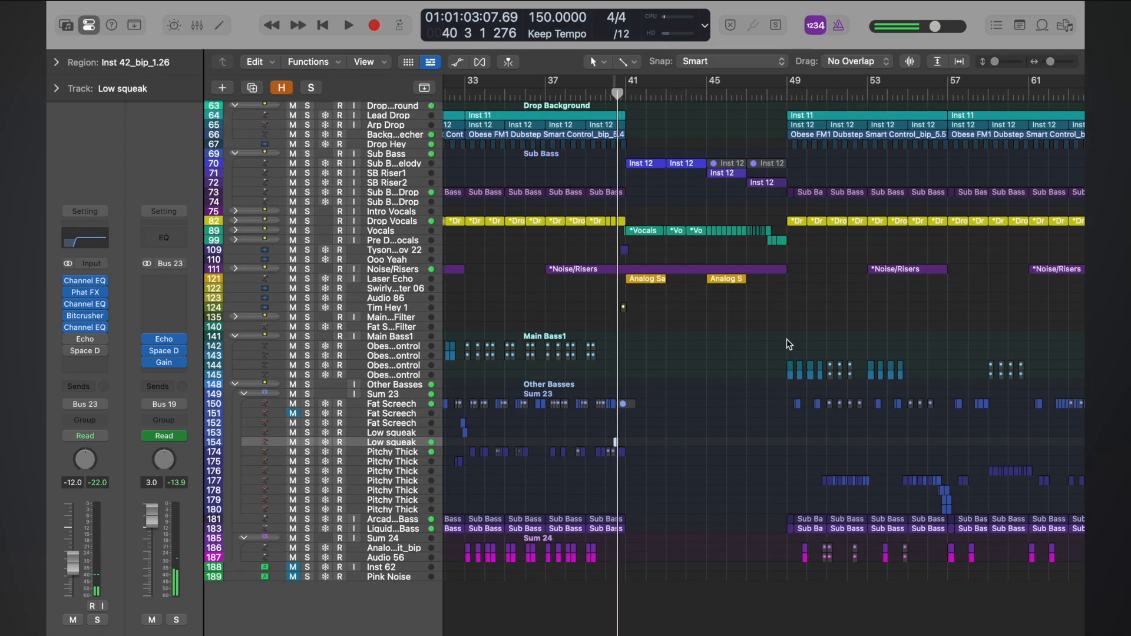
scroll(790, 345, left, 10)
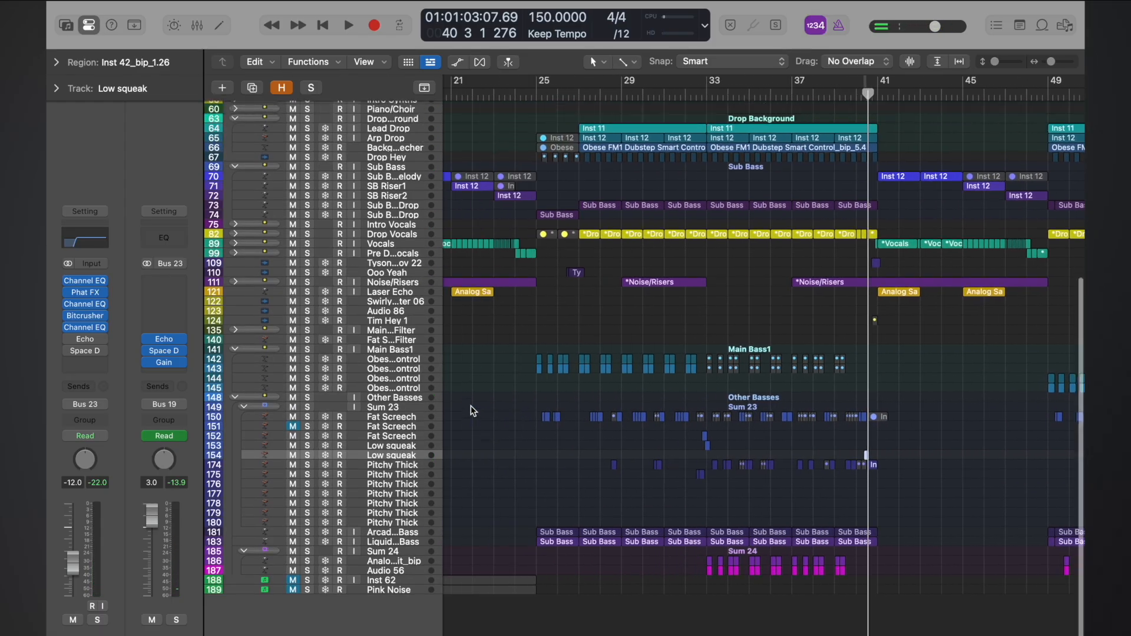
scroll(471, 410, right, 10)
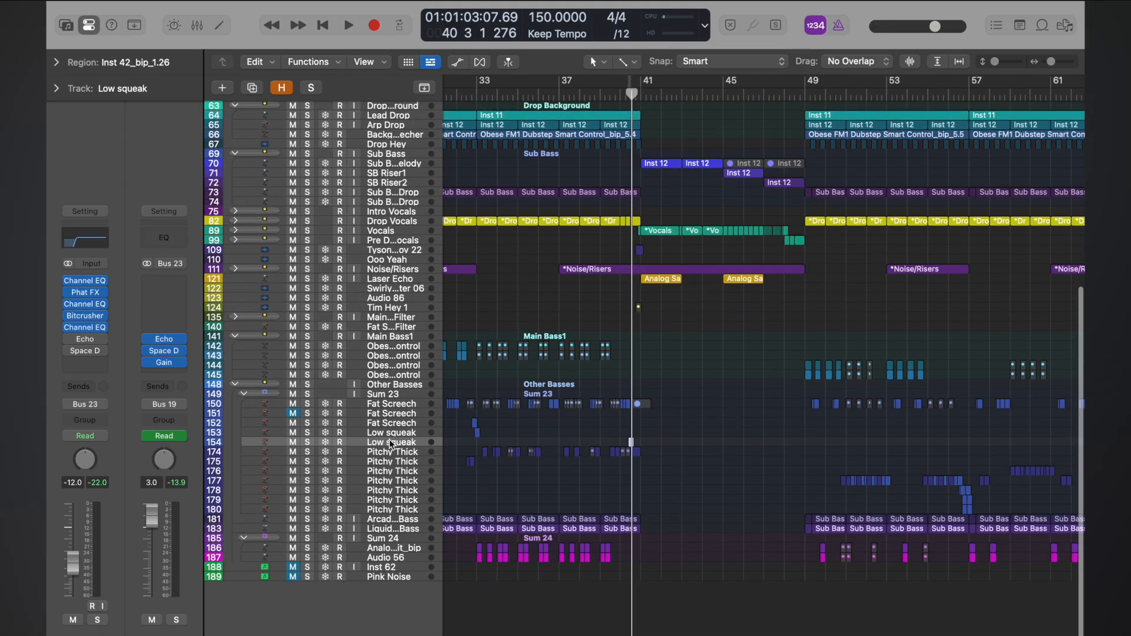
scroll(687, 446, right, 10)
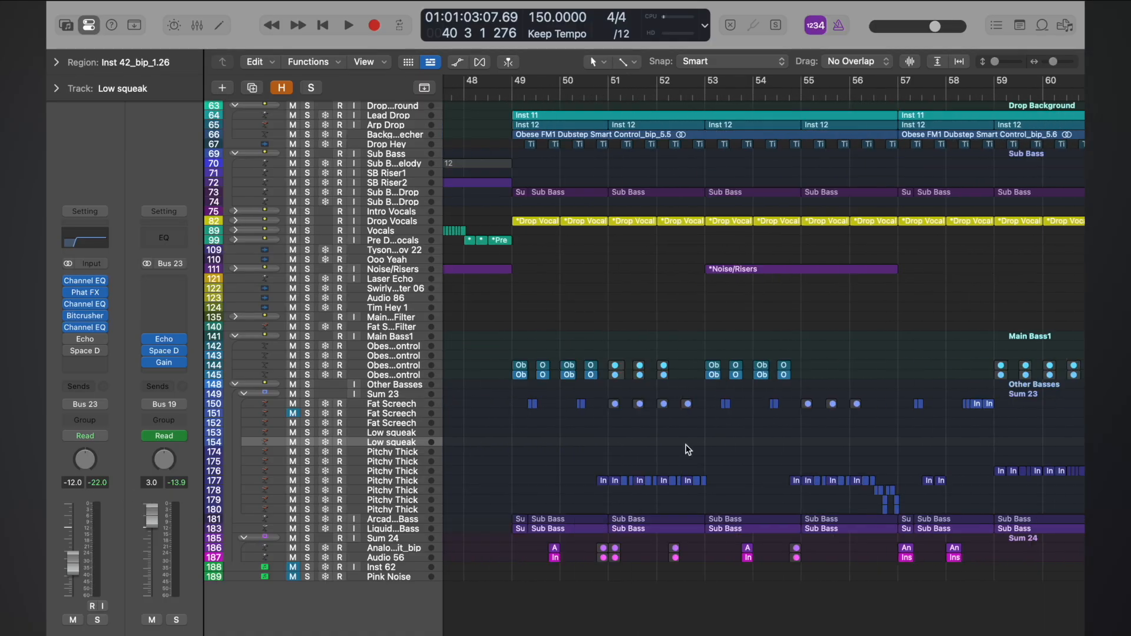
scroll(687, 447, up, 6)
scroll(687, 448, right, 20)
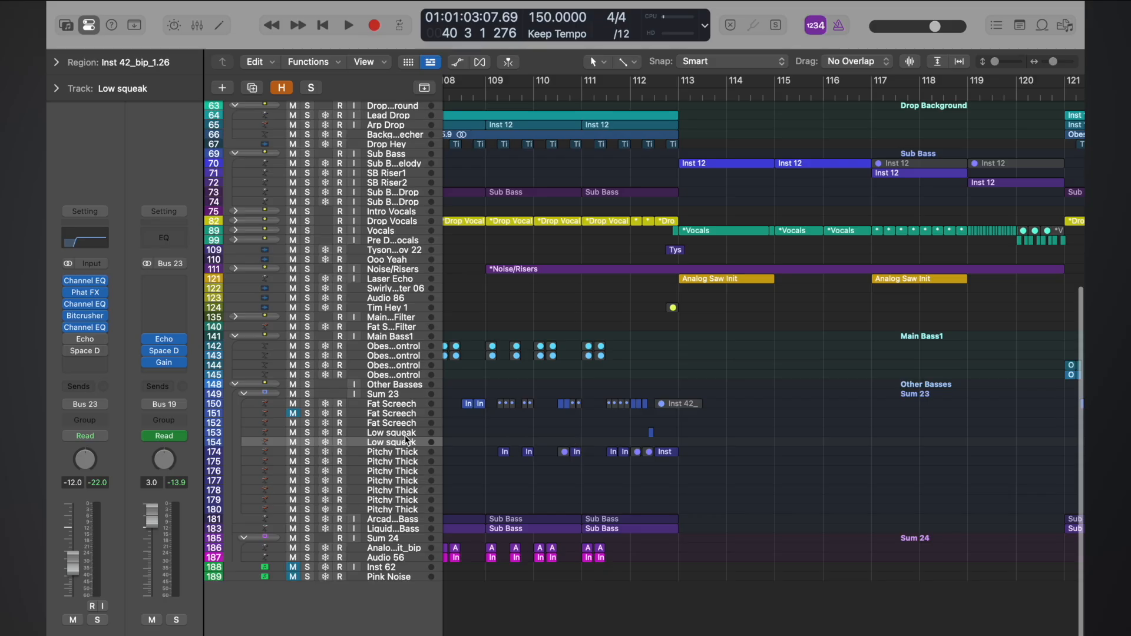
click(405, 435)
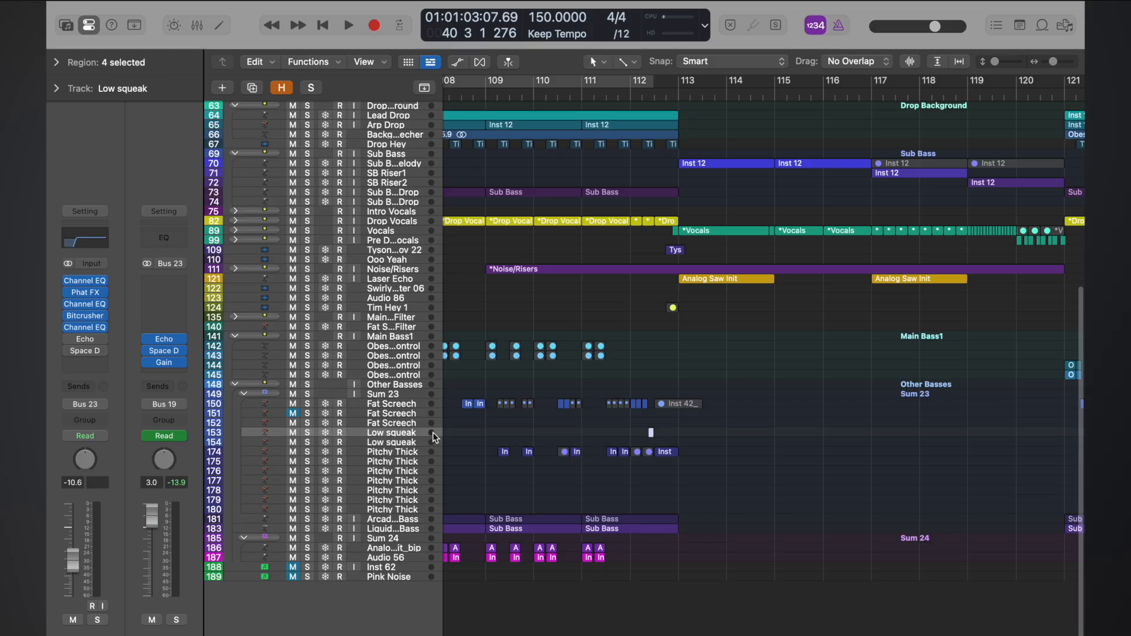
double_click(581, 94)
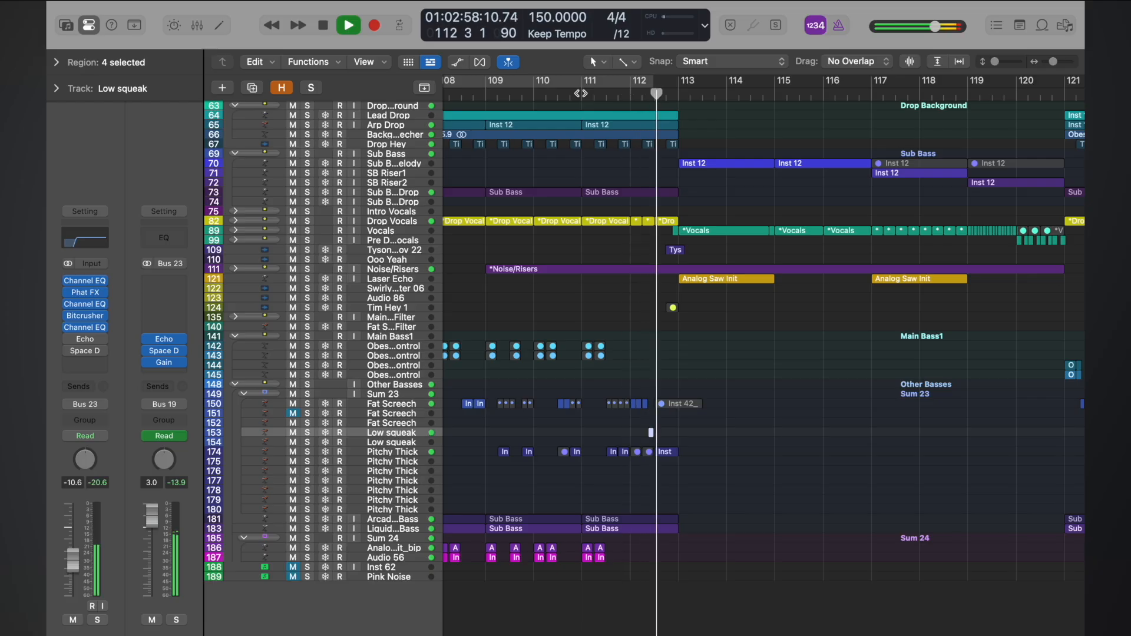
key(space)
- Replay the mix from the start of bar 112 through the region on Low squeak track 153
scroll(585, 357, up, 5)
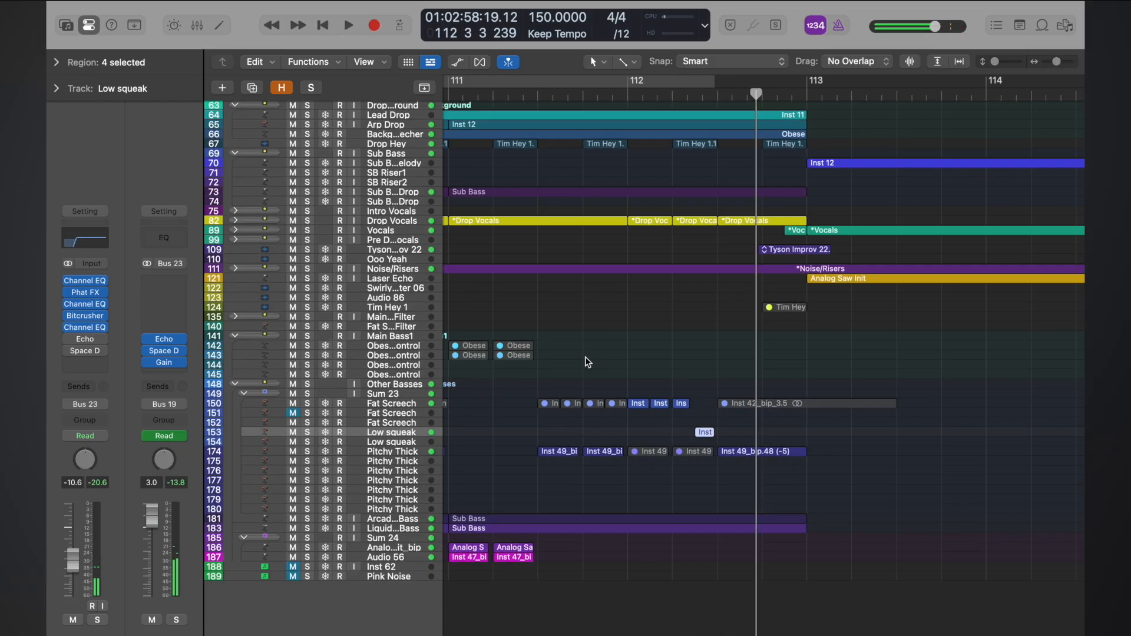
click(672, 97)
key(space)
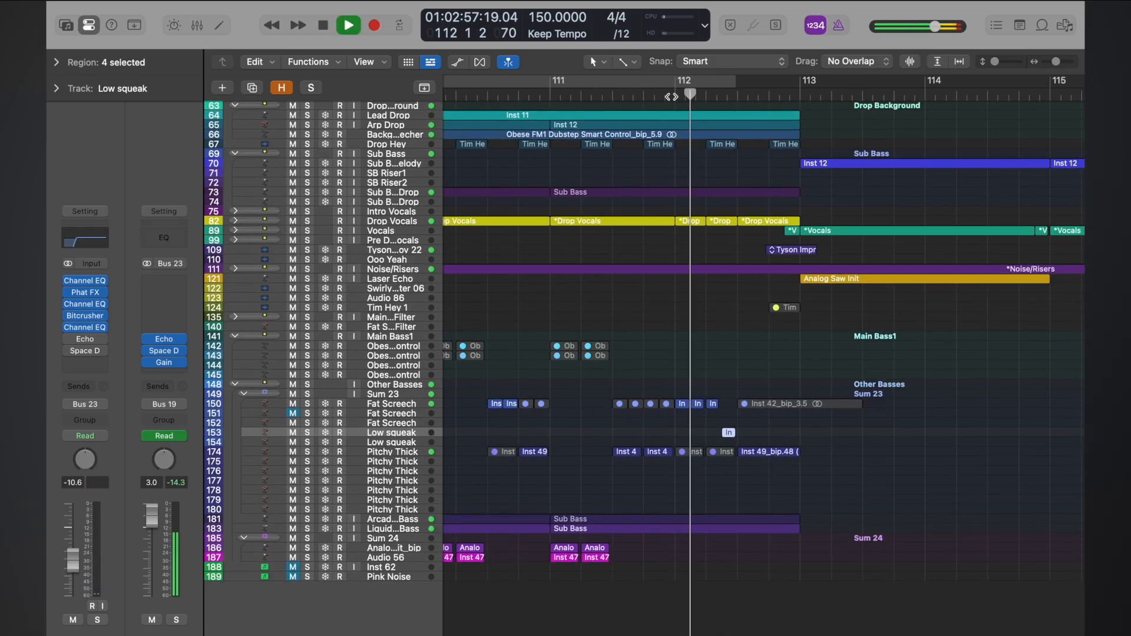
key(space)
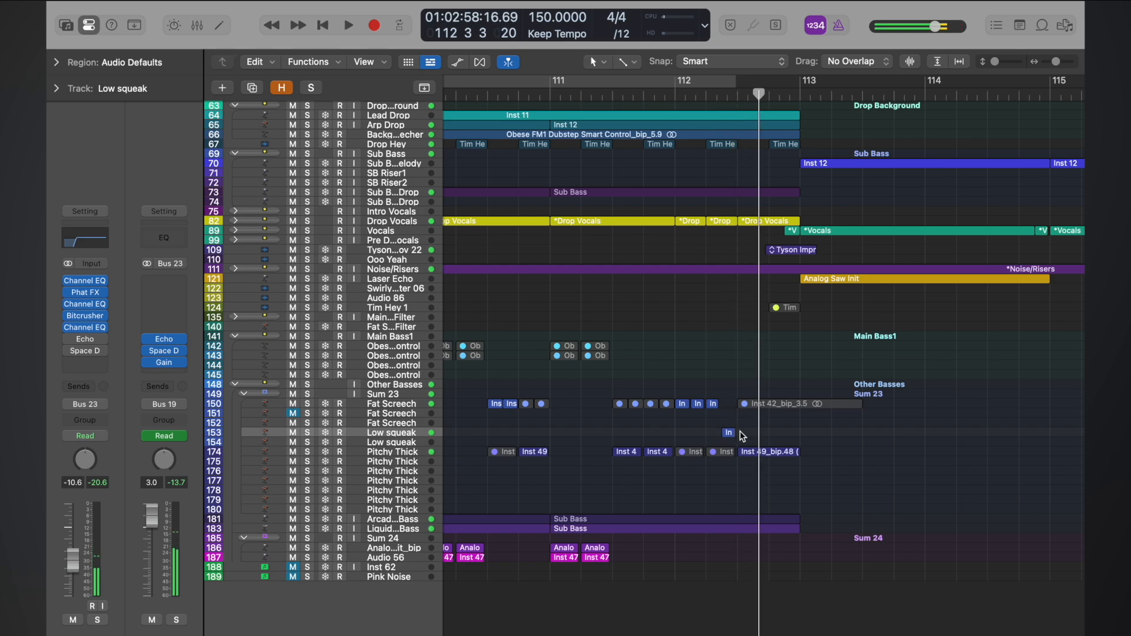
- Move the bar 112 region from Low squeak track 153 to Low squeak track 154 and check the regions on both tracks across the arrangement
drag(729, 433, 731, 444)
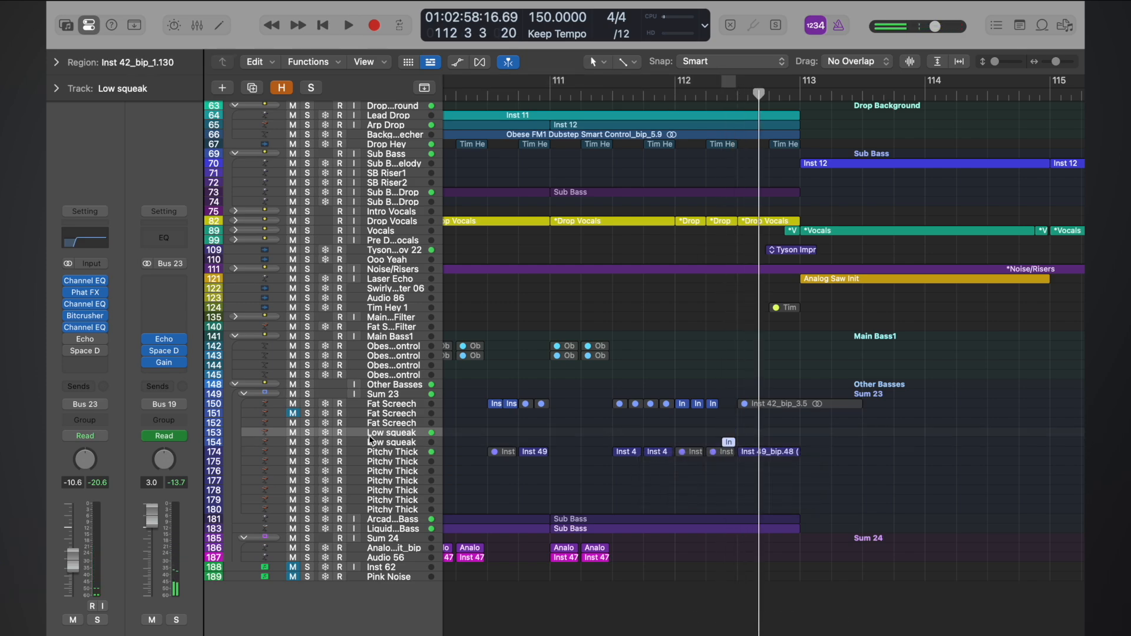
click(396, 444)
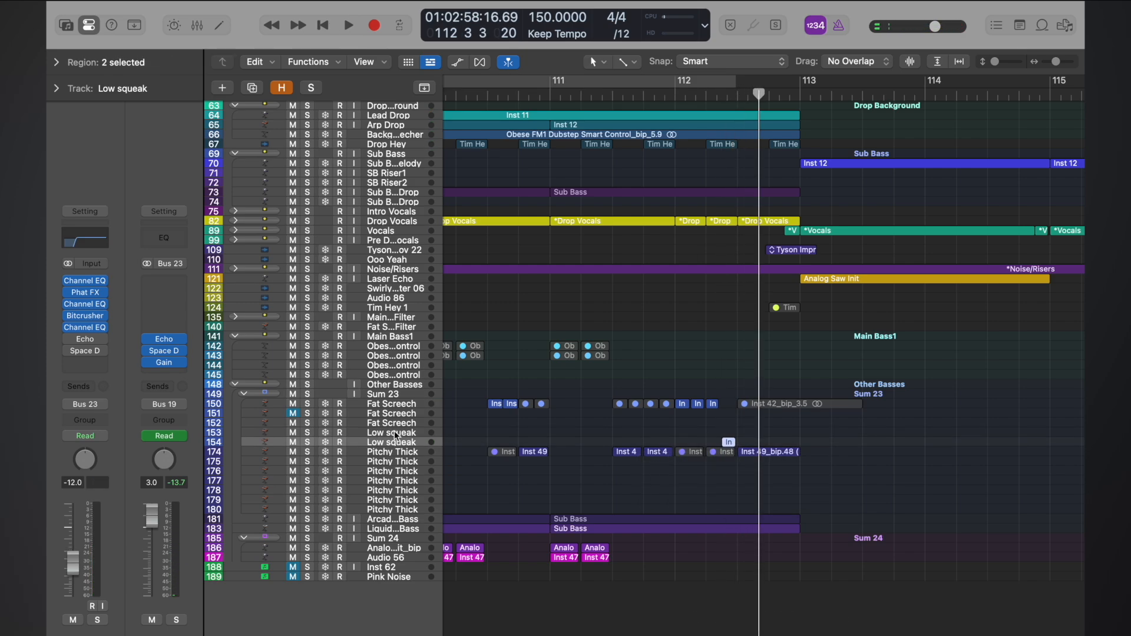
click(395, 434)
scroll(849, 206, down, 10)
scroll(847, 206, left, 3)
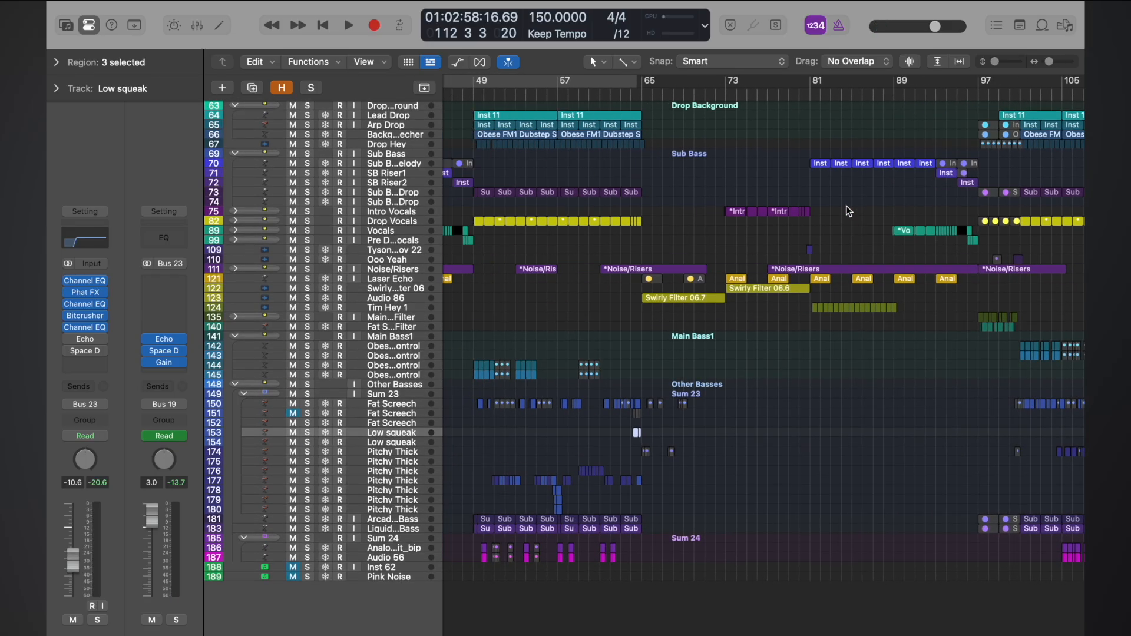
scroll(847, 206, right, 10)
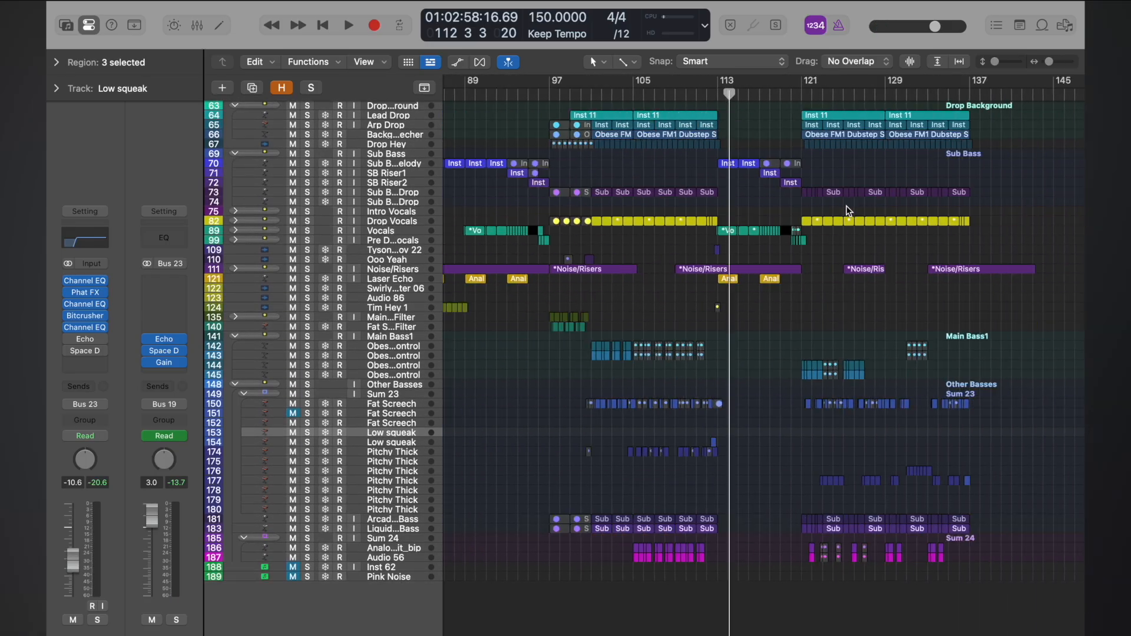
scroll(846, 207, up, 10)
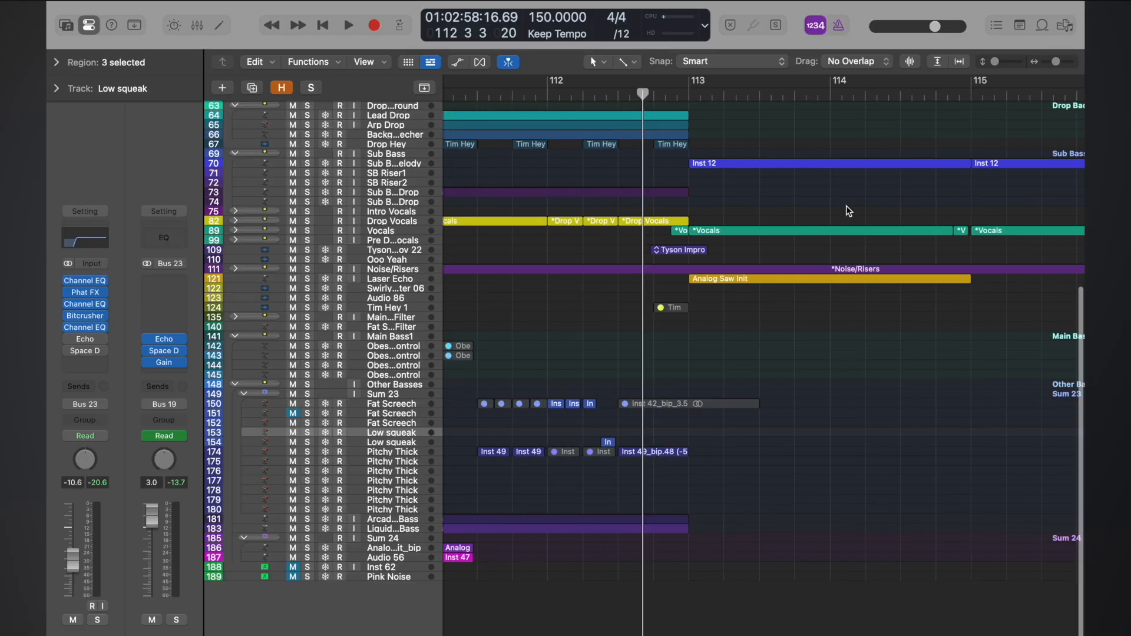
- Select Low squeak track 154 and play the mix from the start of bar 112 into bar 113
click(384, 443)
double_click(546, 98)
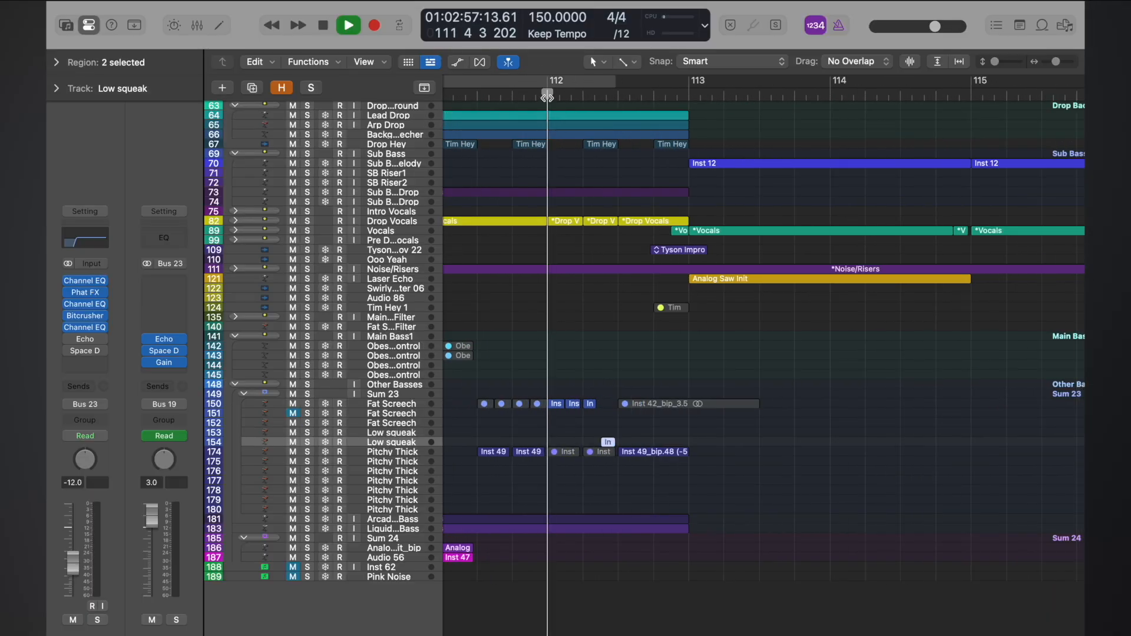
click(547, 97)
scroll(547, 97, down, 5)
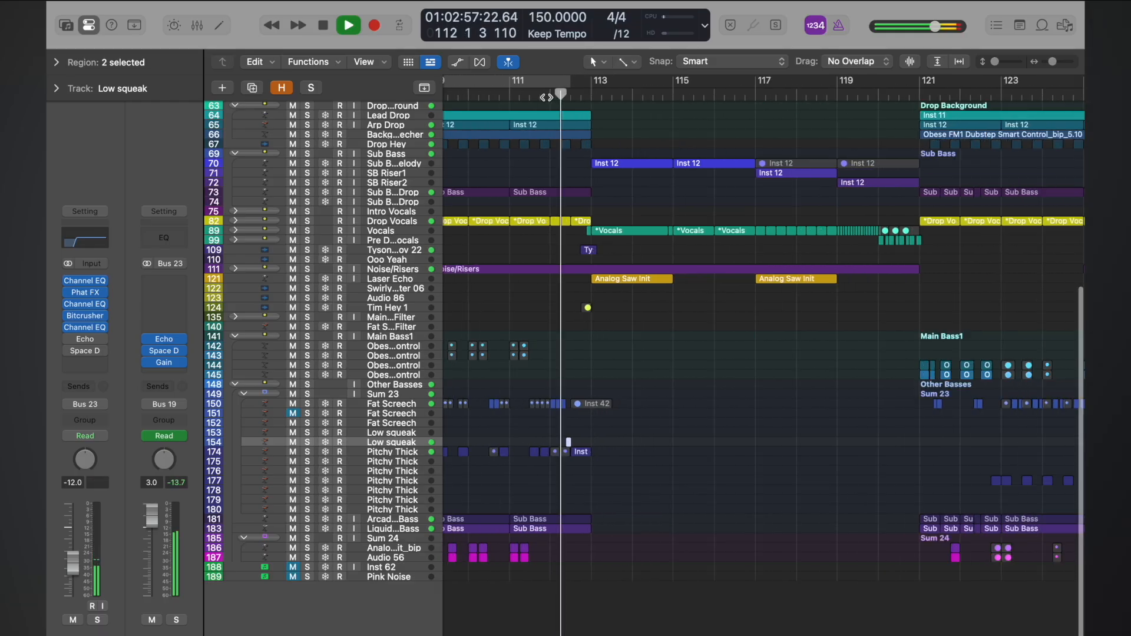
click(510, 95)
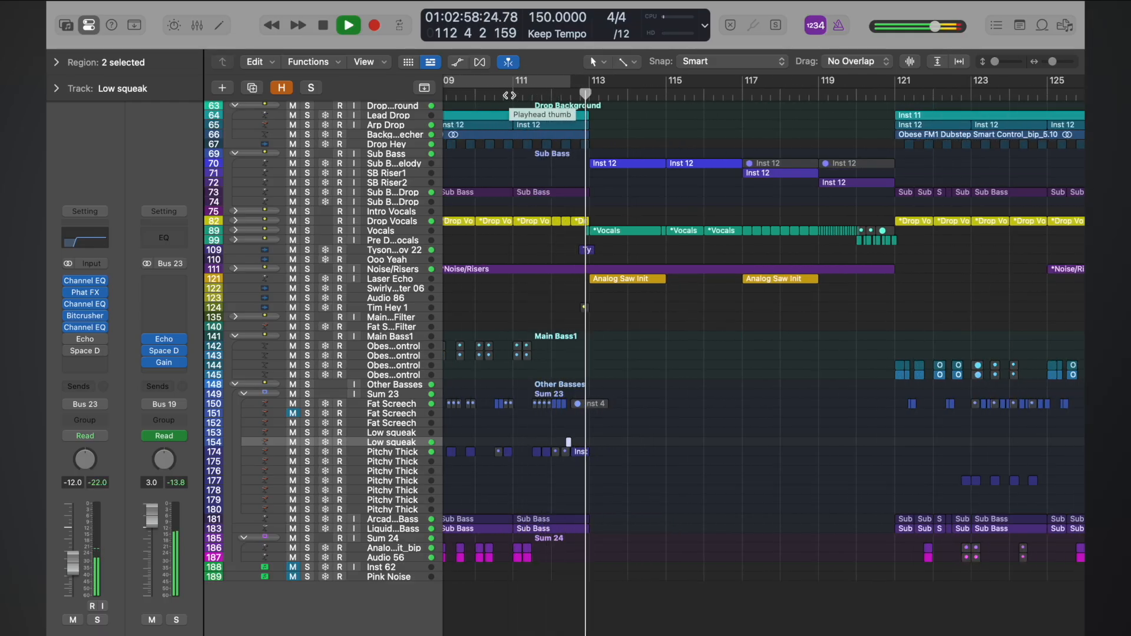
key(space)
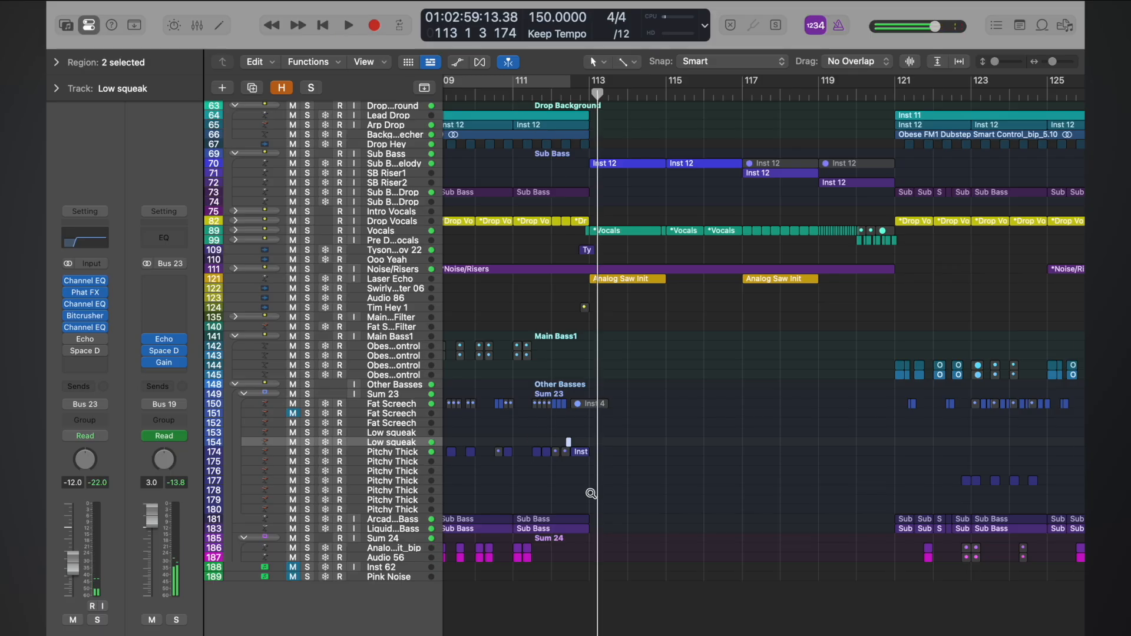
- Look over the bass regions leading up to bar 113 and briefly play the mix from there
scroll(591, 494, up, 3)
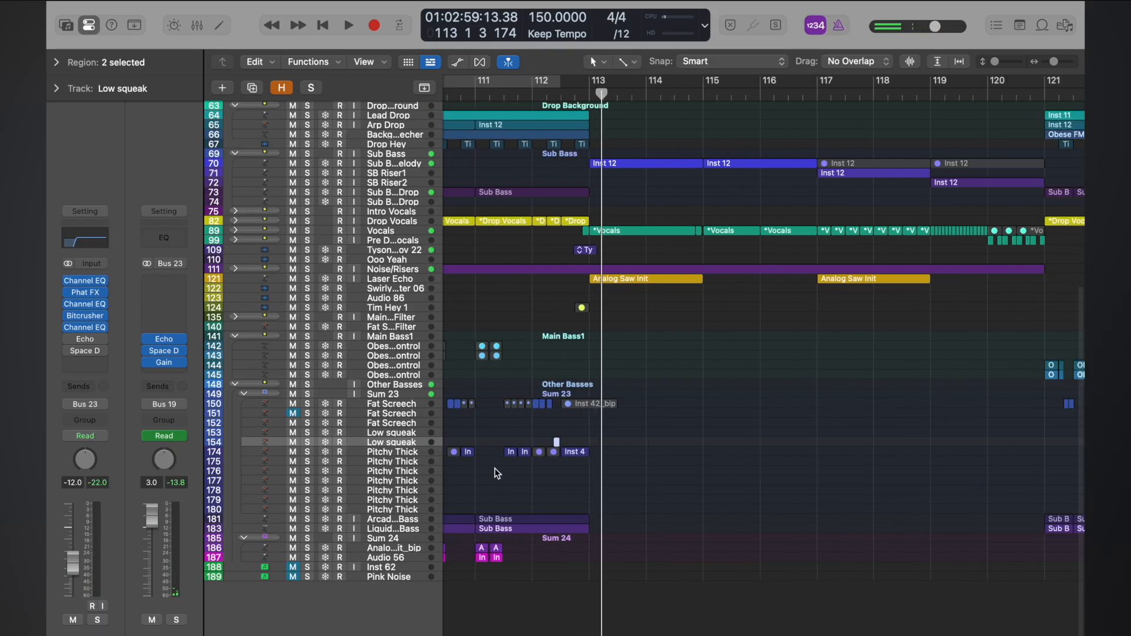
scroll(498, 474, down, 4)
scroll(498, 473, left, 5)
scroll(498, 474, down, 3)
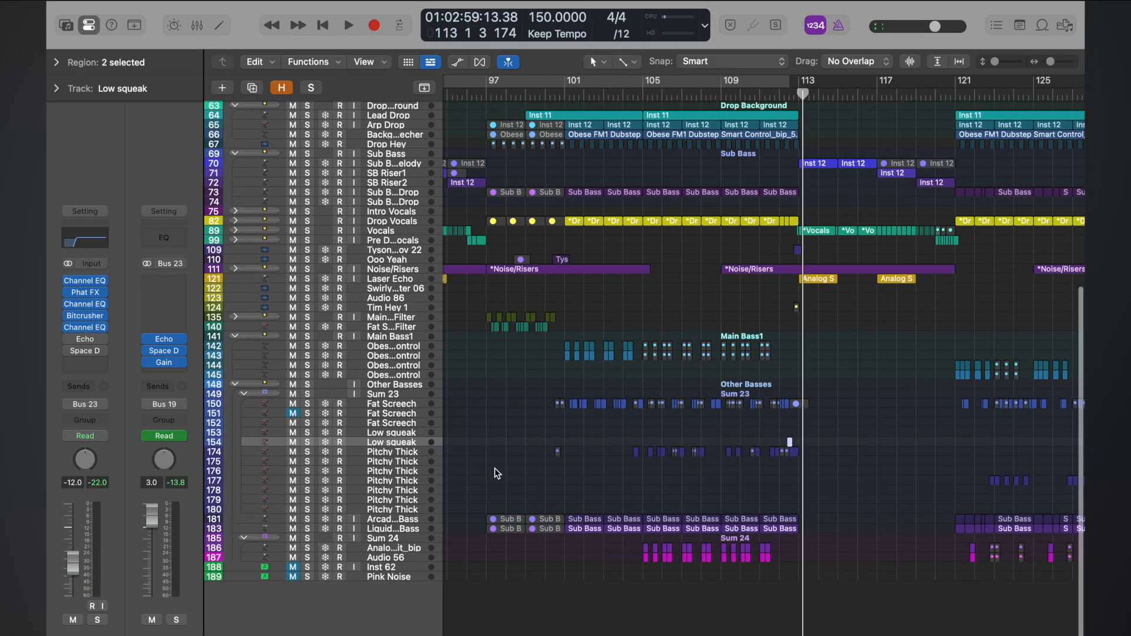
scroll(497, 473, left, 3)
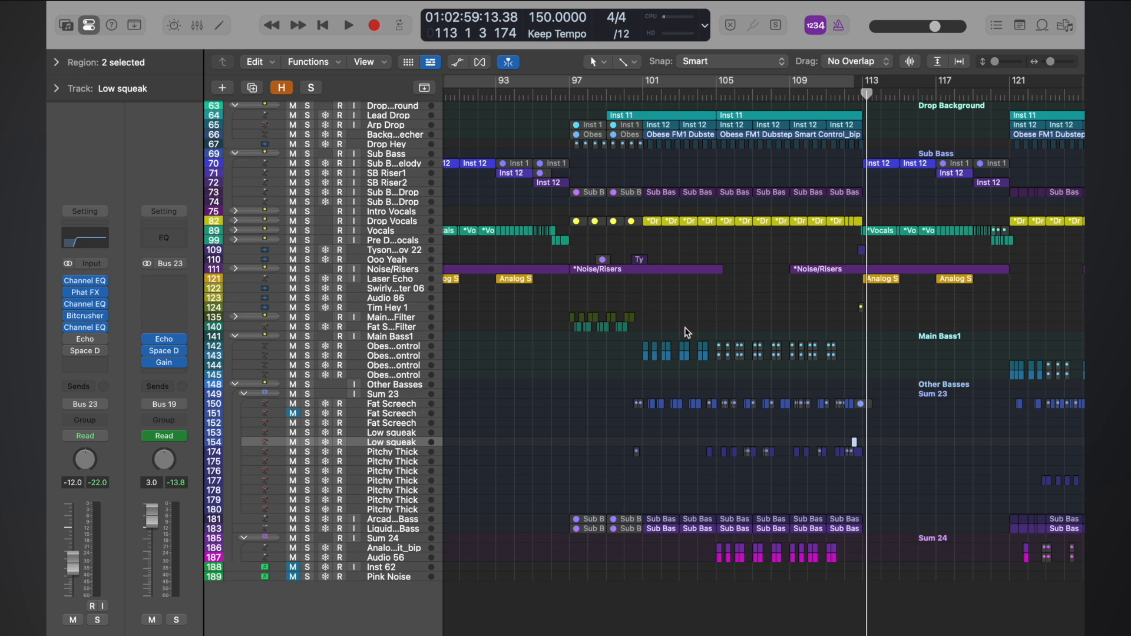
drag(640, 93, 616, 110)
key(space)
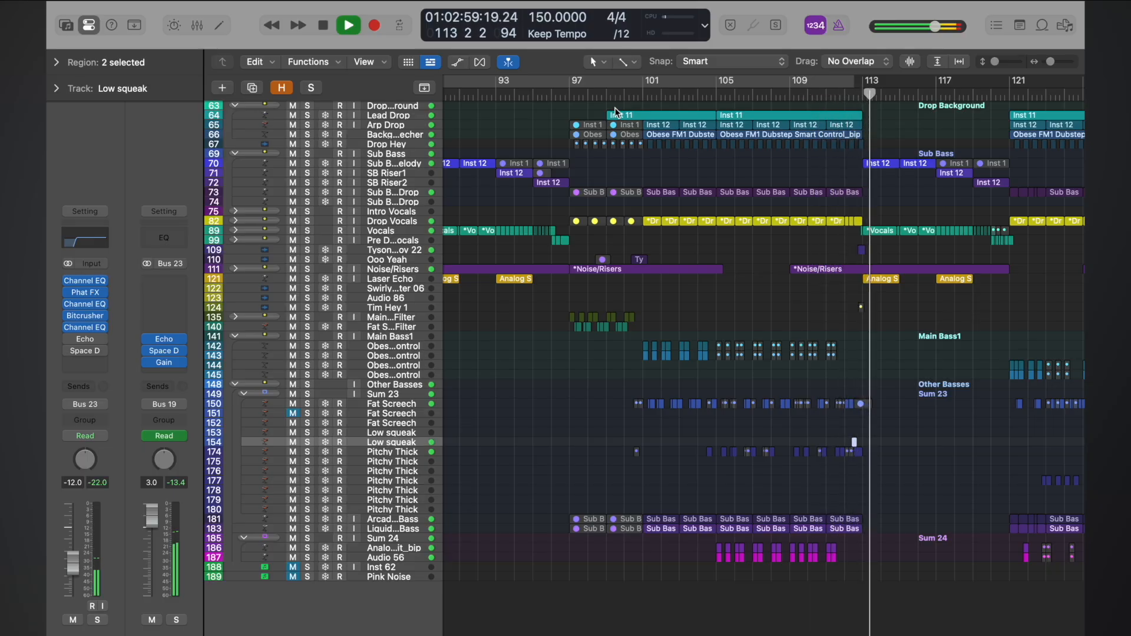
key(space)
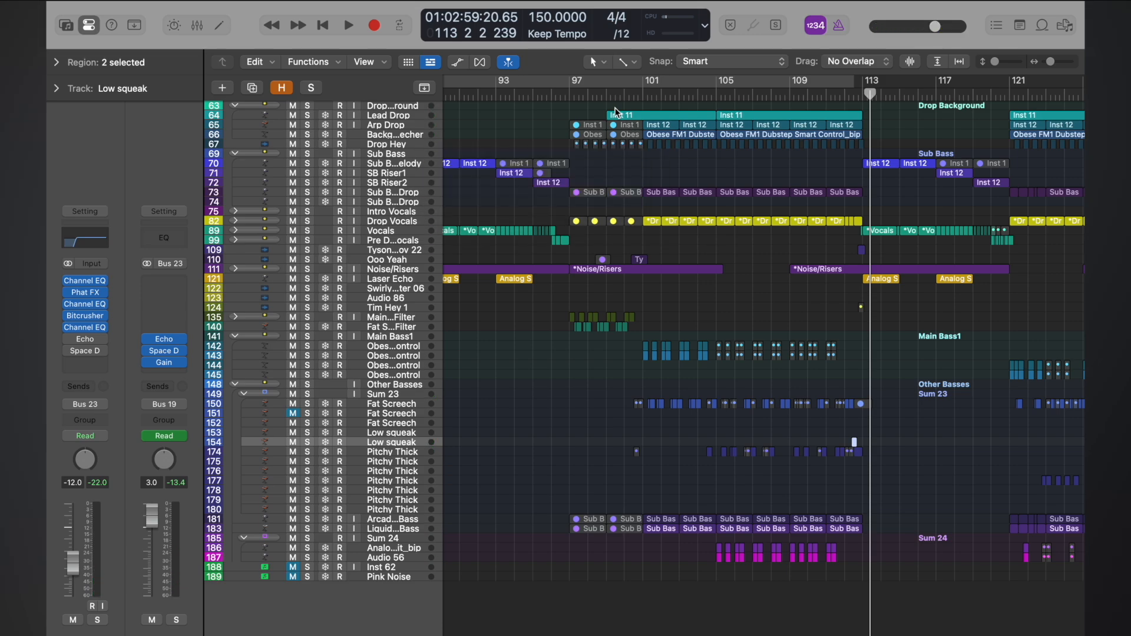
- Find the filtered bass regions before the bar 101 drop and play the mix from bar 97
key(super+Right)
key(super+Right)
key(super+Right)
key(super+Down)
key(super+Down)
scroll(617, 113, left, 15)
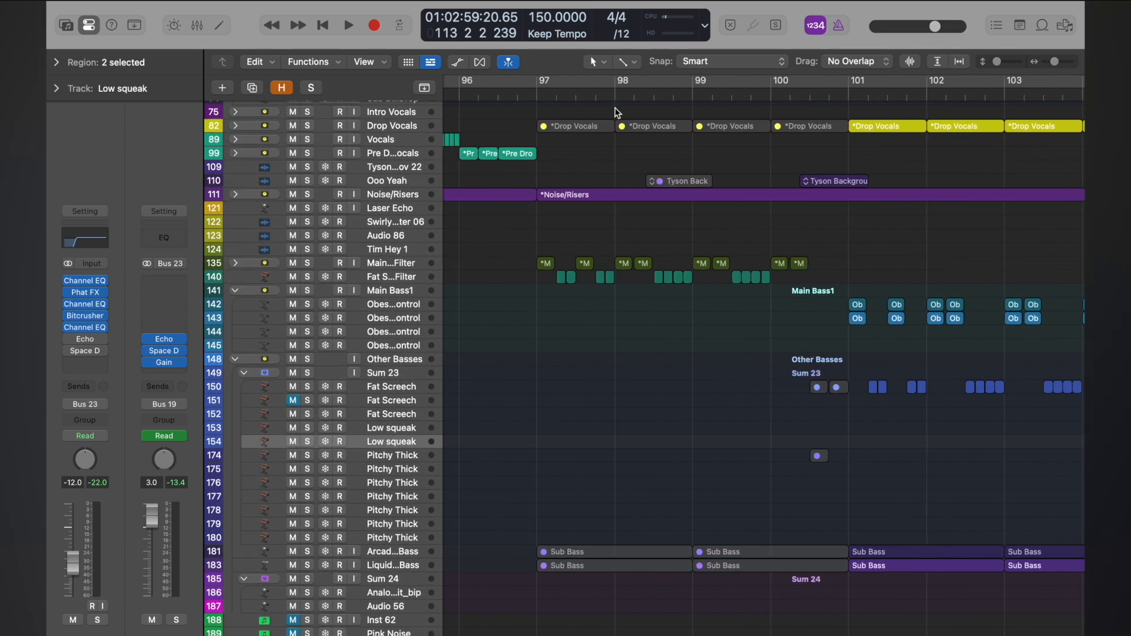
scroll(617, 113, down, 5)
scroll(617, 113, left, 3)
click(568, 93)
key(space)
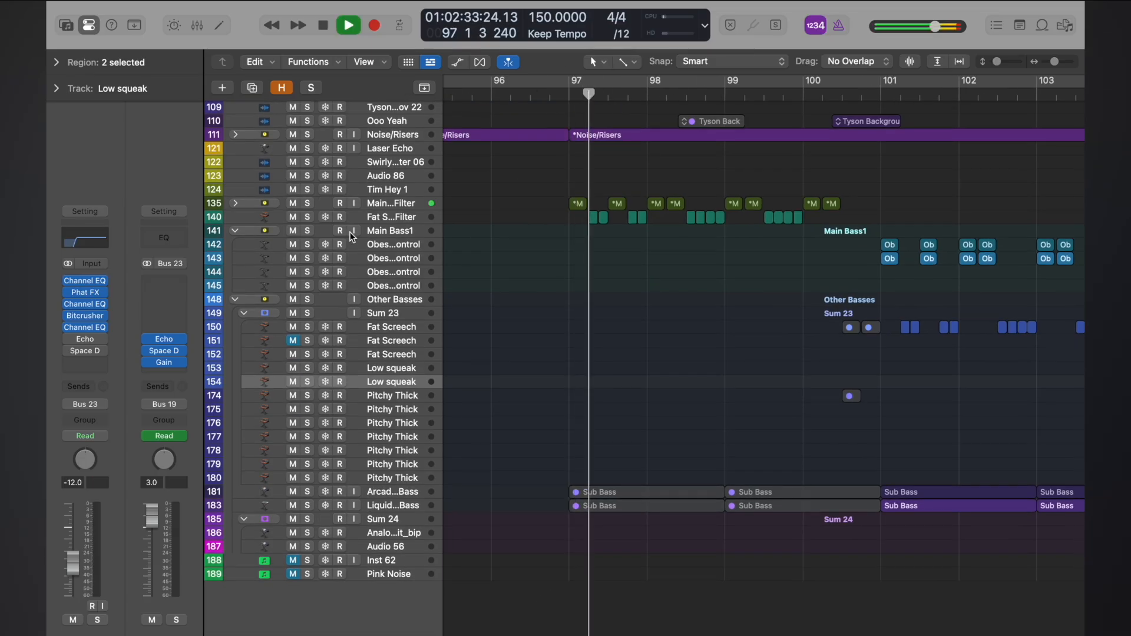
- Solo the Main Bass1 Filter and Fat Screech Filter tracks and listen to them through bar 100
click(307, 203)
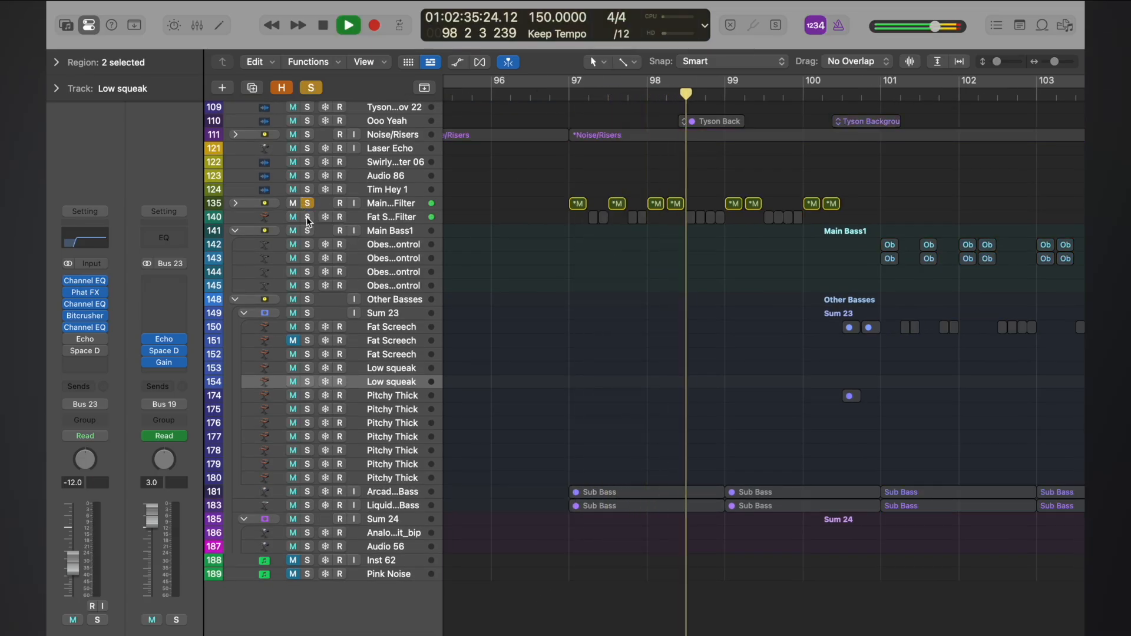
click(307, 217)
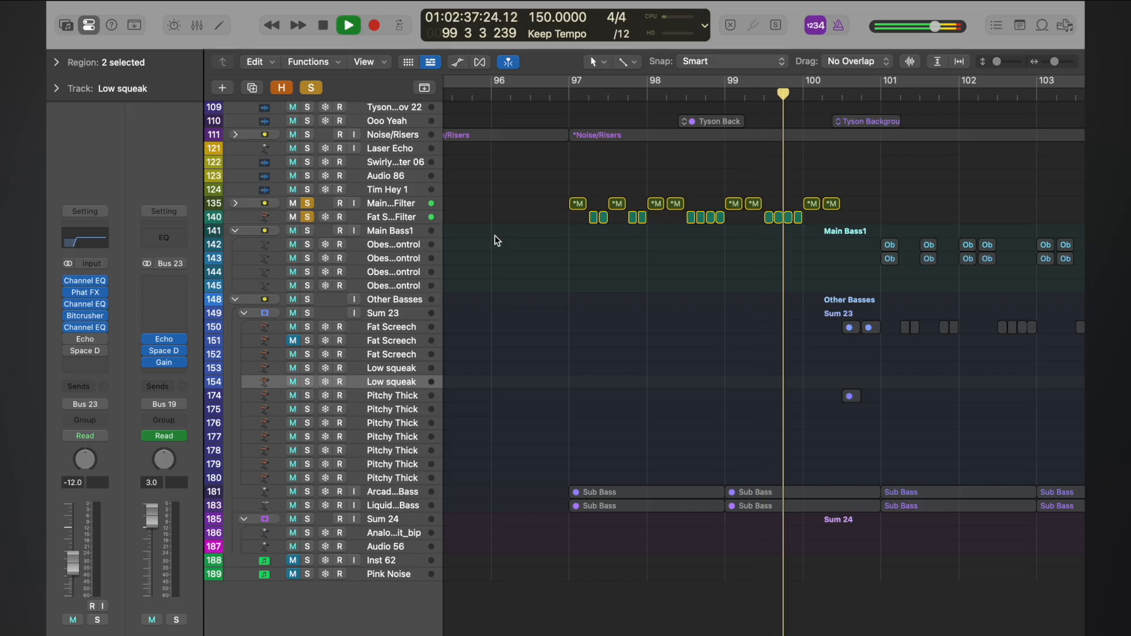
key(super+Down)
key(super+Down)
key(super+Down)
key(space)
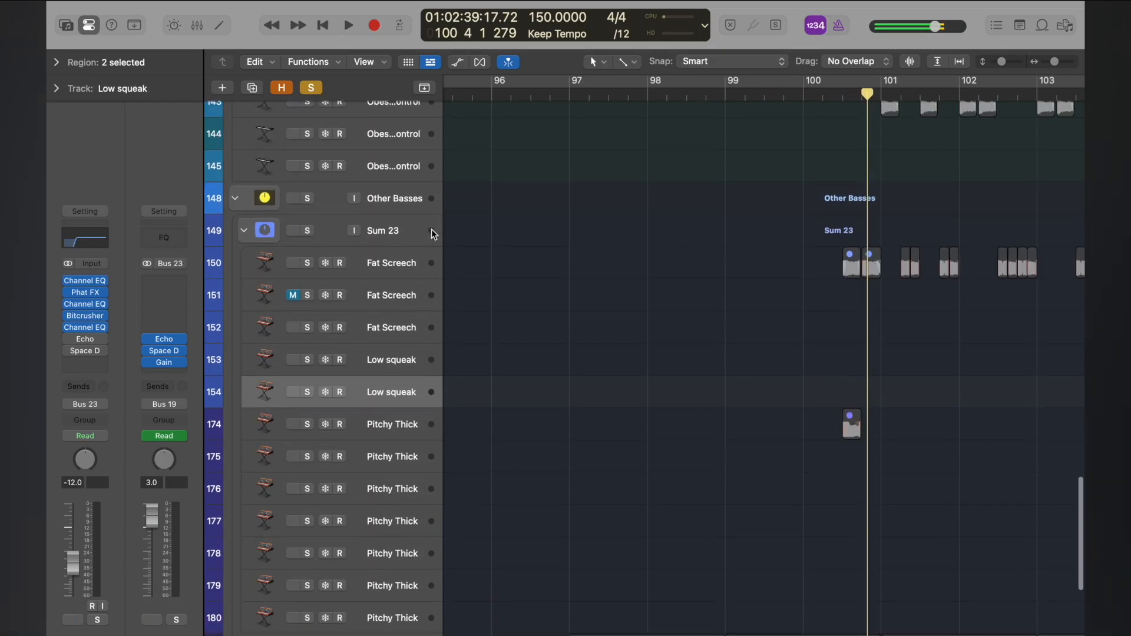
- Select the Main Bass1 Filter stack and show the track automation to inspect its filter frequency curve
scroll(432, 228, up, 10)
scroll(431, 229, down, 1)
click(388, 253)
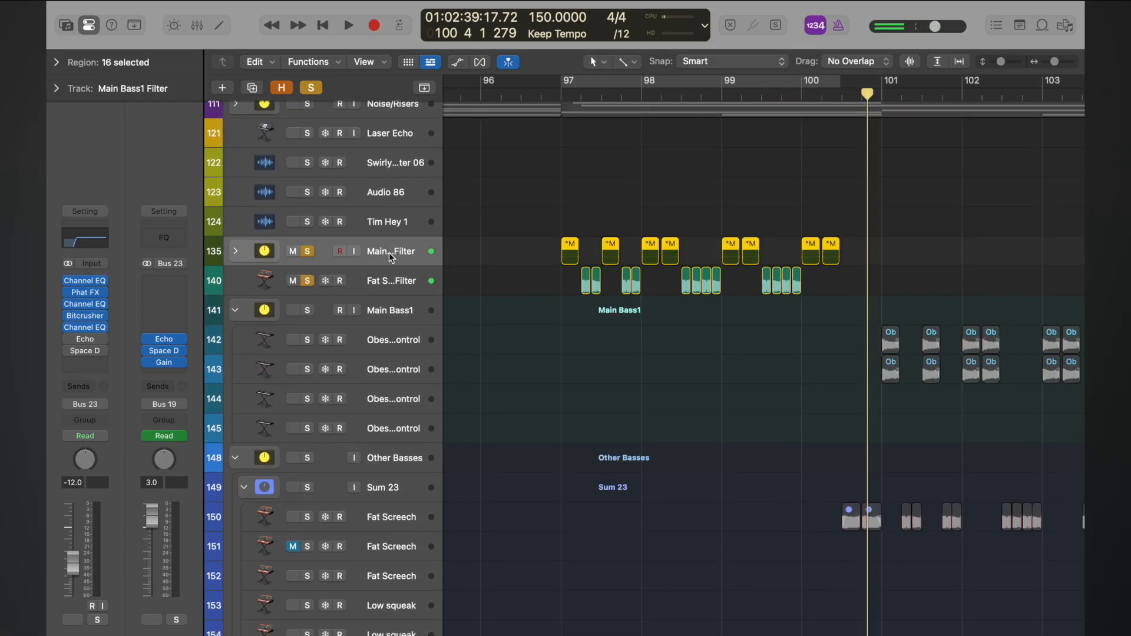
key(a)
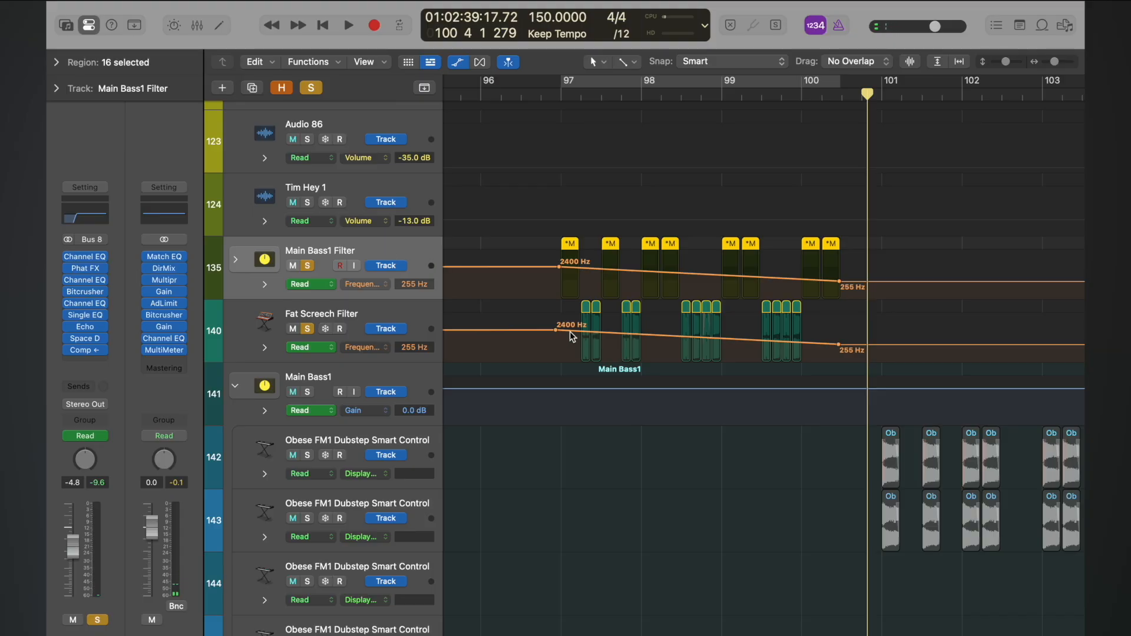
- Expand the Main Bass1 Filter stack, examine where its regions occur across the arrangement, and hide the automation
click(235, 259)
scroll(415, 320, down, 4)
scroll(415, 320, left, 12)
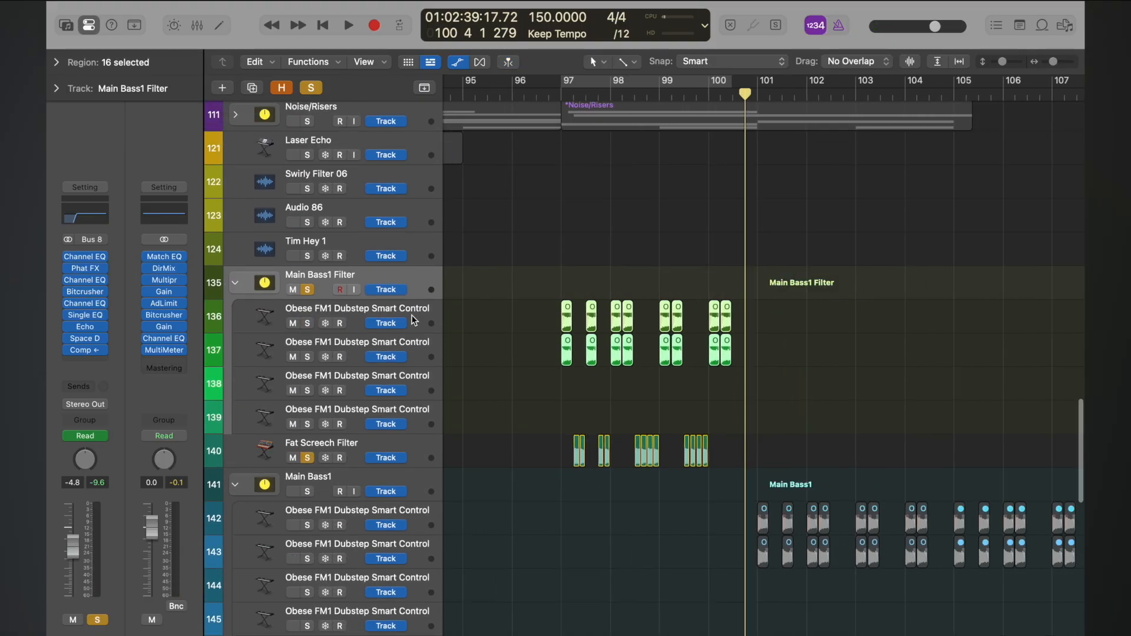
scroll(414, 320, left, 4)
scroll(414, 320, left, 2)
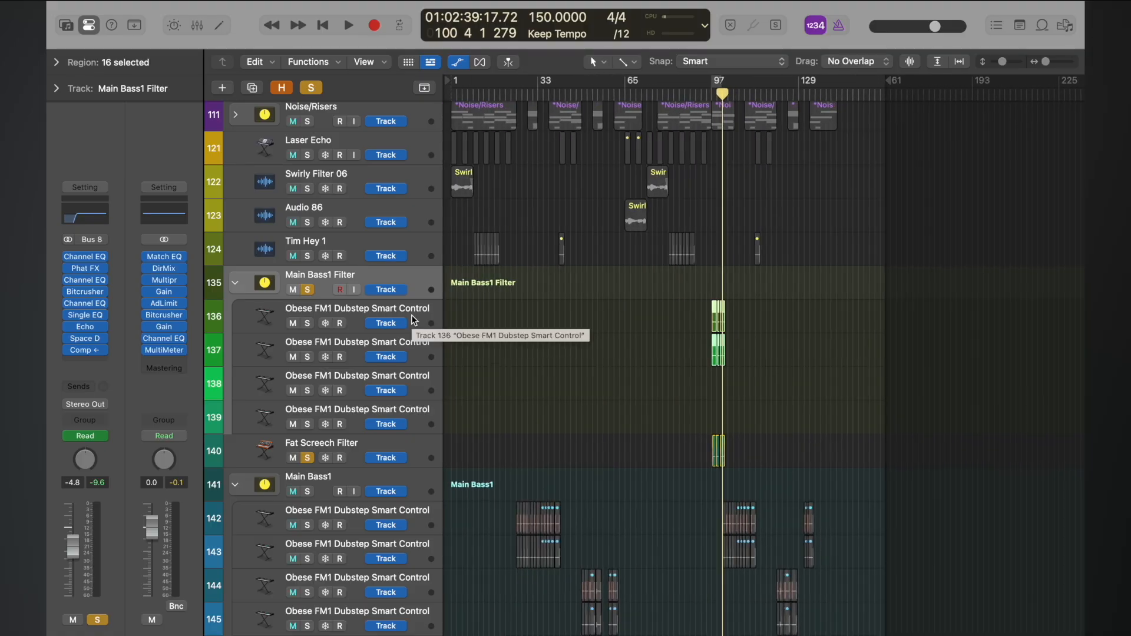
scroll(573, 372, right, 10)
scroll(573, 372, up, 3)
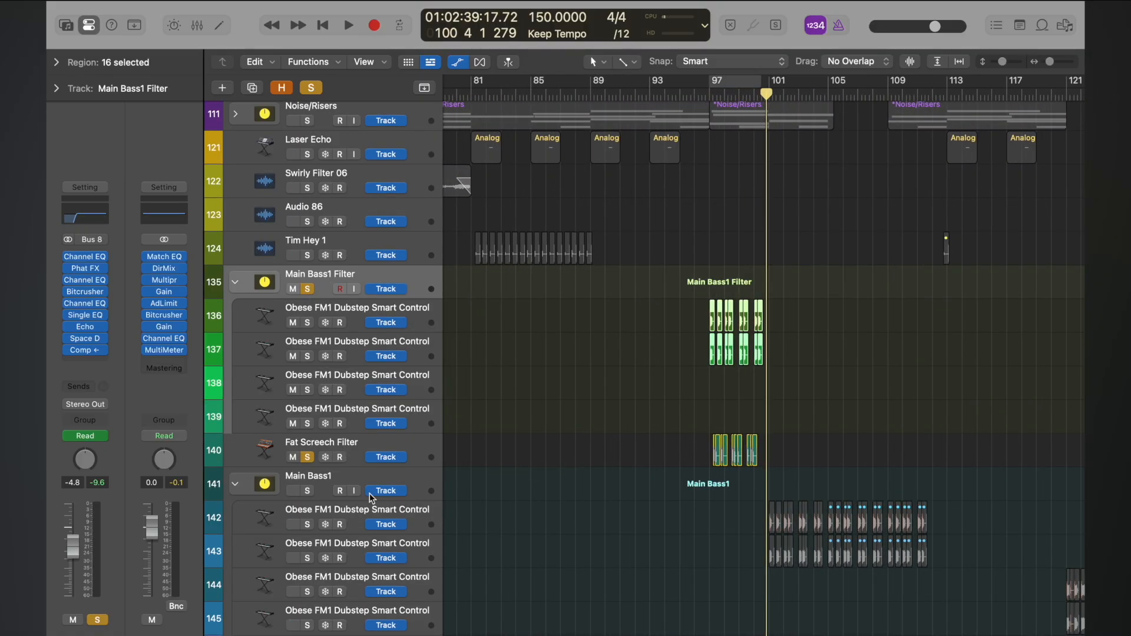
scroll(635, 441, up, 5)
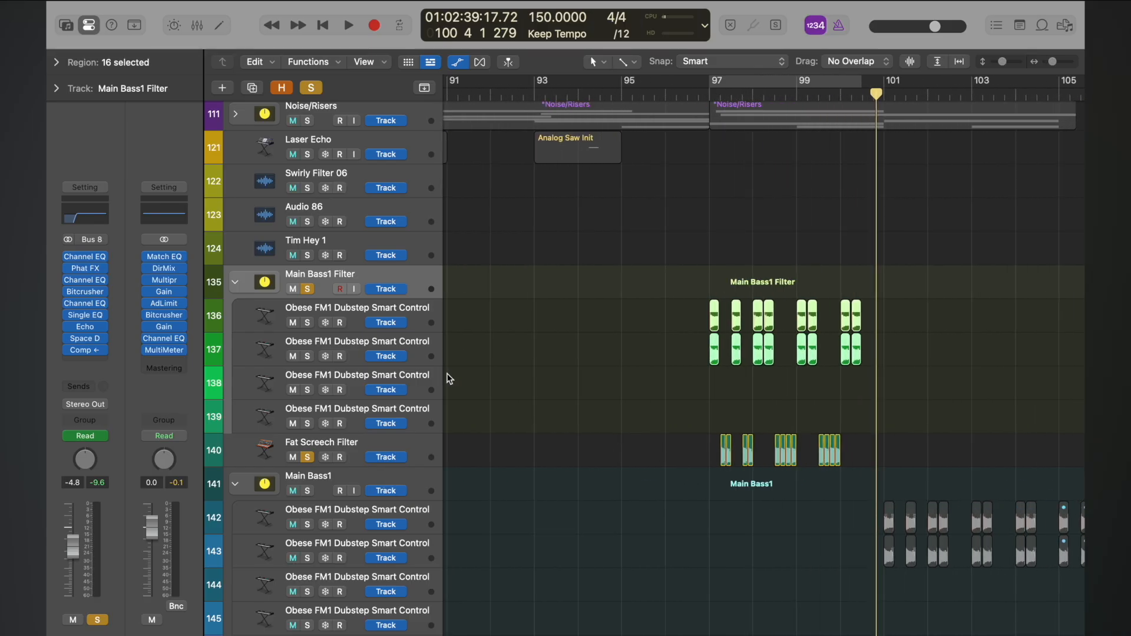
key(a)
scroll(554, 355, down, 2)
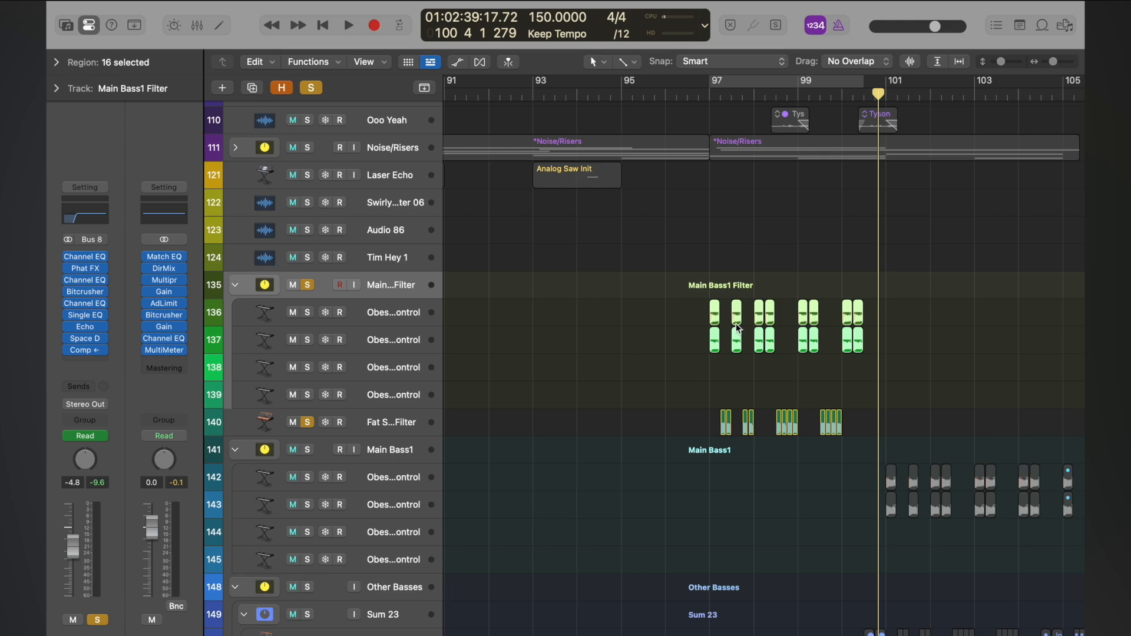
- Collapse the Main Bass1 Filter stack and group it with the Fat Screech Filter track in a new summing stack
click(382, 423)
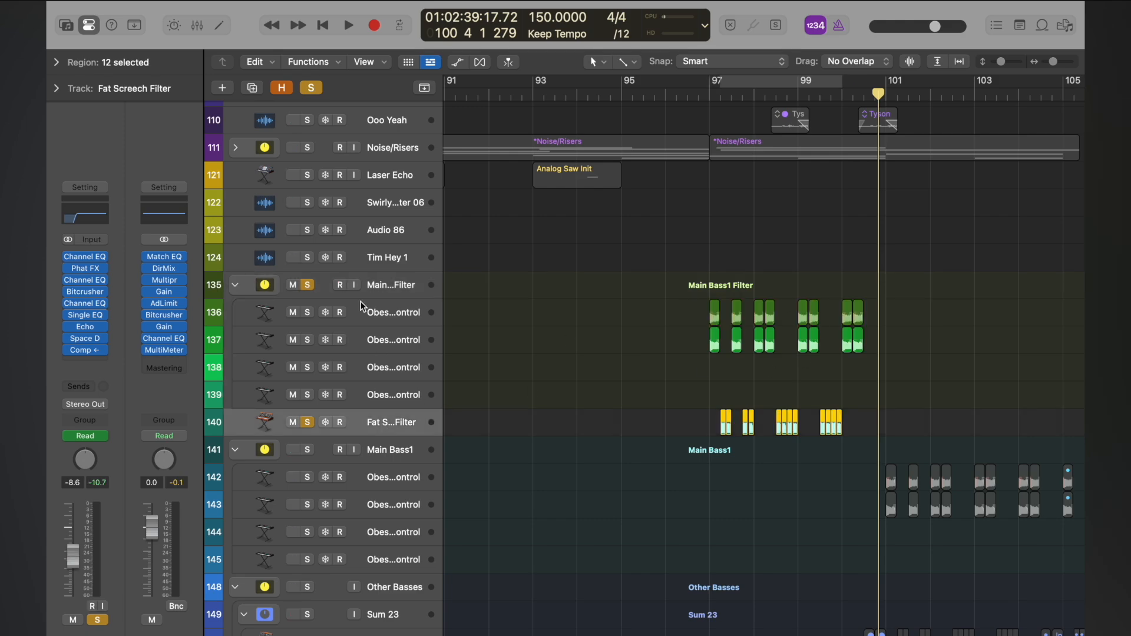
click(236, 286)
click(382, 287)
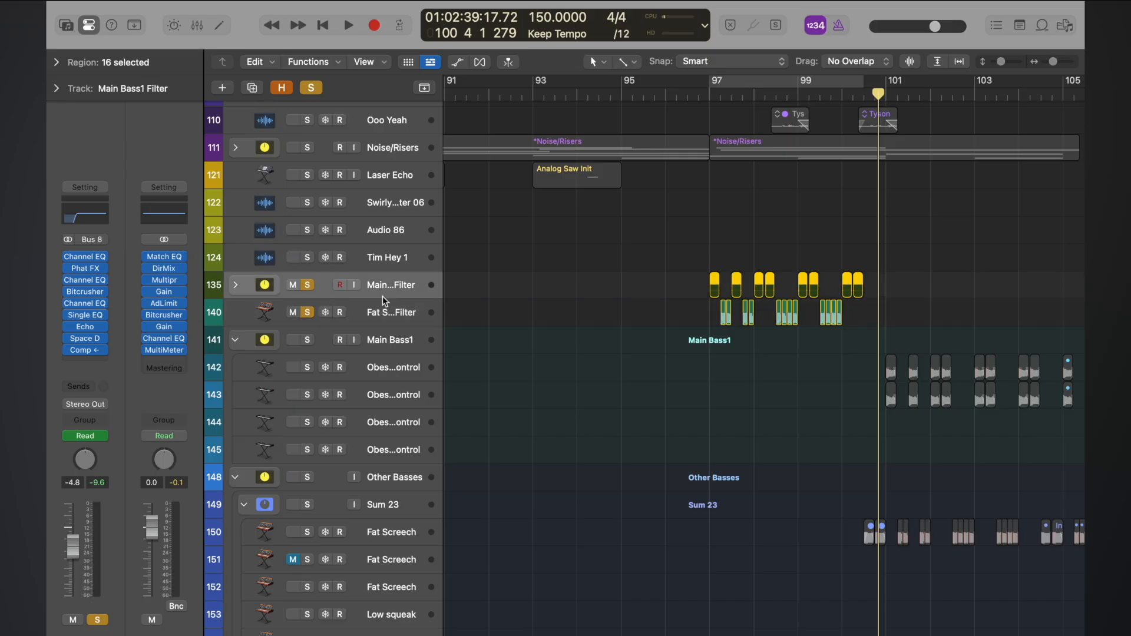
shift+click(381, 310)
right_click(386, 274)
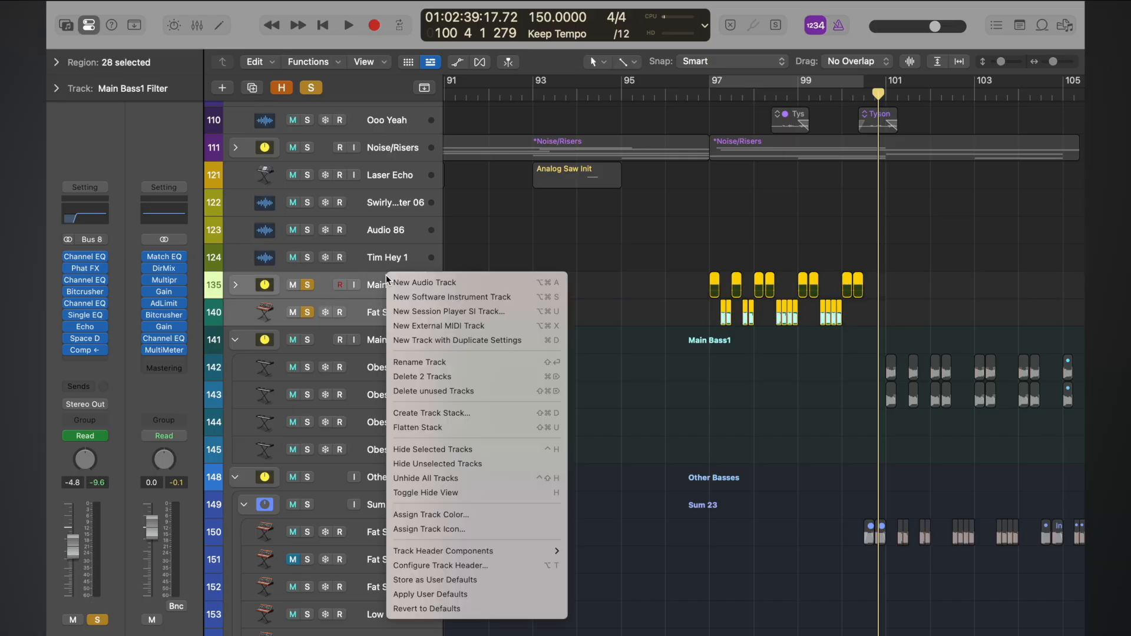
click(443, 414)
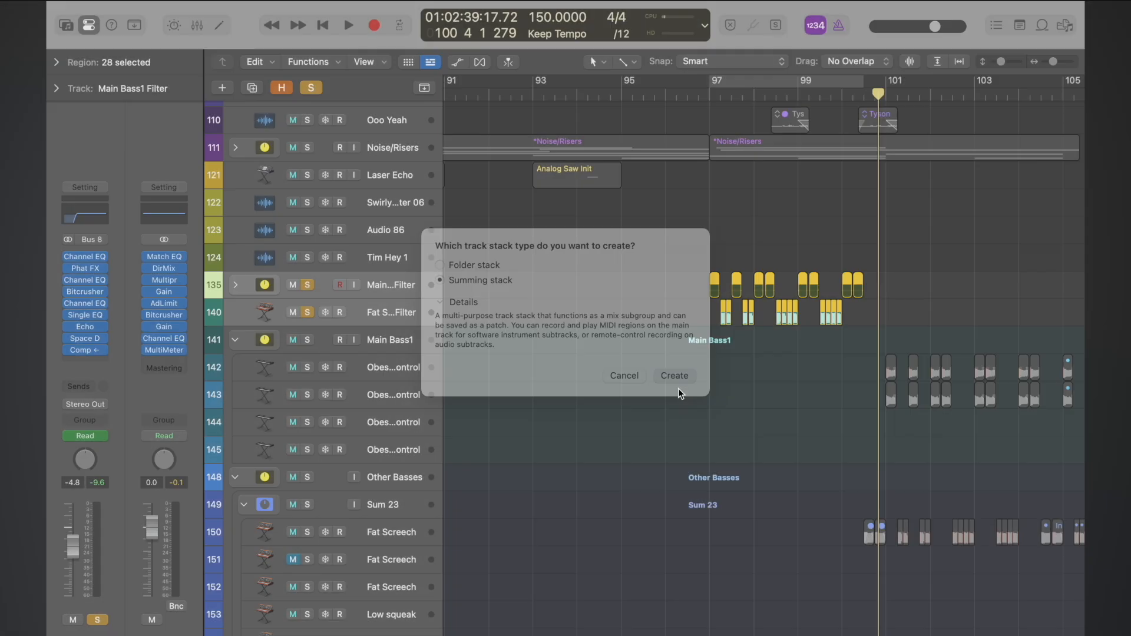
click(677, 388)
- Rename the new summing stack "Main Bass Filter" and turn off solo on its two subtracks
double_click(381, 286)
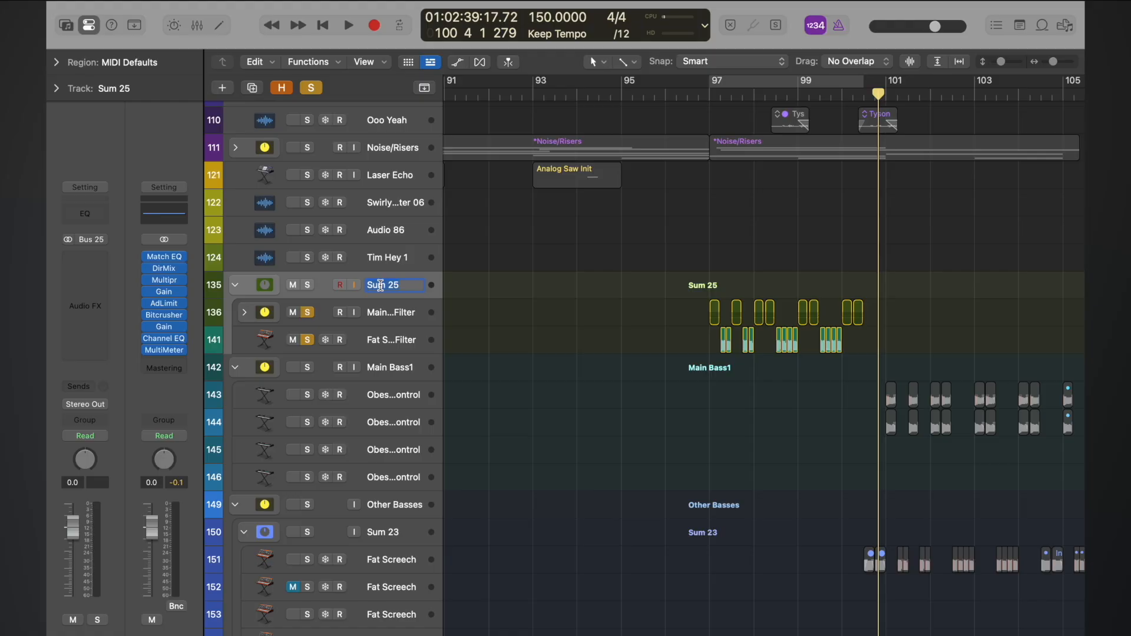
text(Main Bass Filter)
key(Return)
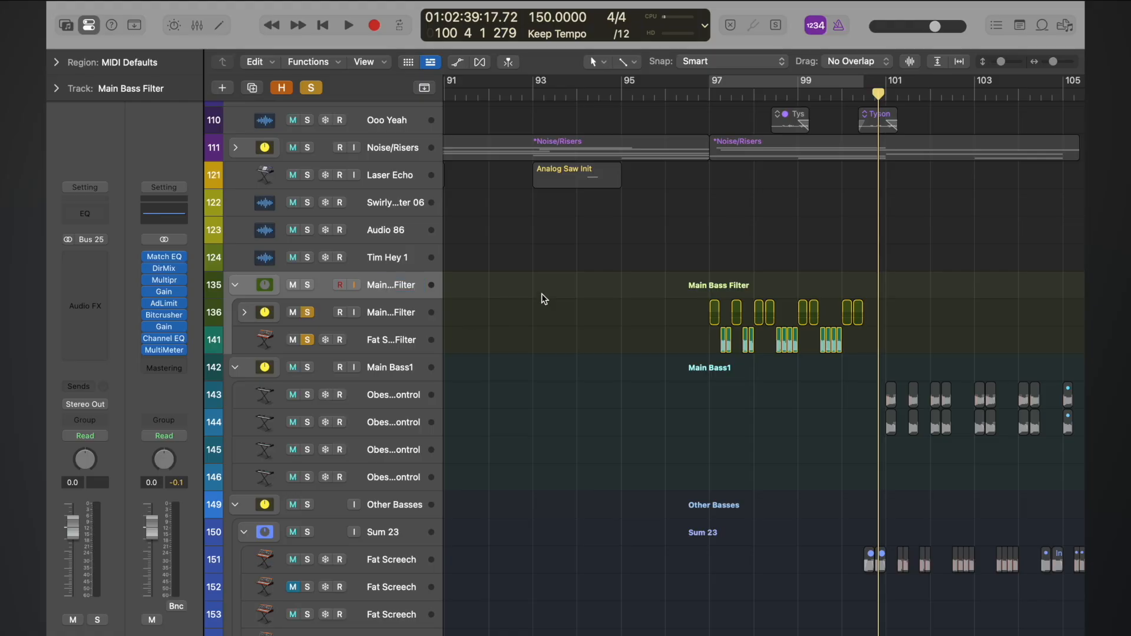
click(306, 333)
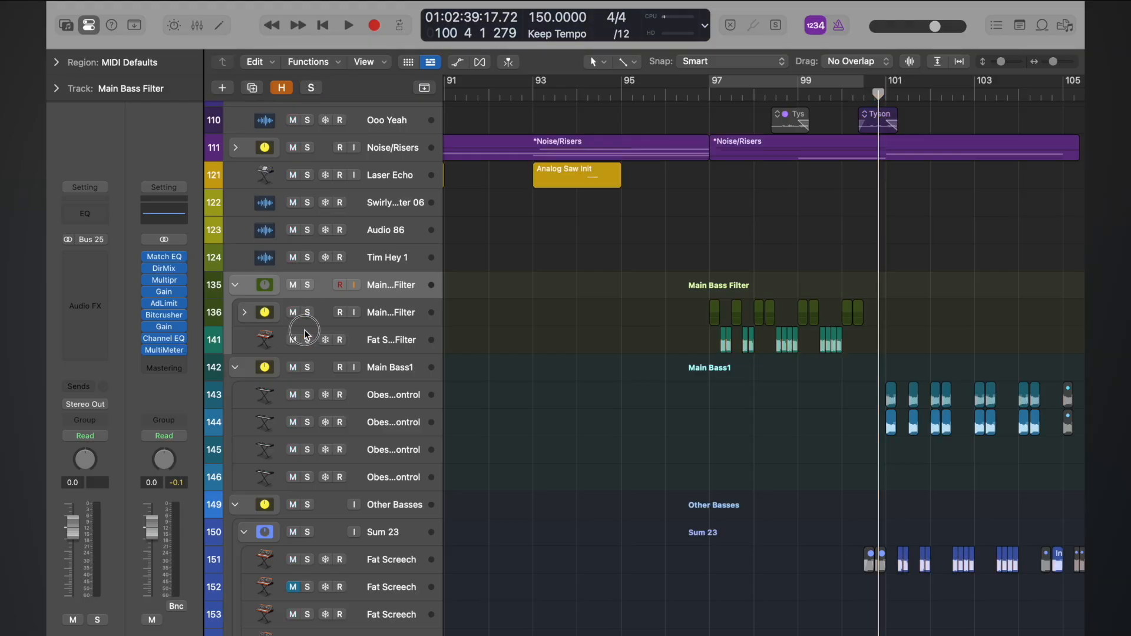
- Bypass the Single Band EQ on the Fat Screech Filter track and close the plug-in
click(394, 317)
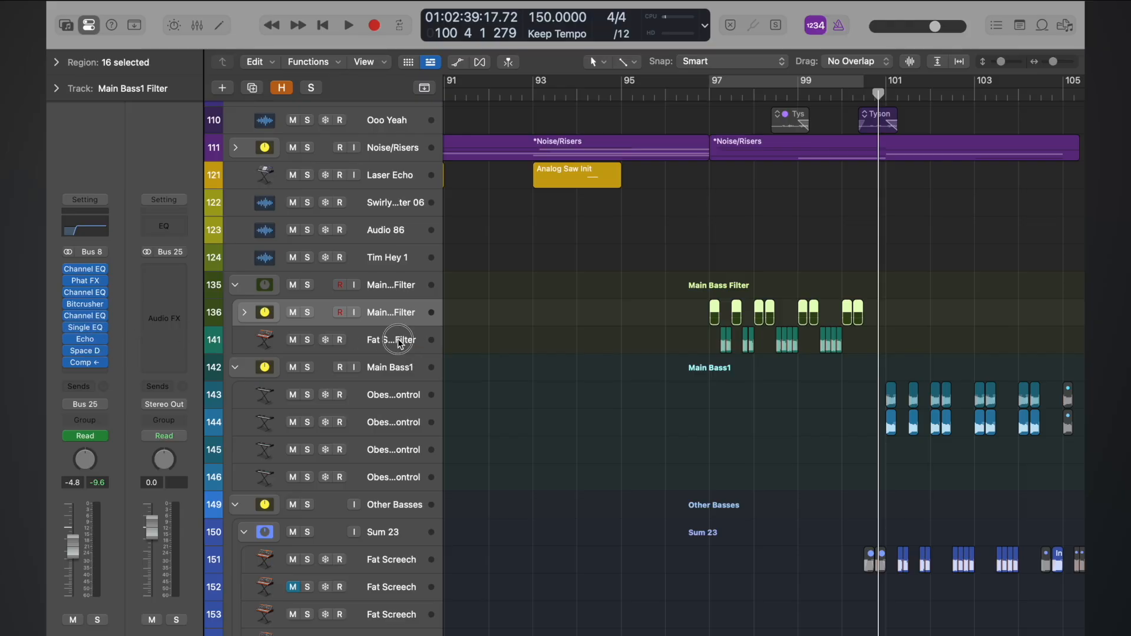
click(260, 344)
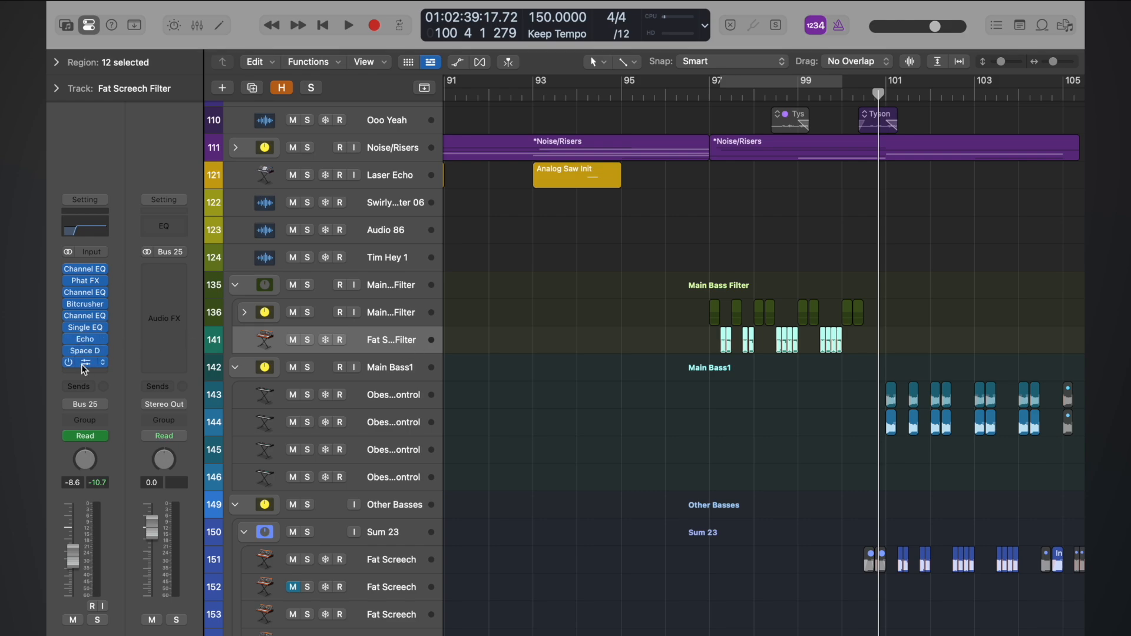
click(86, 327)
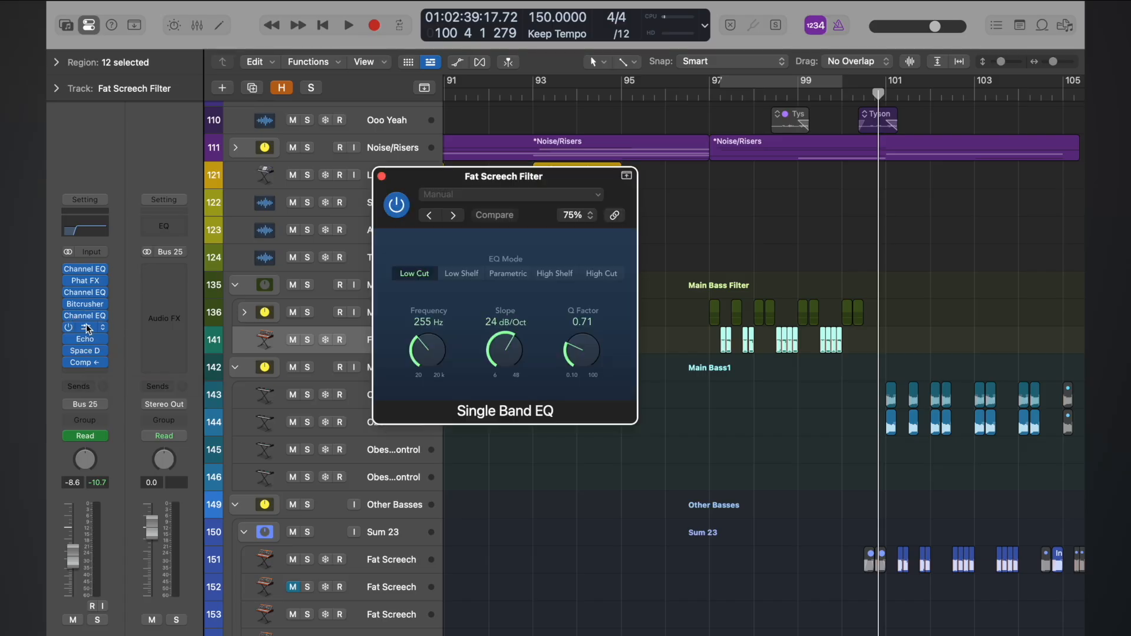
click(397, 206)
click(381, 176)
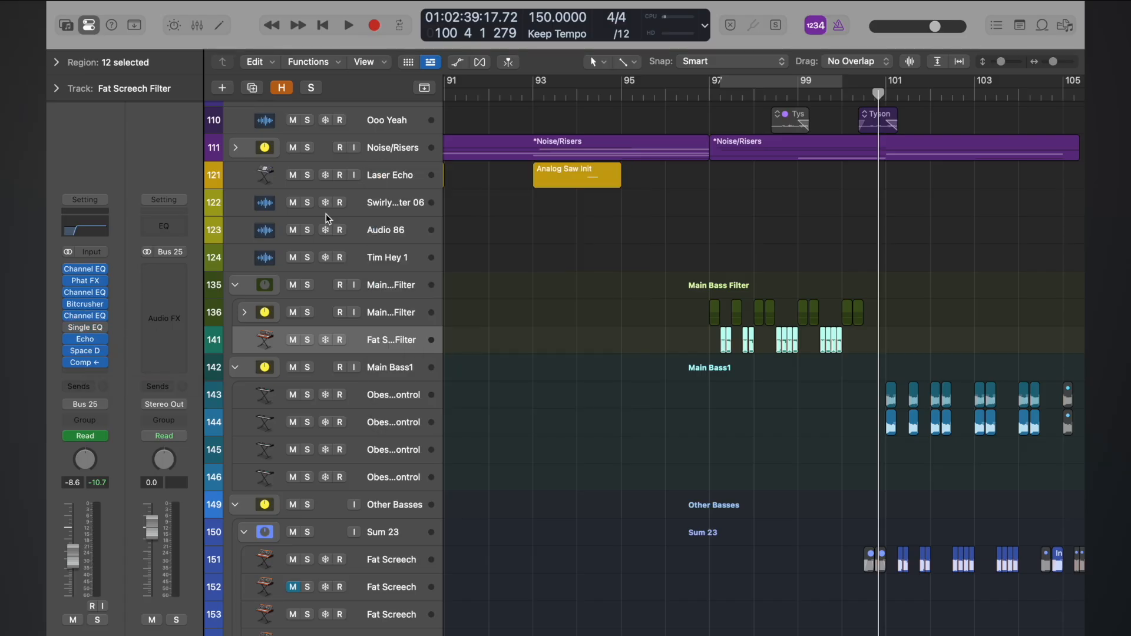
- Bypass the Single Band EQ on the Main Bass1 Filter track and show the track automation
click(380, 306)
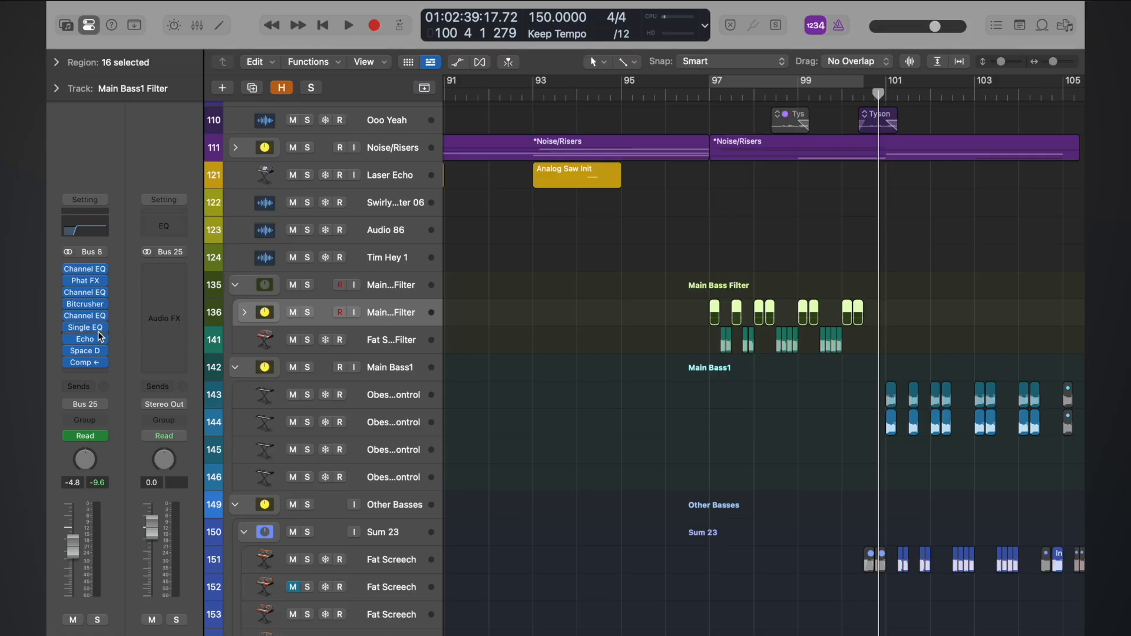
key(a)
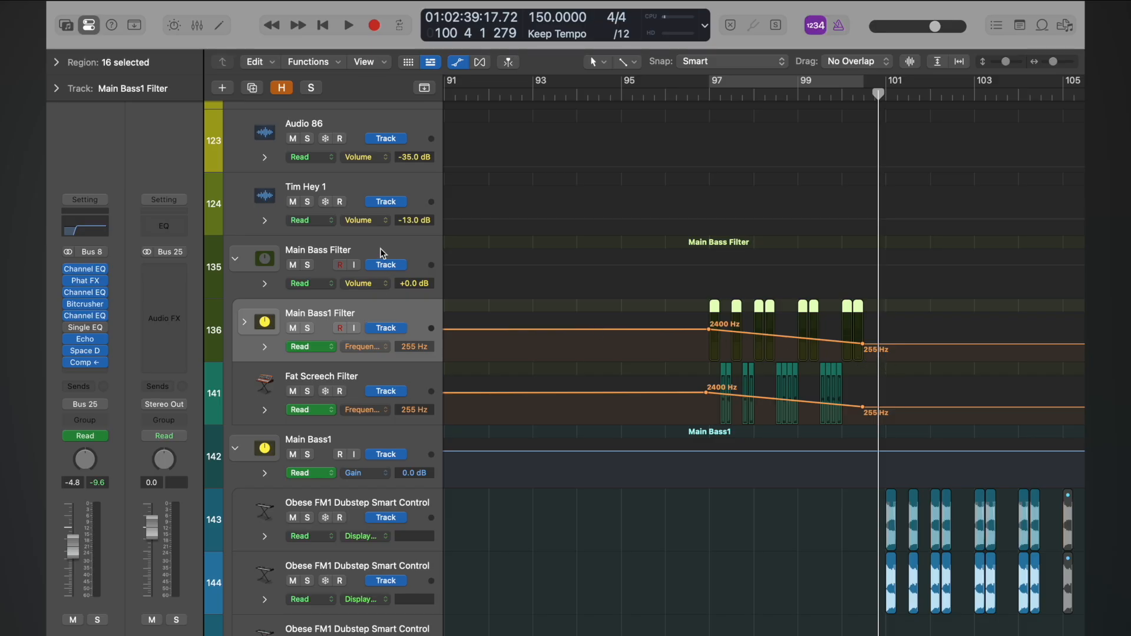
- Examine the Echo and Space Designer settings on the Main Bass1 Filter and Fat Screech Filter tracks, closing each plug-in
click(88, 341)
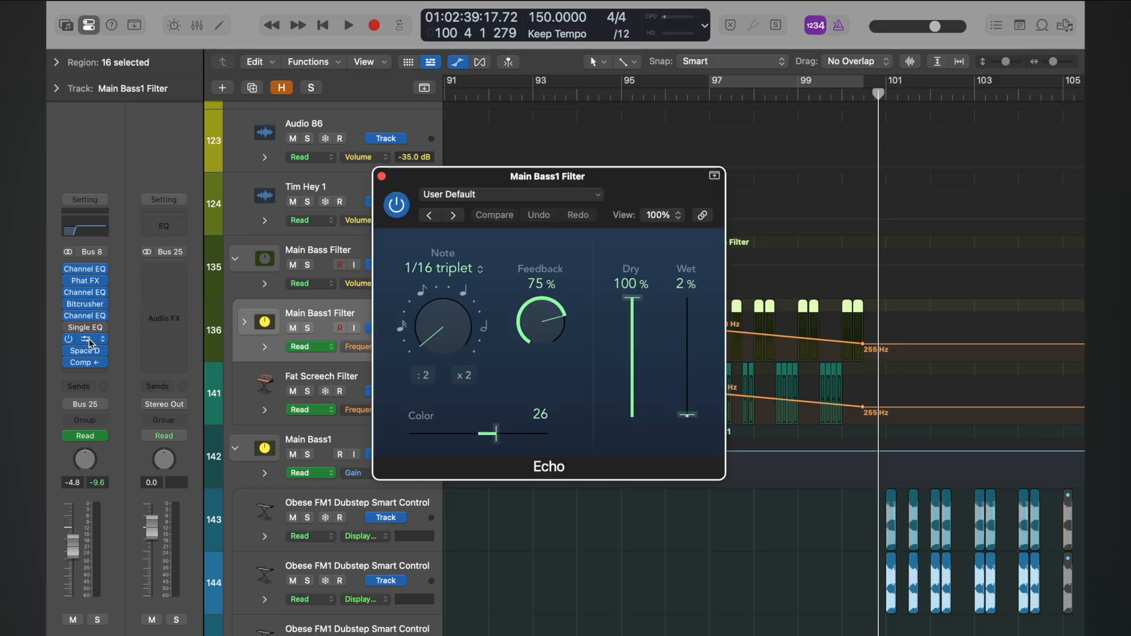
click(87, 352)
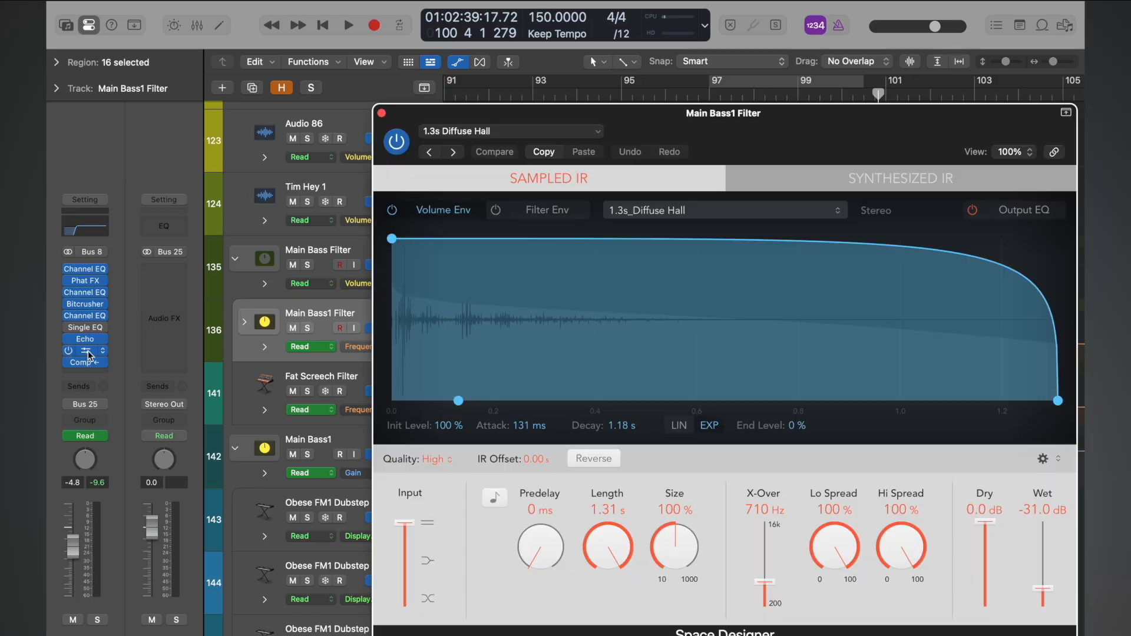
click(381, 113)
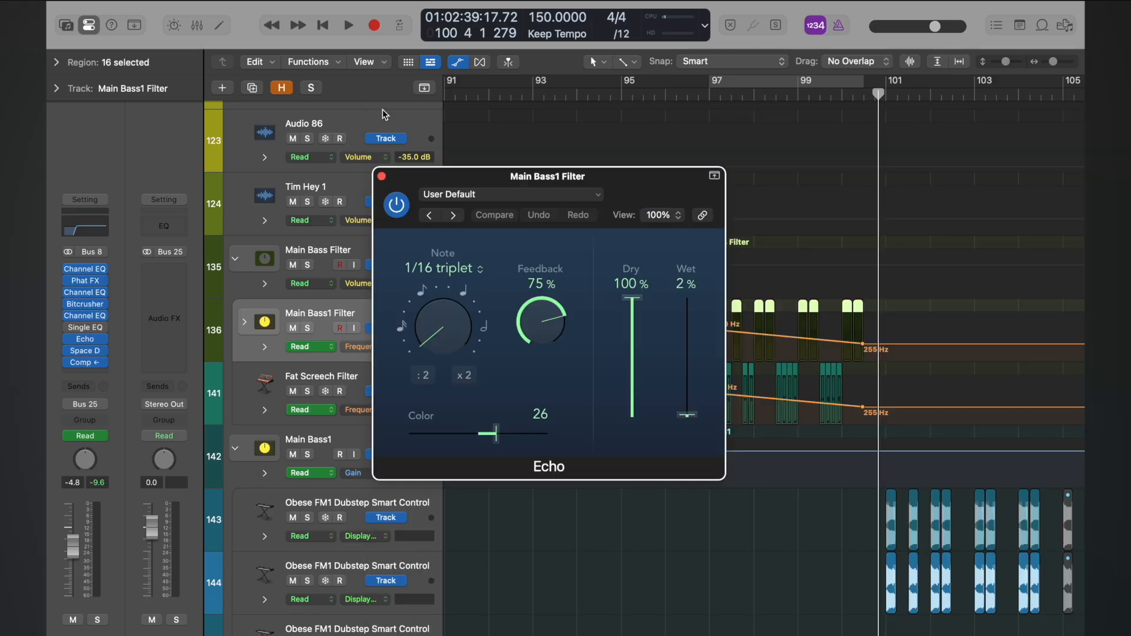
click(381, 177)
click(375, 378)
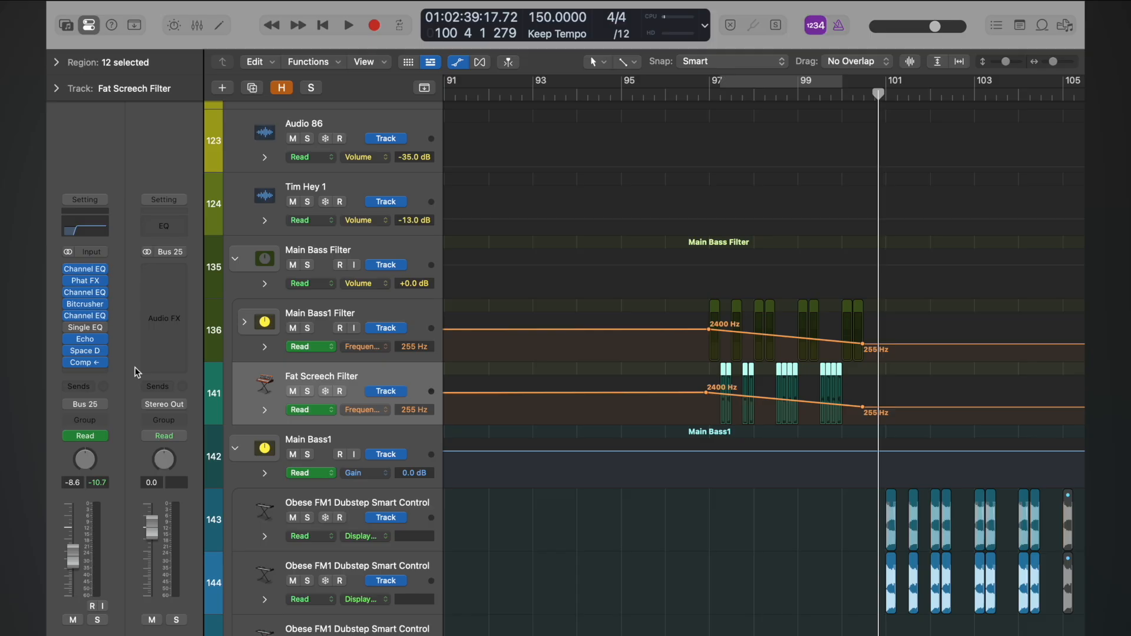
click(87, 339)
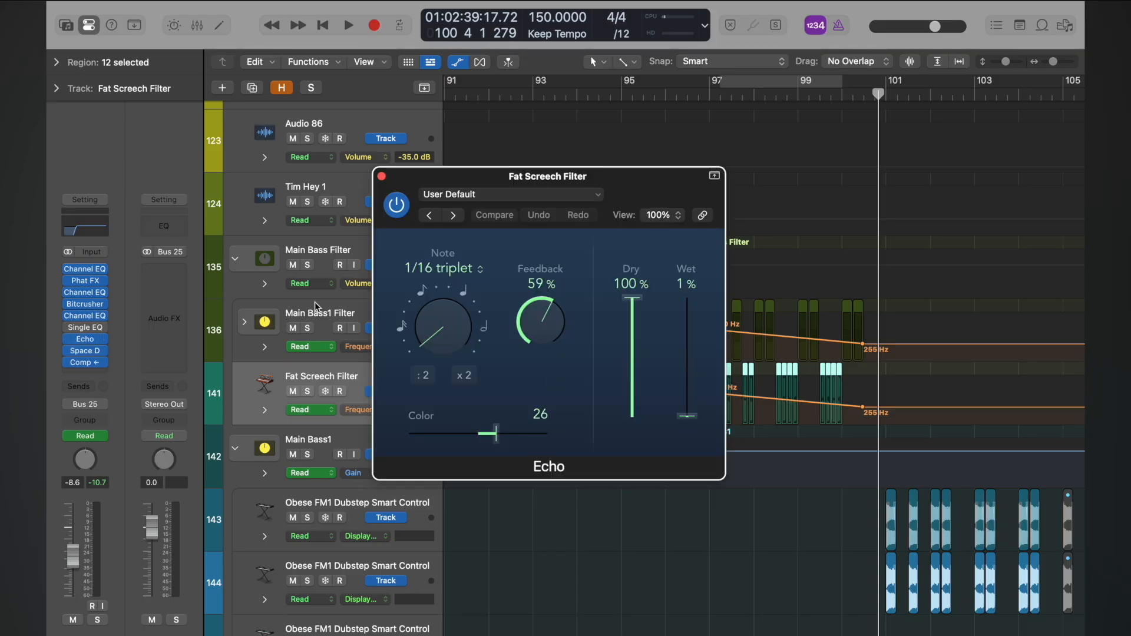
click(382, 176)
click(83, 352)
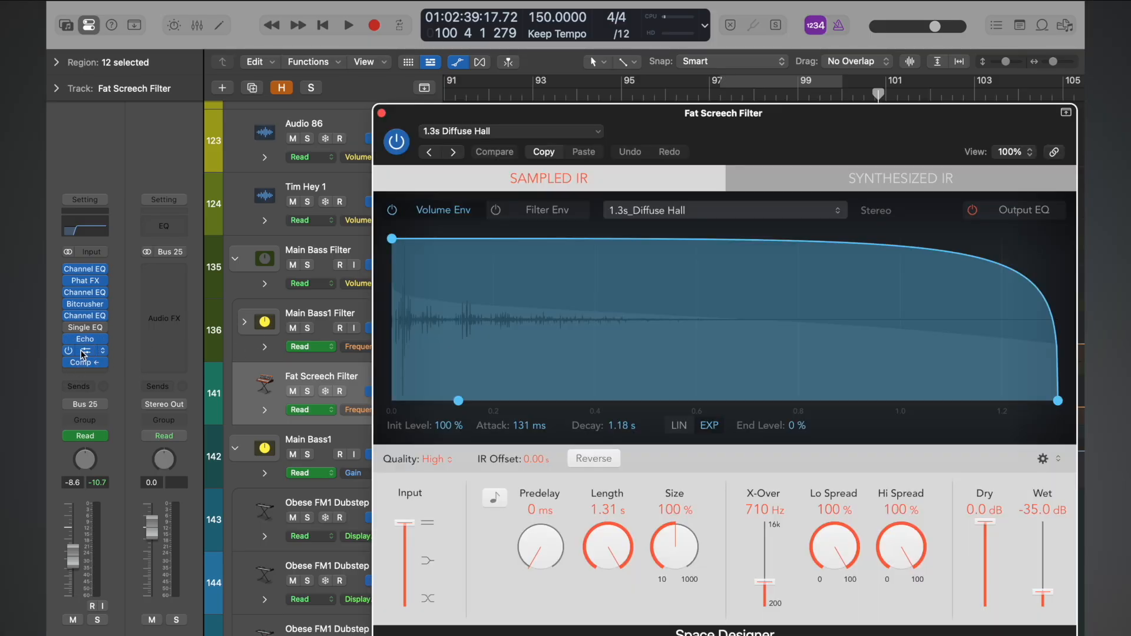
click(381, 113)
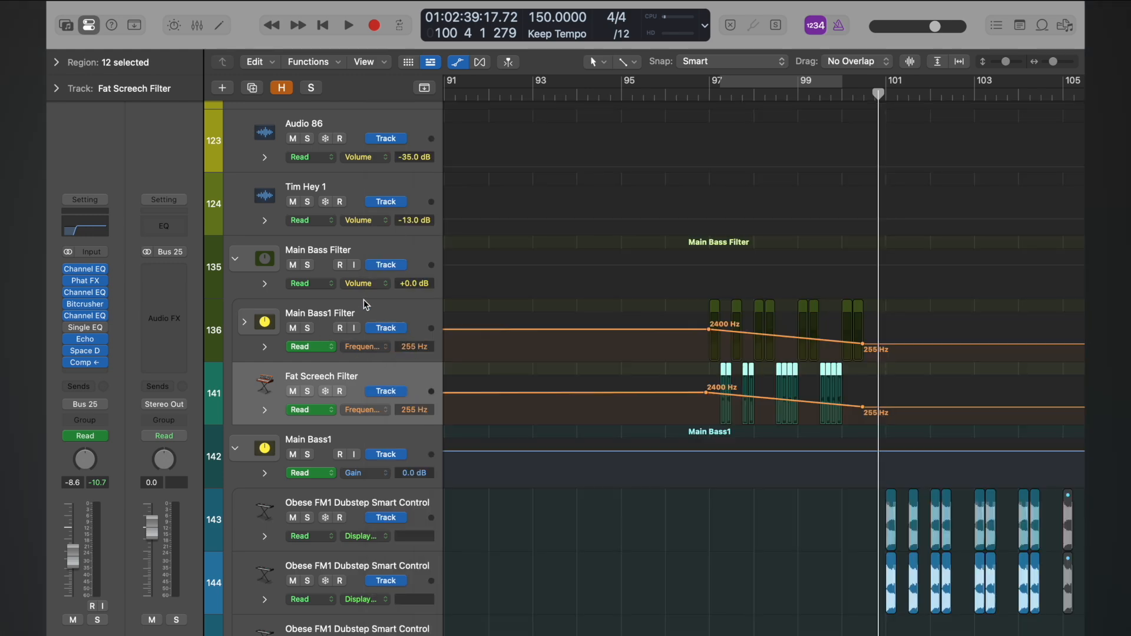
- Open the mixer and copy the Echo, Space Designer and Compressor from Main Bass1 Filter onto the Main Bass Filter stack
key(x)
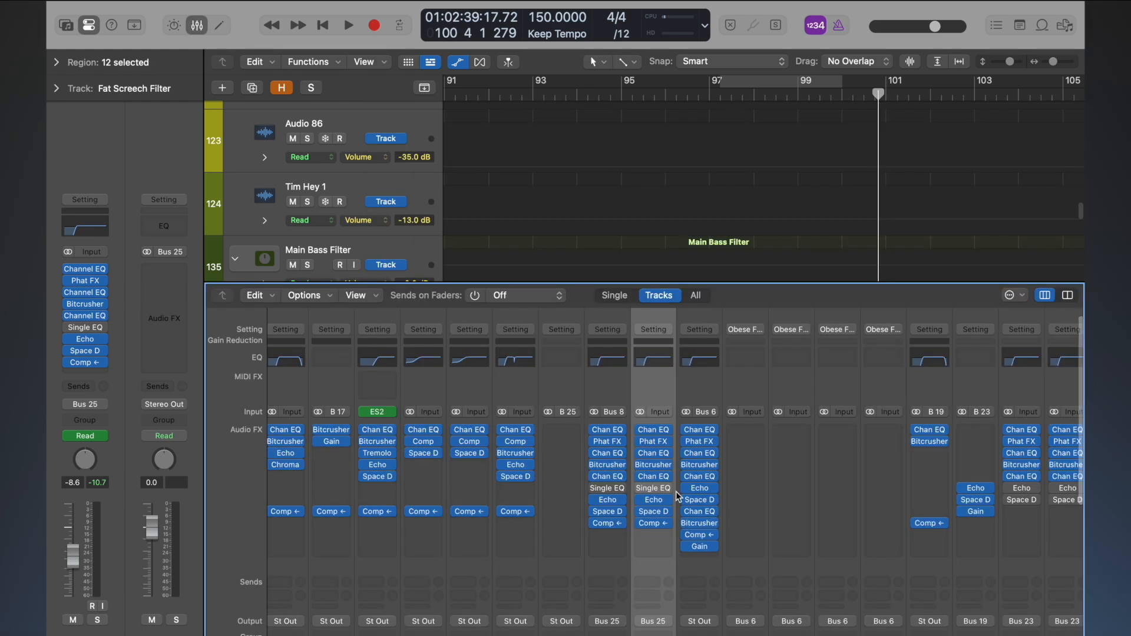
scroll(676, 491, down, 5)
scroll(677, 496, up, 5)
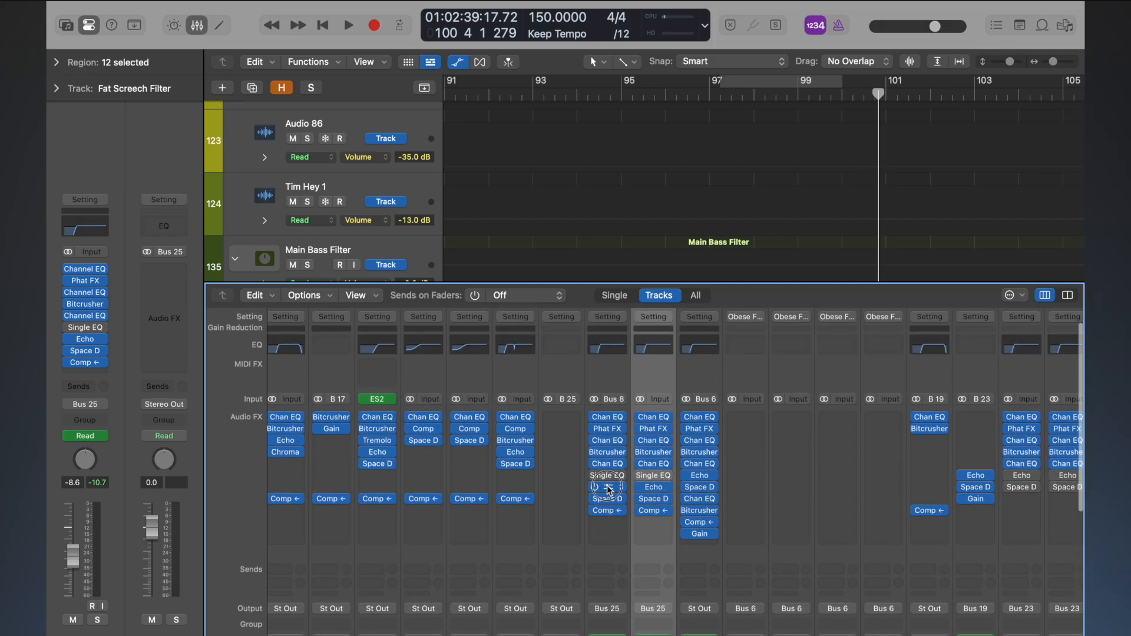
drag(609, 488, 570, 511)
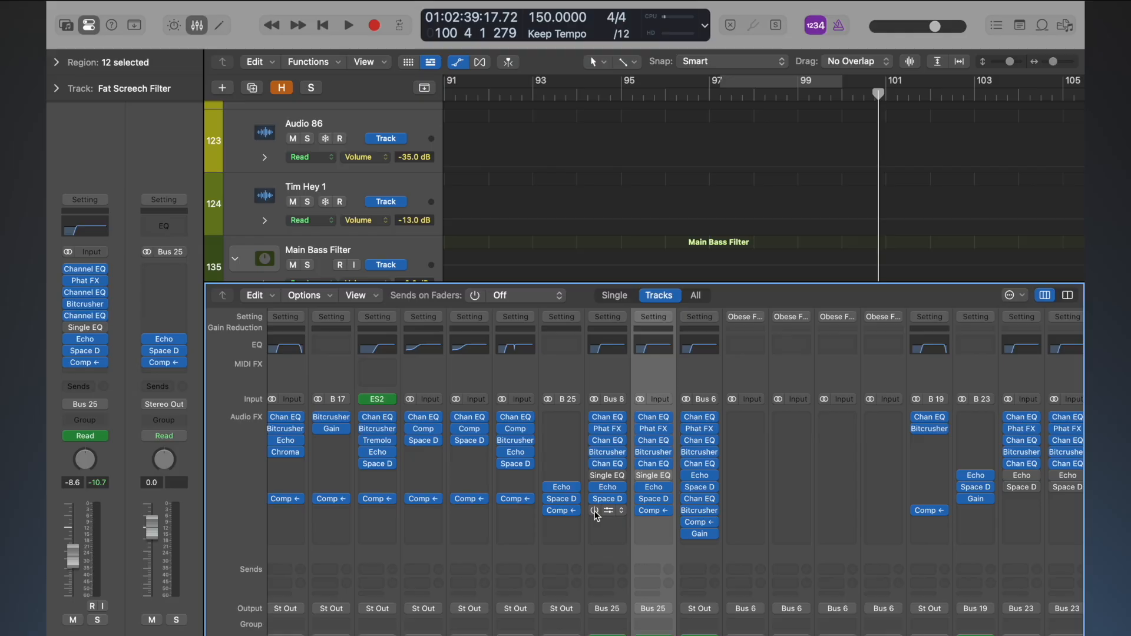
- Bypass the Compressor, Echo and Space Designer on both the Main Bass1 Filter and Fat Screech Filter channels
click(595, 488)
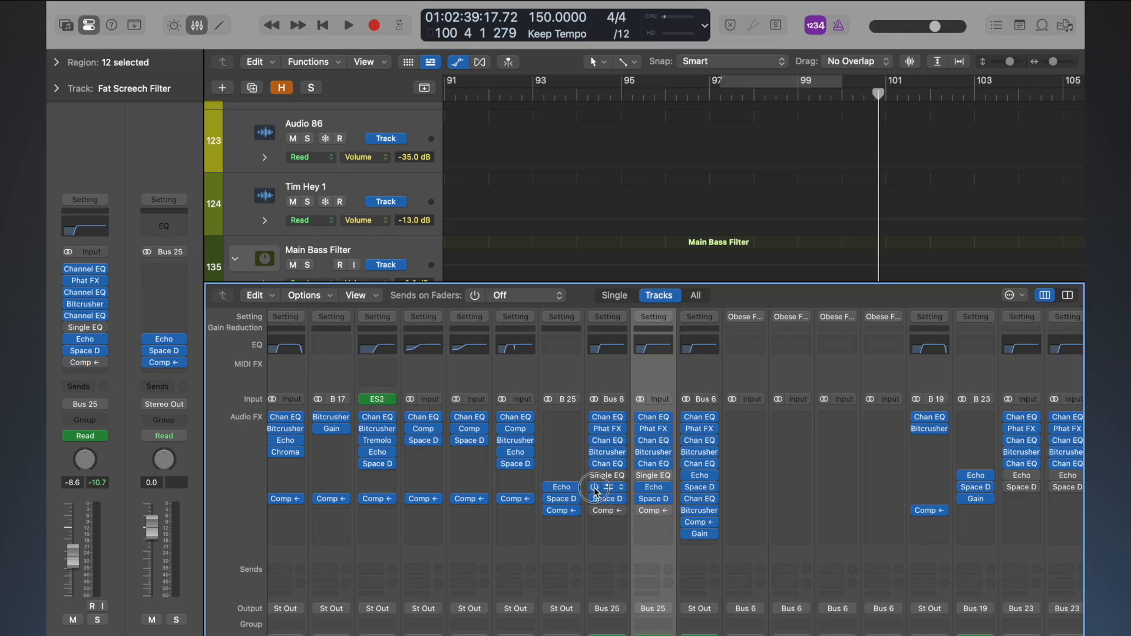
click(595, 499)
click(641, 487)
click(642, 499)
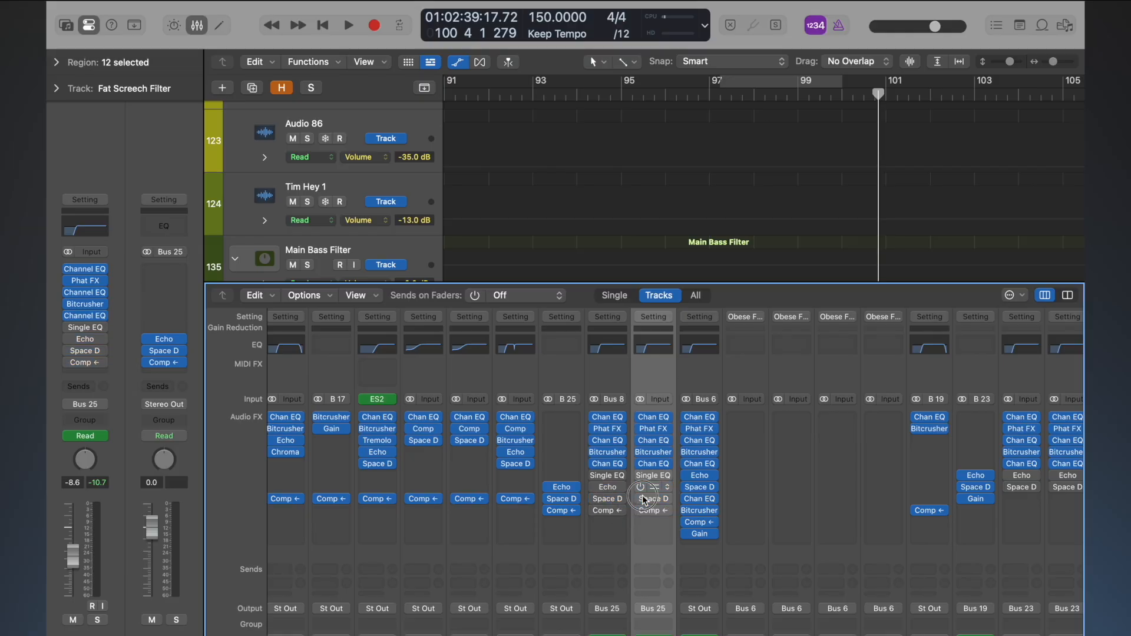
- Check the Compressor on the Main Bass Filter stack and copy the Single Band EQ from Main Bass1 Filter onto it
click(561, 511)
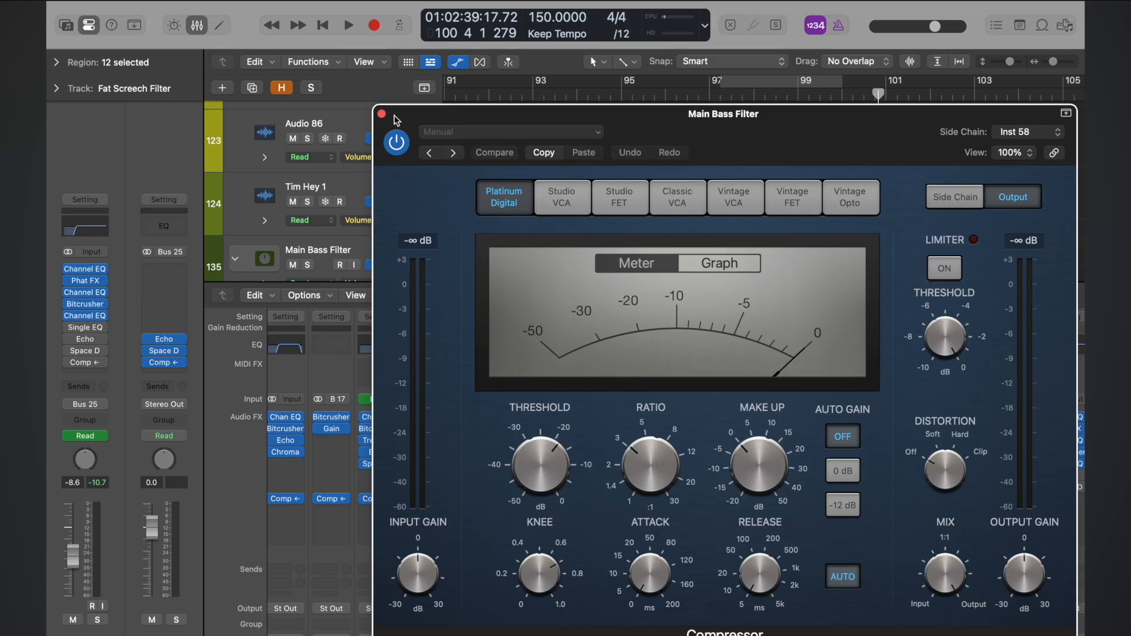
click(381, 115)
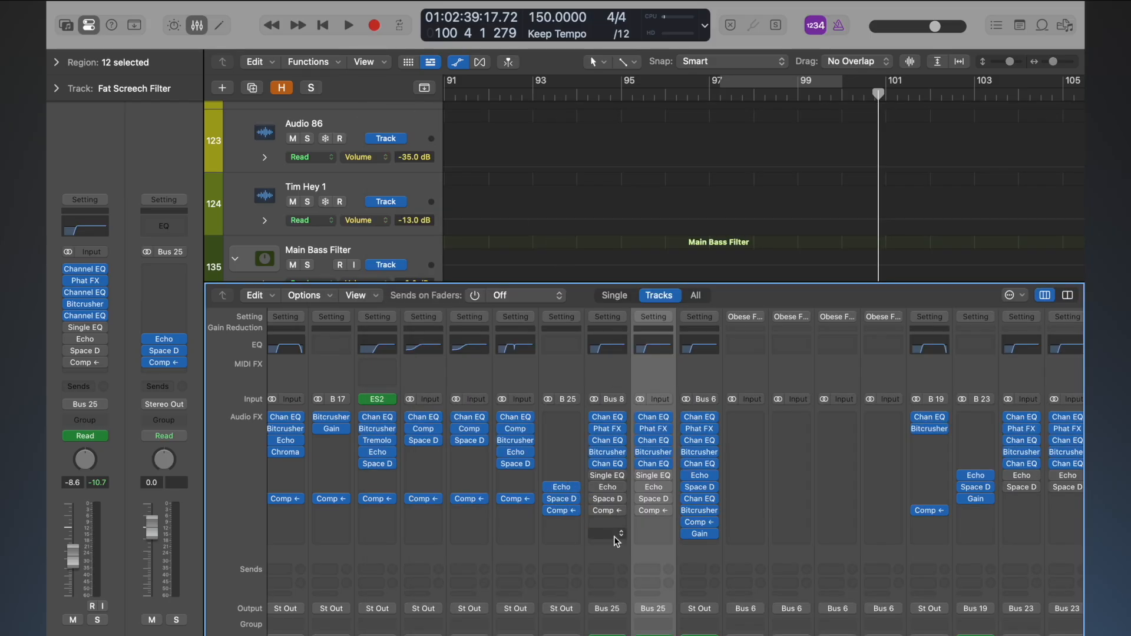
drag(612, 482, 551, 478)
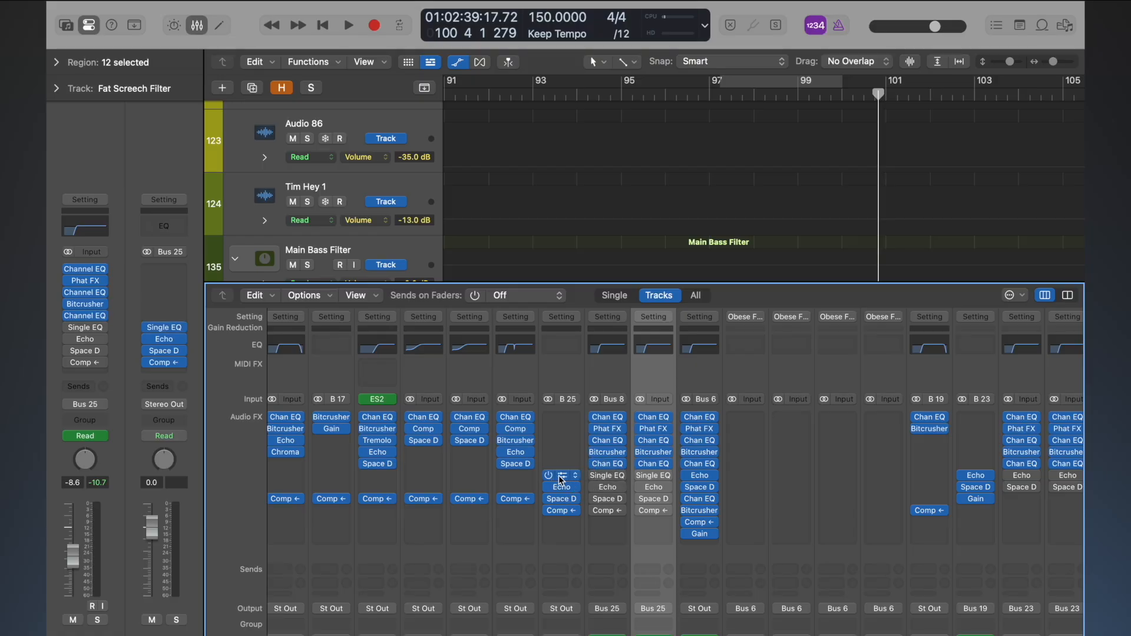
- Close the mixer and display the Single EQ Frequency automation lane on the Main Bass Filter stack
key(e)
key(e)
key(super+Left)
key(super+Left)
key(super+Left)
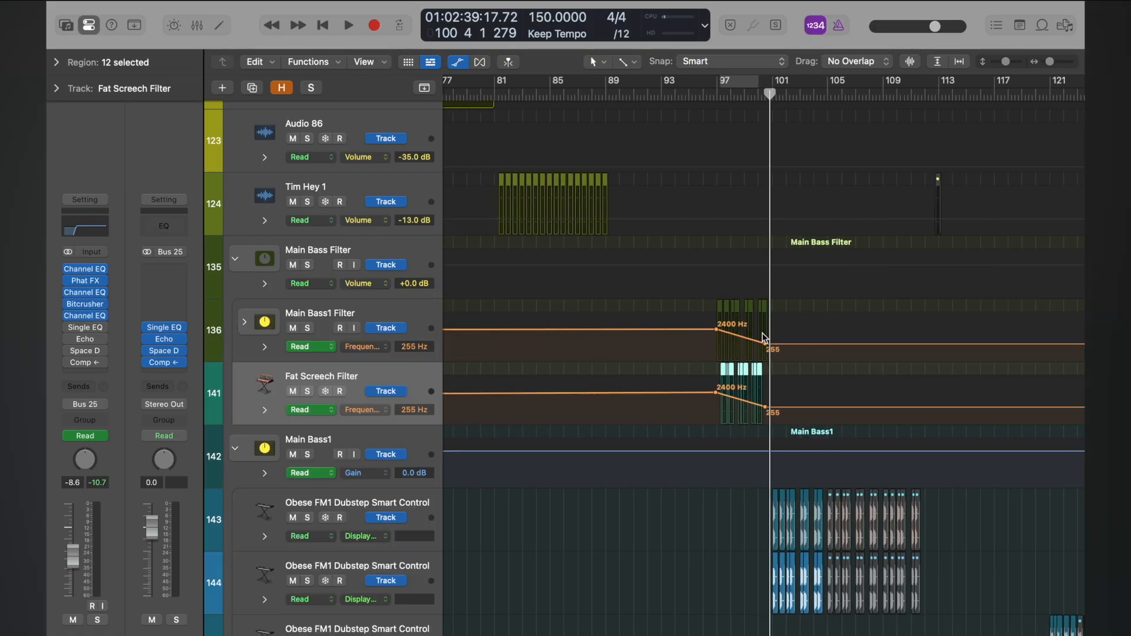
key(super+Right)
key(super+Right)
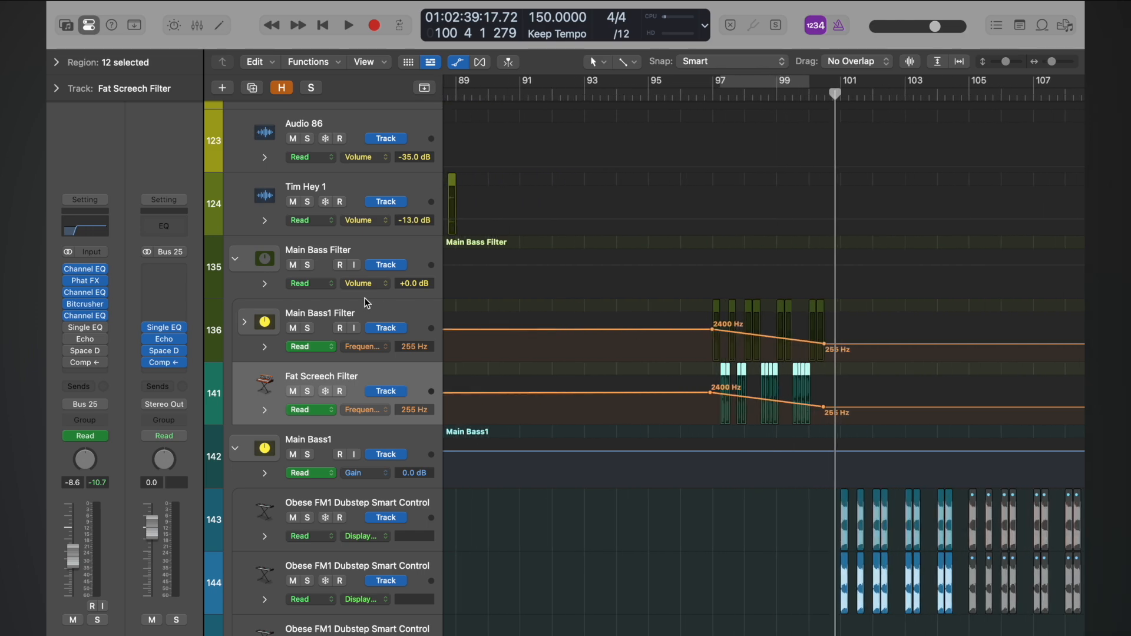
click(380, 288)
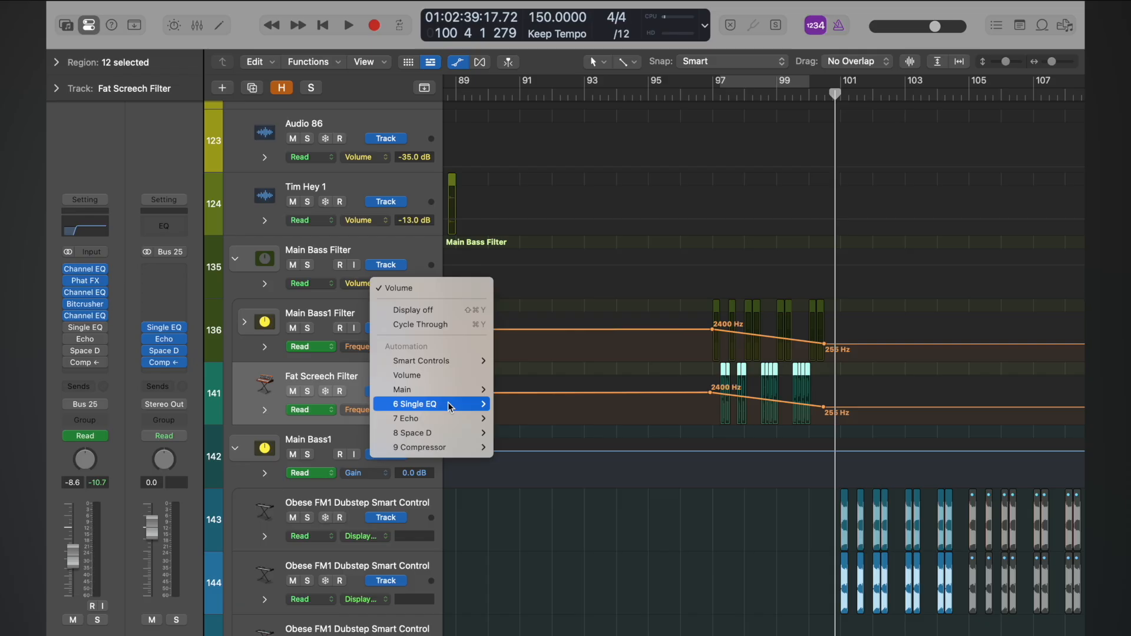
mouse_move(451, 404)
click(523, 425)
key(z)
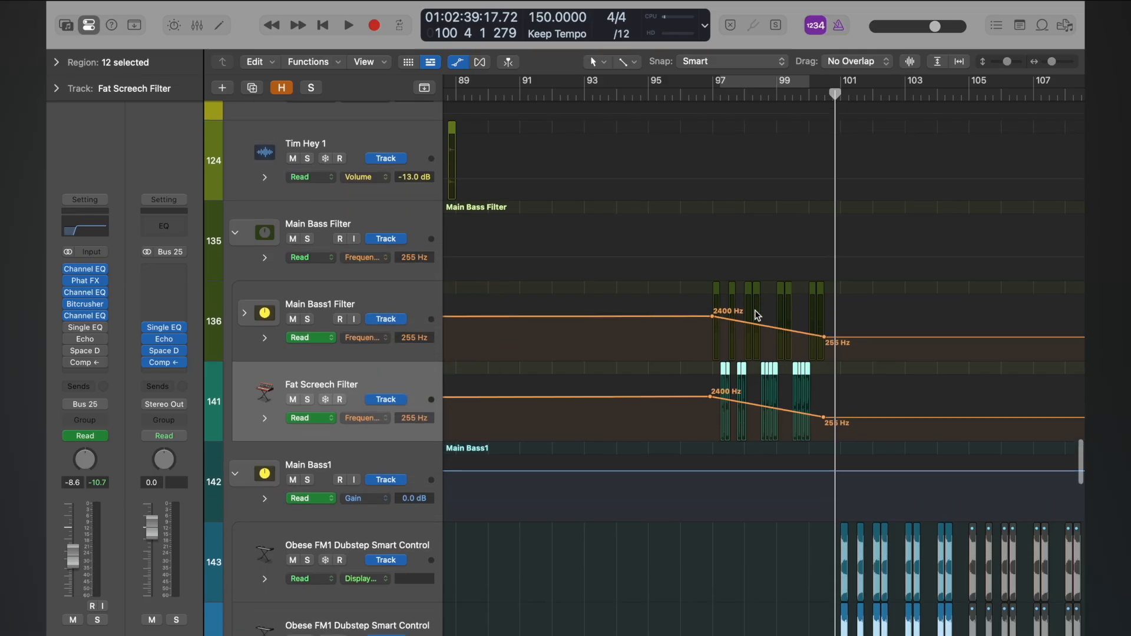
- Add a 255 Hz Frequency automation point at about bar 97 on the Main Bass Filter stack
click(631, 171)
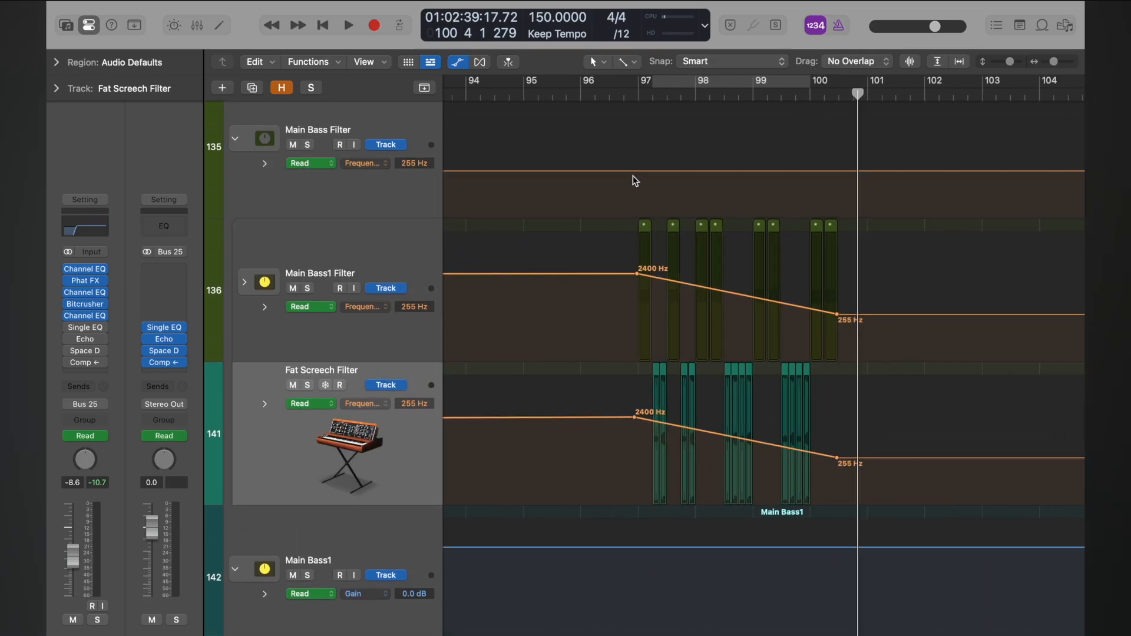
click(635, 172)
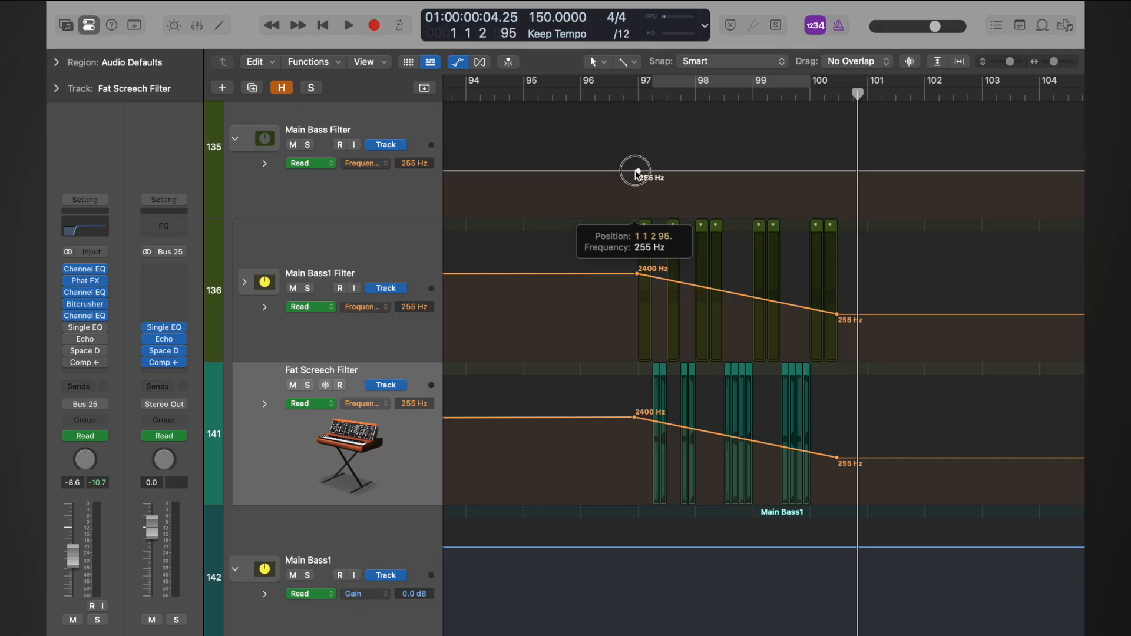
scroll(648, 165, up, 4)
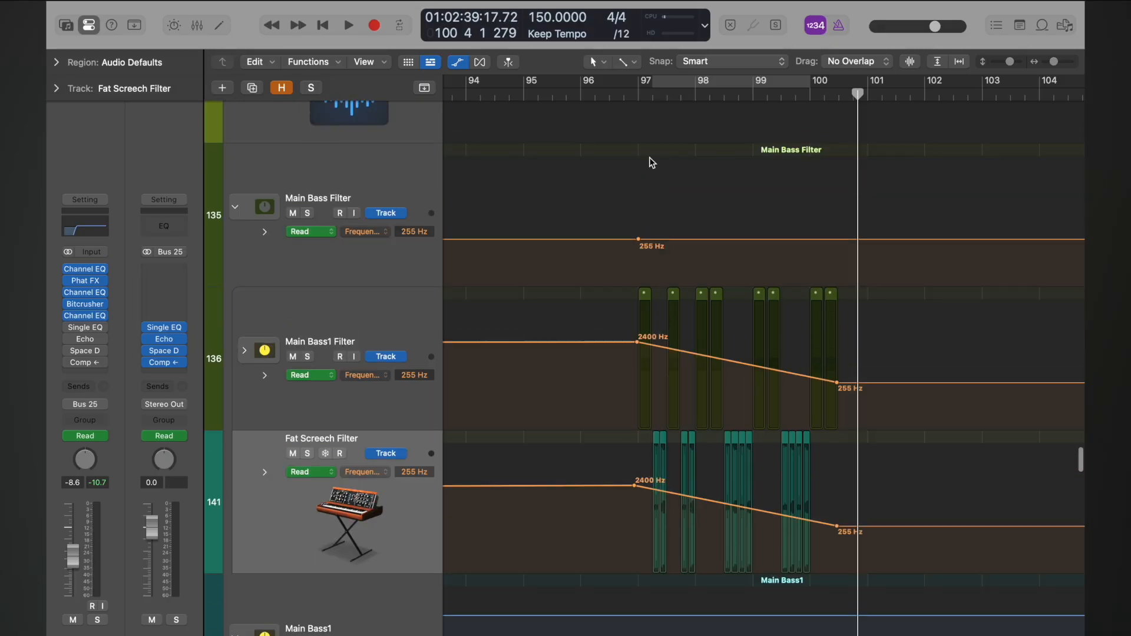
- Add a second Frequency point of 255 Hz at about position 100 3, aligning it with the playhead
drag(638, 255, 833, 262)
drag(819, 96, 837, 94)
key(super+Right)
key(super+Right)
key(super+Right)
key(super+Right)
key(super+Right)
key(super+Right)
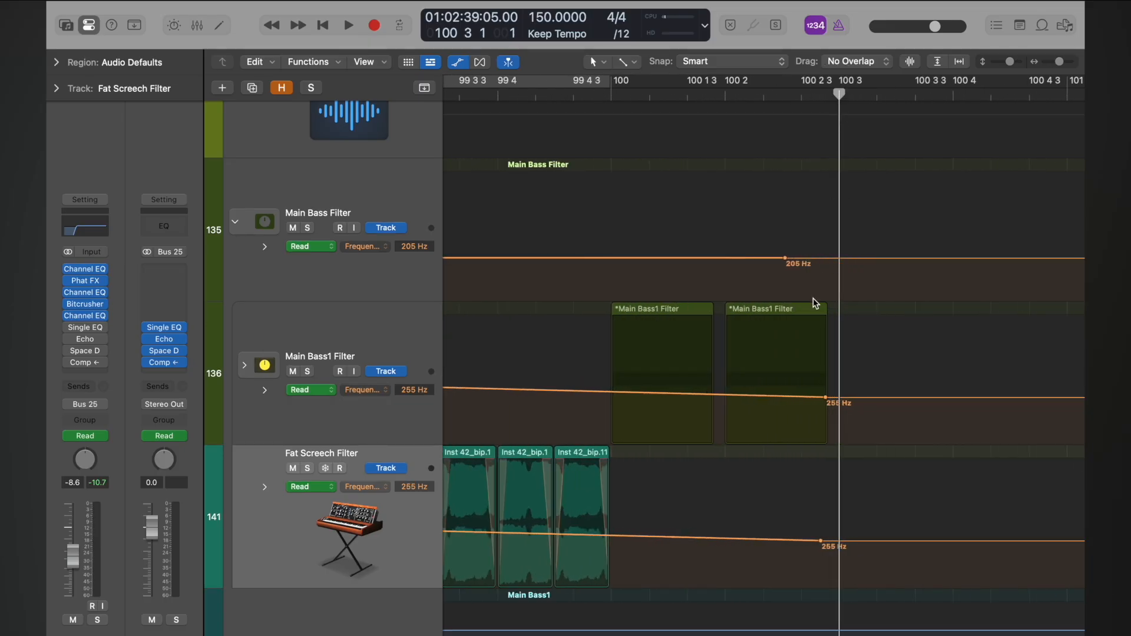
drag(785, 259, 841, 256)
- Raise the Main Bass Filter stack's bar 97 Frequency point to 2400 Hz and shift it just before the first bass region
key(super+Left)
key(super+Left)
key(super+Left)
key(super+Left)
key(super+Left)
key(super+Left)
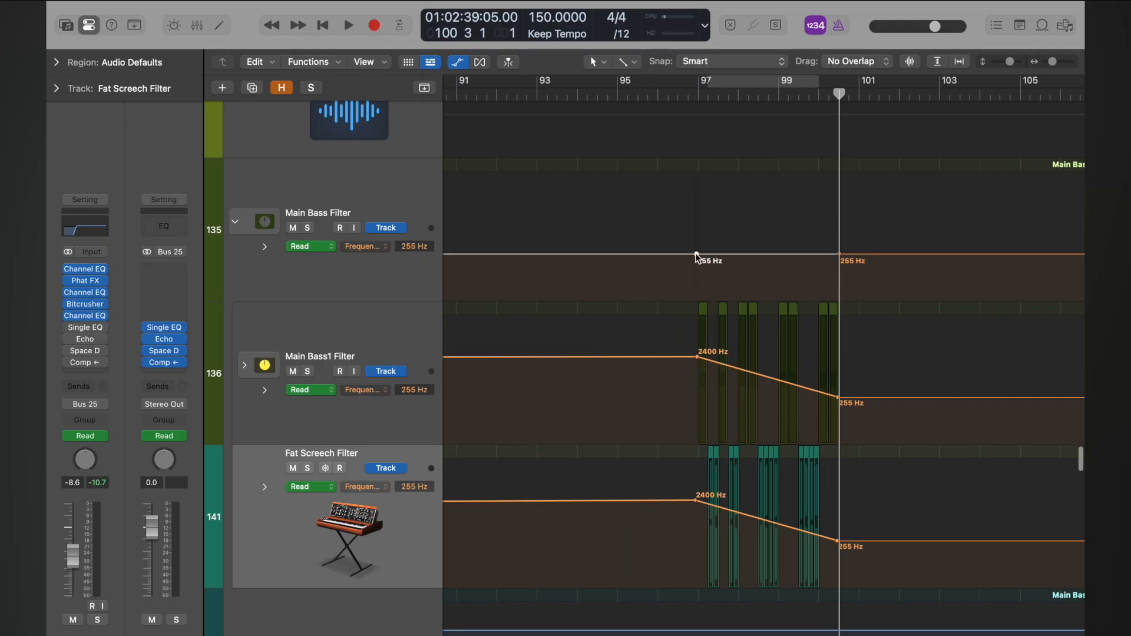
click(700, 94)
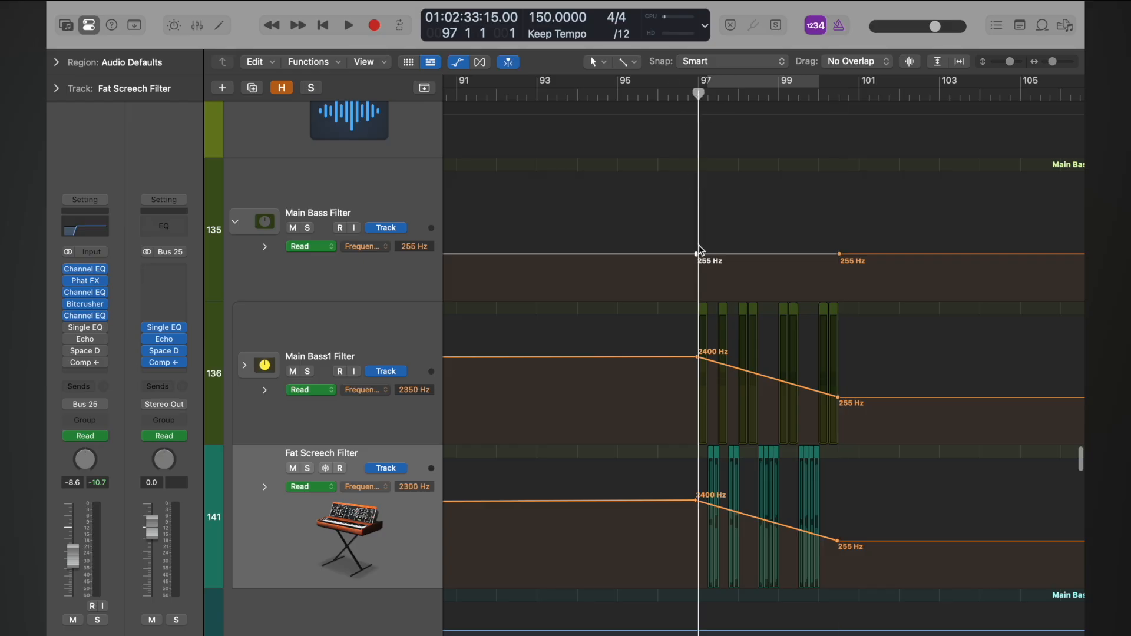
drag(696, 255, 699, 215)
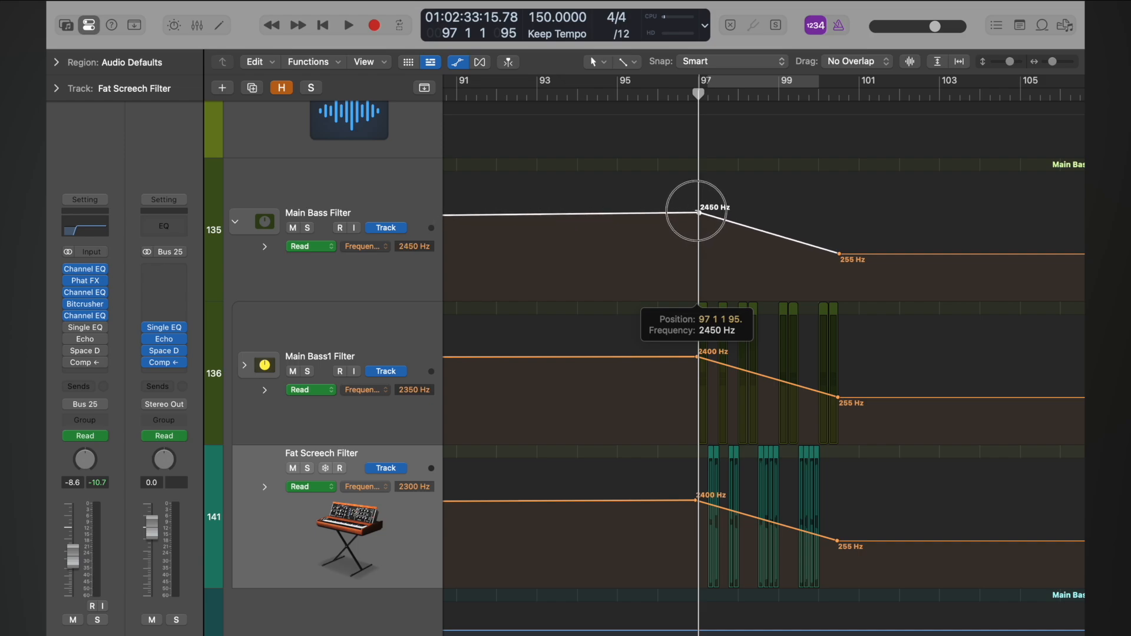
drag(698, 212, 698, 213)
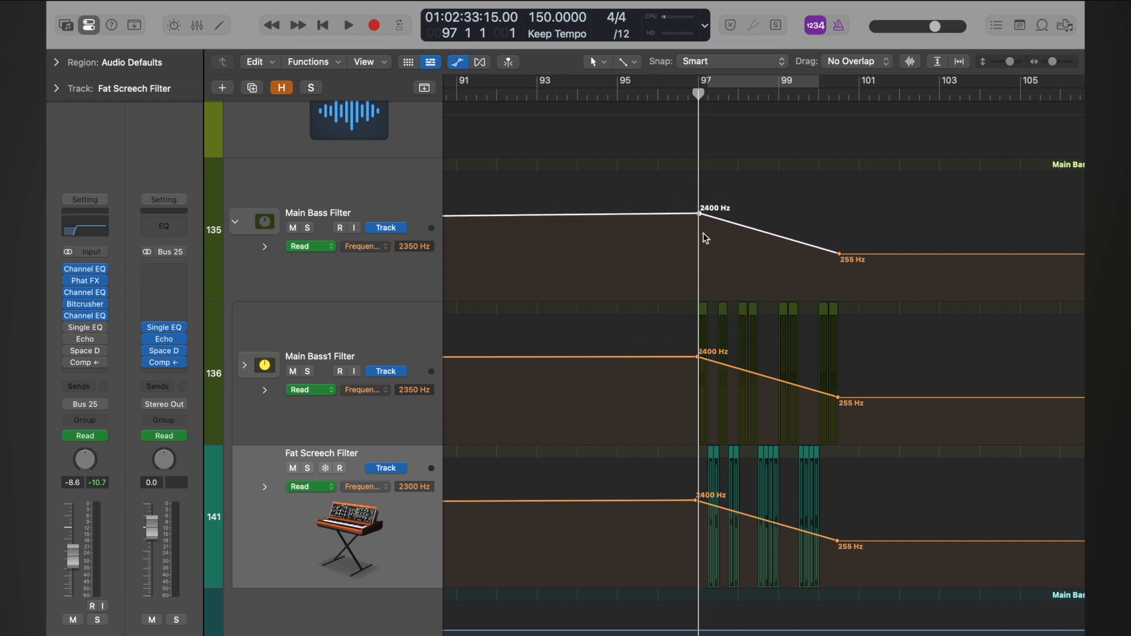
scroll(706, 230, up, 5)
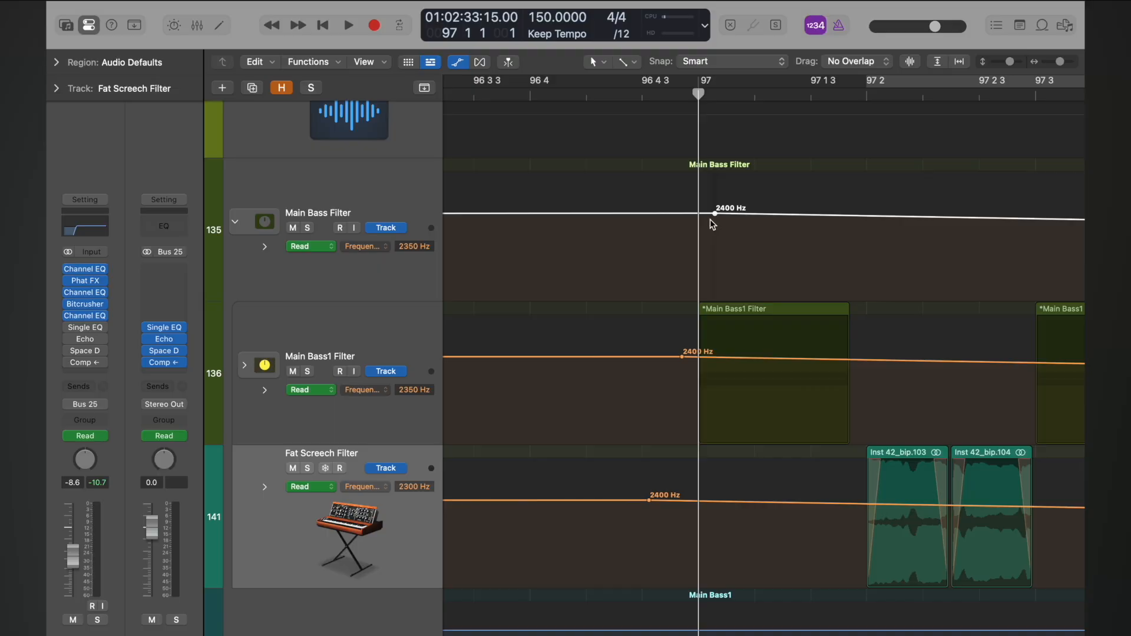
drag(715, 213, 686, 215)
scroll(686, 218, down, 5)
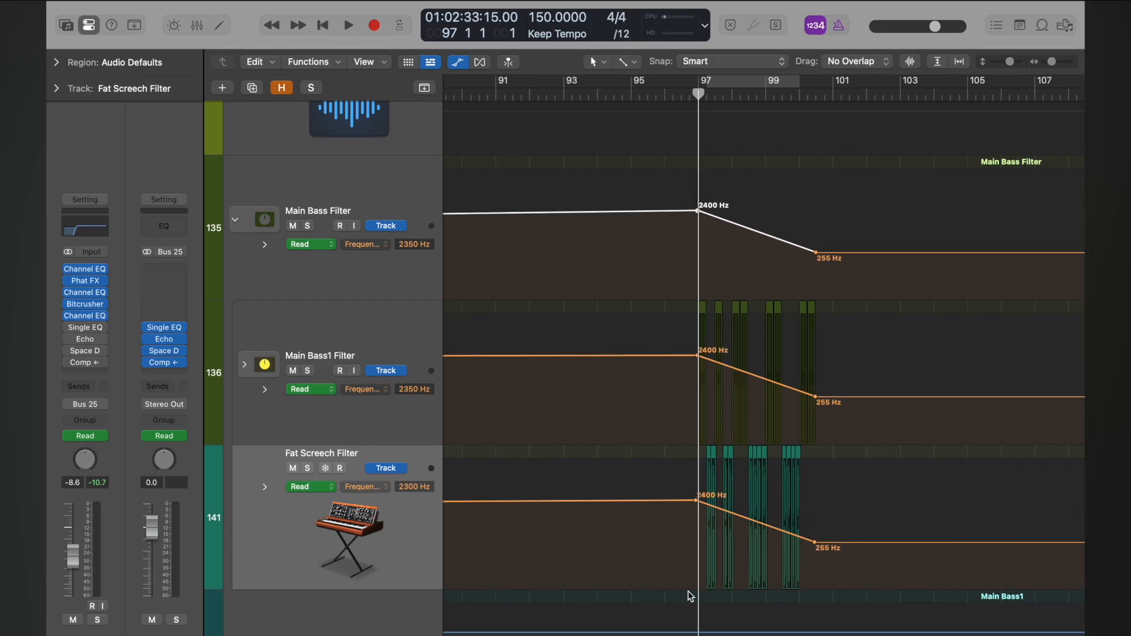
- Hide the automation and play the soloed Main Bass Filter stack from bar 97
key(a)
scroll(613, 284, down, 5)
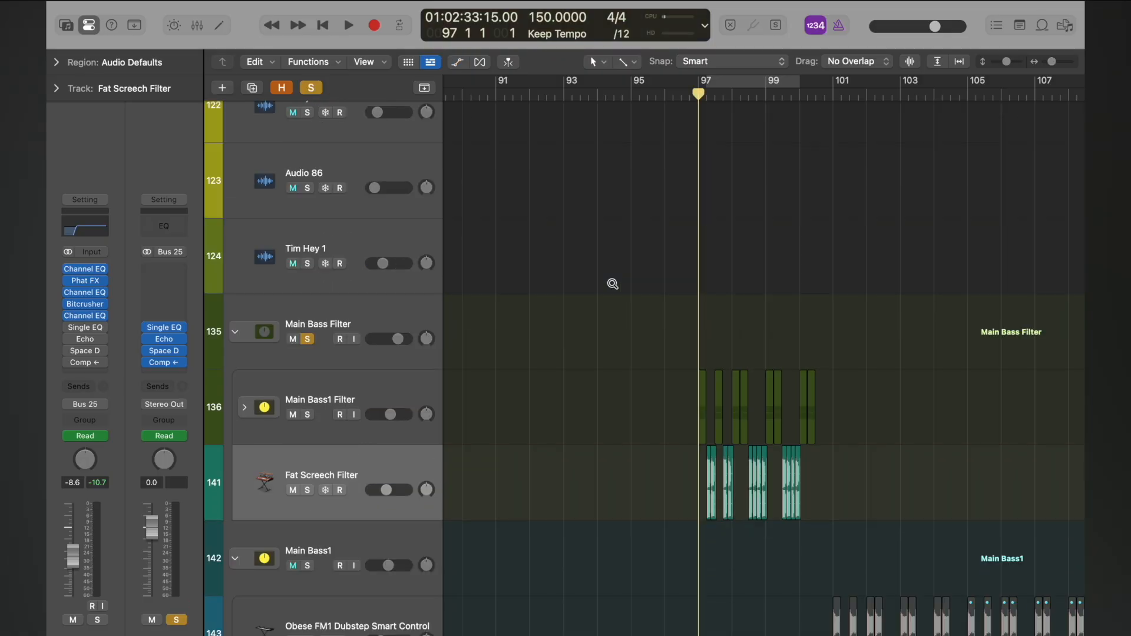
key(space)
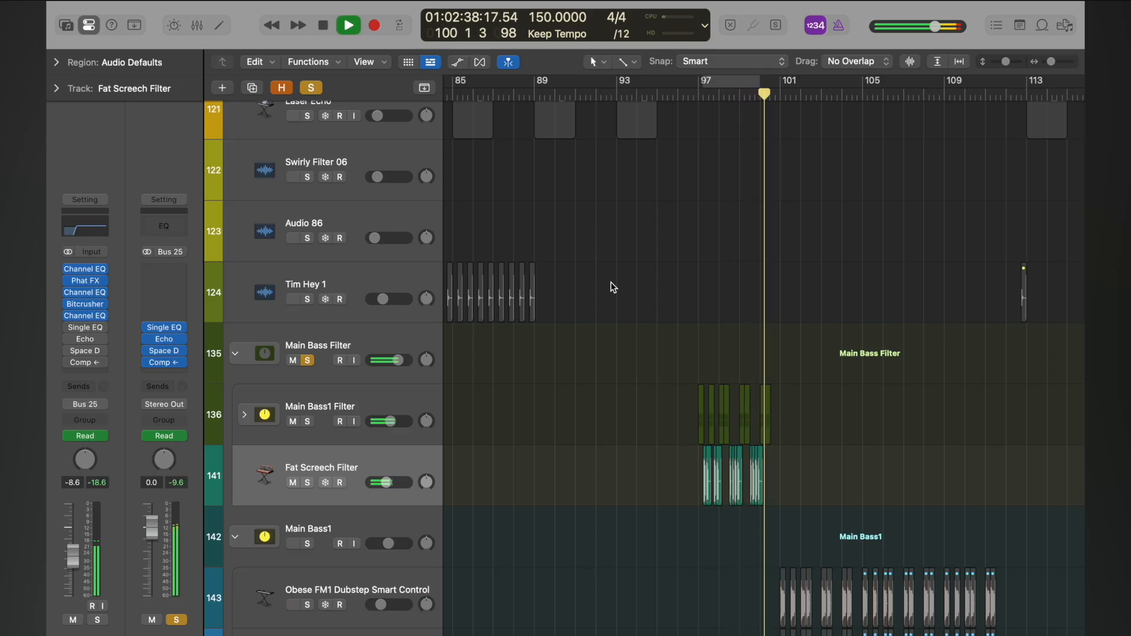
- Turn off solo on the Main Bass Filter stack and collapse it
click(308, 360)
scroll(731, 424, down, 5)
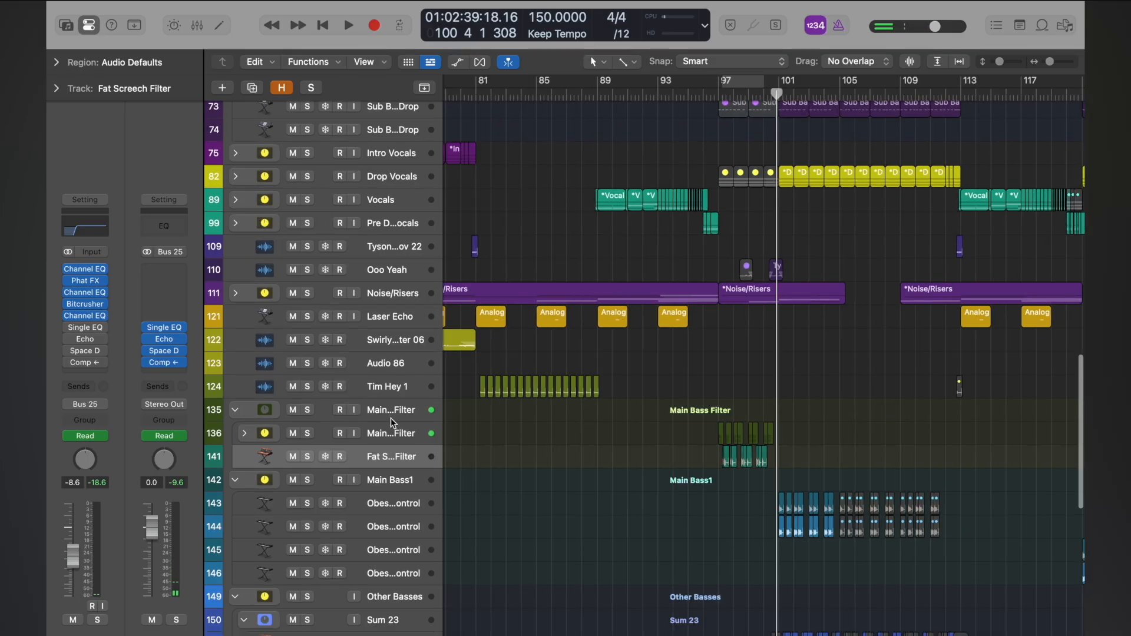
click(306, 417)
click(236, 410)
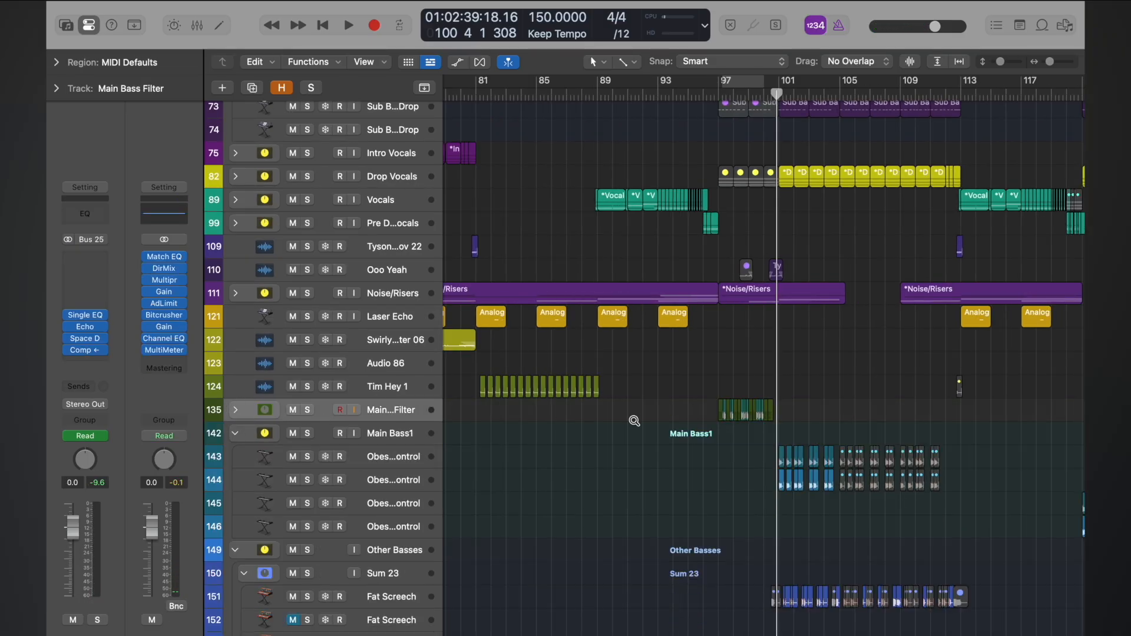
- Play the full arrangement from bar 97 to hear the Main Bass Filter stack in context
scroll(634, 421, up, 5)
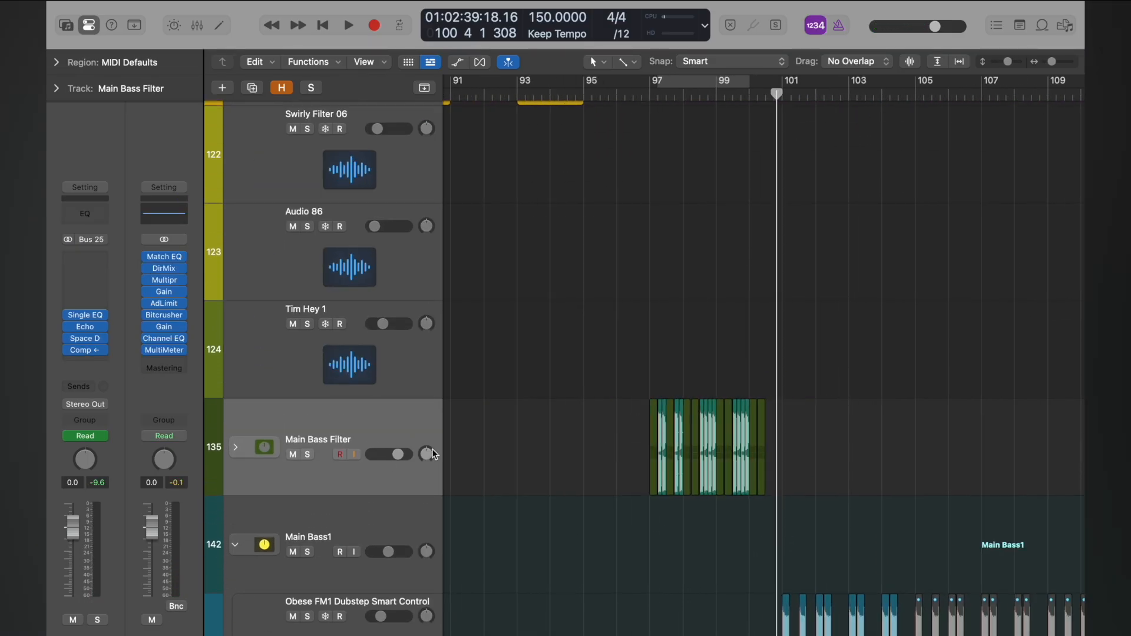
scroll(734, 442, up, 3)
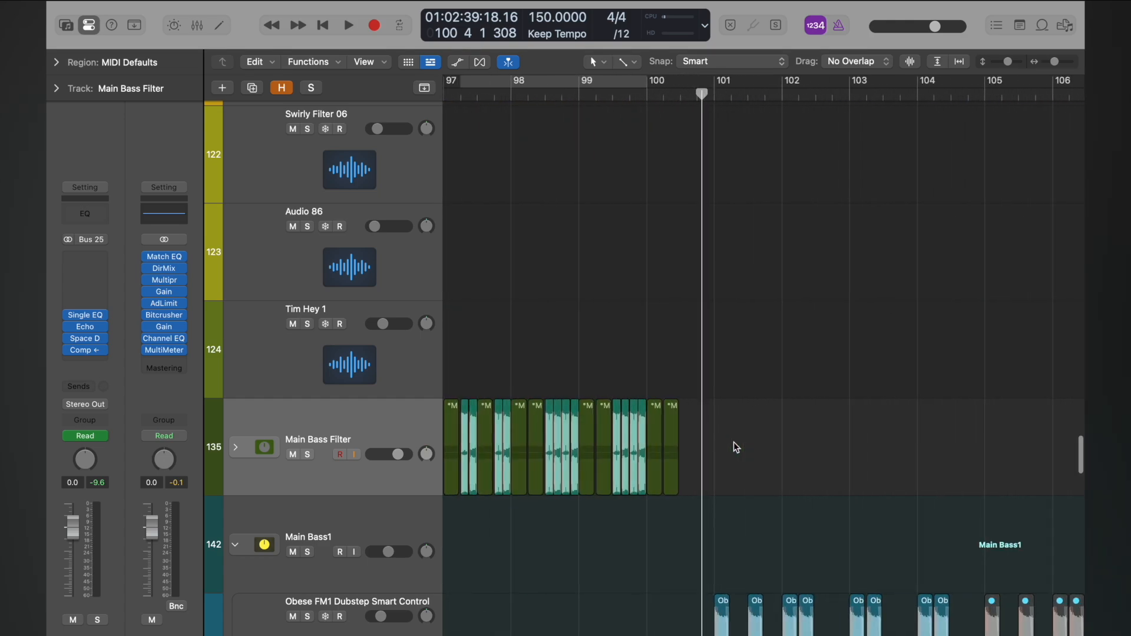
scroll(733, 442, down, 5)
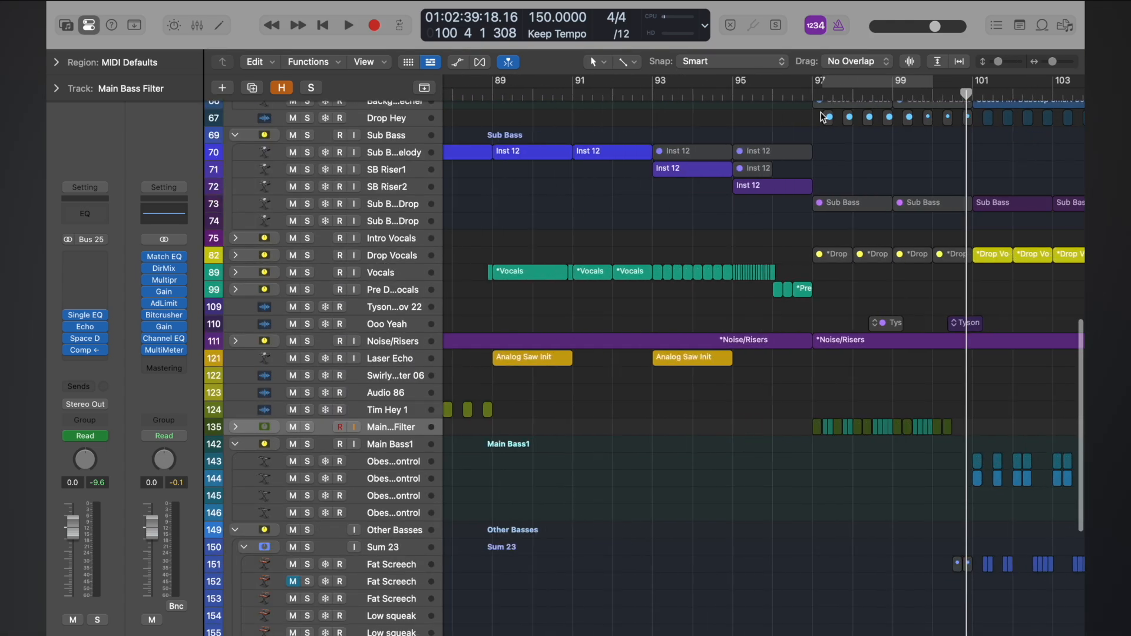
click(817, 92)
key(space)
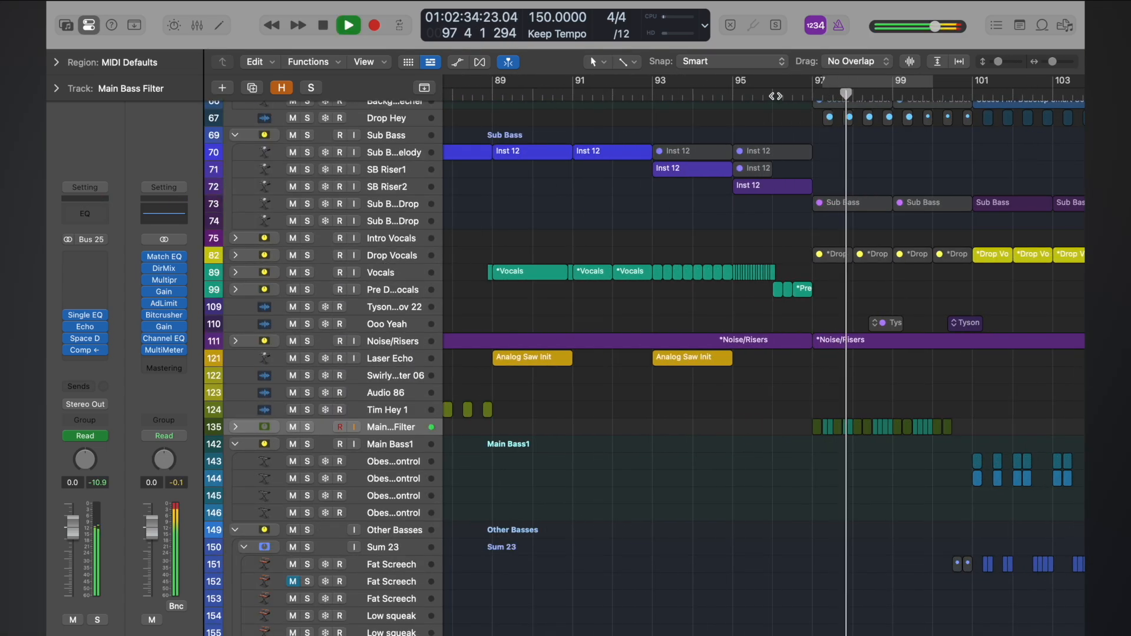
- Move the bar 97 crash region from the first Crash track in Drums Drop down to the second Crash track
scroll(967, 424, down, 3)
scroll(967, 424, up, 10)
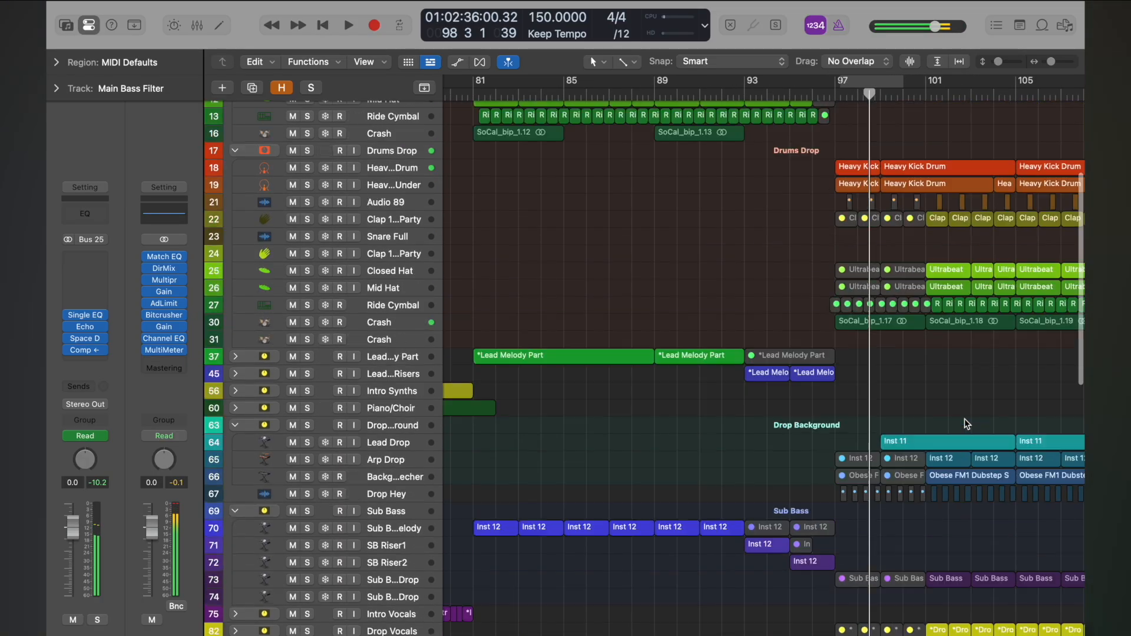
scroll(967, 423, up, 2)
click(404, 365)
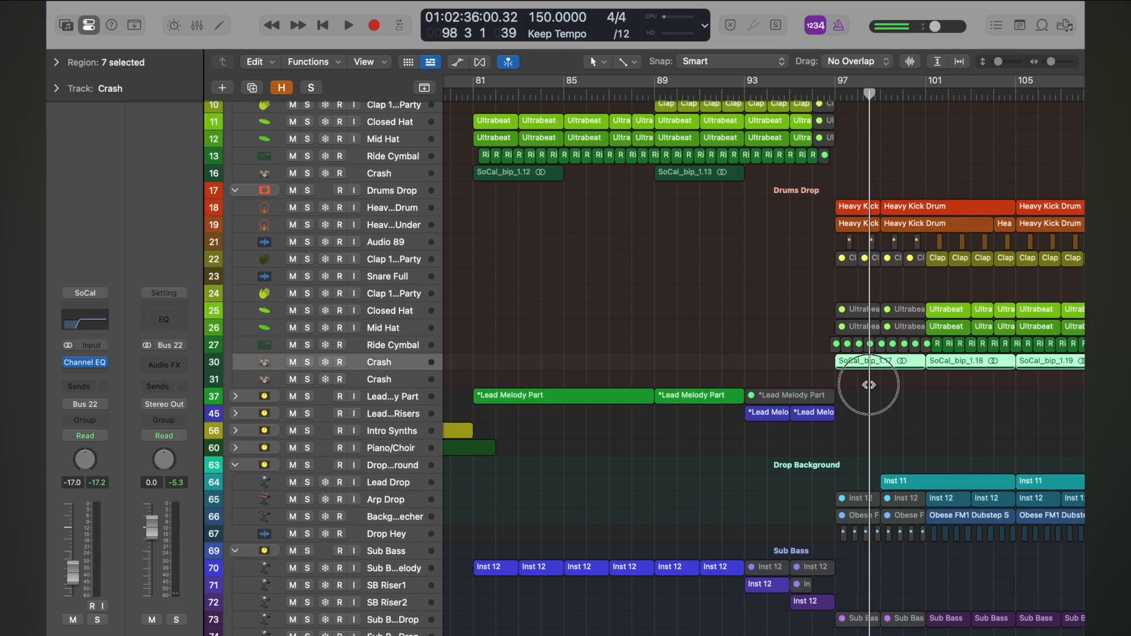
drag(849, 370, 849, 388)
click(384, 379)
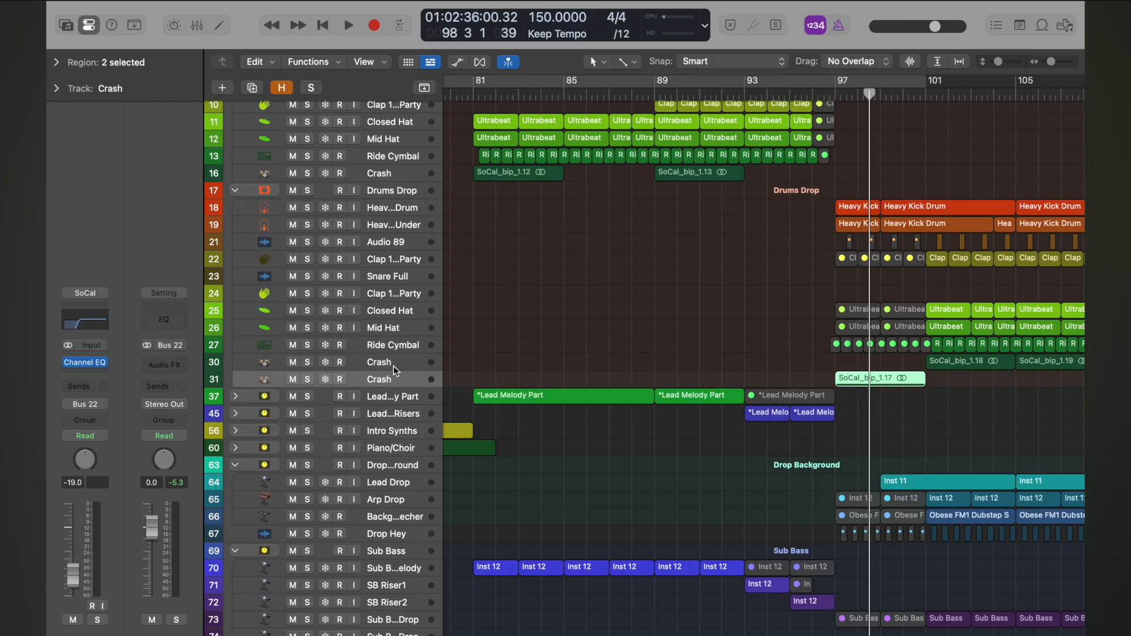
click(393, 366)
- Play from bar 97, then replay the build-up from about bar 92 through to bar 101
click(842, 93)
key(space)
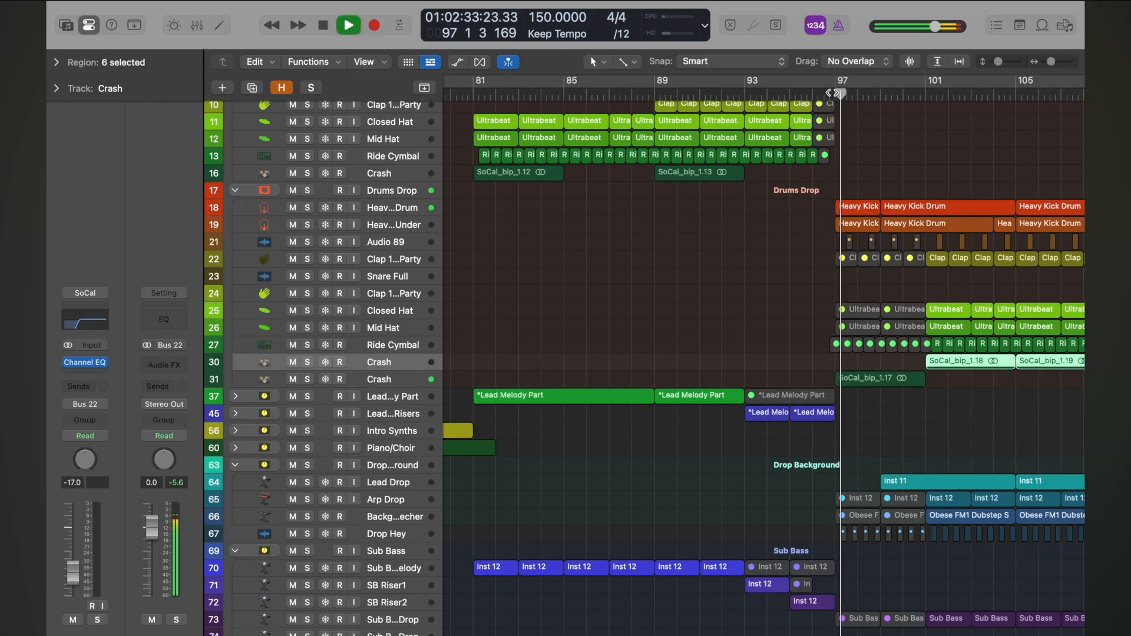
scroll(832, 92, down, 5)
click(832, 92)
scroll(832, 93, up, 5)
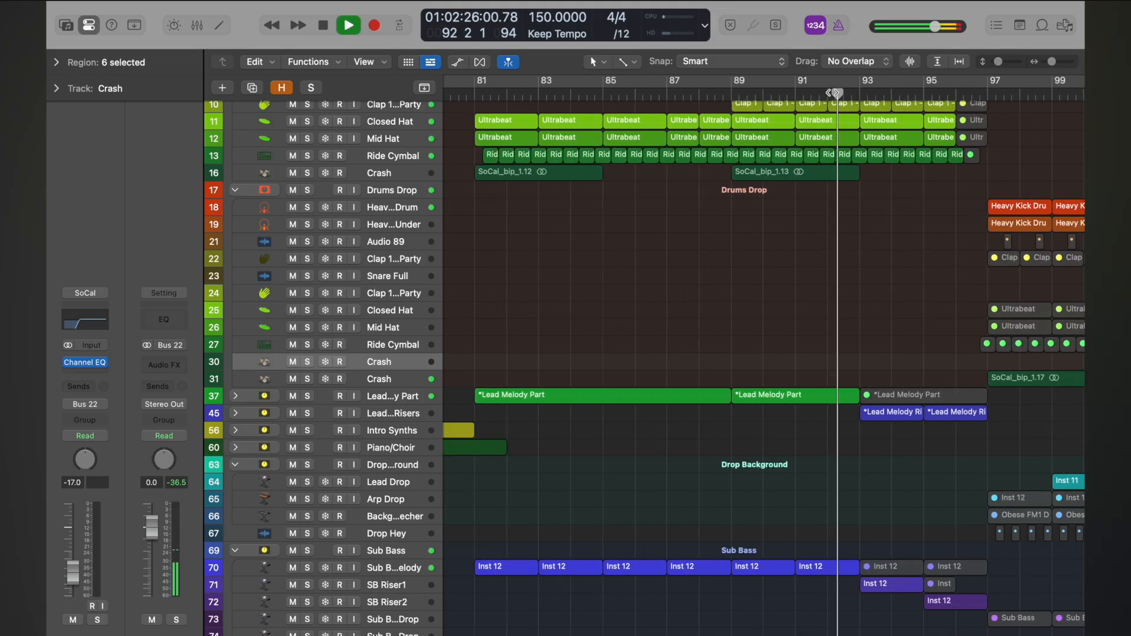
scroll(832, 93, up, 2)
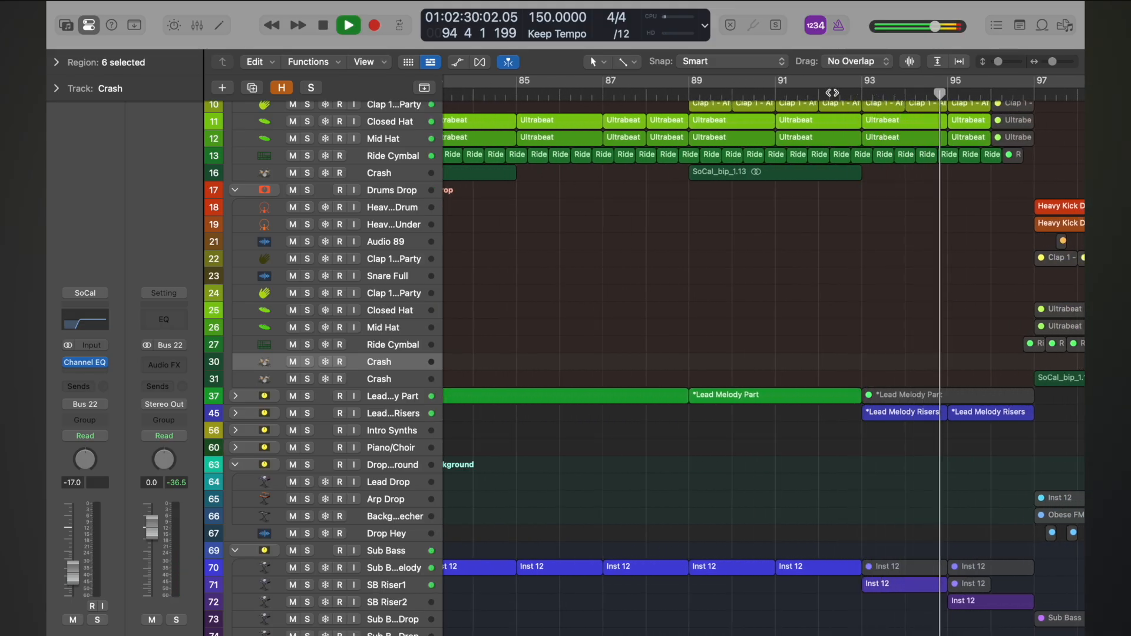
scroll(832, 93, right, 10)
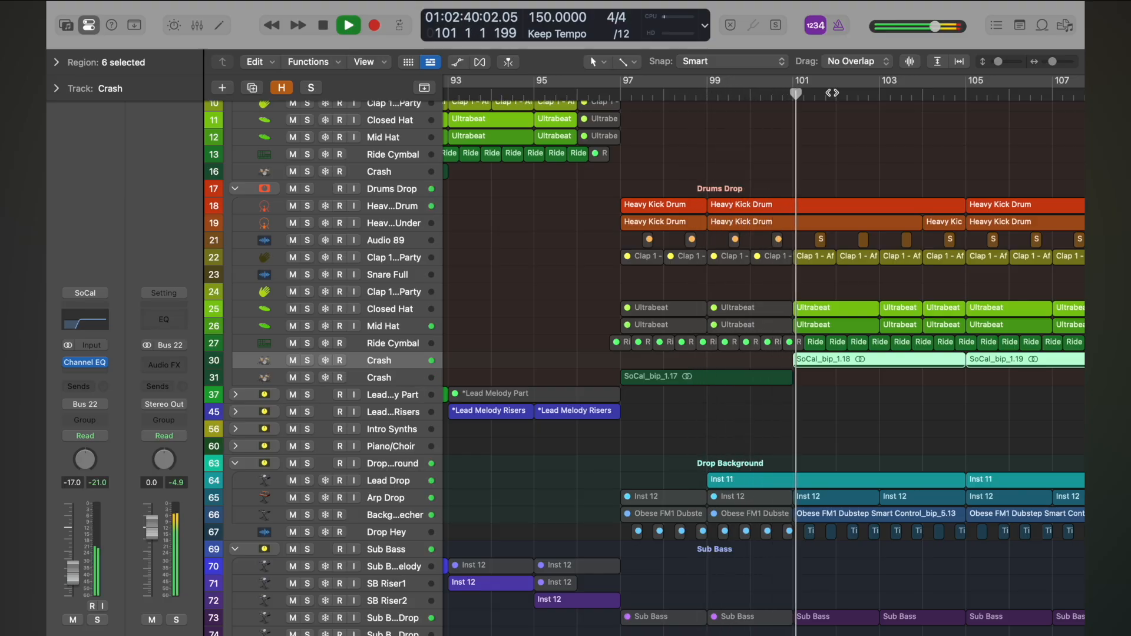
key(space)
- Select the Main Bass Filter stack and lower its volume to -2.0 dB while playing from bar 97
key(z)
key(z)
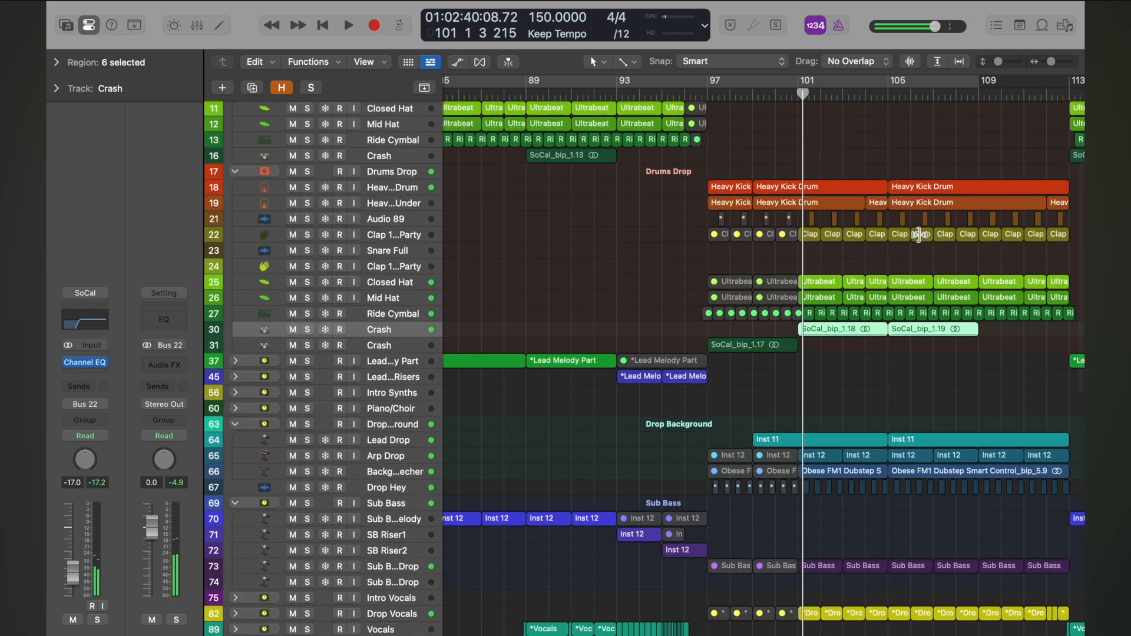
key(z)
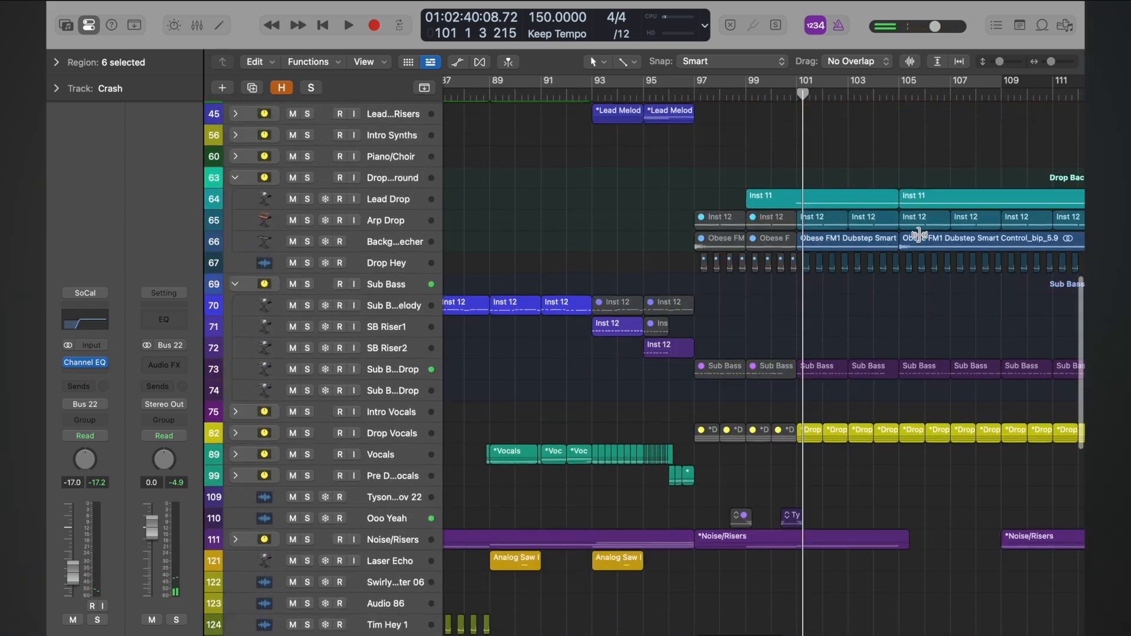
scroll(919, 235, down, 5)
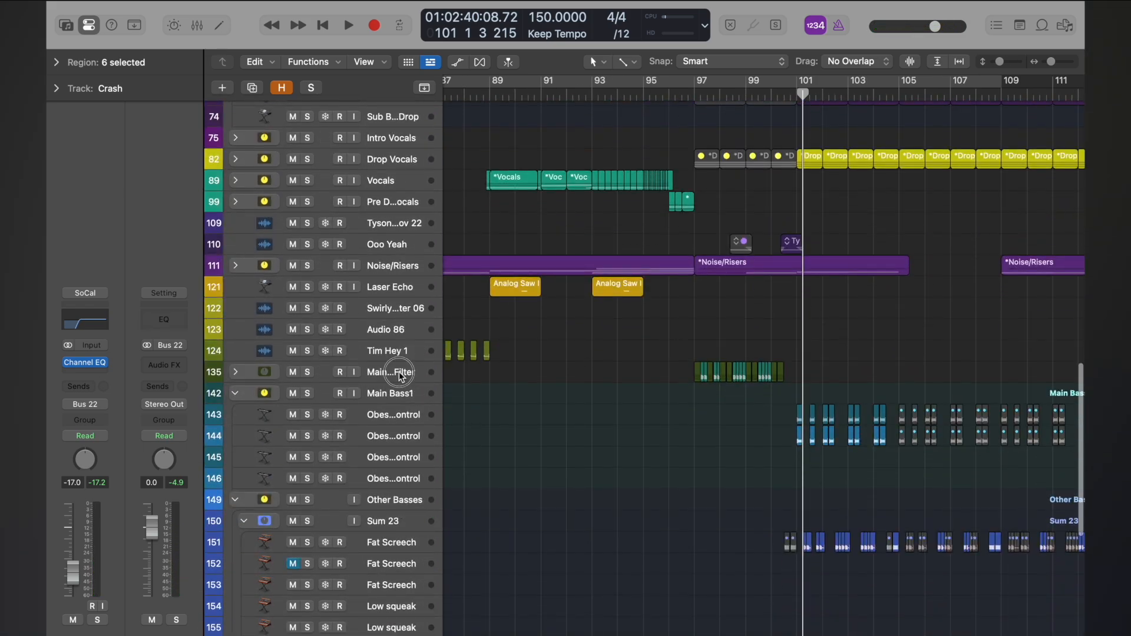
click(609, 372)
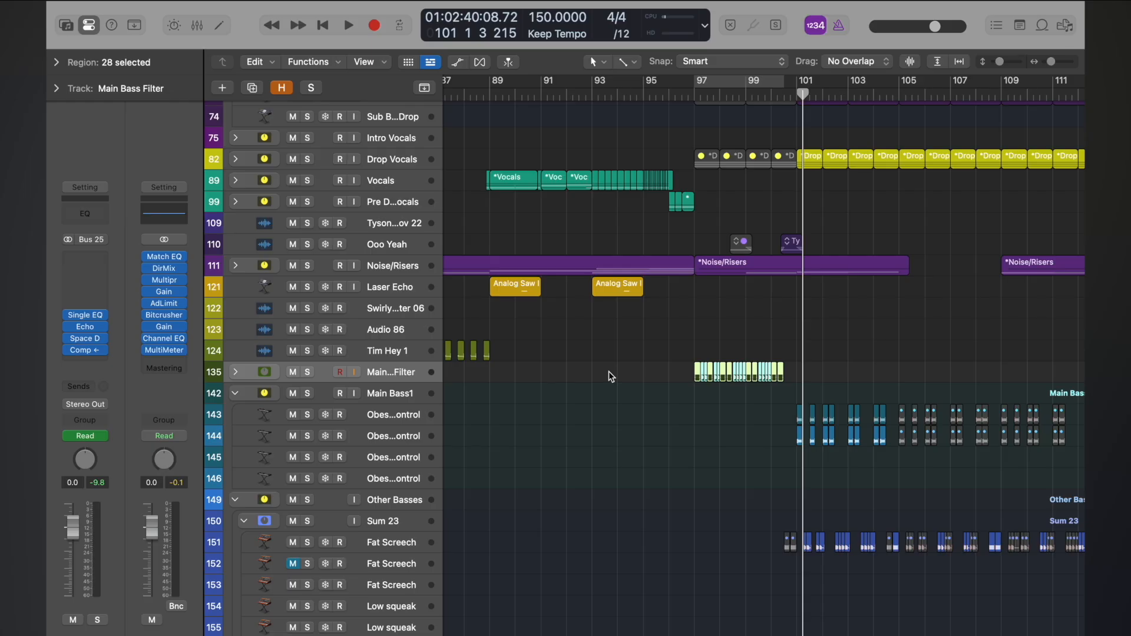
ctrl+alt+click(721, 388)
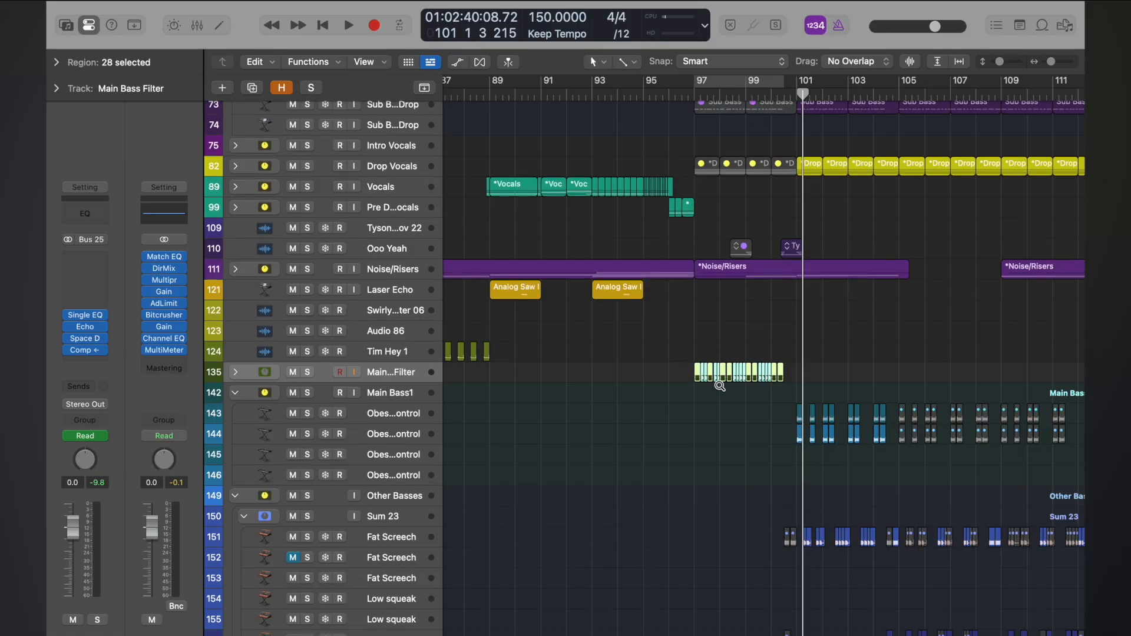
scroll(719, 386, up, 3)
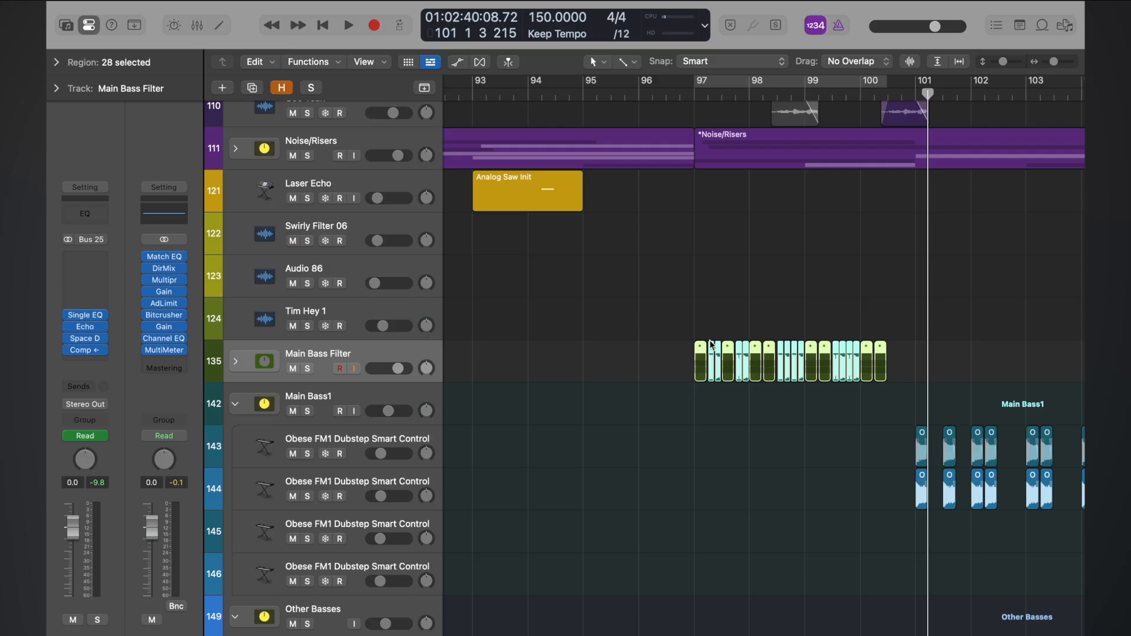
click(695, 94)
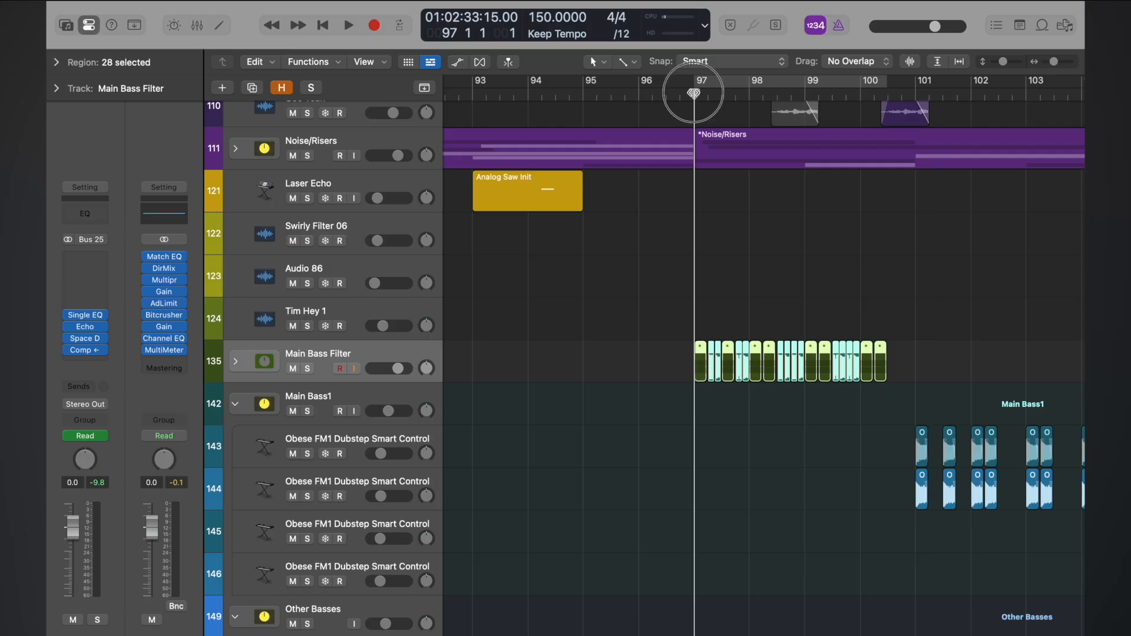
key(space)
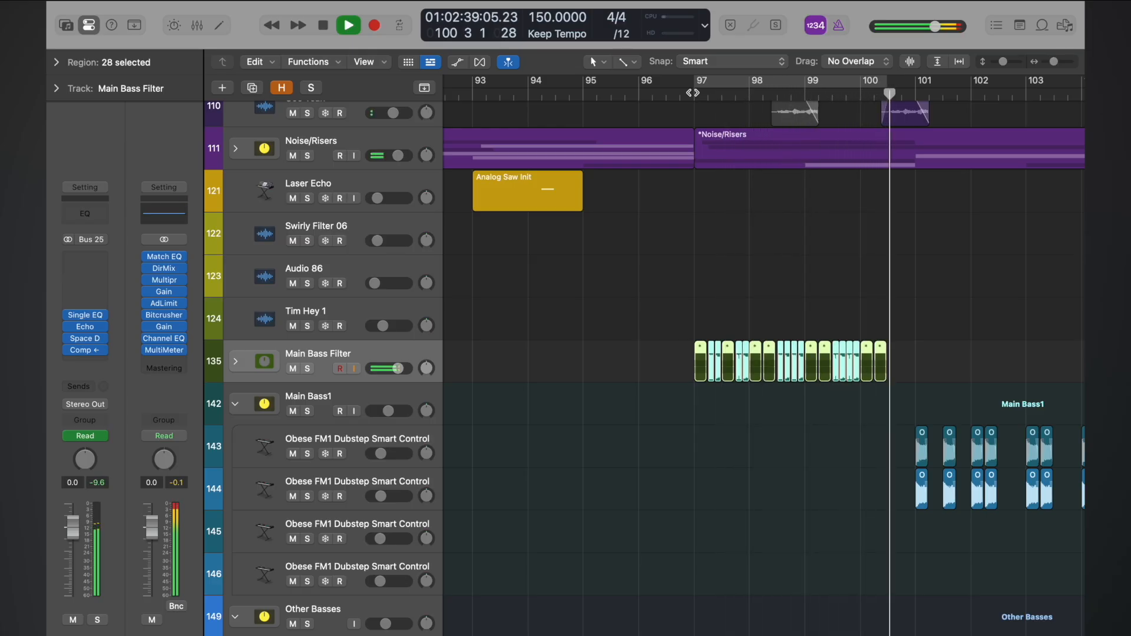
key(space)
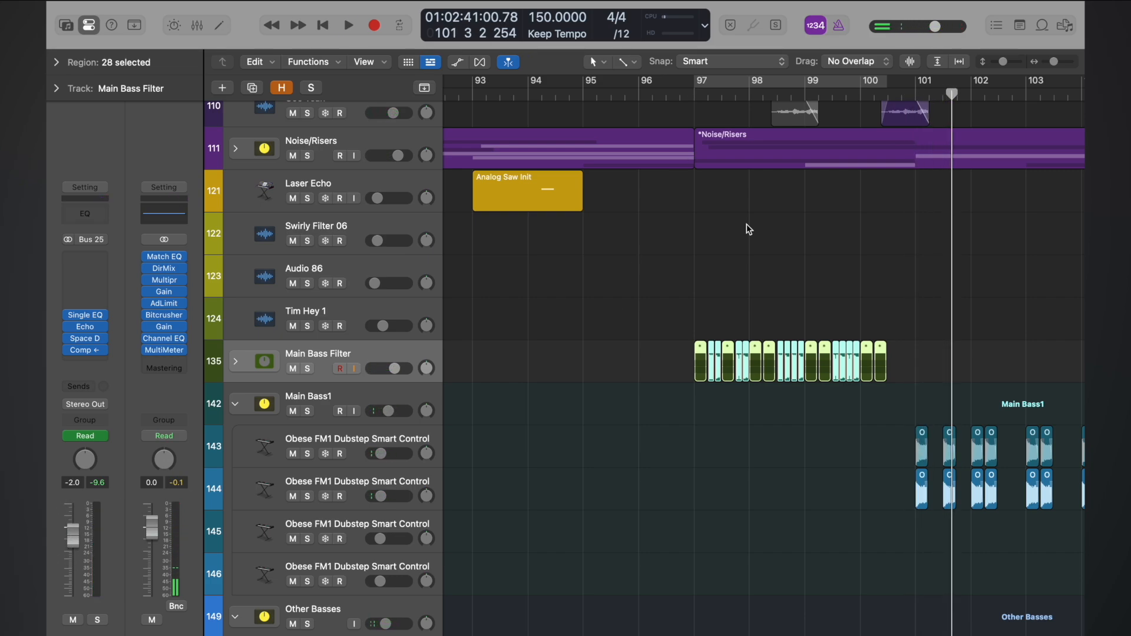
- Replay the section from bar 97 and lower the Main Bass Filter stack's volume to -3.9 dB
click(696, 93)
key(space)
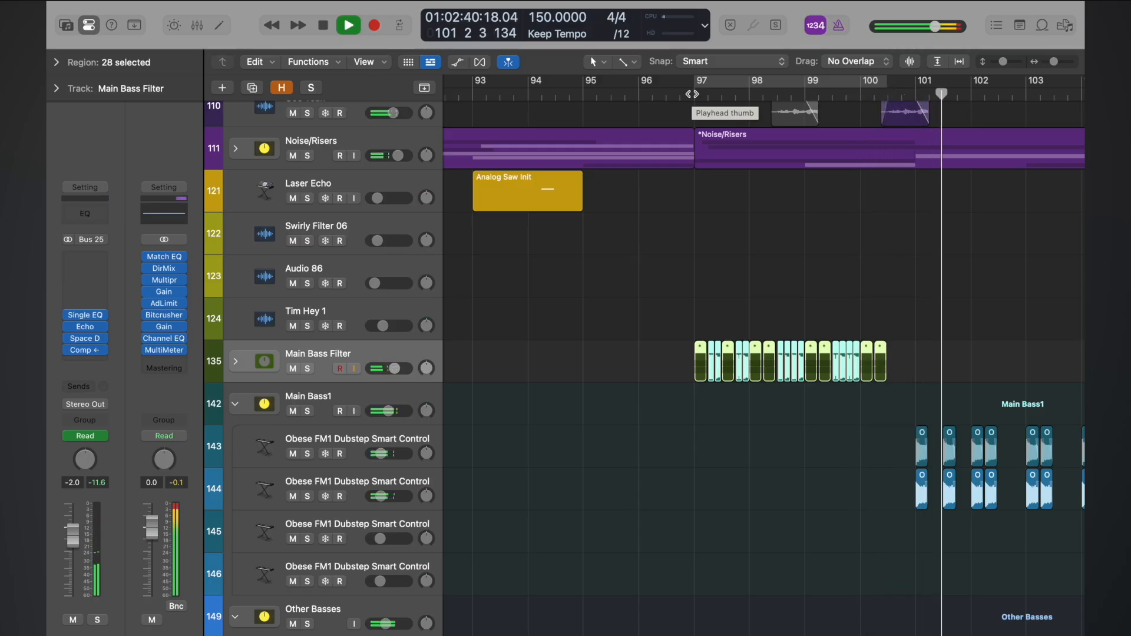
click(696, 94)
drag(73, 535, 72, 553)
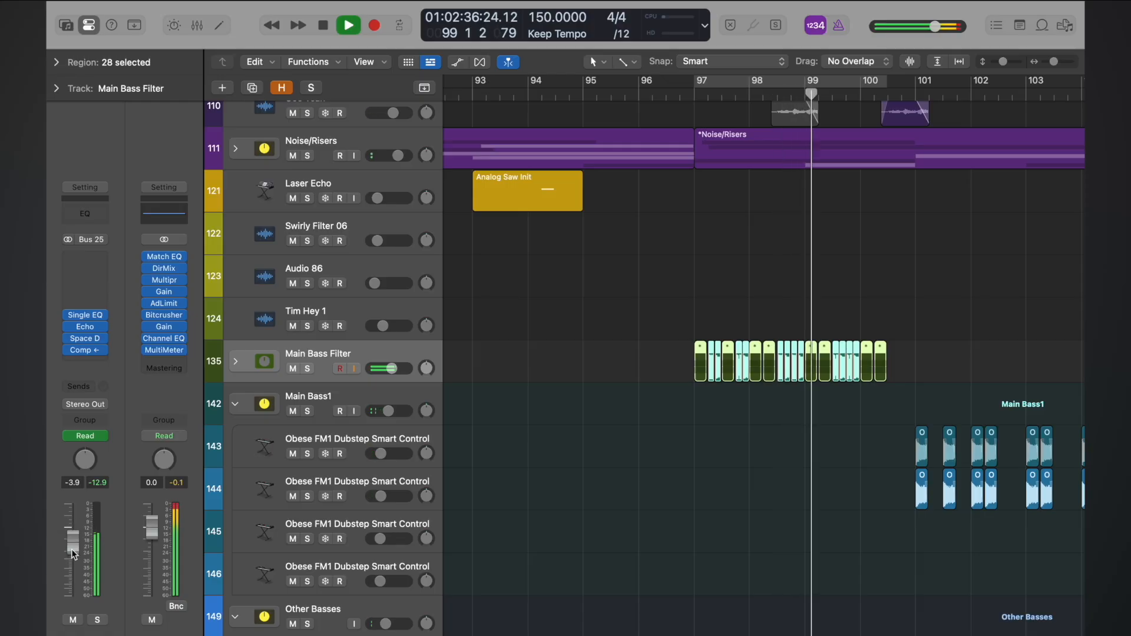
- Replay the filtered bass section around bar 97 and set the Main Bass Filter stack's volume to -2.0 dB
click(673, 99)
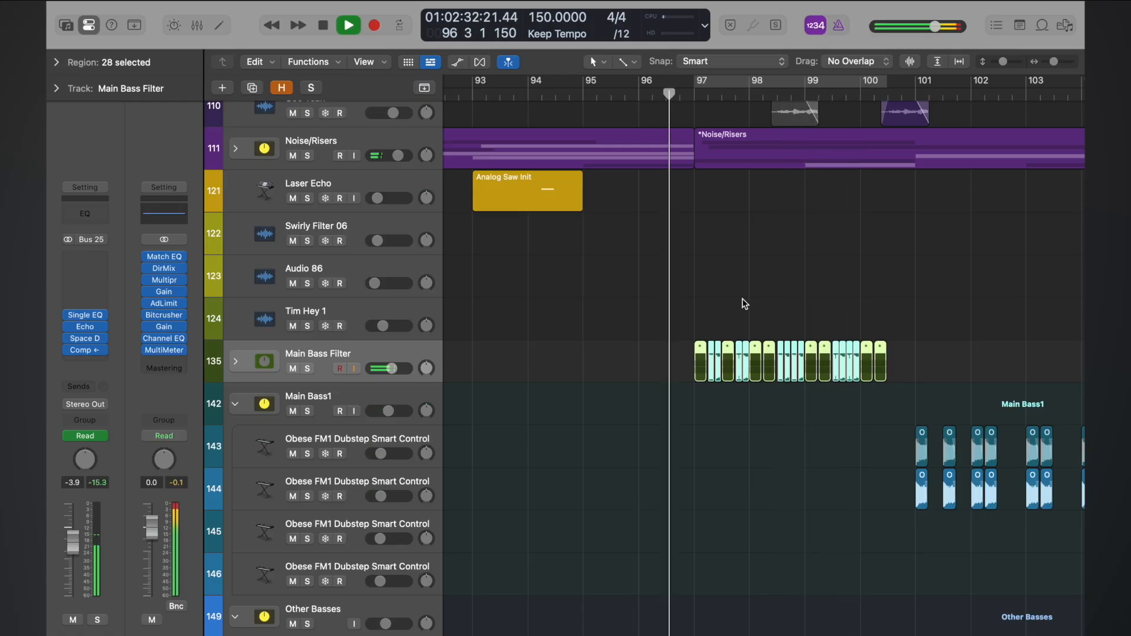
key(super+Up)
key(super+Up)
key(super+Up)
key(super+Up)
key(super+Left)
key(super+Left)
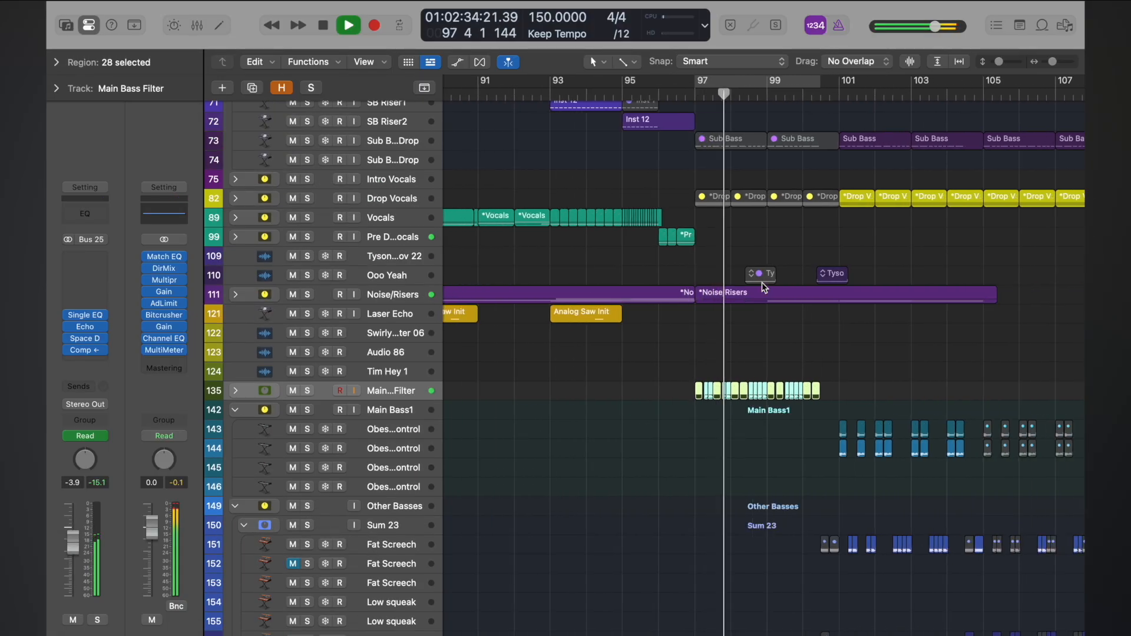
click(694, 99)
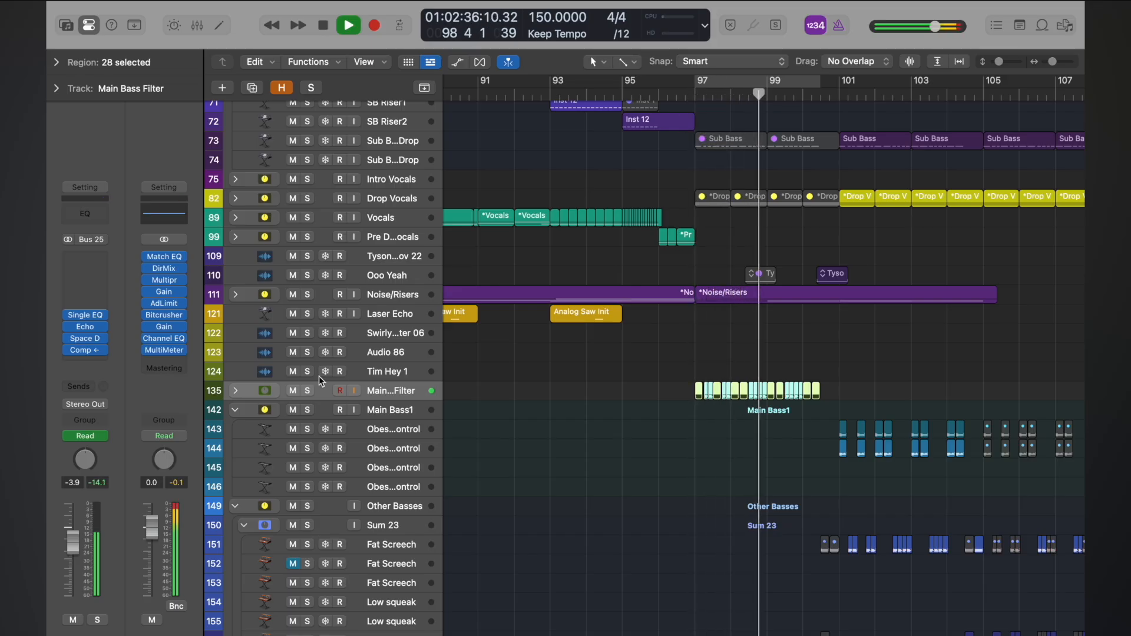
drag(71, 549, 77, 534)
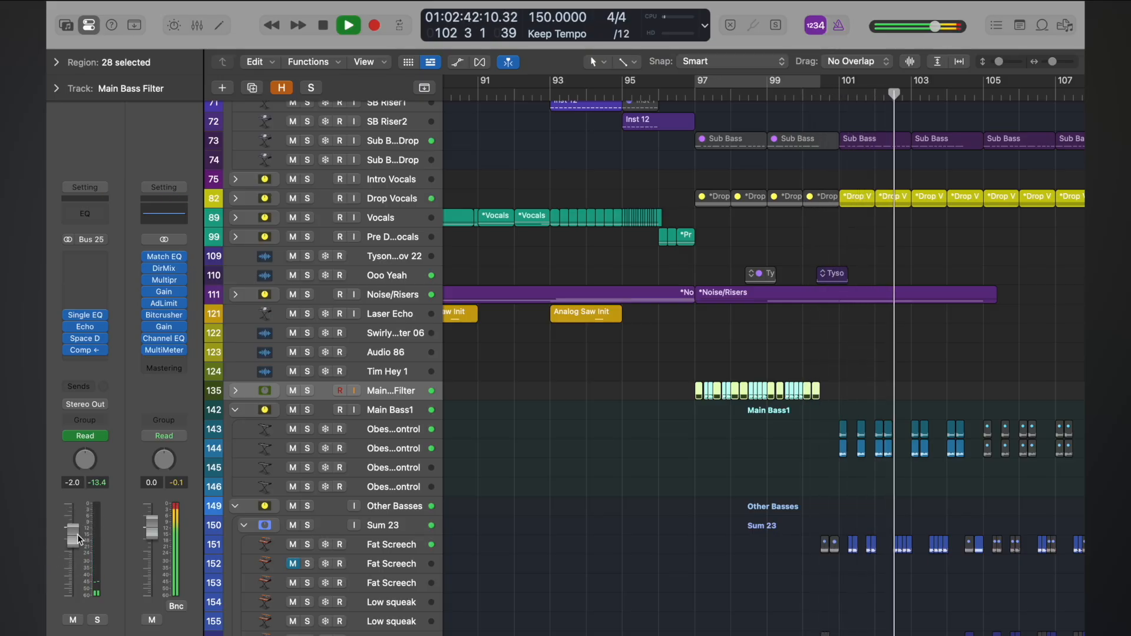
key(space)
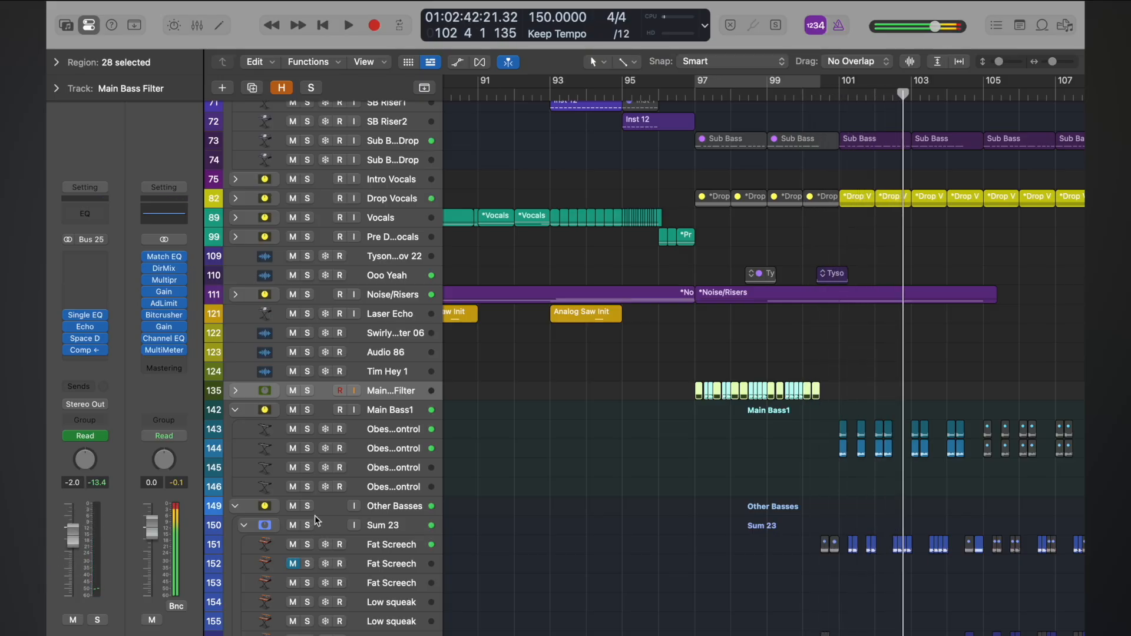
- Play the arrangement from bar 97 into the drop to judge the filtered basses against the full basses
click(694, 98)
key(space)
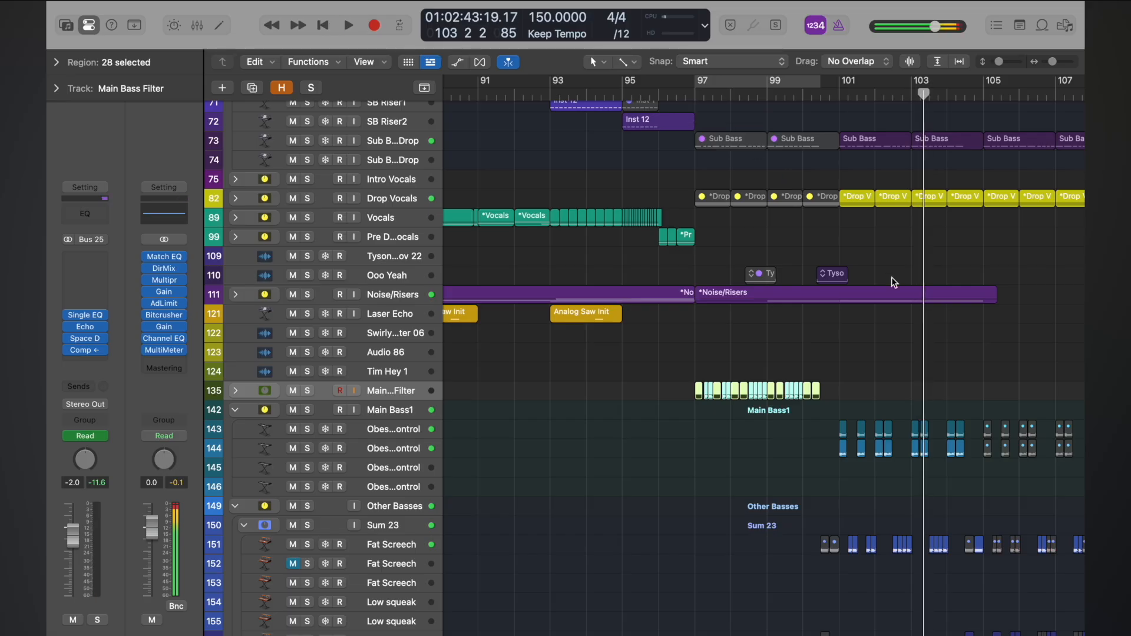
scroll(892, 278, down, 5)
scroll(893, 278, left, 5)
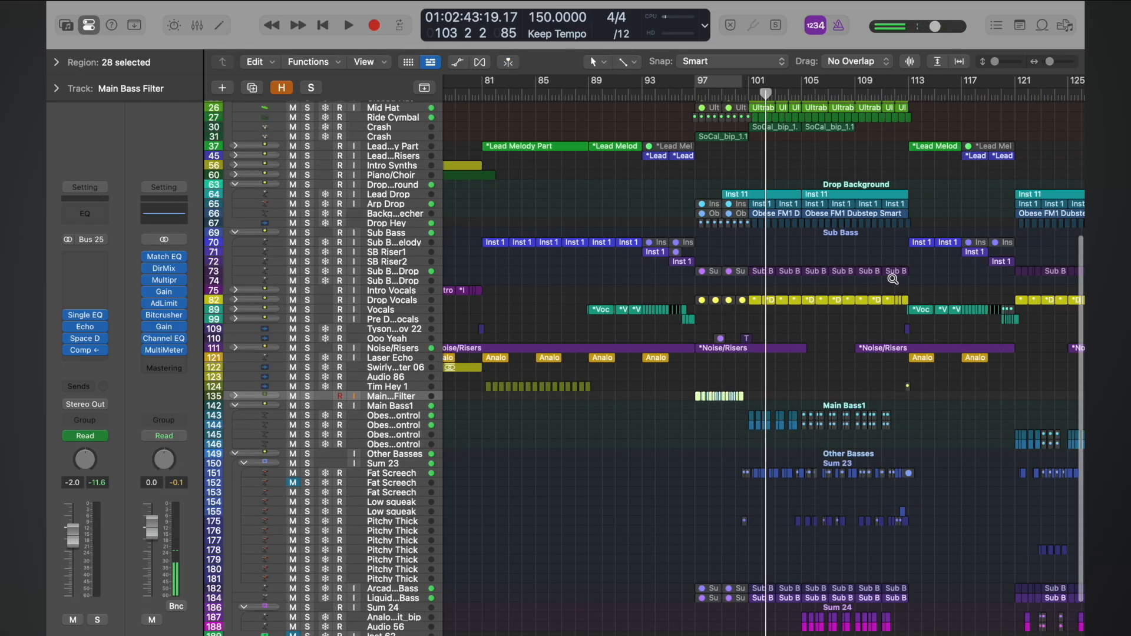
scroll(893, 278, right, 5)
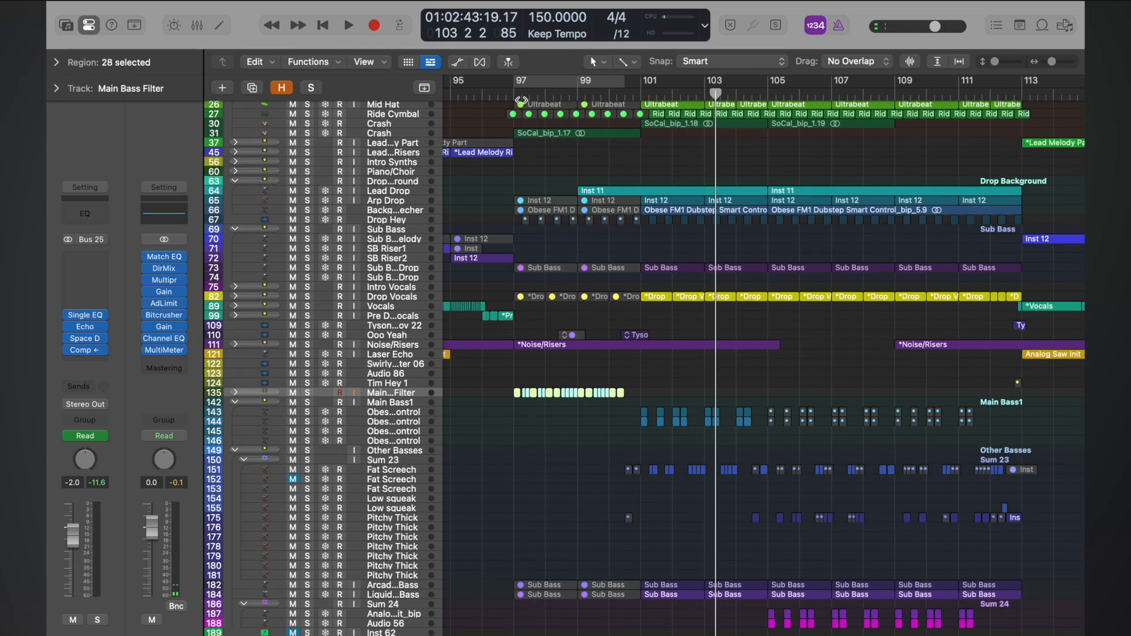
click(521, 100)
key(space)
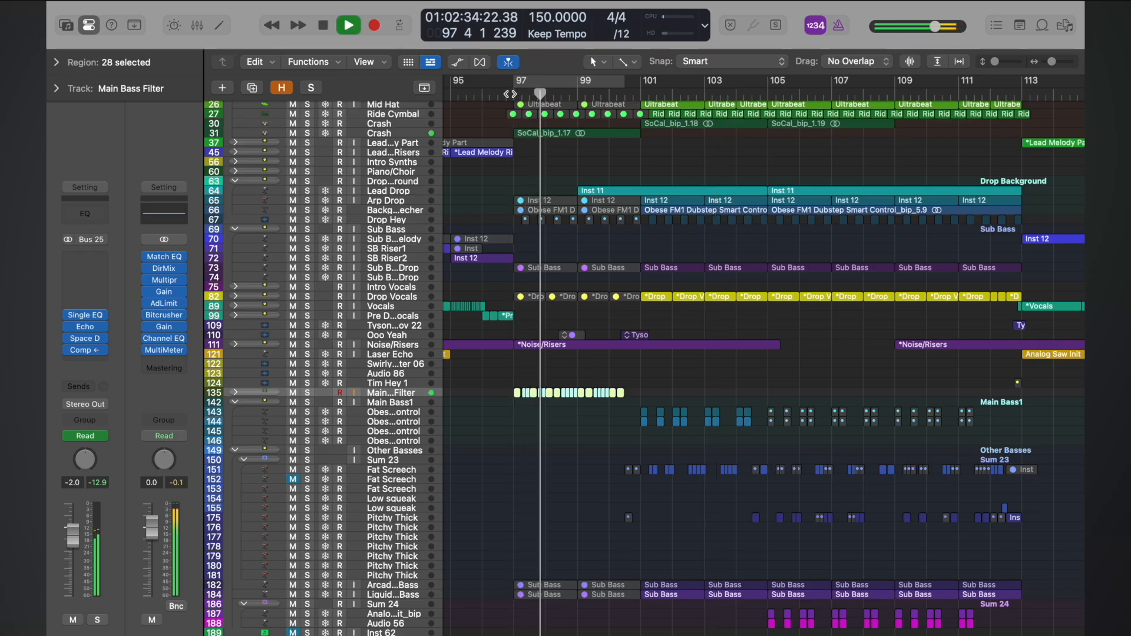
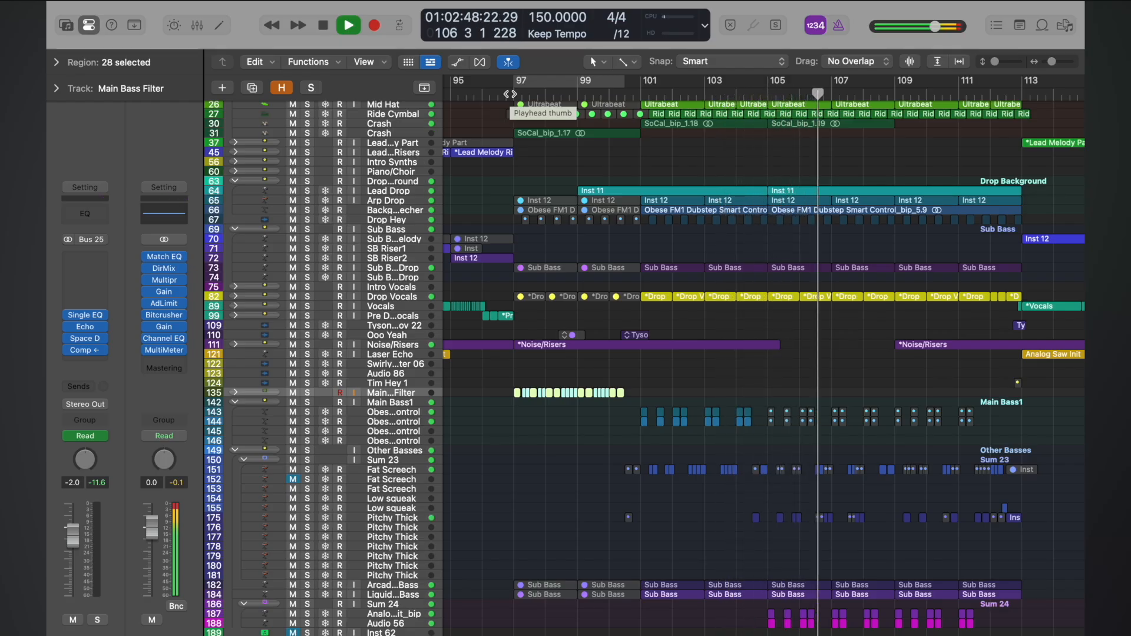
- Check the Stereo Out's MultiMeter analyzer during playback, close it, and open the Stereo Out's Channel EQ
click(165, 351)
click(603, 188)
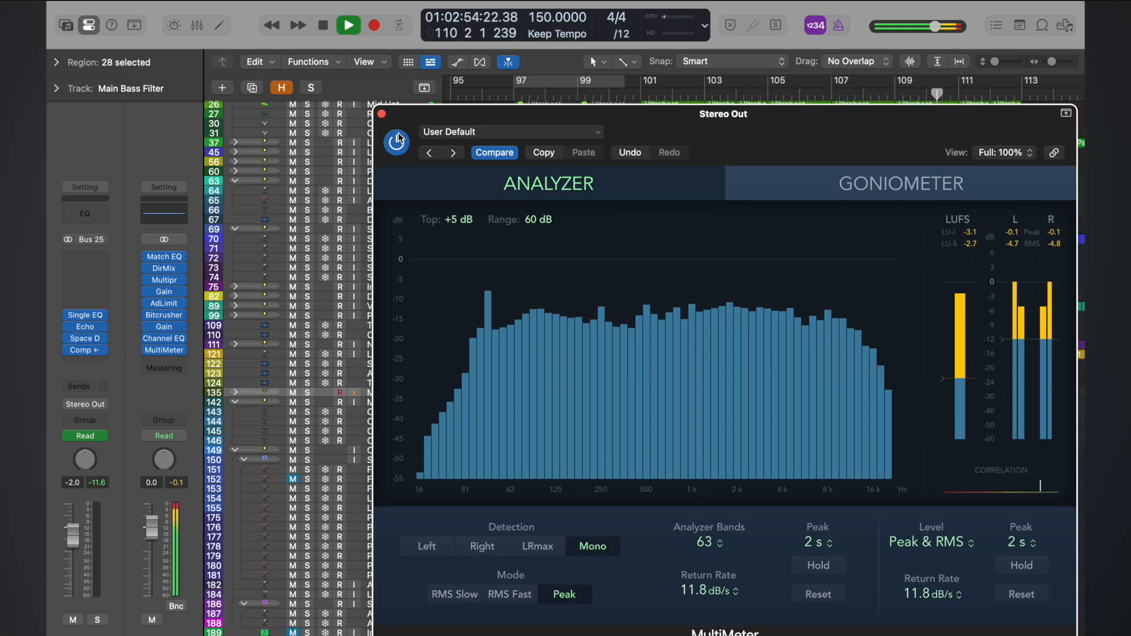
click(382, 114)
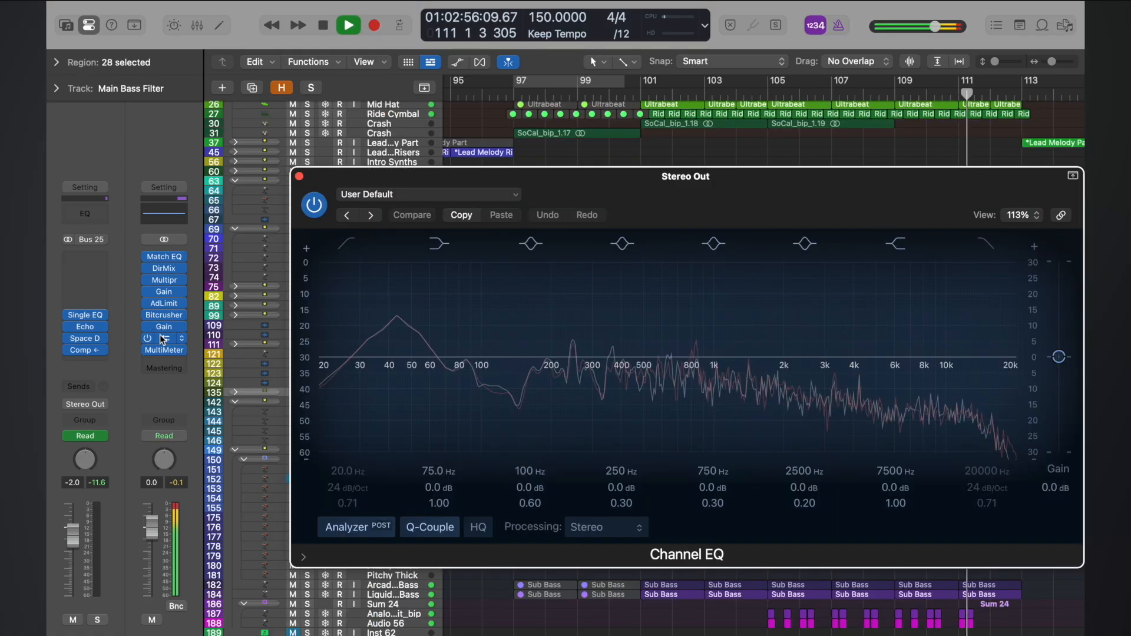
click(162, 338)
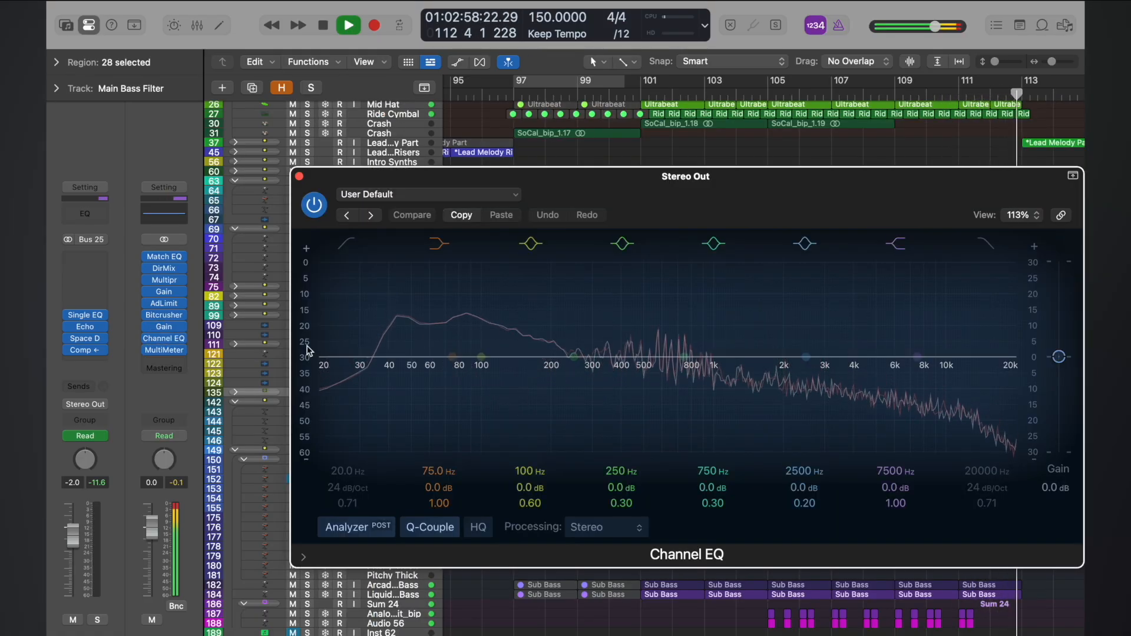
- Close the Stereo Out's Channel EQ and stop playback
click(299, 176)
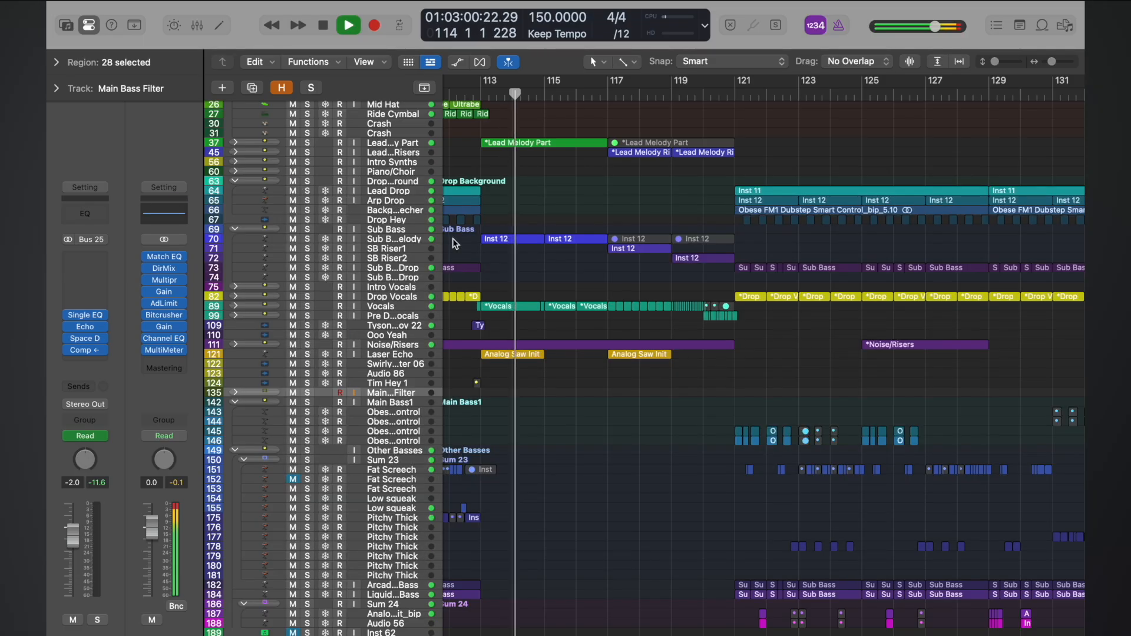
key(space)
ctrl+alt+click(791, 483)
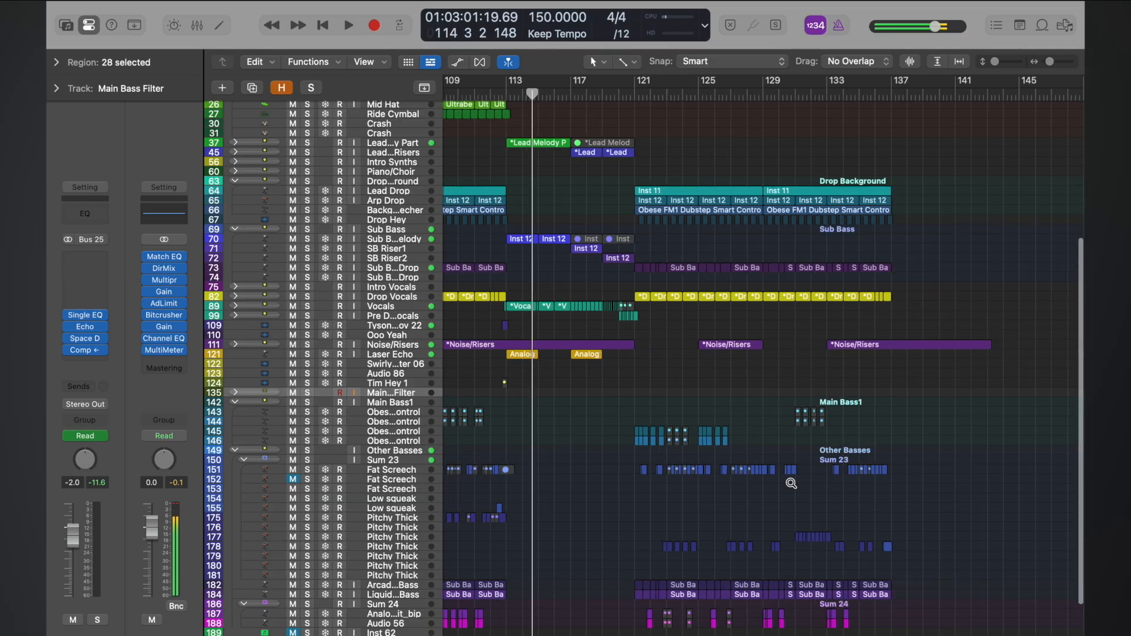
- Select the Ooo Yeah track and locate its background vocal regions just before bar 27
scroll(791, 483, left, 4)
scroll(791, 483, up, 5)
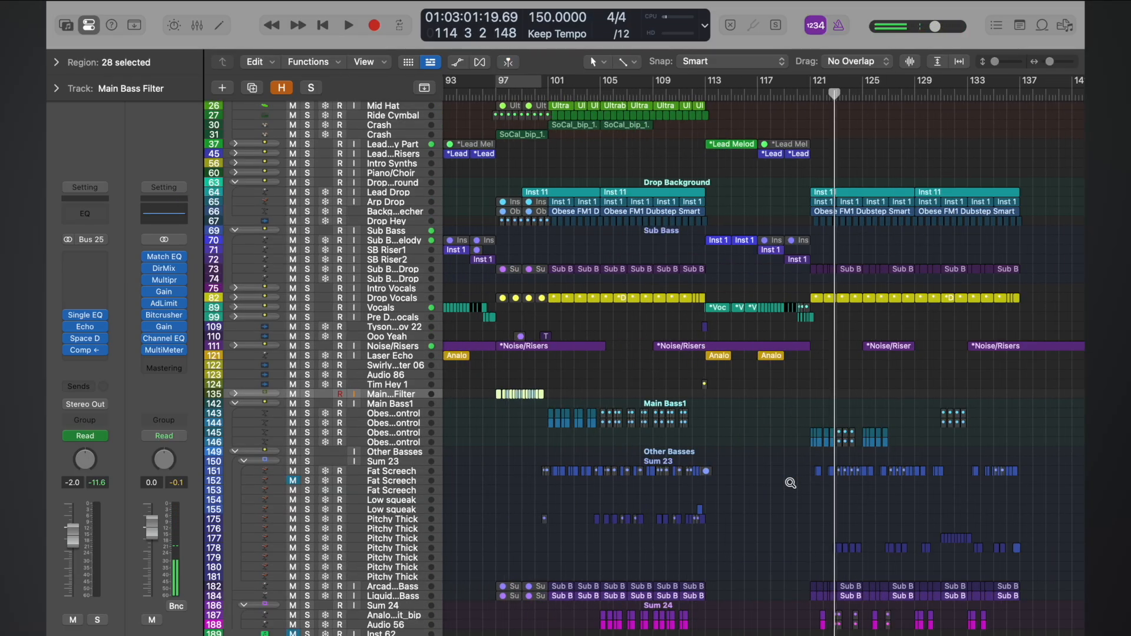
scroll(792, 487, up, 8)
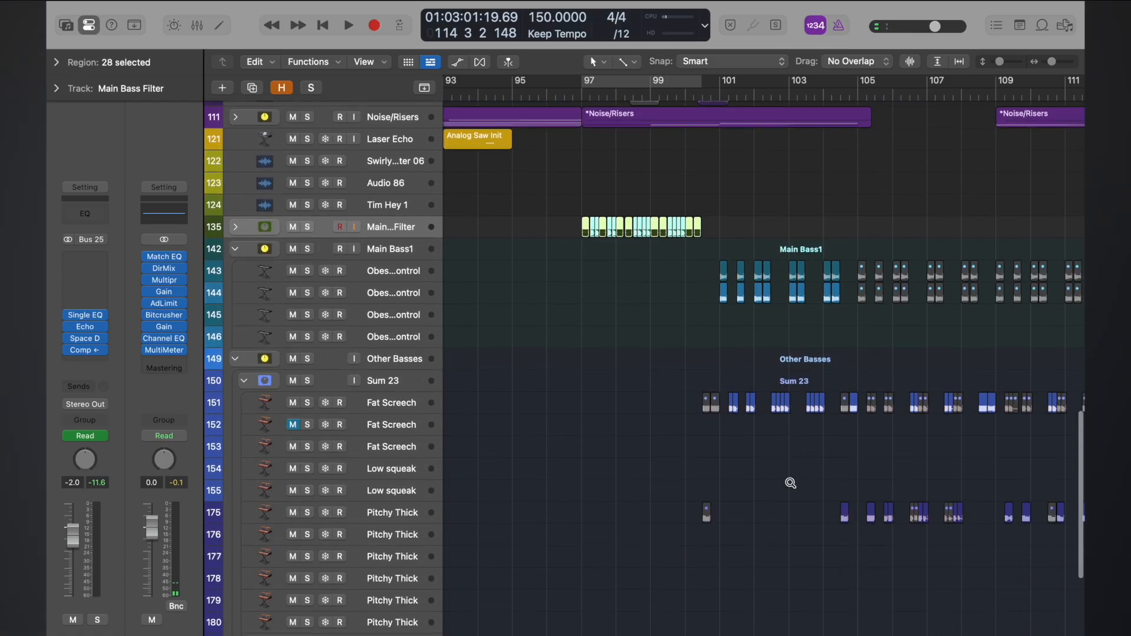
scroll(792, 487, up, 5)
scroll(792, 496, up, 3)
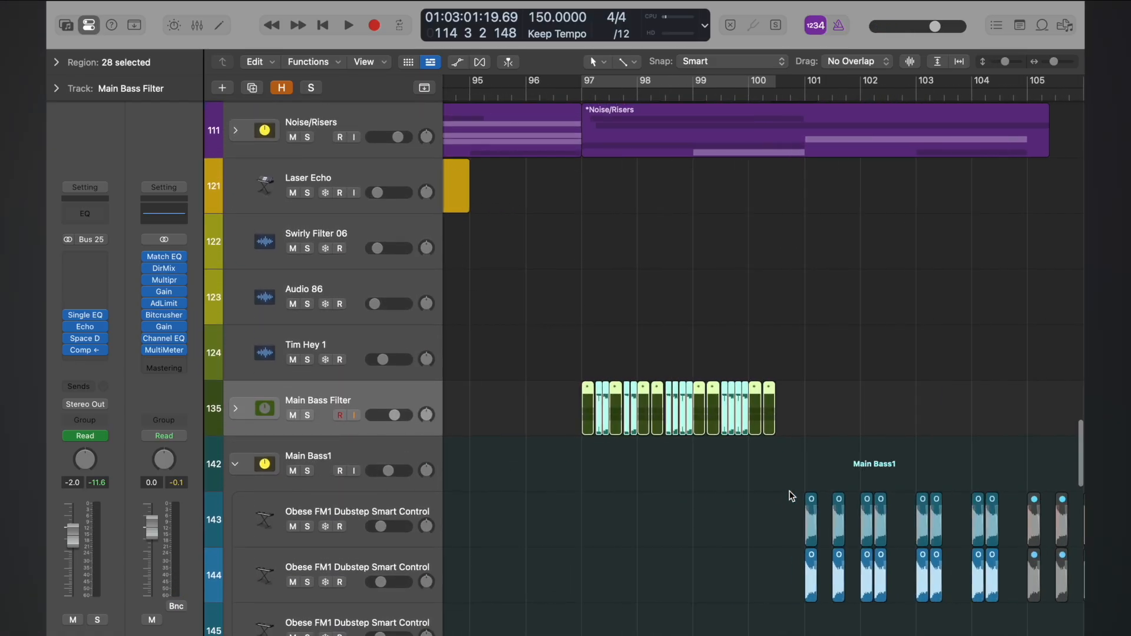
scroll(792, 496, up, 5)
scroll(792, 496, up, 4)
scroll(482, 363, right, 4)
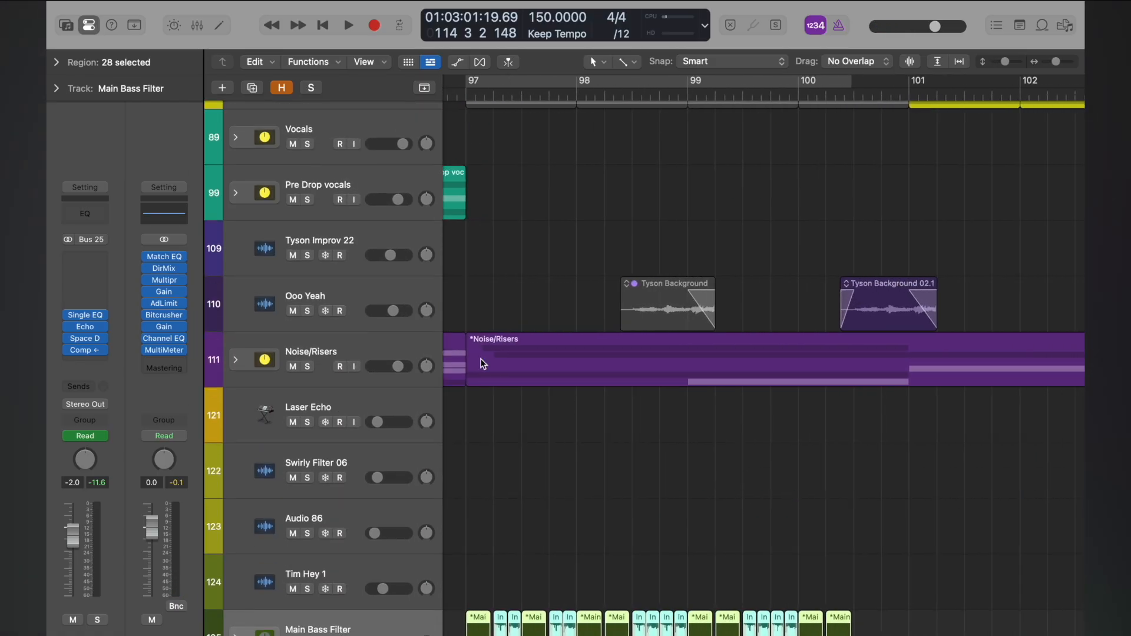
click(374, 295)
ctrl+alt+click(662, 324)
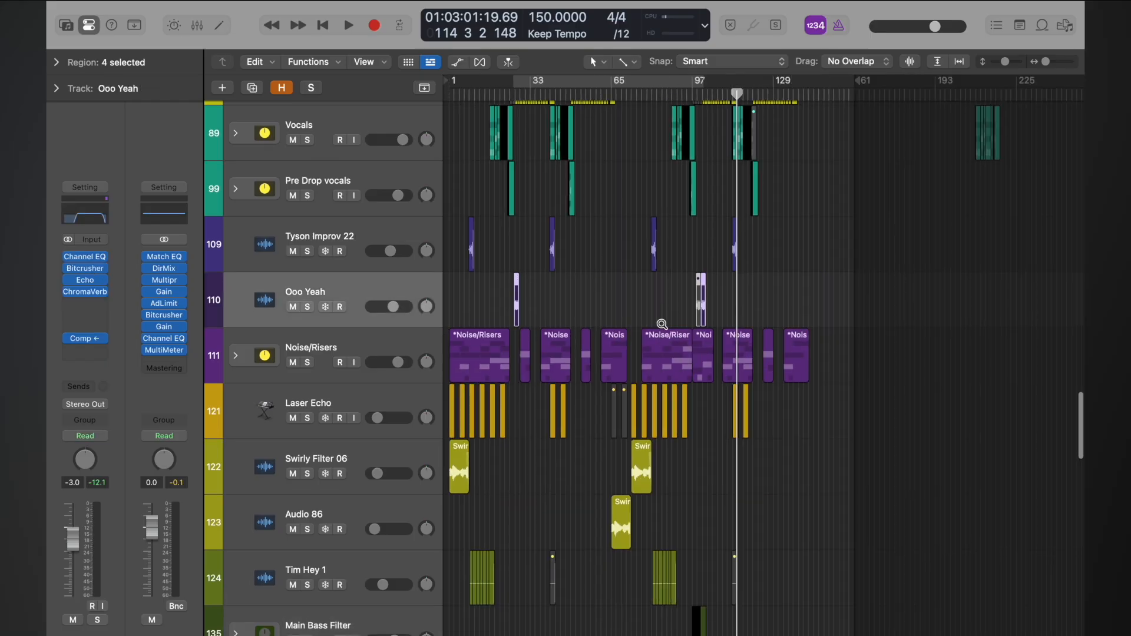
scroll(662, 325, down, 4)
scroll(662, 324, down, 2)
scroll(662, 324, up, 3)
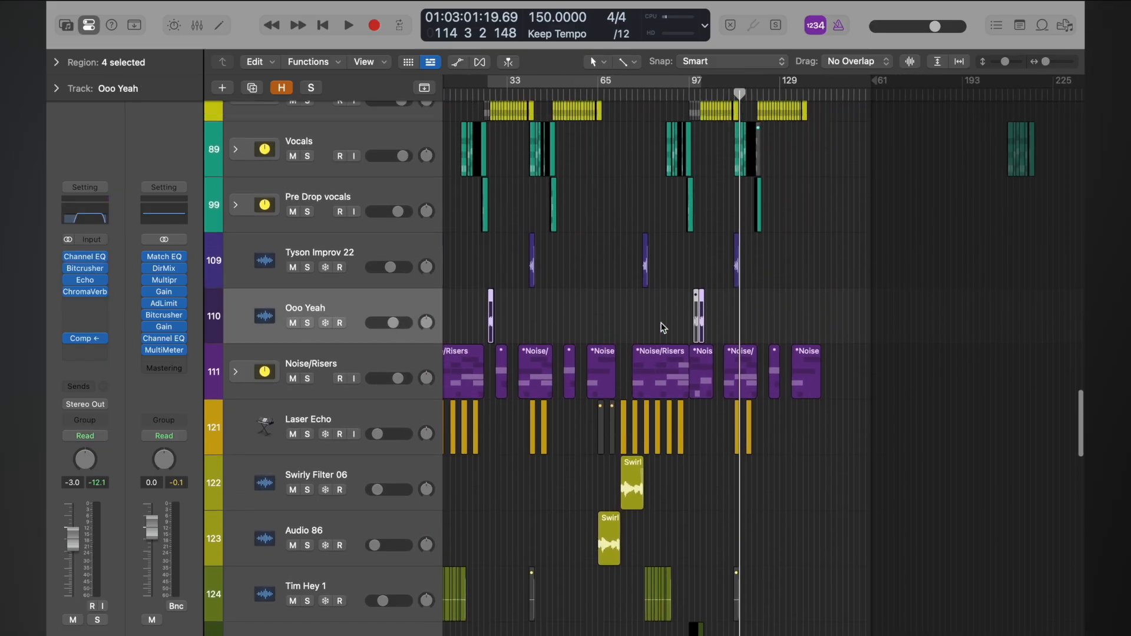
scroll(662, 324, up, 5)
ctrl+alt+click(663, 324)
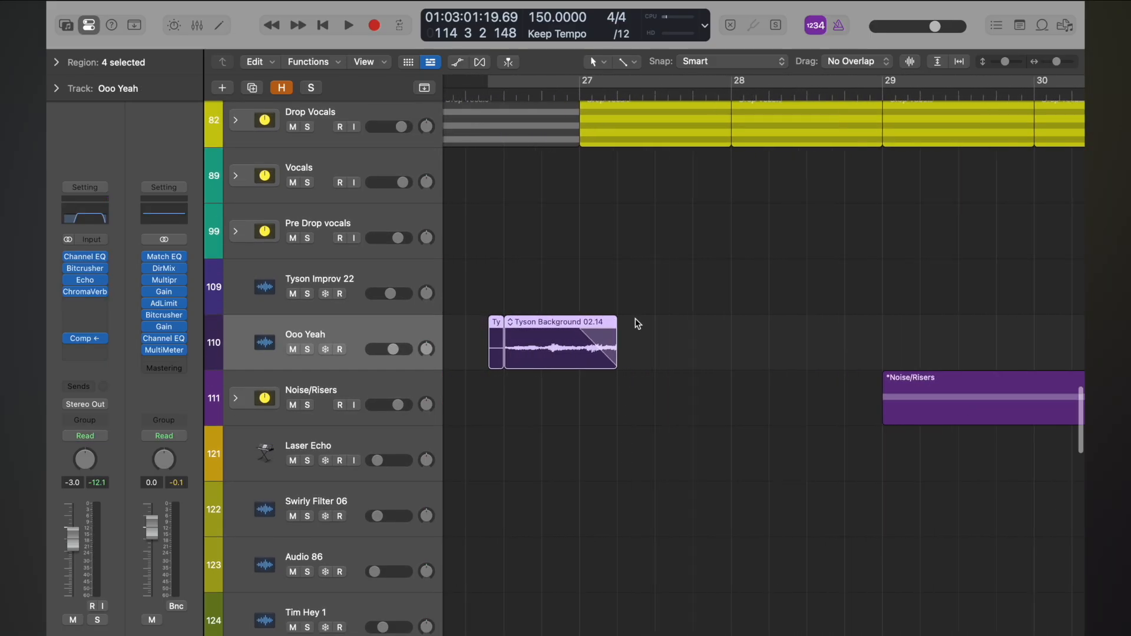
- Solo the Ooo Yeah track and play its background vocal region from around bar 26 past bar 27
click(307, 349)
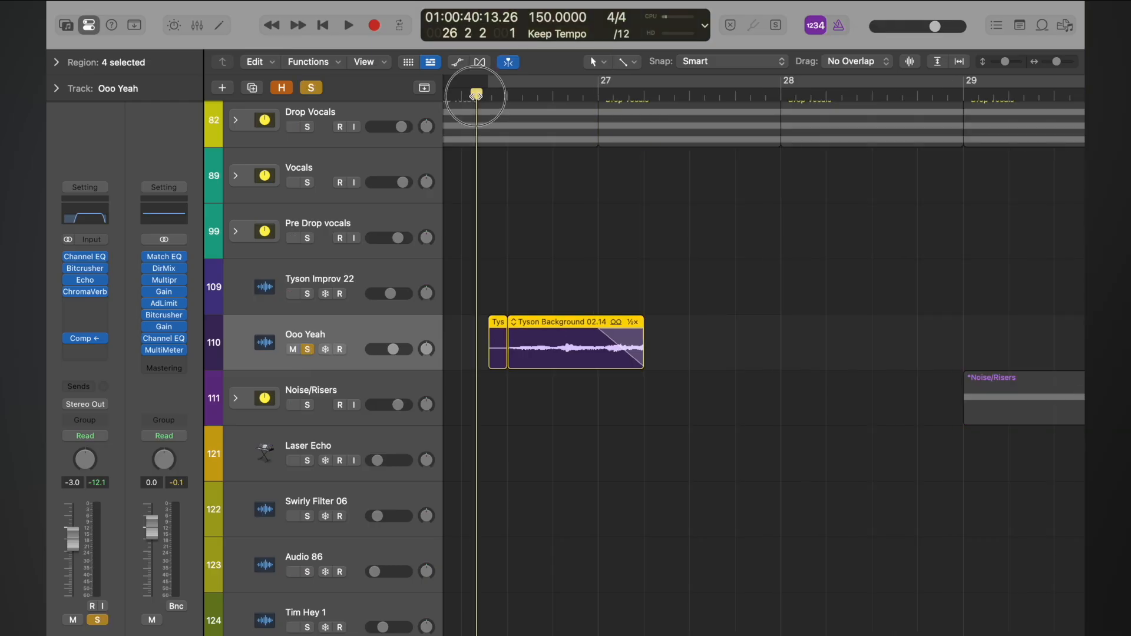
key(space)
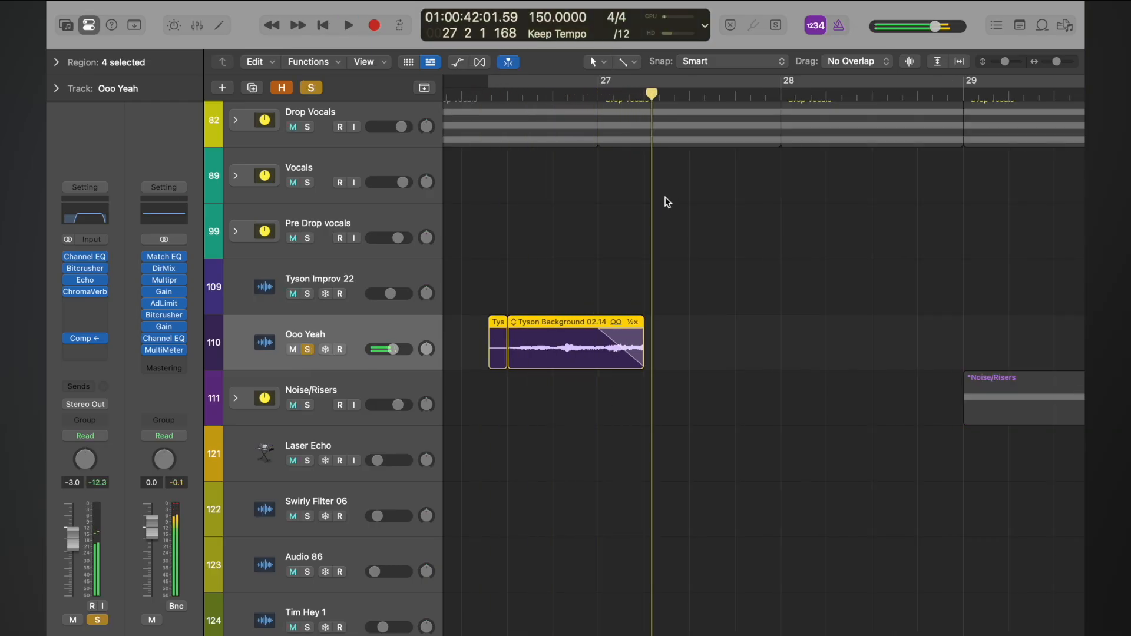
scroll(650, 365, up, 5)
scroll(649, 376, right, 5)
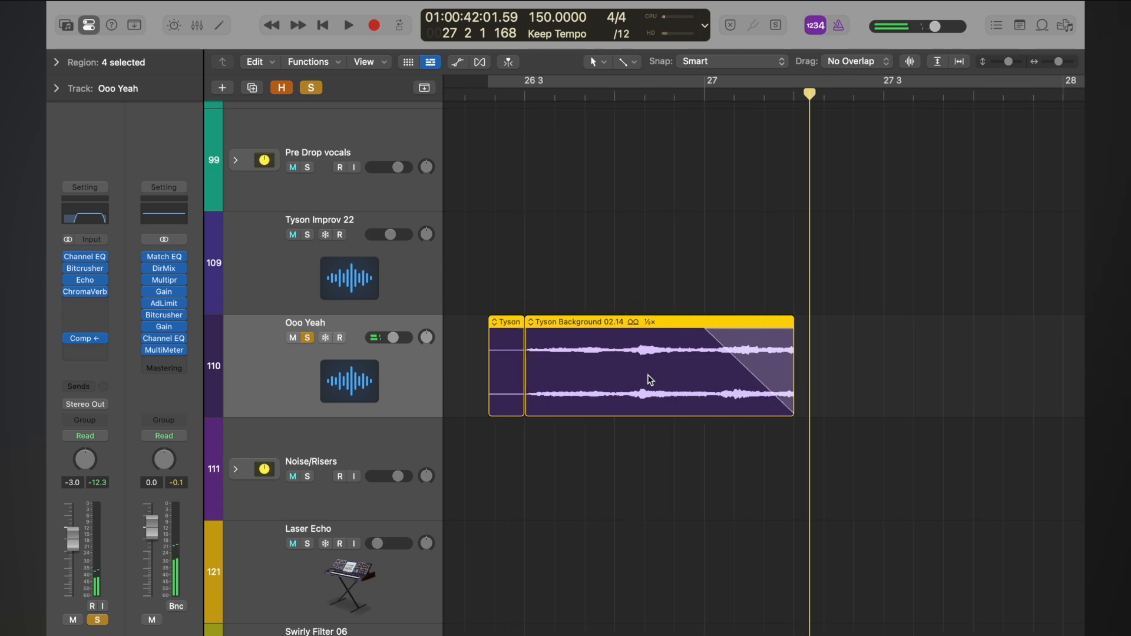
- Examine the fade-out at the end of the Ooo Yeah region and where it sits relative to bar 27
key(super+Left)
key(super+Left)
key(super+Left)
key(super+Left)
key(super+Left)
key(super+Left)
key(super+Left)
key(super+Left)
key(super+Up)
key(super+Up)
key(super+Up)
key(super+Up)
key(super+Up)
key(super+Up)
key(super+Up)
key(super+Up)
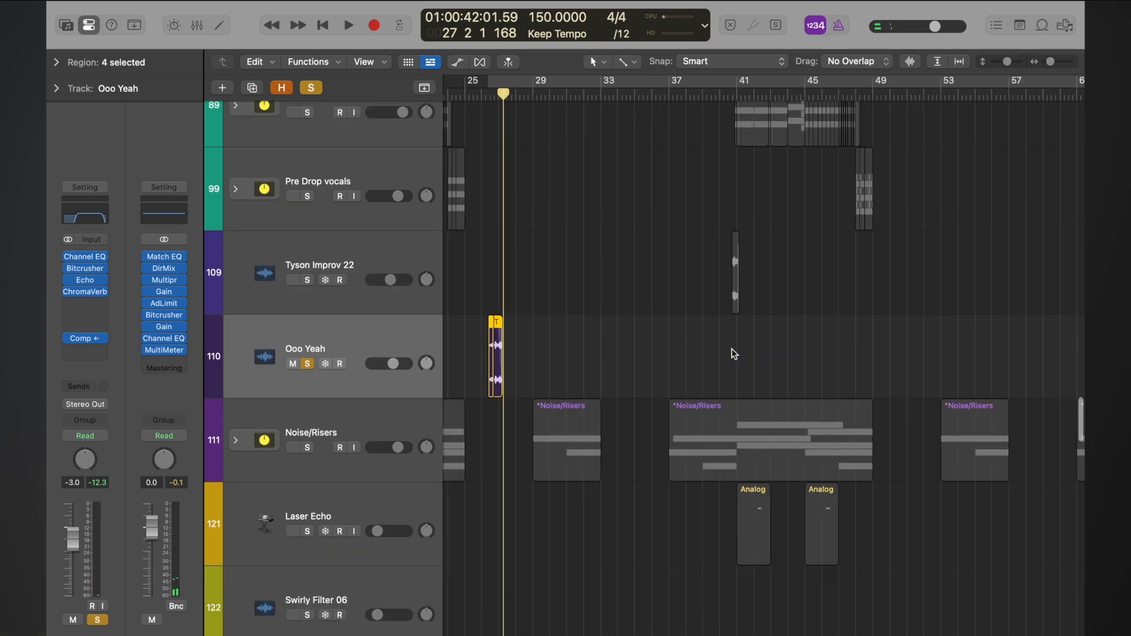
key(super+Right)
key(super+Right)
key(super+Right)
key(super+Right)
key(super+Right)
key(super+Right)
key(super+Down)
key(super+Down)
key(super+Down)
key(super+Down)
key(super+Down)
key(super+Down)
key(super+Down)
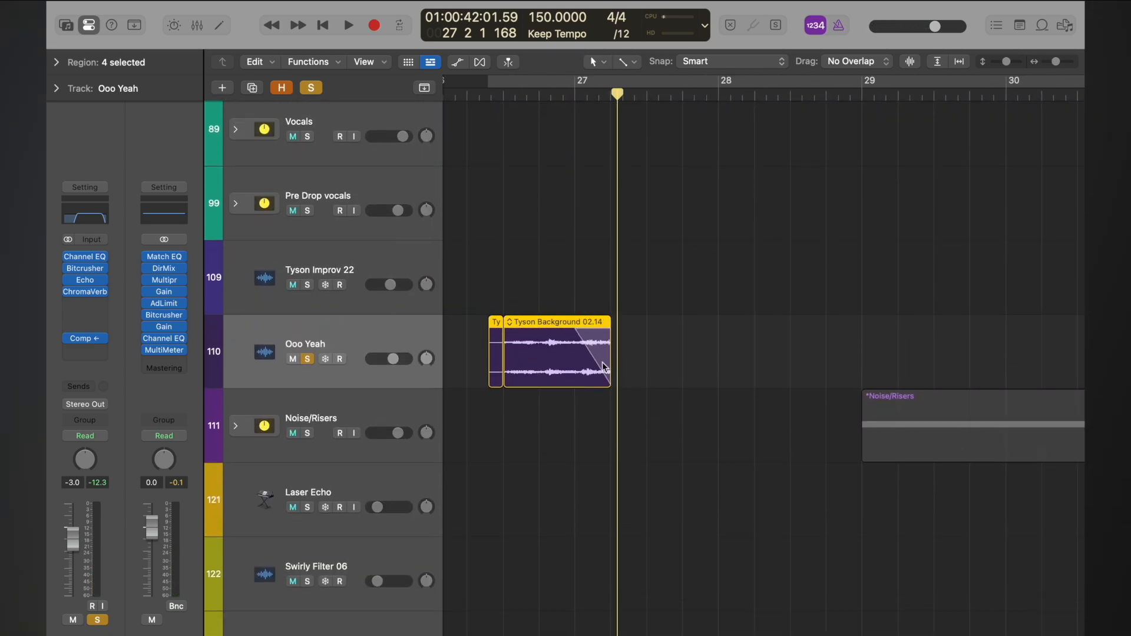
key(super+Right)
key(super+Right)
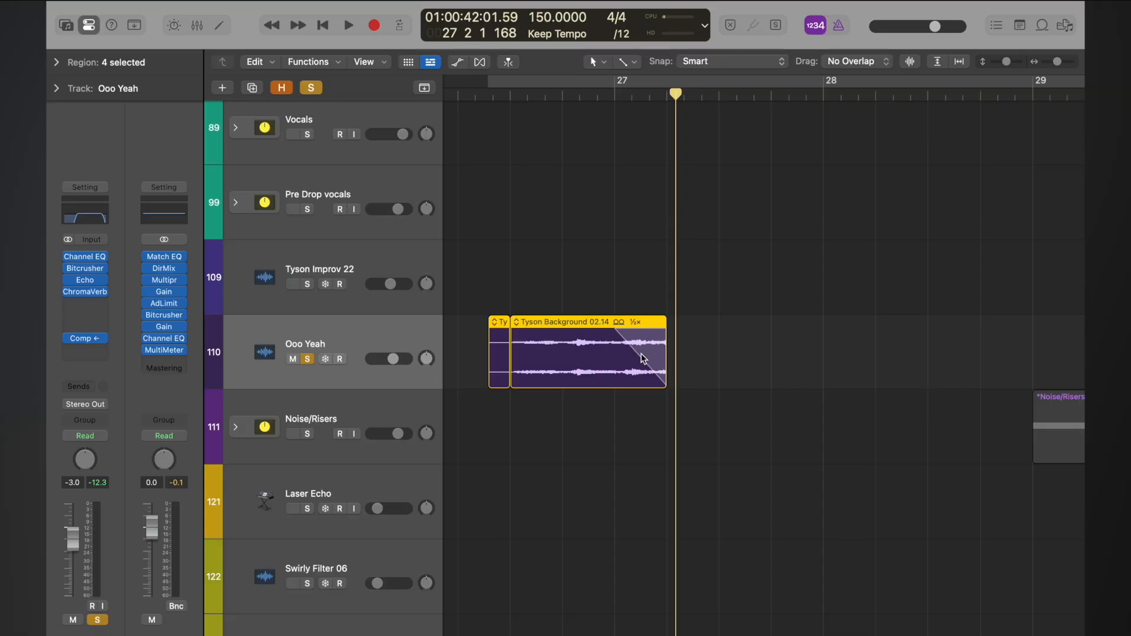
key(super+Left)
key(super+Left)
key(super+Left)
key(super+Up)
key(super+Up)
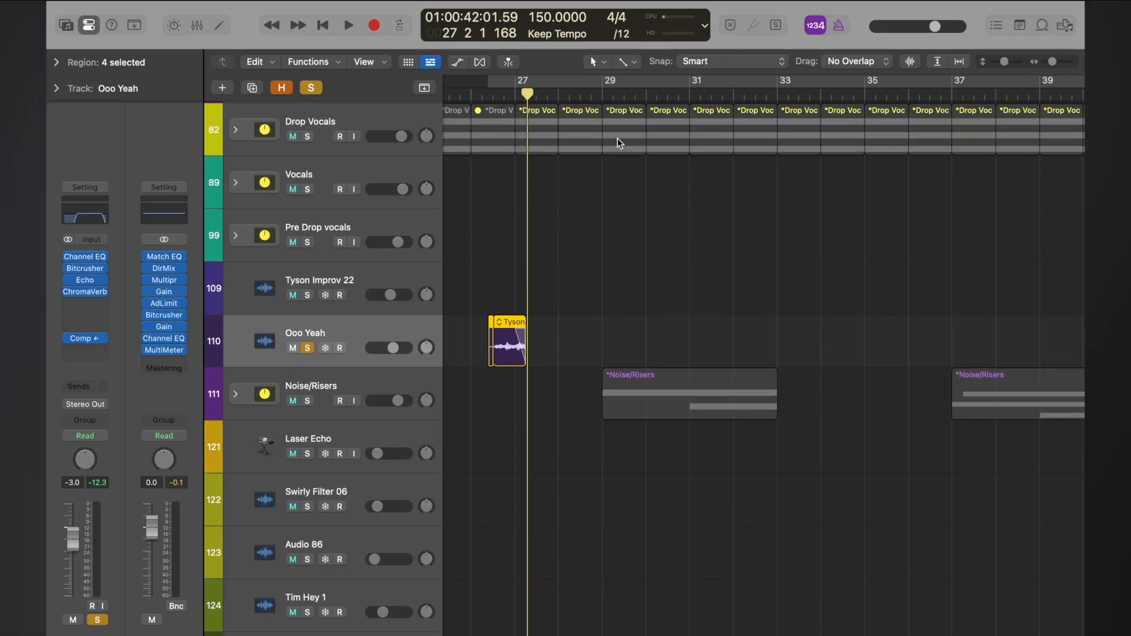
- Turn off the Ooo Yeah solo and play the full arrangement from just before bar 25 into the drop
key(s)
key(super+Up)
key(super+Up)
key(super+Left)
key(super+Down)
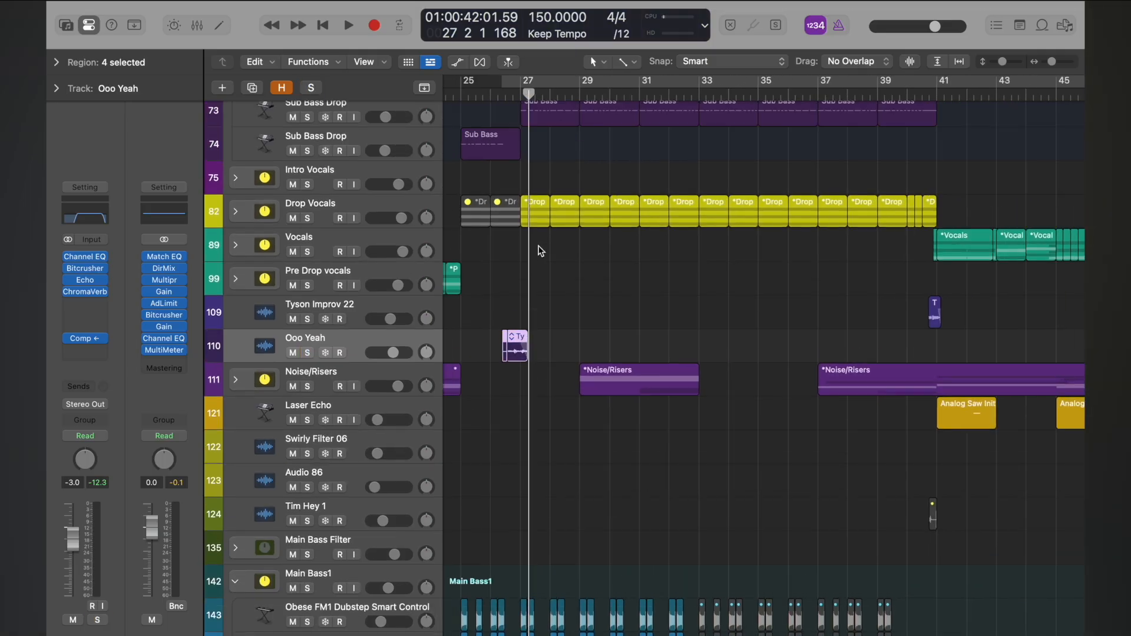
click(454, 95)
key(space)
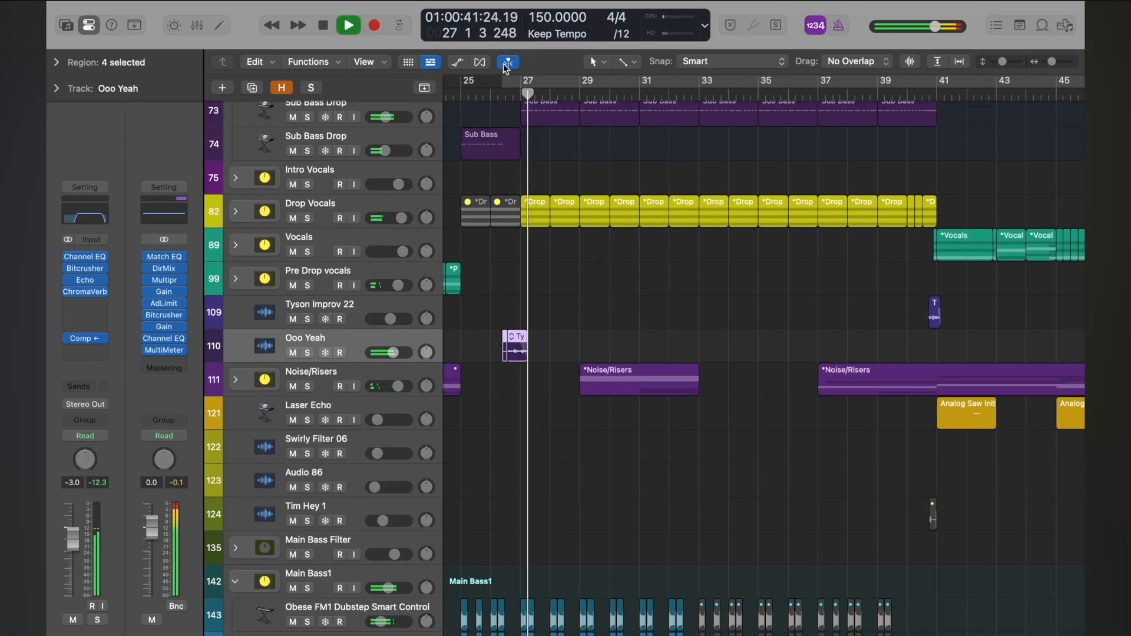
- Remove the fade-outs from the selected Ooo Yeah background vocal regions
key(super+Right)
key(super+Right)
key(super+Right)
key(super+Right)
key(super+Right)
key(super+Down)
key(super+Down)
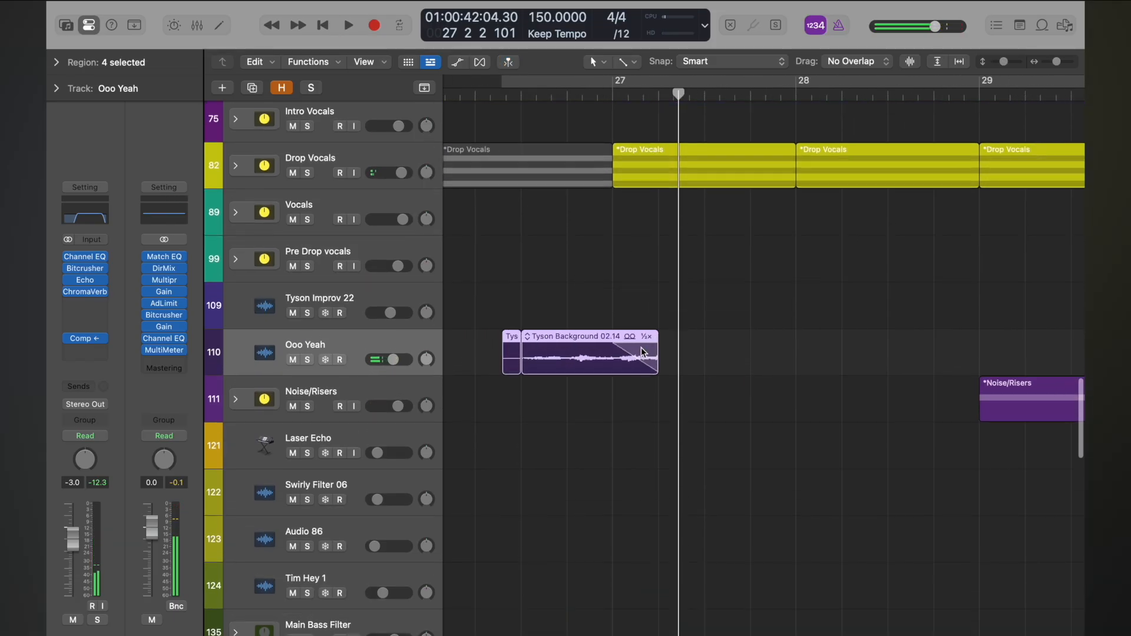
right_click(642, 348)
click(681, 356)
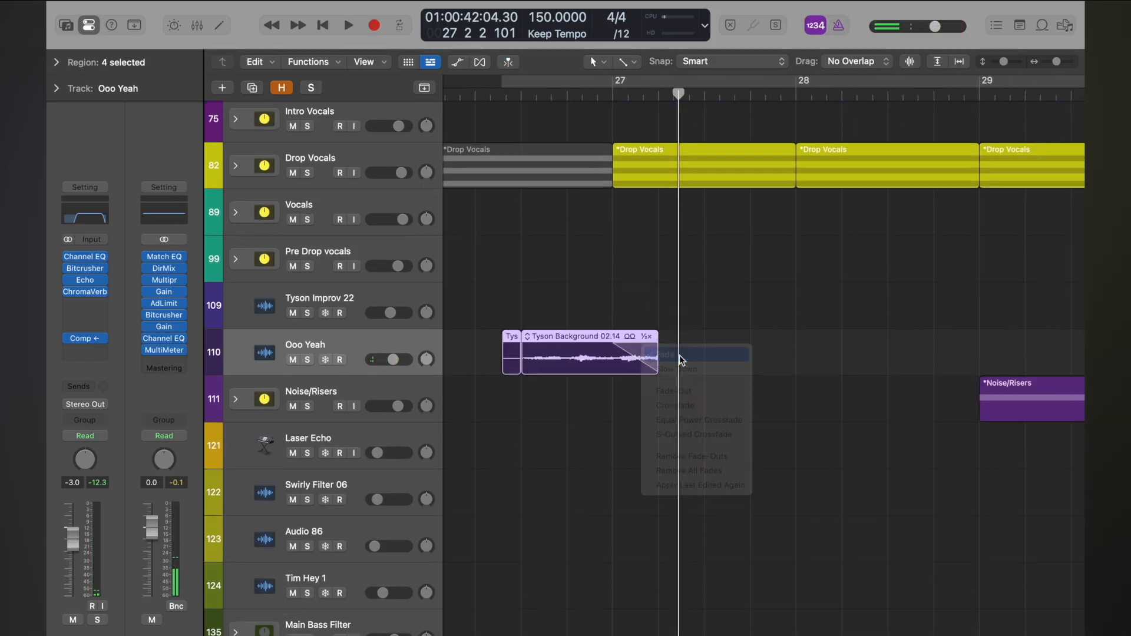
right_click(647, 358)
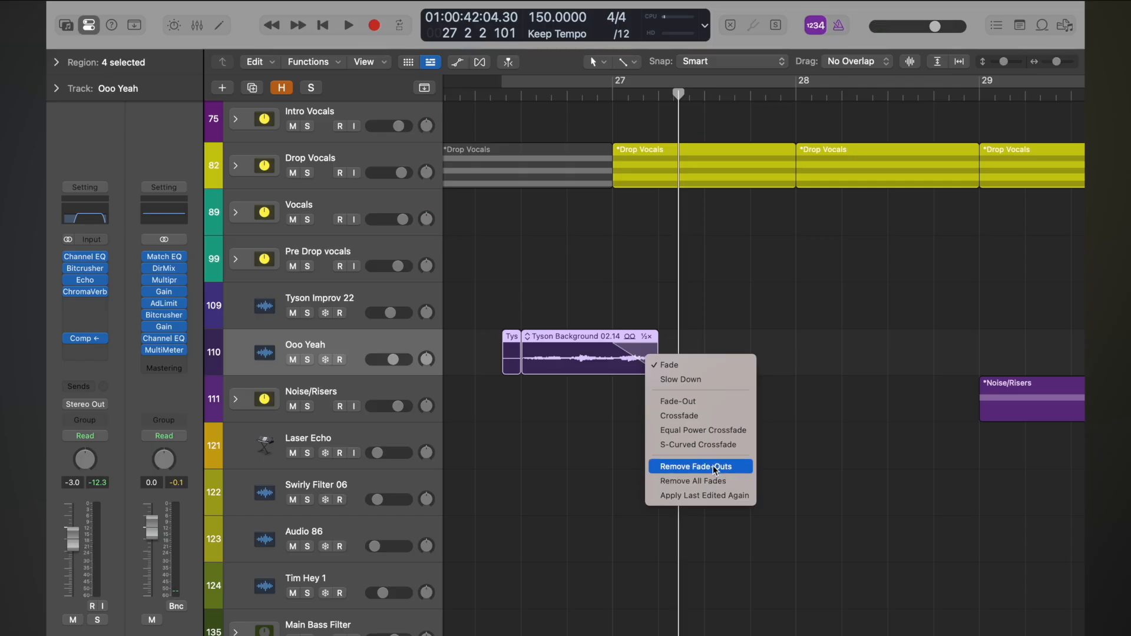
click(714, 468)
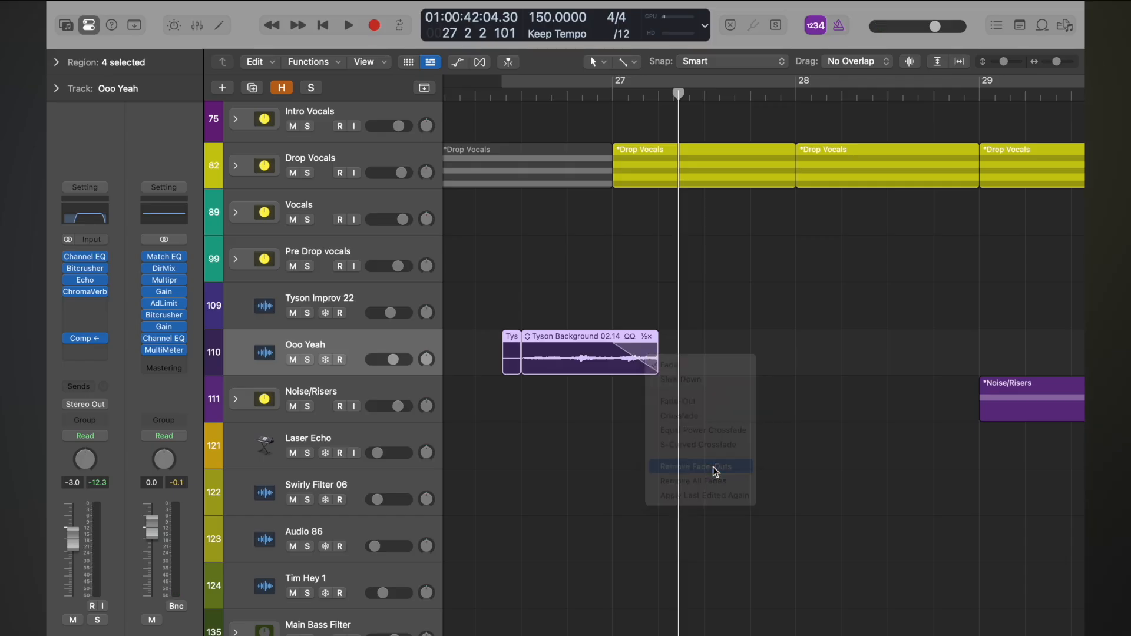
- Solo the Ooo Yeah track and replay its vocal without the fade from around bar 26, then stop playback
click(498, 114)
key(space)
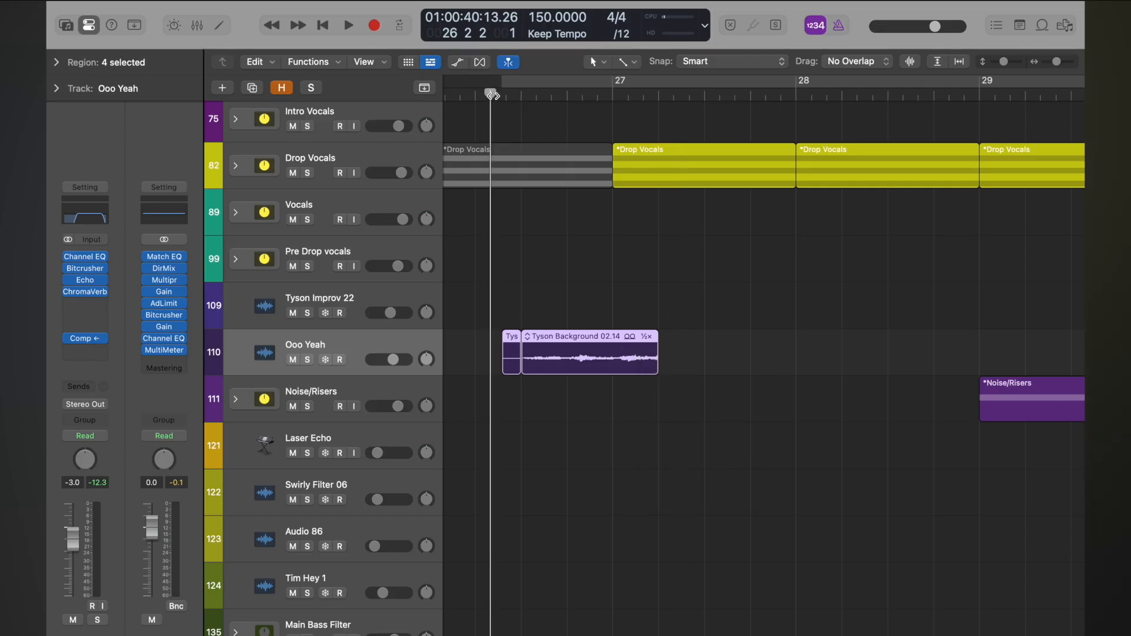
click(308, 360)
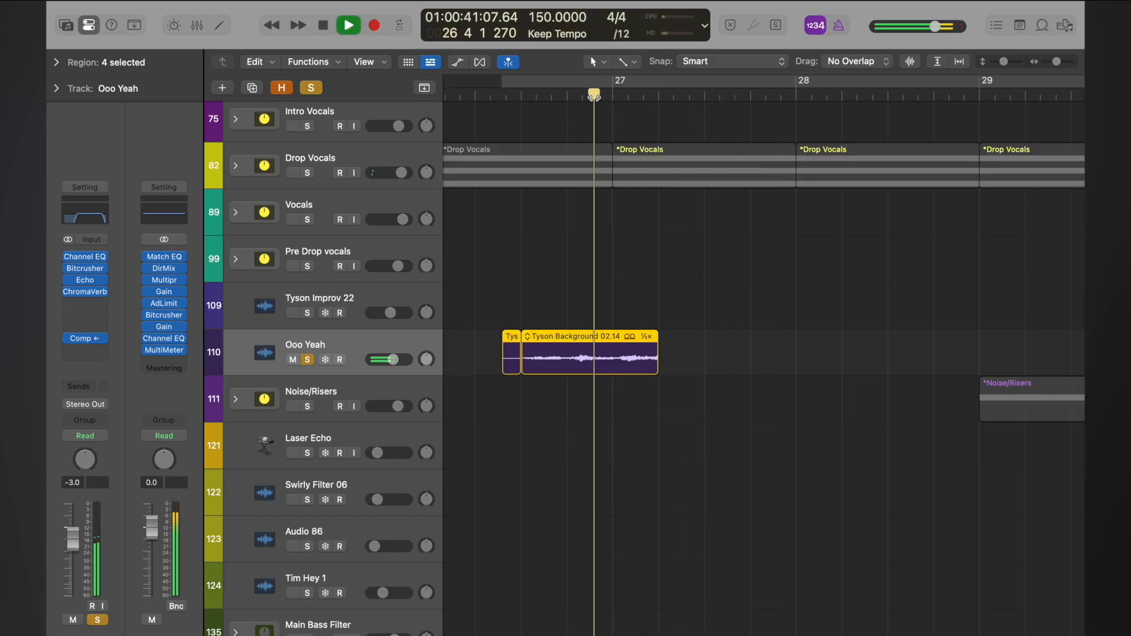
click(553, 106)
click(539, 98)
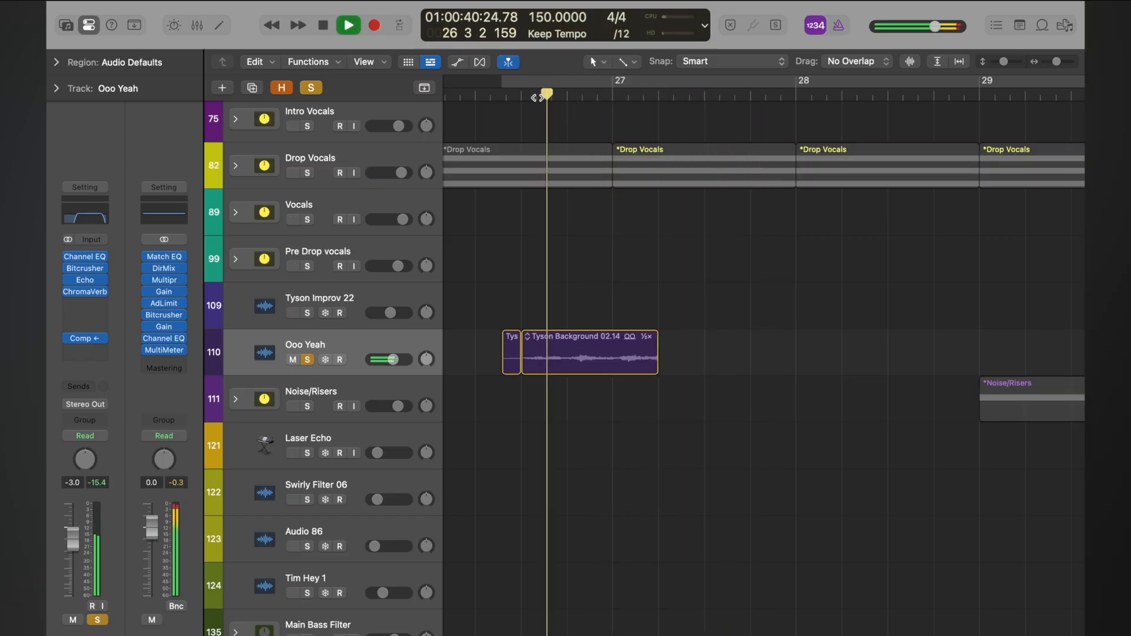
key(space)
- Split the Ooo Yeah vocal region at bar 27 and delete the part after the split
click(616, 96)
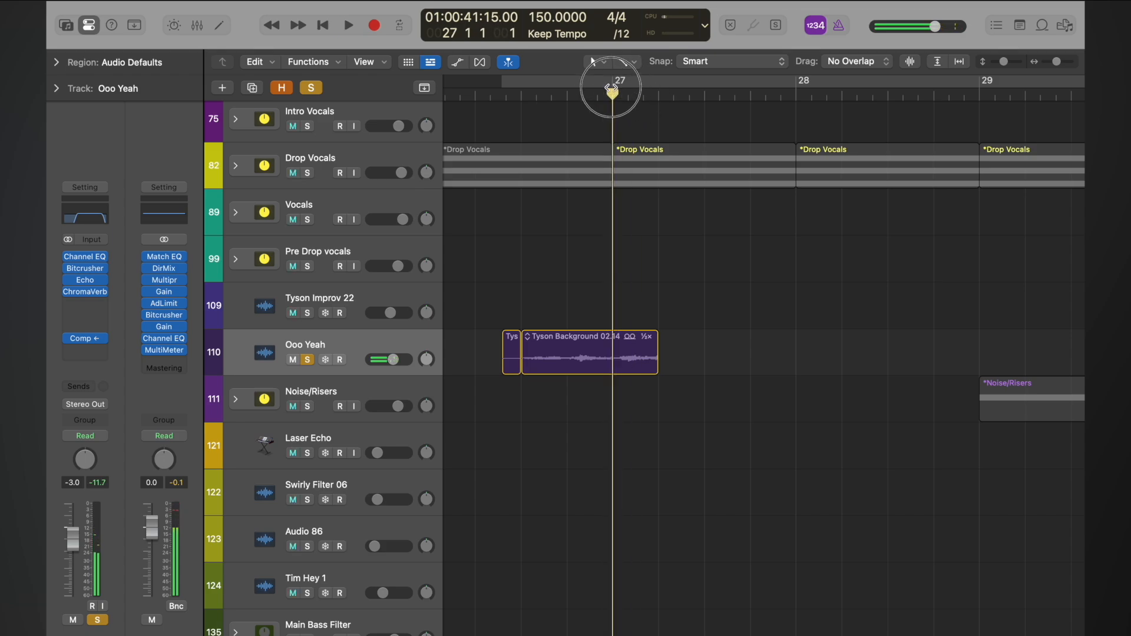
click(629, 346)
key(super+t)
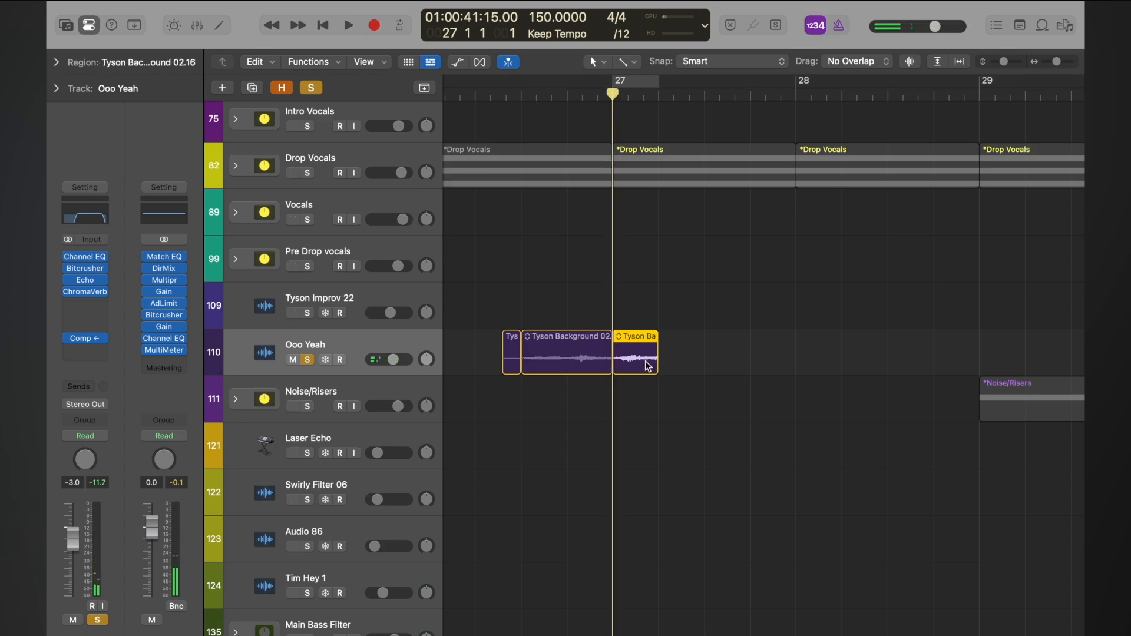
key(Delete)
key(super+Left)
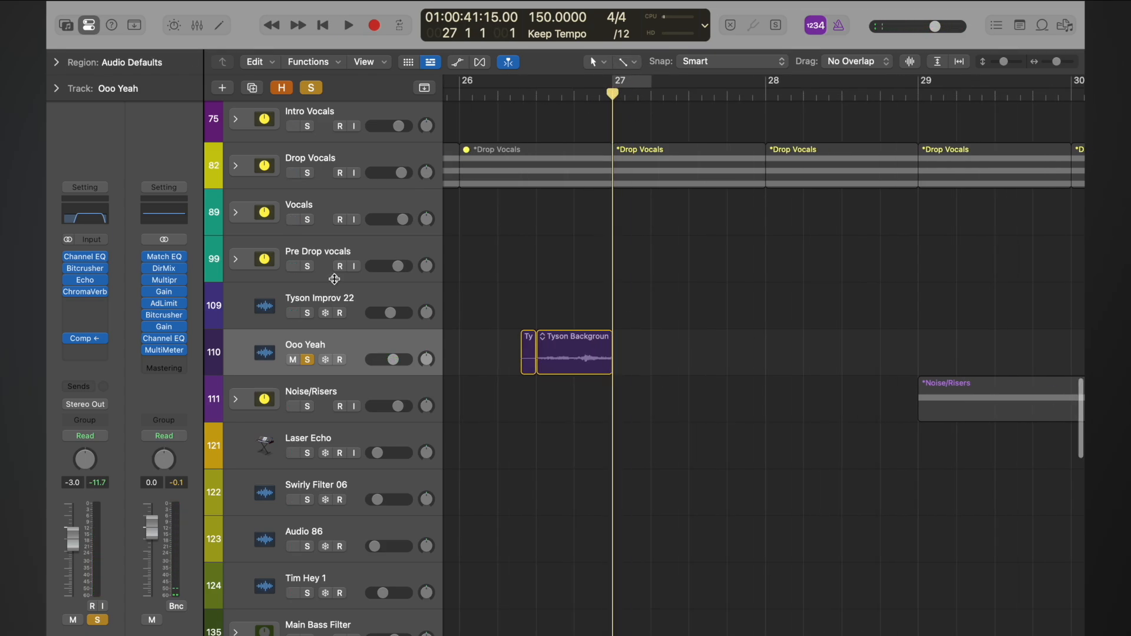
- Turn off solo and replay the trimmed Ooo Yeah vocal into the drop at bar 27 within the full mix
click(311, 87)
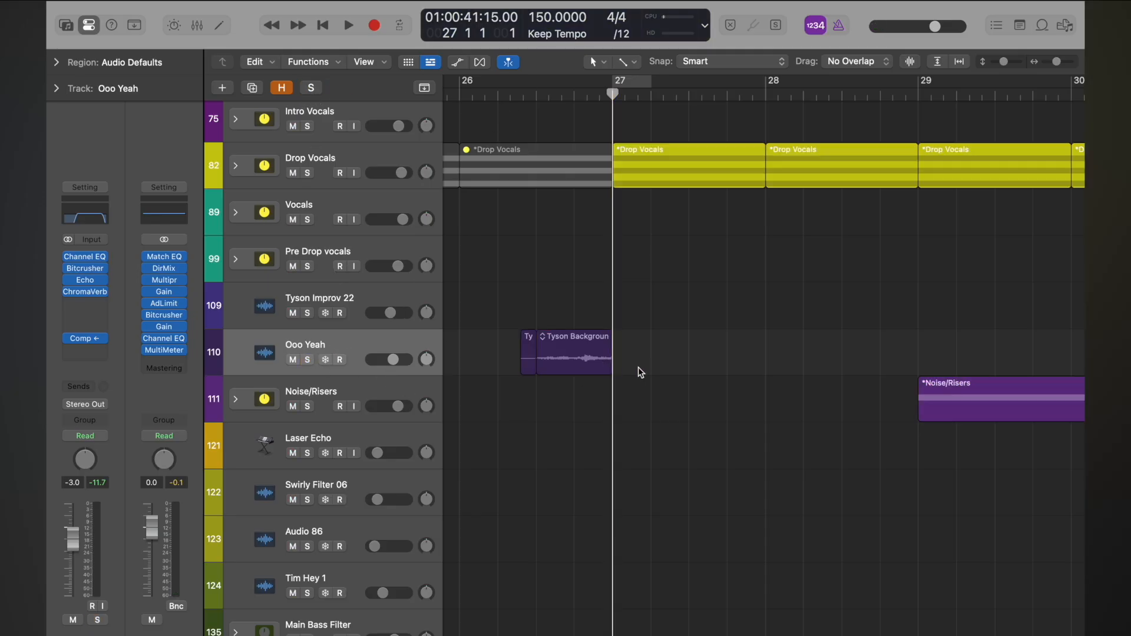
scroll(672, 391, up, 5)
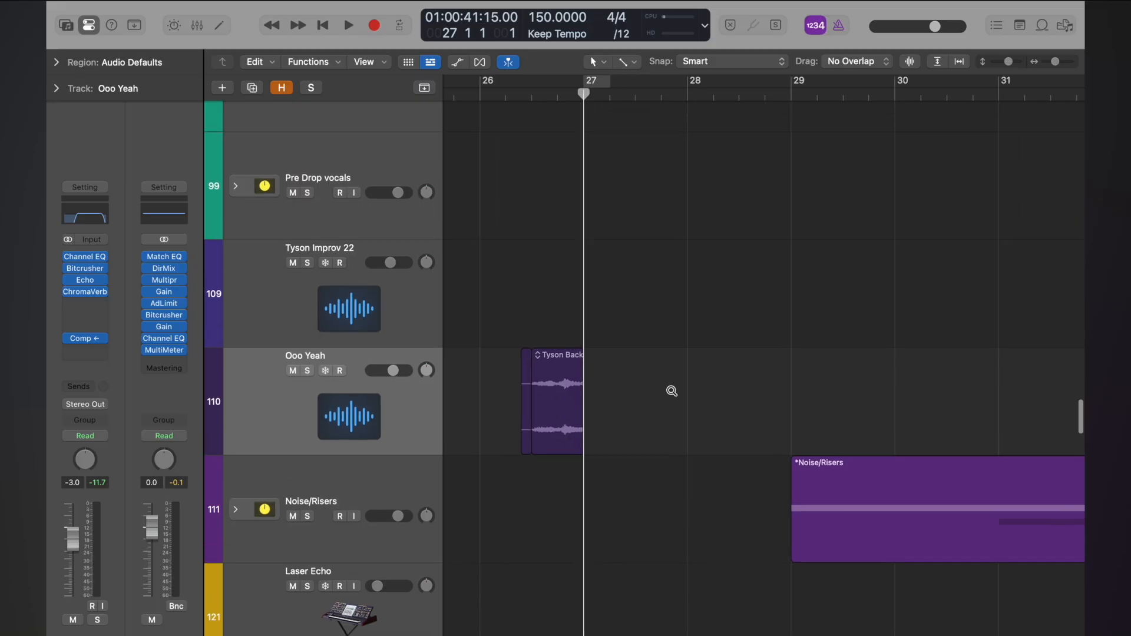
scroll(672, 392, down, 5)
scroll(672, 392, down, 2)
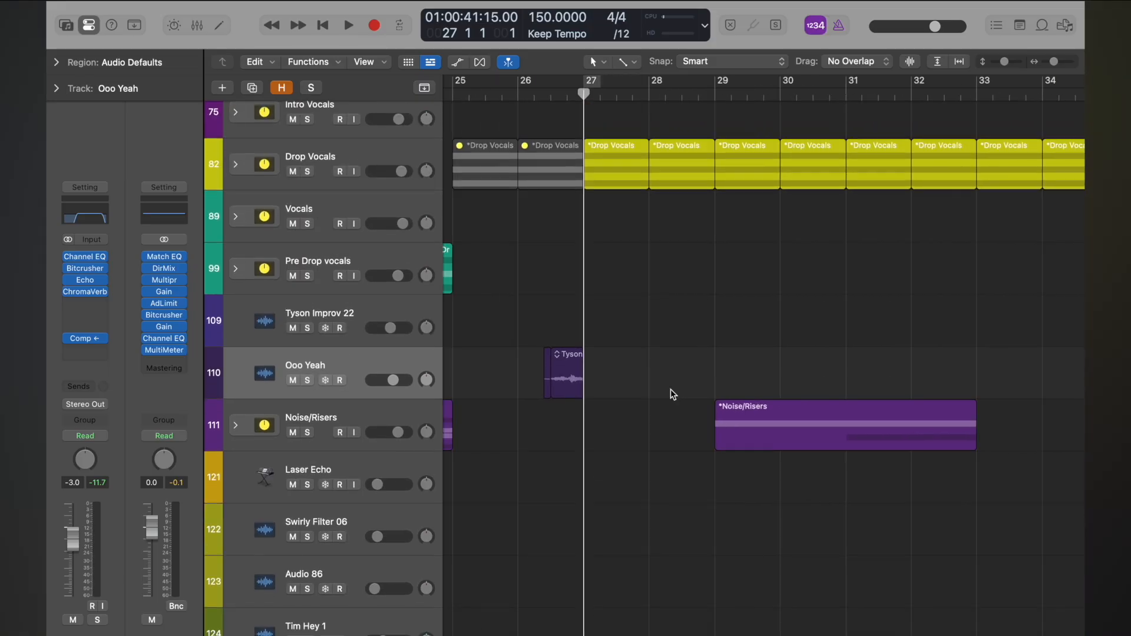
scroll(670, 389, up, 5)
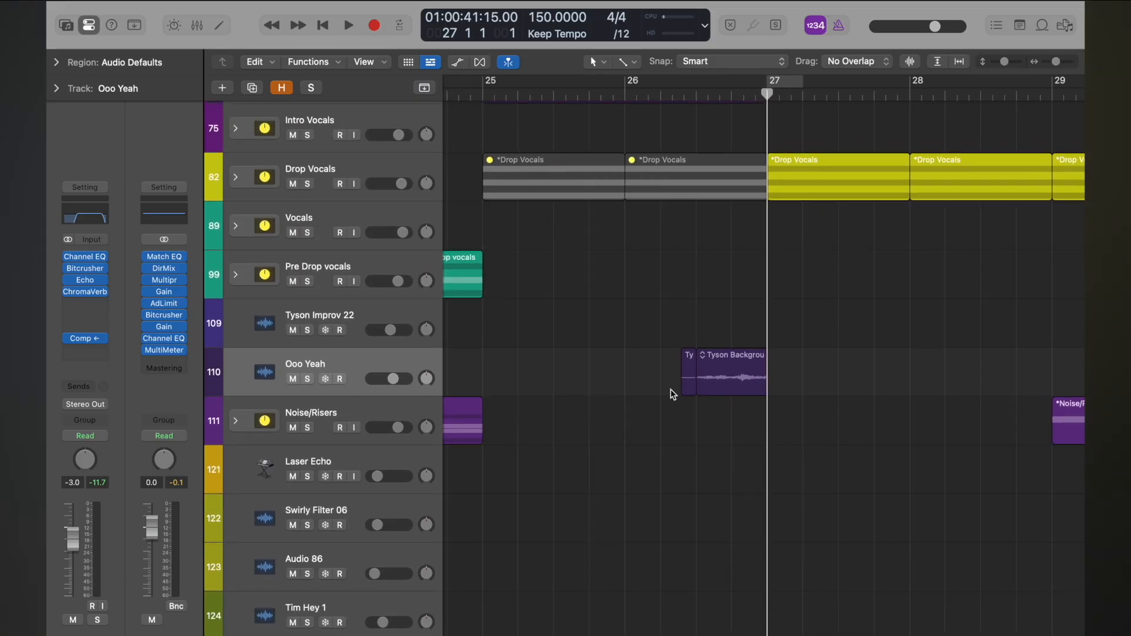
double_click(681, 92)
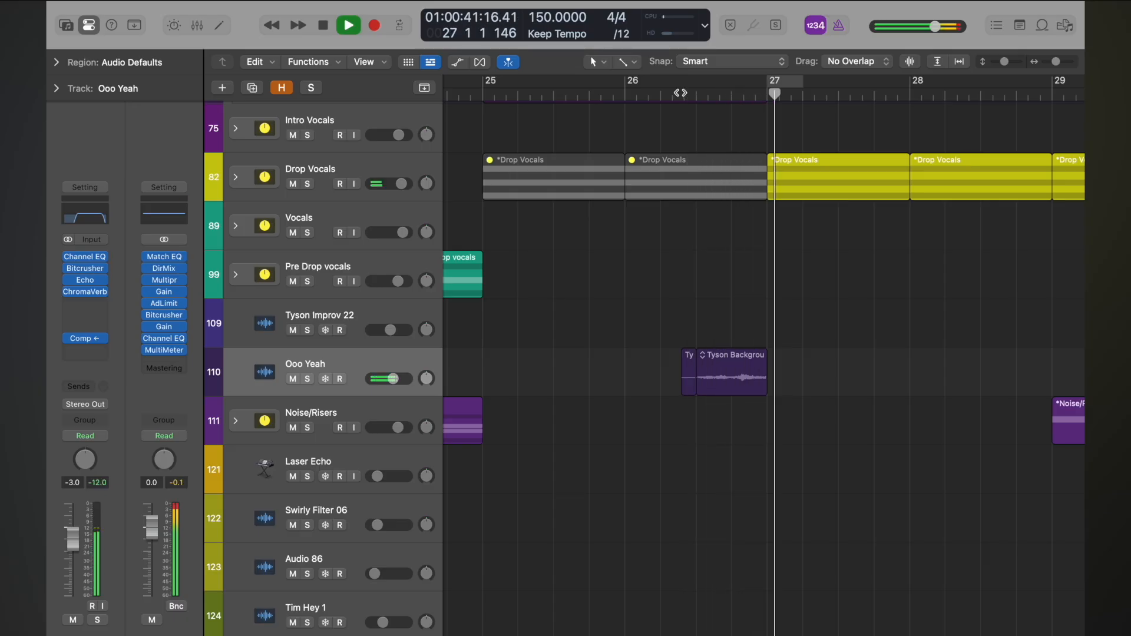
click(590, 91)
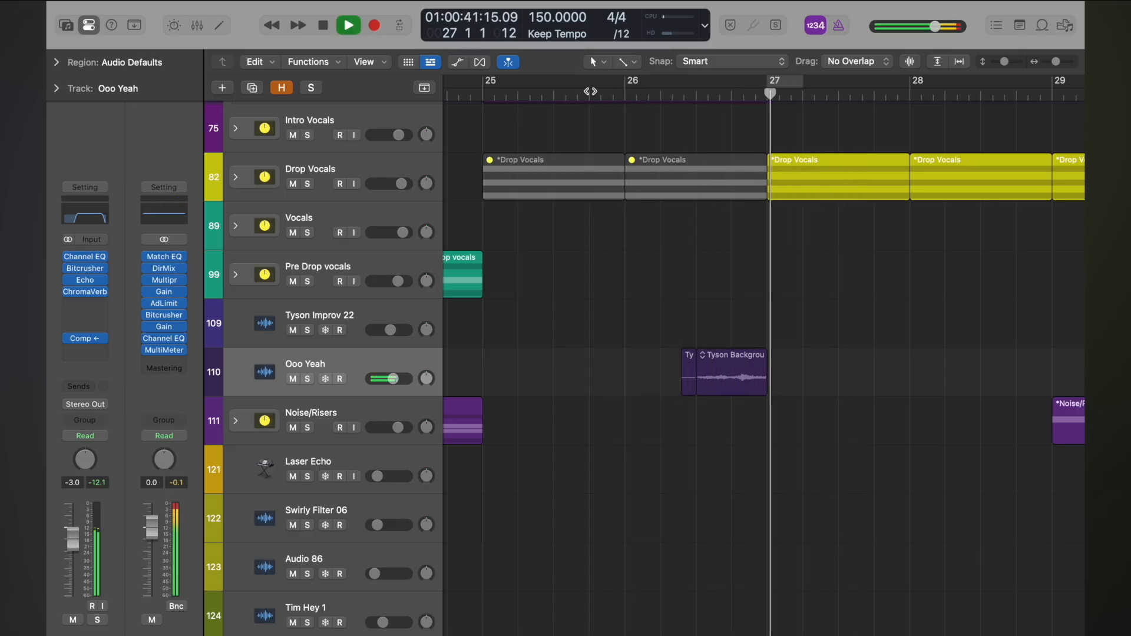
key(space)
ctrl+alt+click(827, 392)
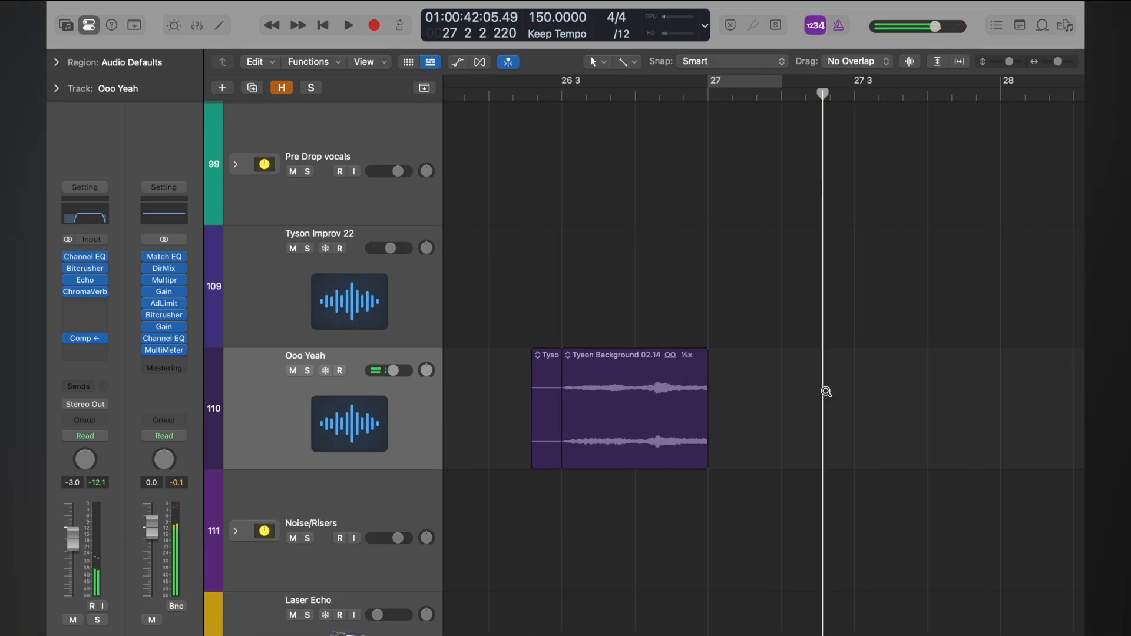
- Extend the end of the second Ooo Yeah vocal region slightly past bar 27, then solo the track and replay it
scroll(826, 392, up, 2)
drag(663, 466, 684, 466)
click(478, 93)
key(space)
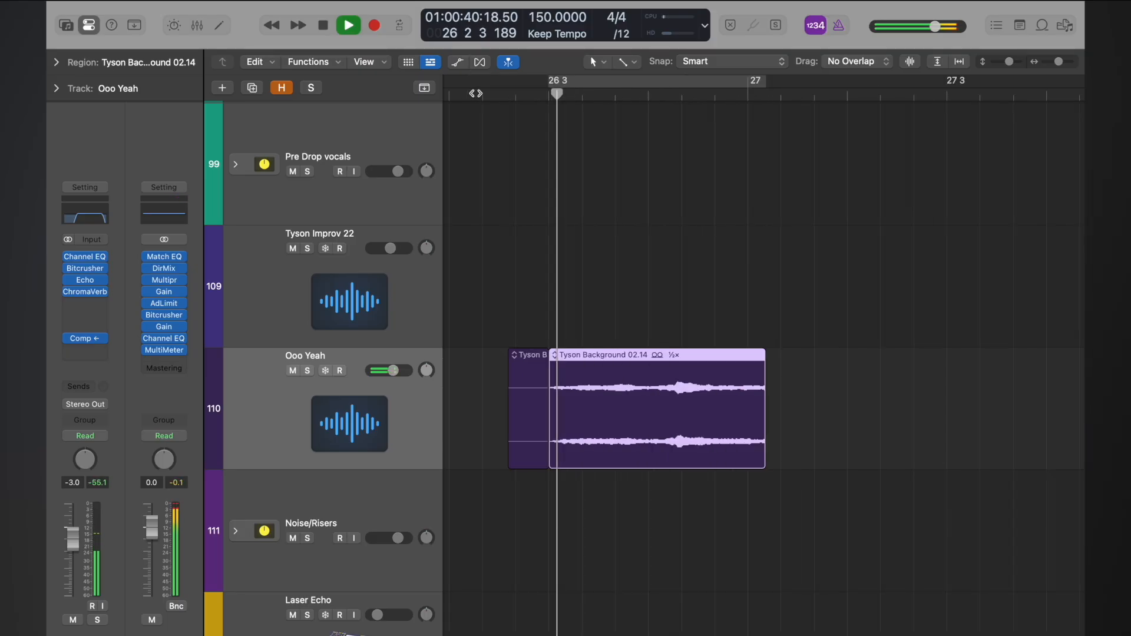
key(ctrl+s)
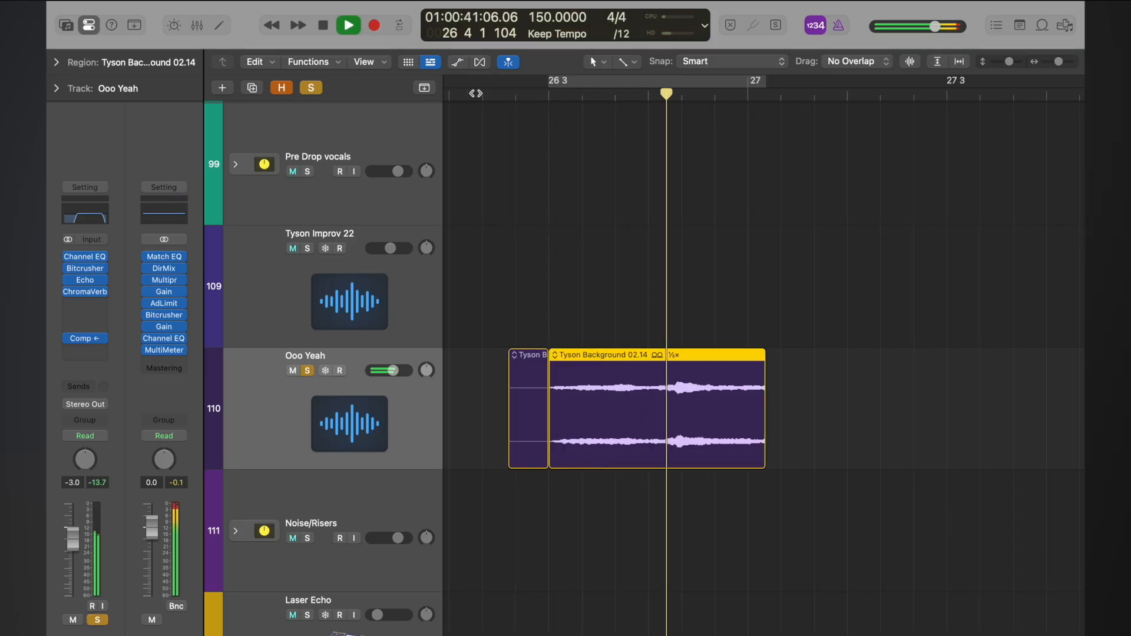
key(space)
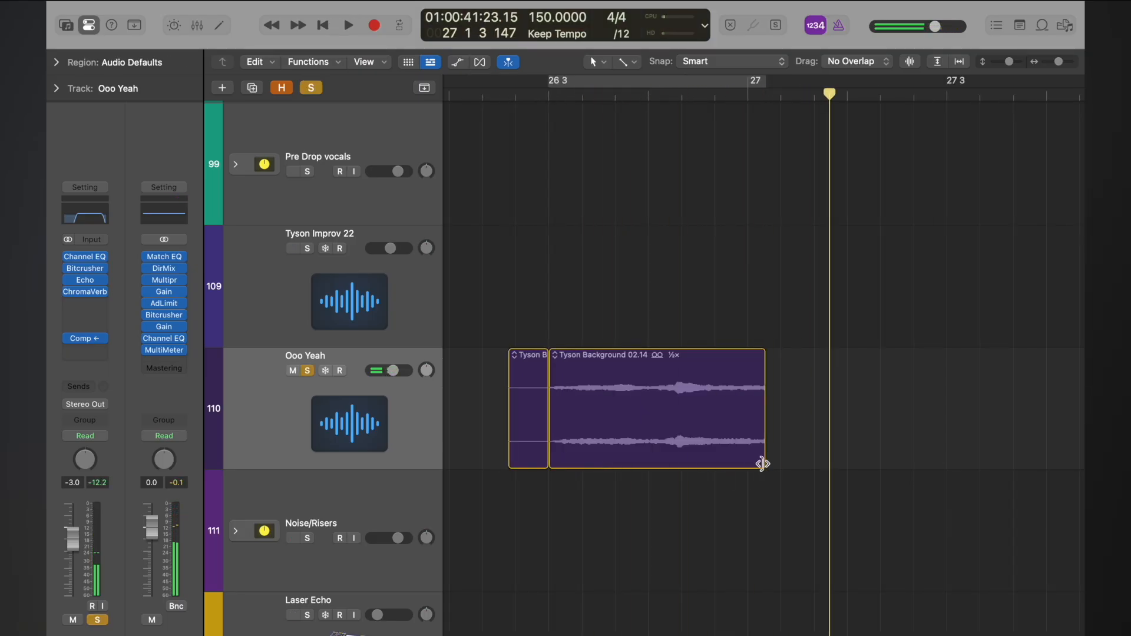
- Lengthen the Ooo Yeah region a little further, to about 27 1 2, and briefly play past its end
drag(765, 467, 777, 466)
scroll(777, 466, up, 5)
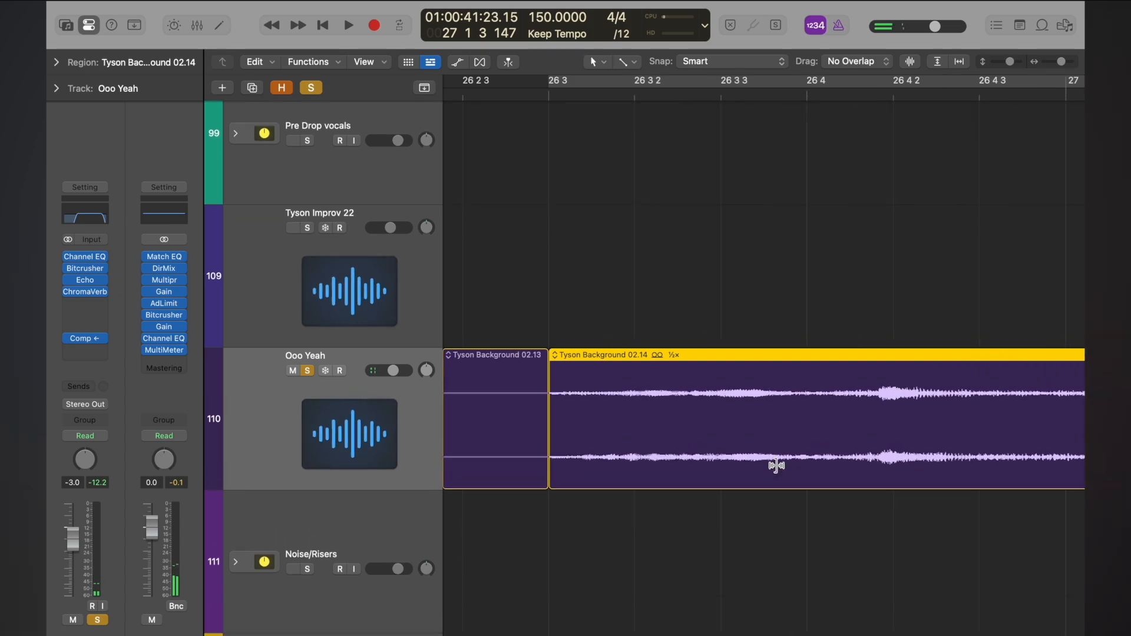
scroll(777, 470, right, 8)
scroll(778, 468, up, 8)
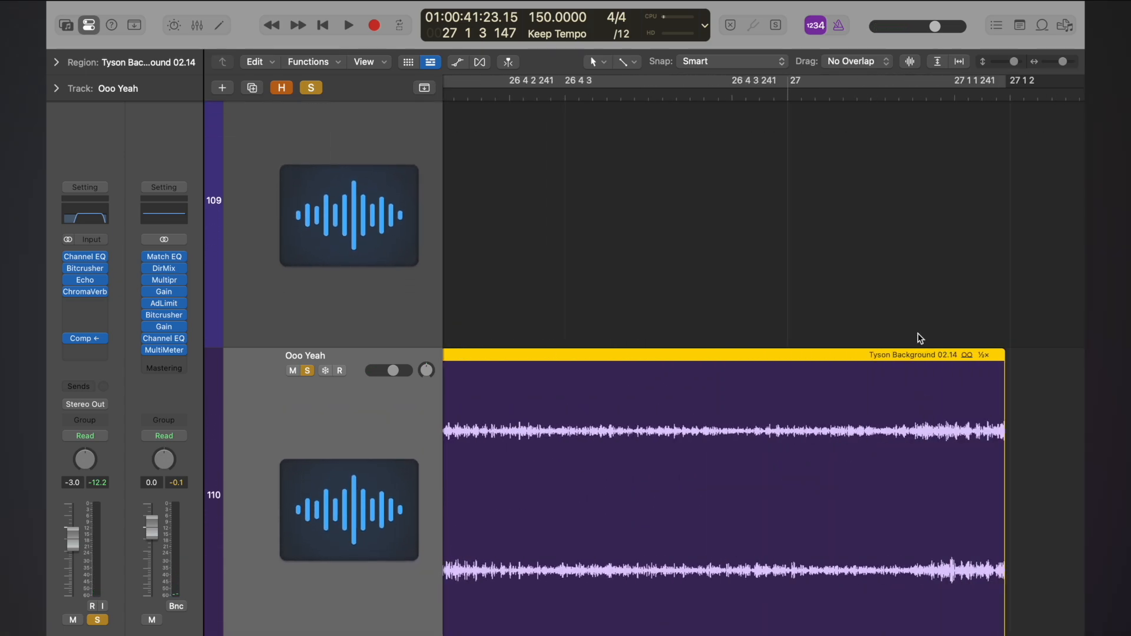
key(space)
key(space)
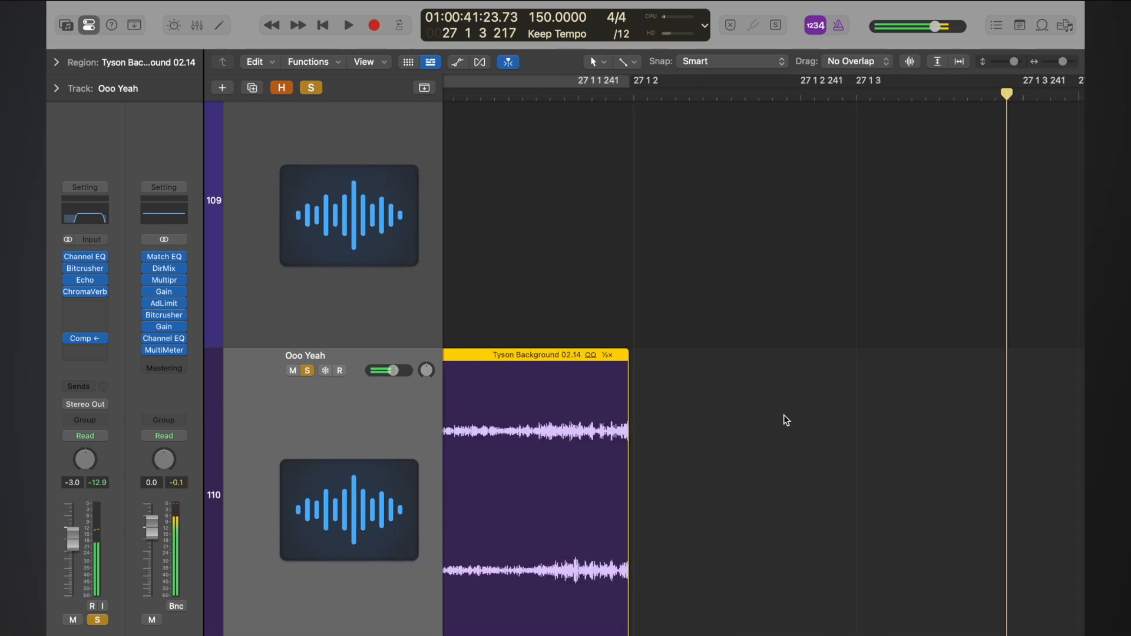
- Shorten the second Ooo Yeah region to a length of 0 2 0 161 and replay the soloed vocal from bar 25
scroll(783, 415, down, 3)
scroll(758, 475, left, 4)
scroll(730, 550, down, 5)
scroll(728, 550, left, 6)
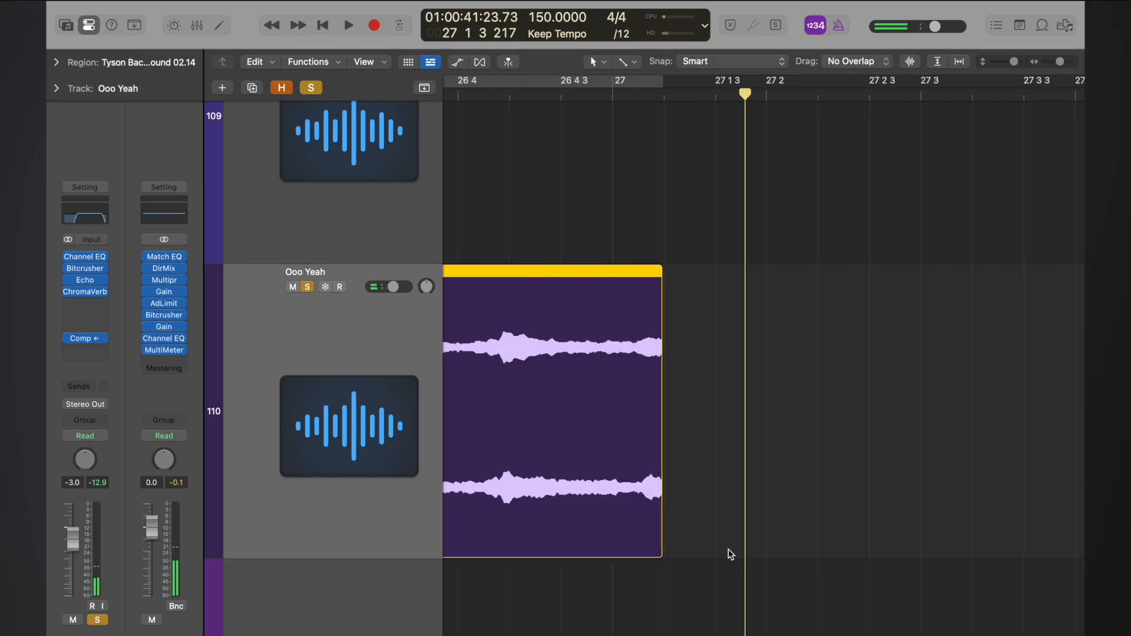
drag(725, 548, 702, 546)
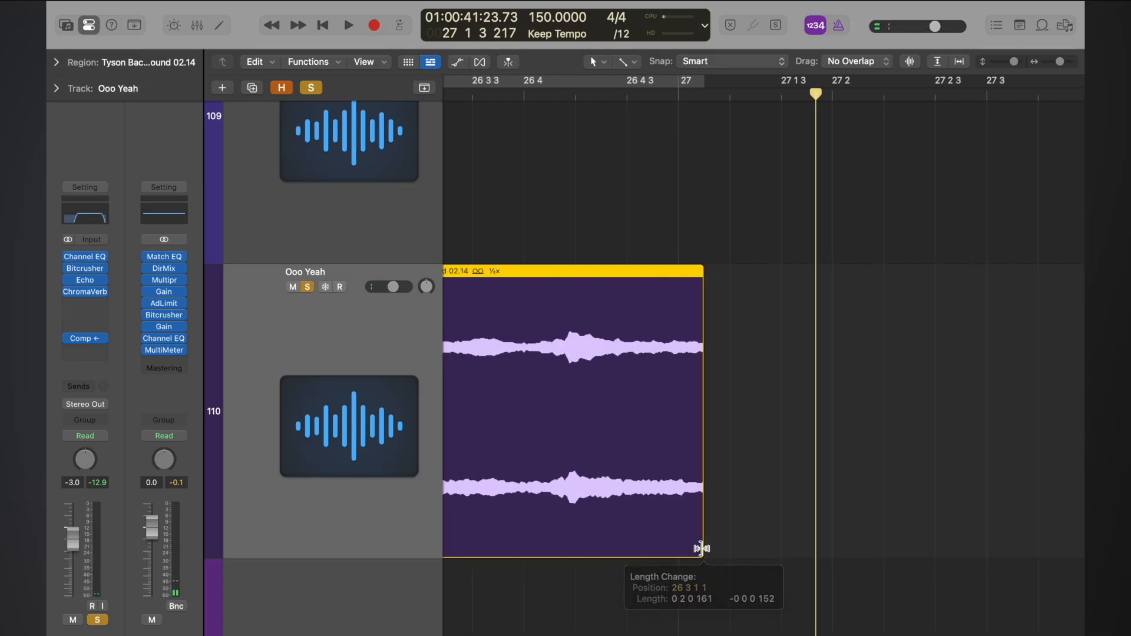
scroll(701, 547, down, 5)
scroll(702, 548, down, 2)
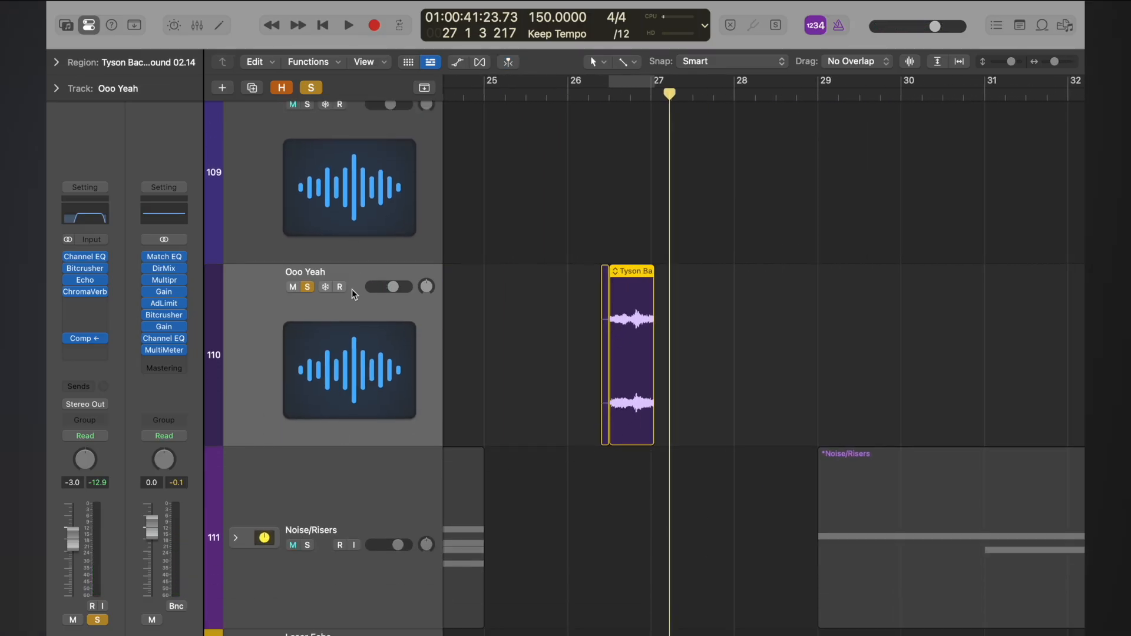
double_click(516, 95)
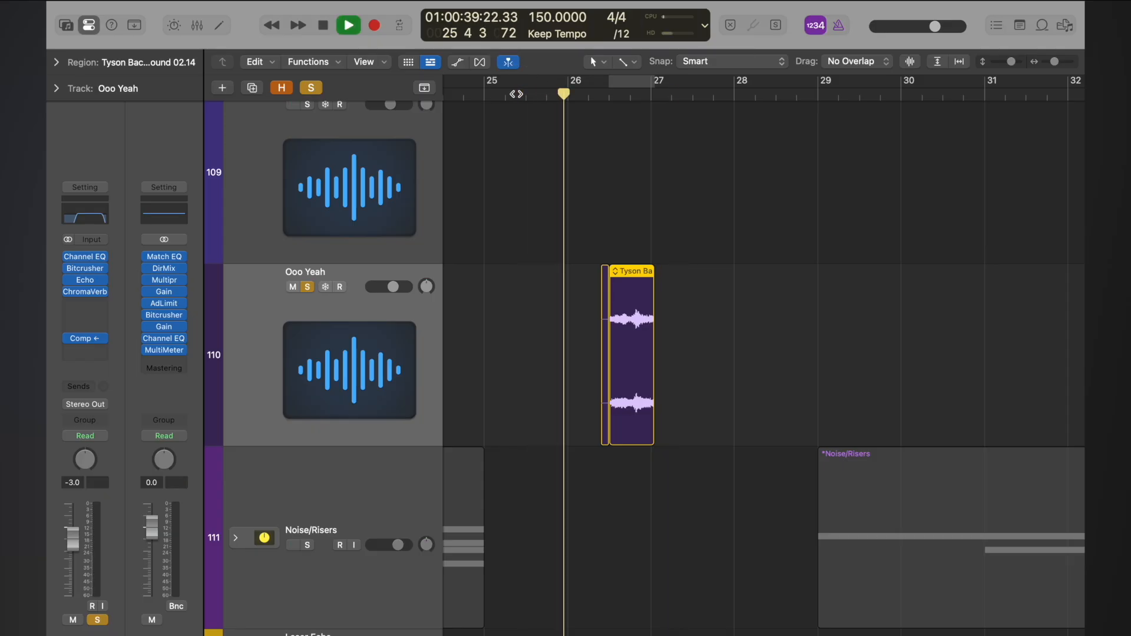
key(space)
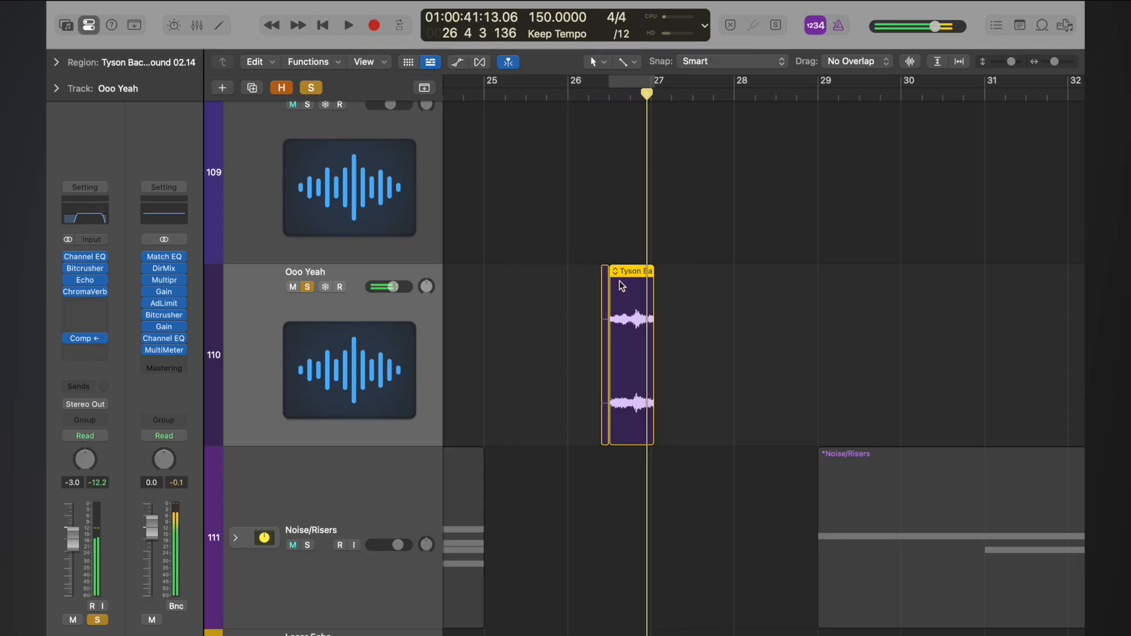
- Delete the short Ooo Yeah region just before 26 3, then replay the remaining vocal region
key(super+Right)
scroll(548, 292, left, 2)
click(529, 322)
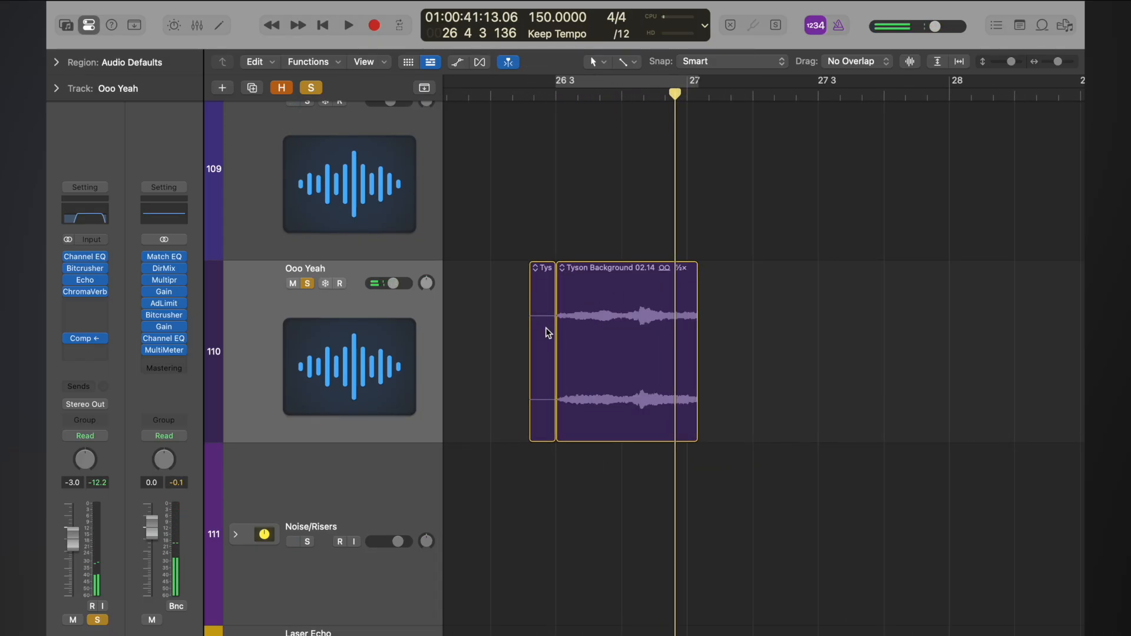
click(546, 329)
double_click(532, 94)
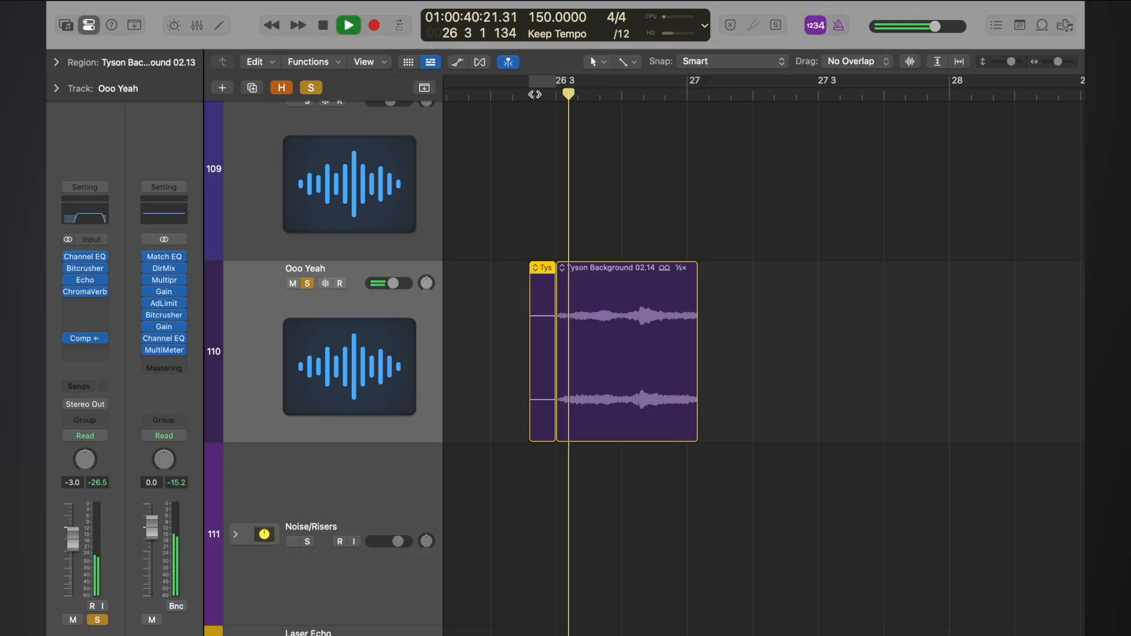
key(space)
key(Delete)
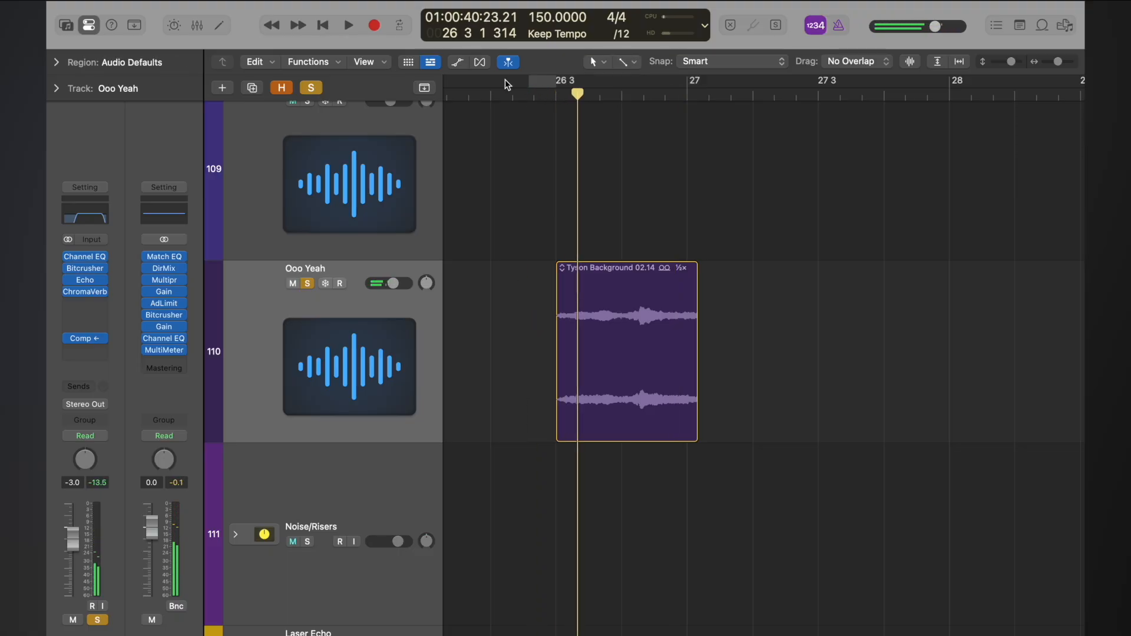
double_click(487, 90)
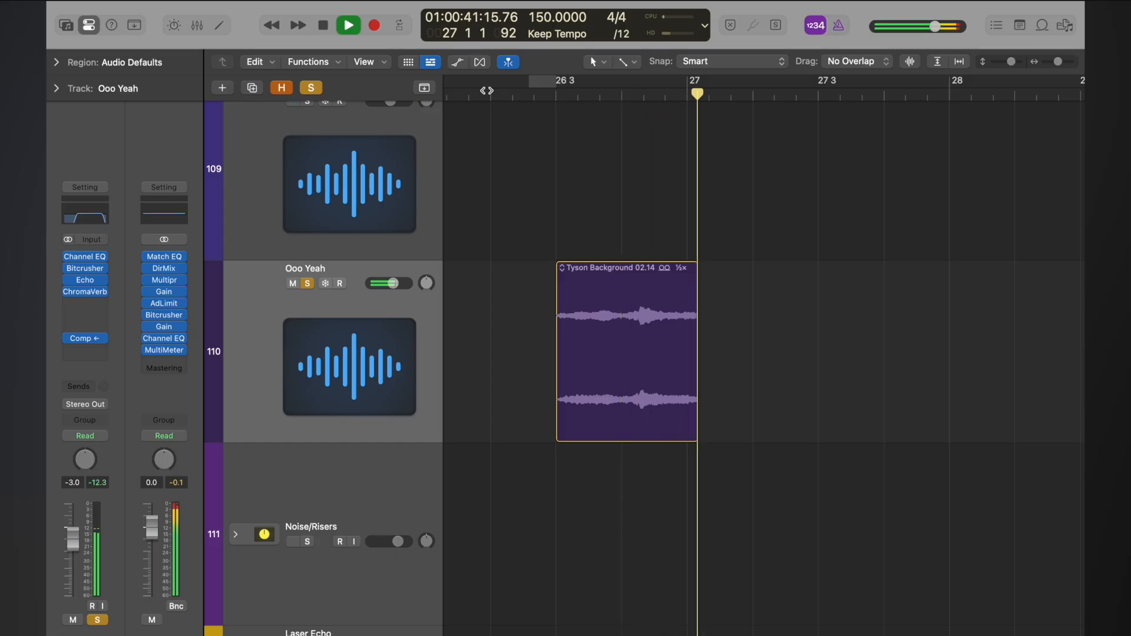
key(space)
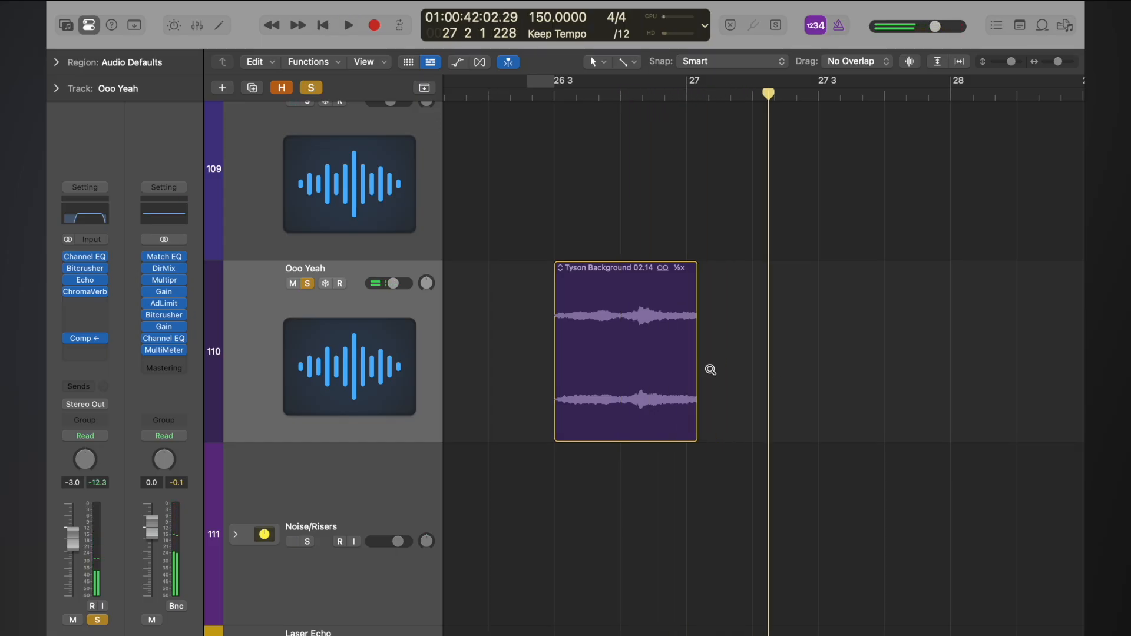
- Add a short fade-out to the end of the Ooo Yeah region just after bar 27 and replay it
scroll(711, 370, up, 5)
drag(594, 386, 563, 406)
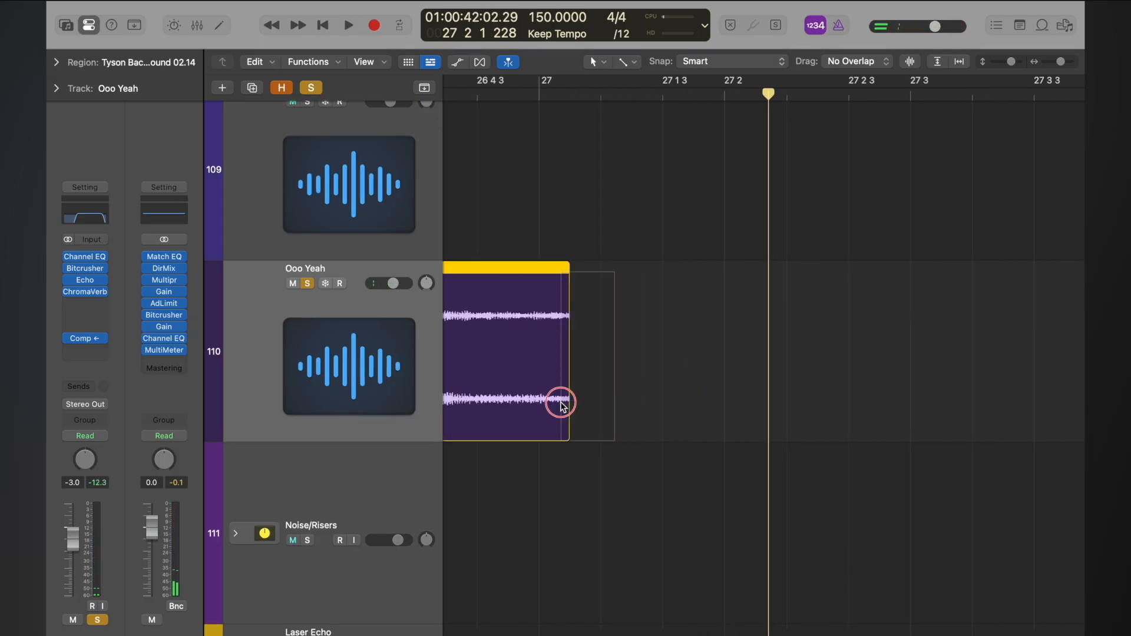
scroll(561, 403, down, 6)
scroll(561, 403, left, 1)
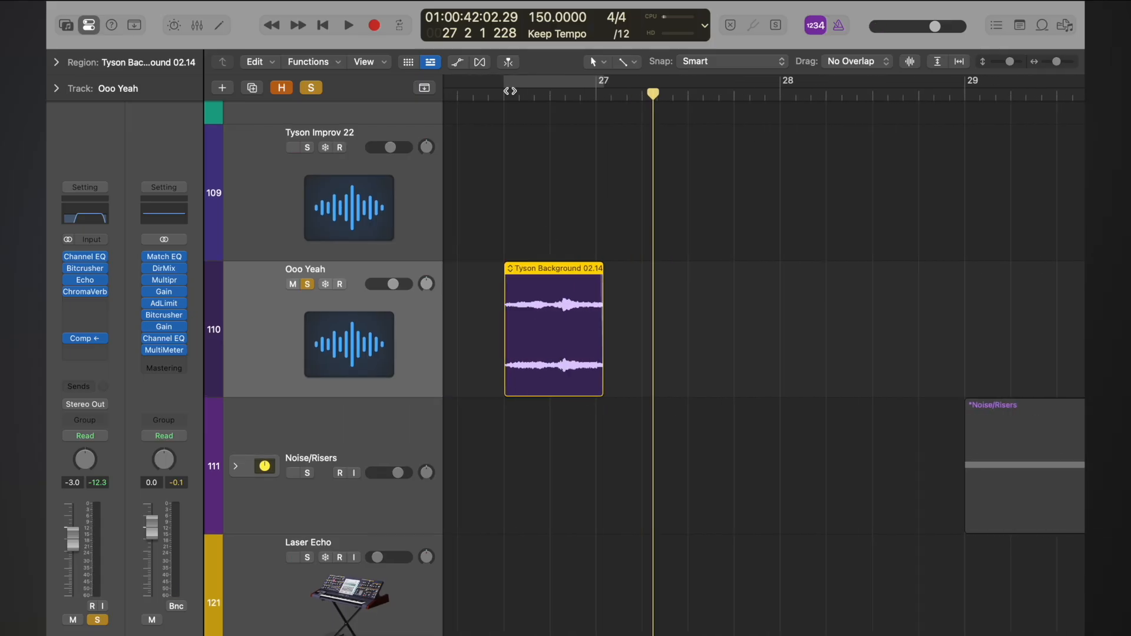
click(503, 96)
key(space)
key(space)
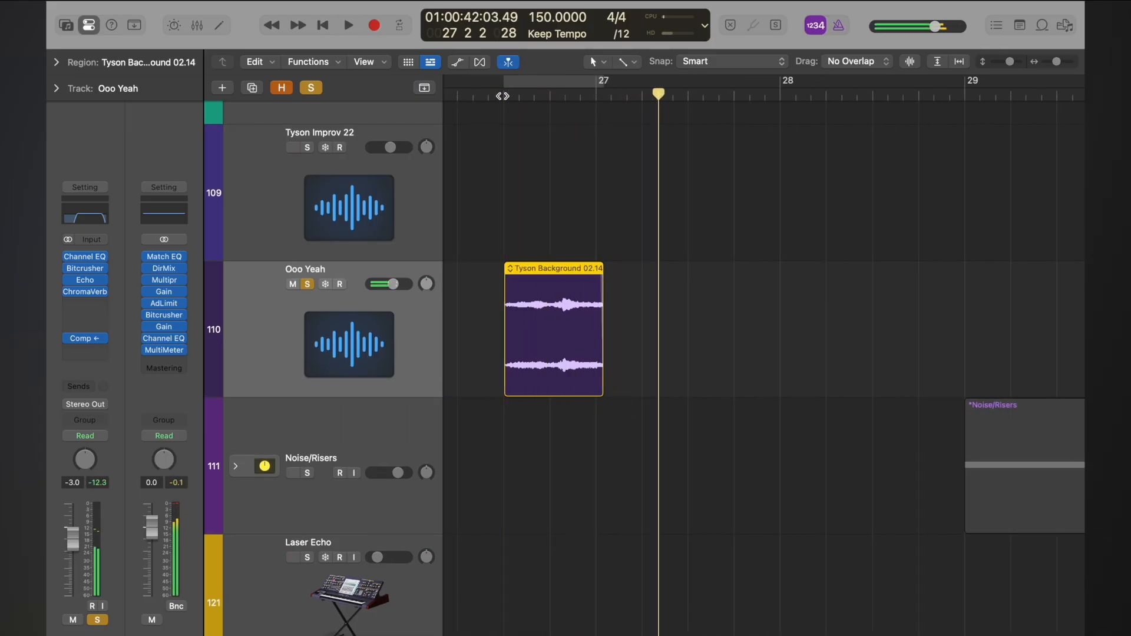
- Insert a second stereo Echo plug-in on the Ooo Yeah channel and position its window clear of the vocal region
click(86, 280)
click(382, 176)
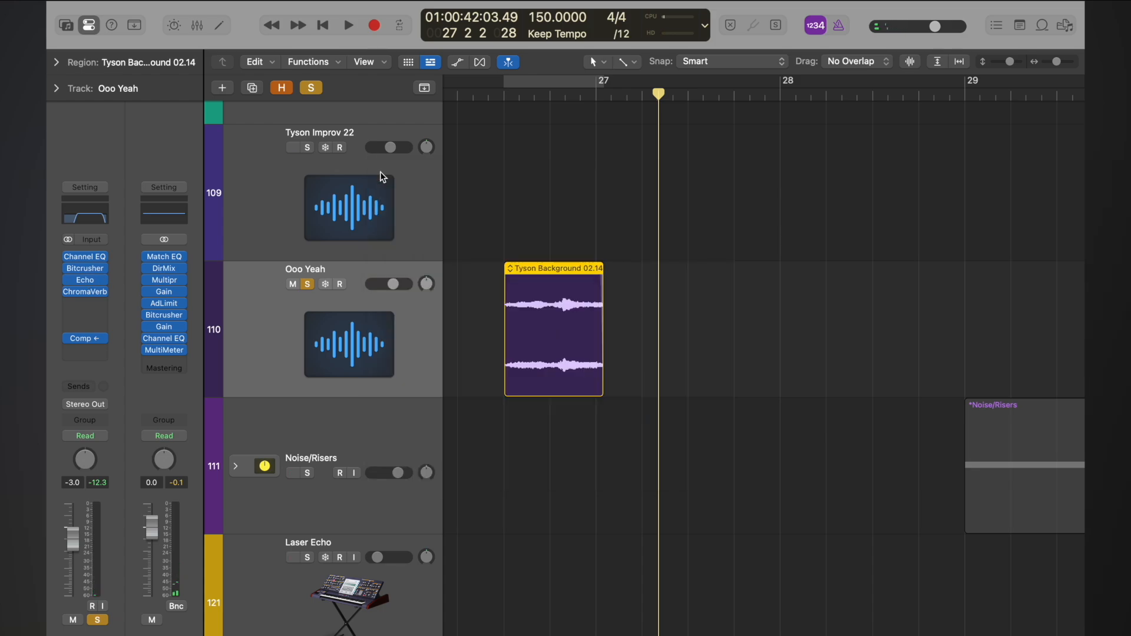
click(89, 273)
mouse_move(177, 342)
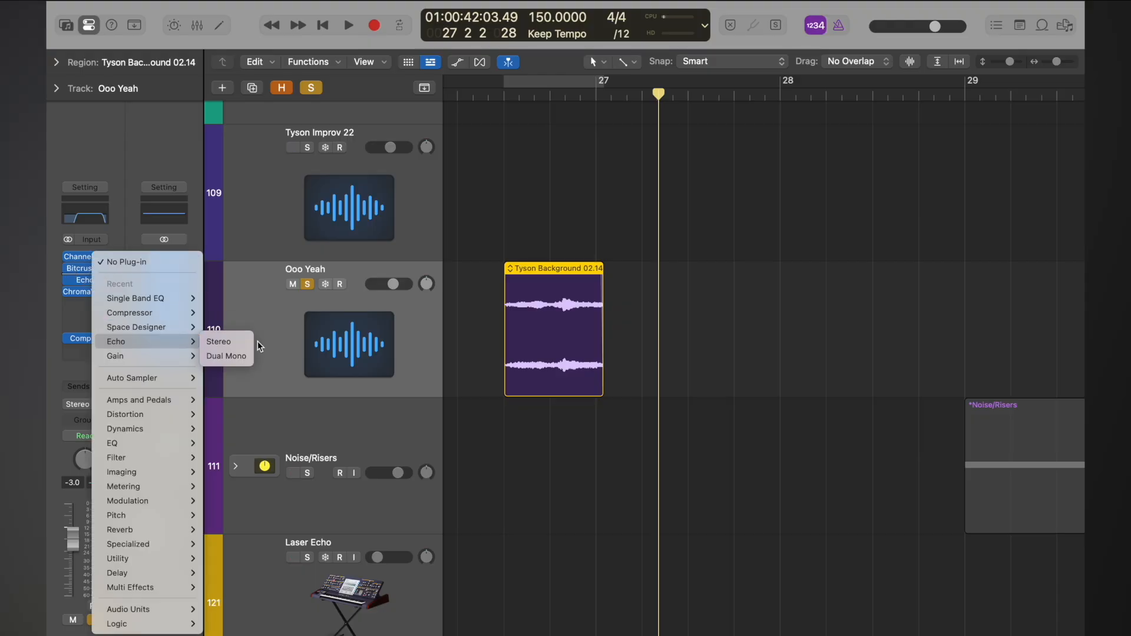
click(238, 343)
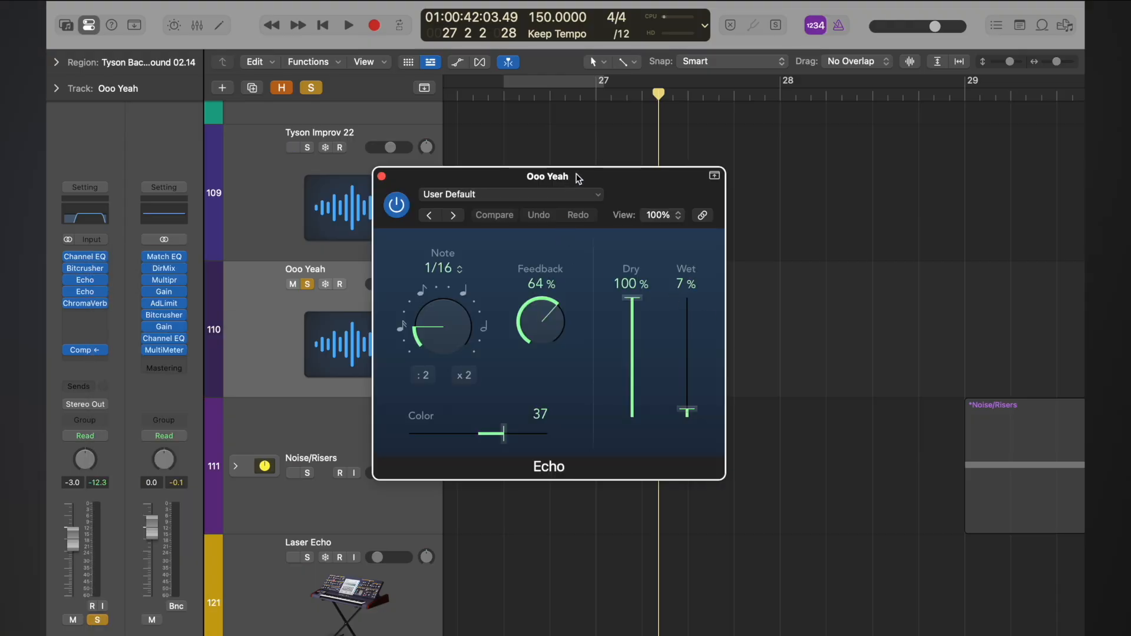
drag(578, 178, 569, 420)
scroll(628, 370, down, 5)
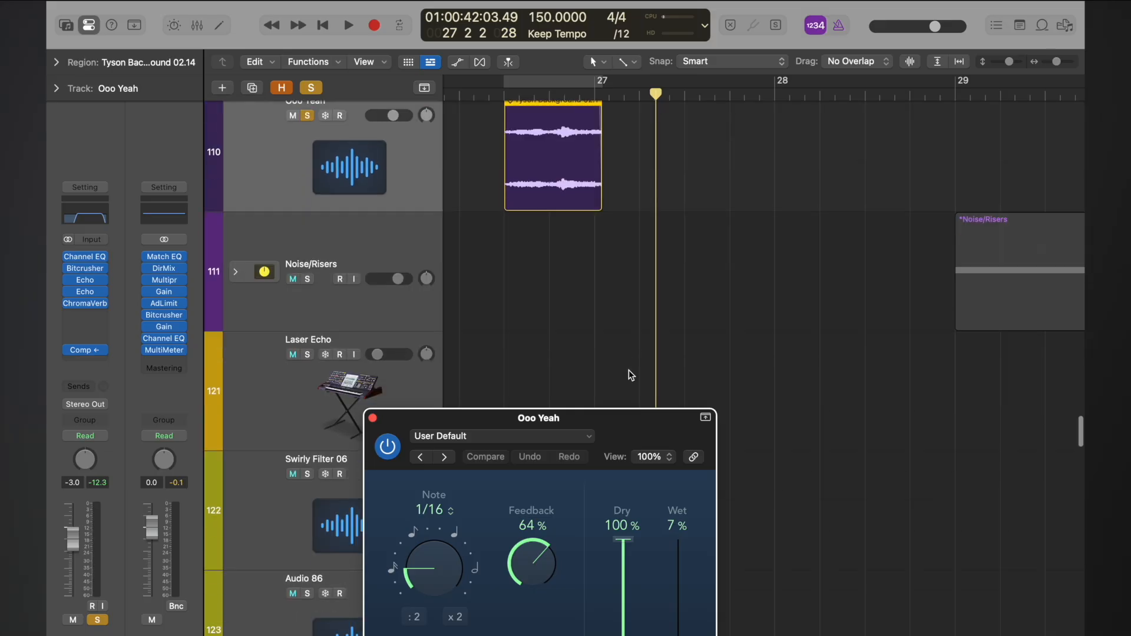
- Set the new Echo's note value to 1/2, playing the soloed Ooo Yeah vocal before and after the change
scroll(628, 370, up, 2)
click(507, 94)
key(space)
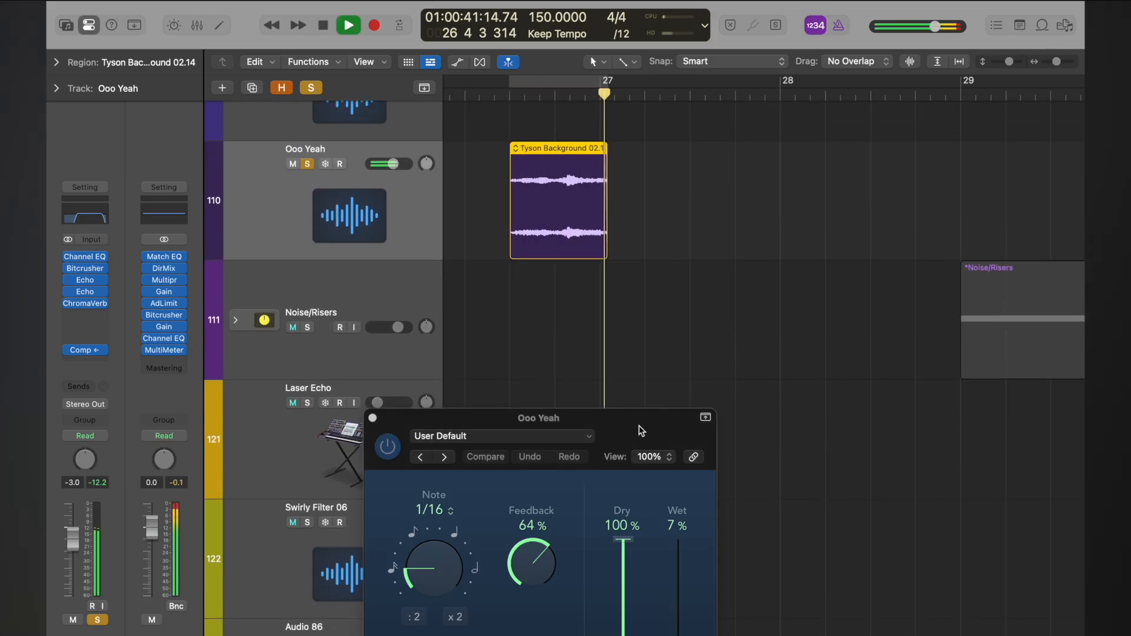
key(space)
click(449, 570)
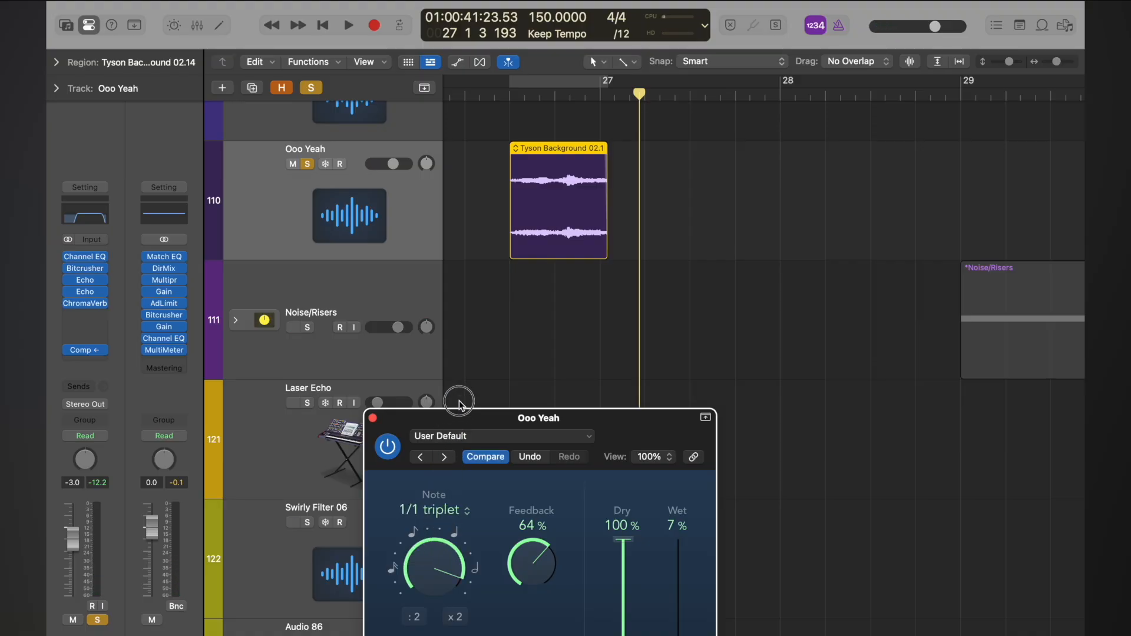
click(507, 93)
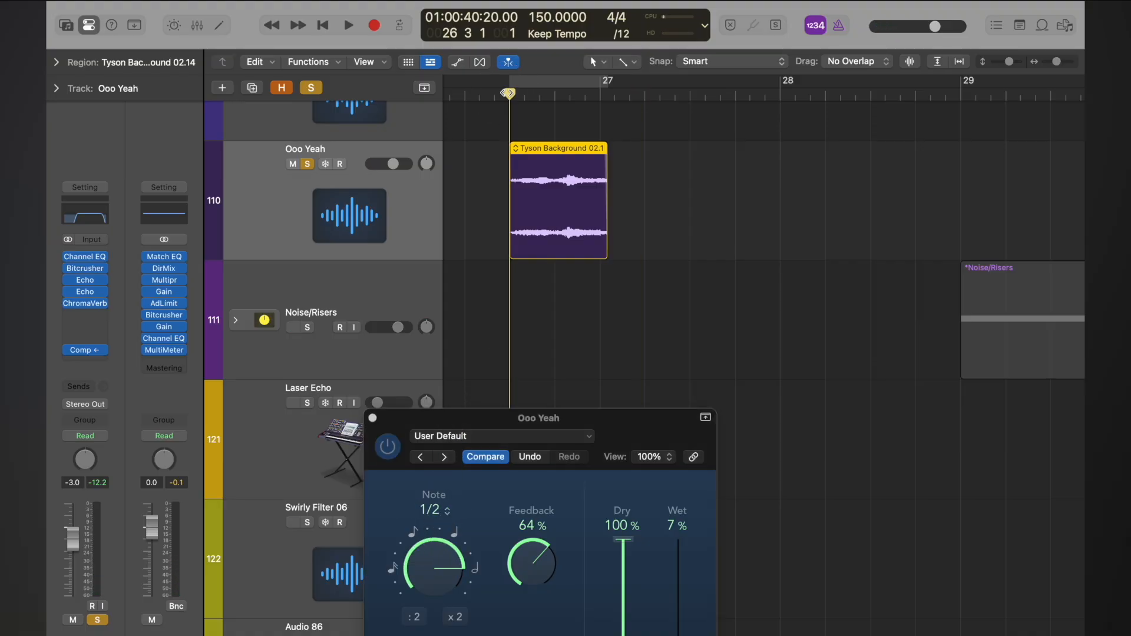
key(space)
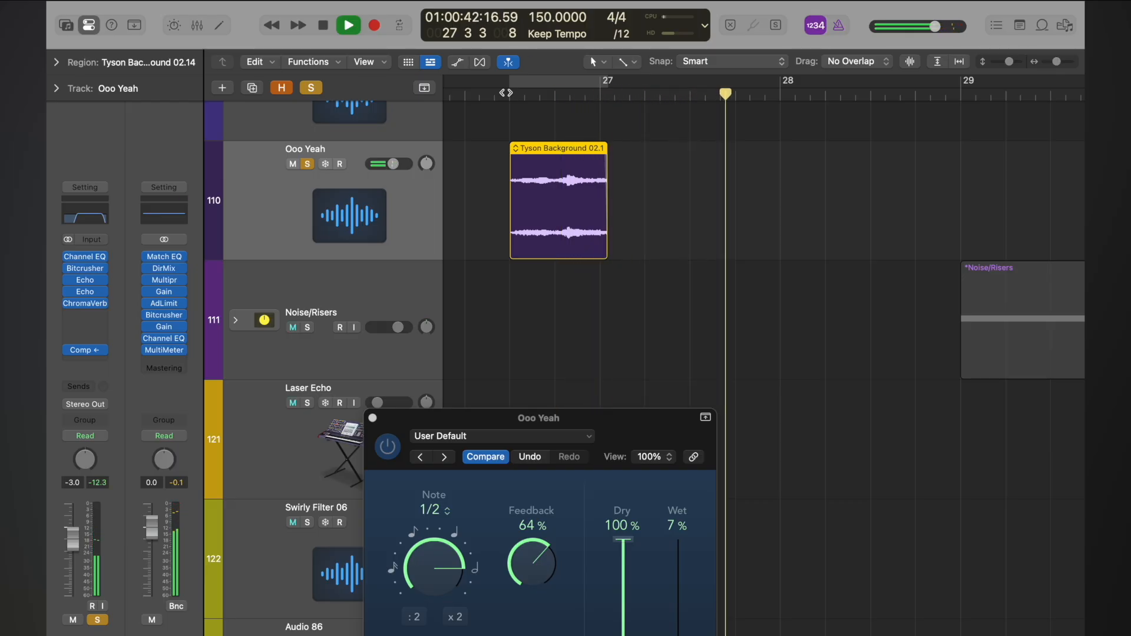
key(space)
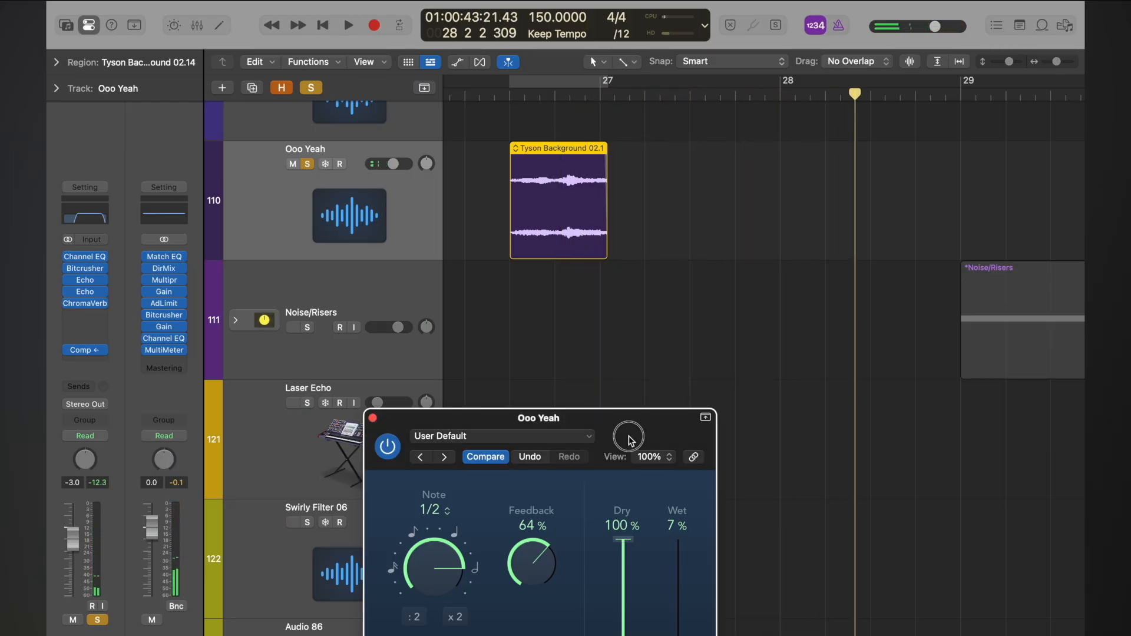
- Set the new Echo's Wet level to 38% and Color to 10 during playback, then replay the Ooo Yeah vocal
drag(628, 434, 641, 367)
scroll(656, 246, down, 3)
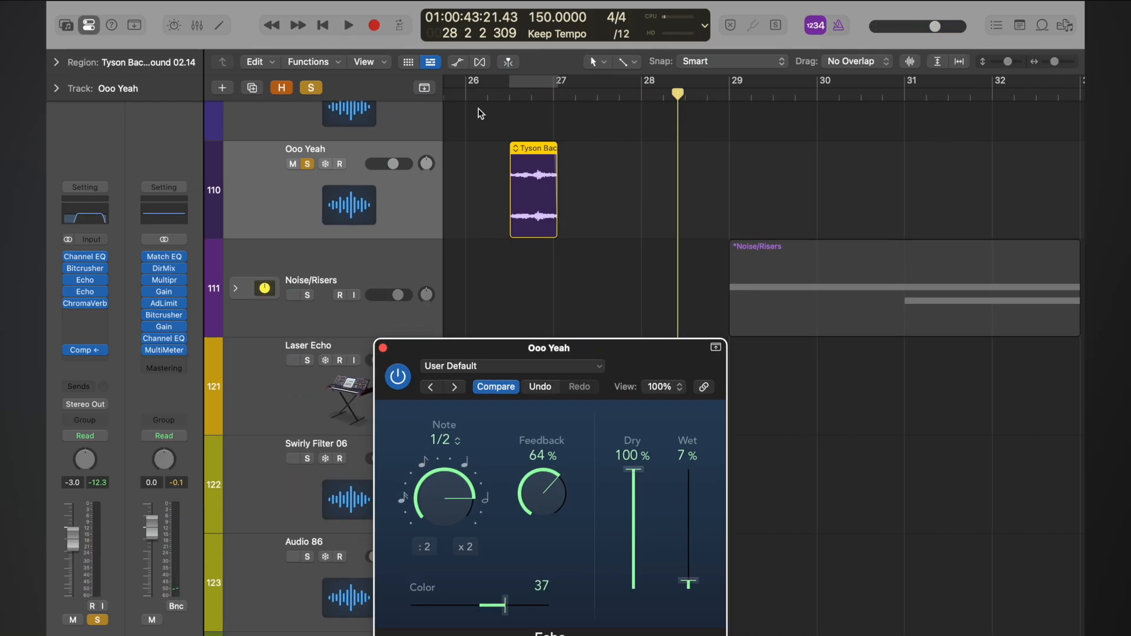
scroll(489, 106, left, 2)
click(508, 95)
key(space)
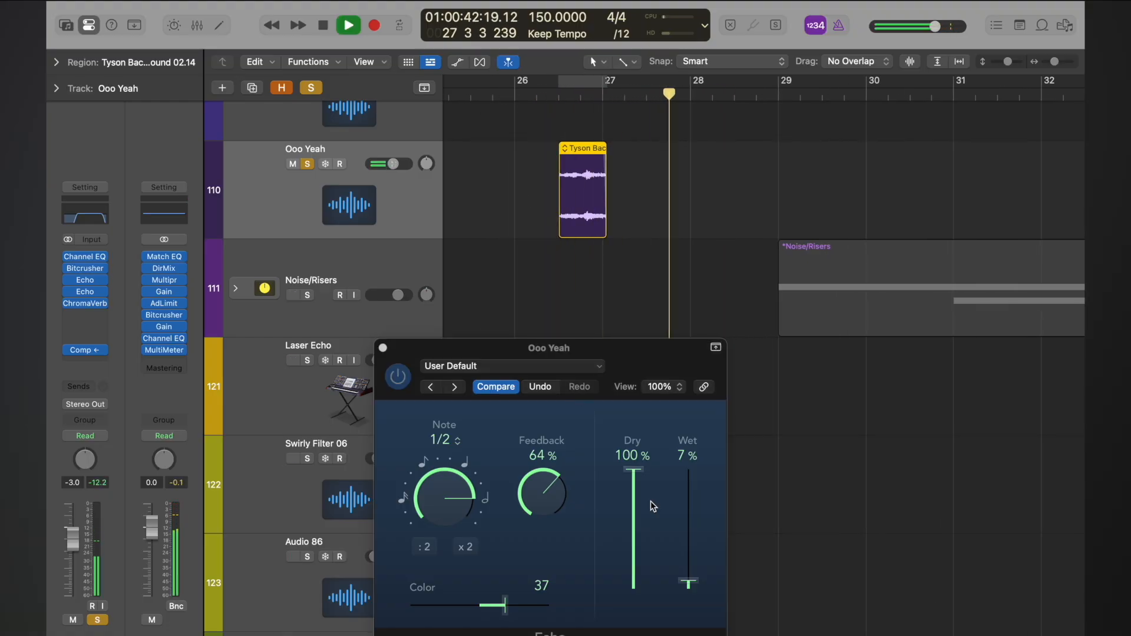
drag(687, 580, 688, 542)
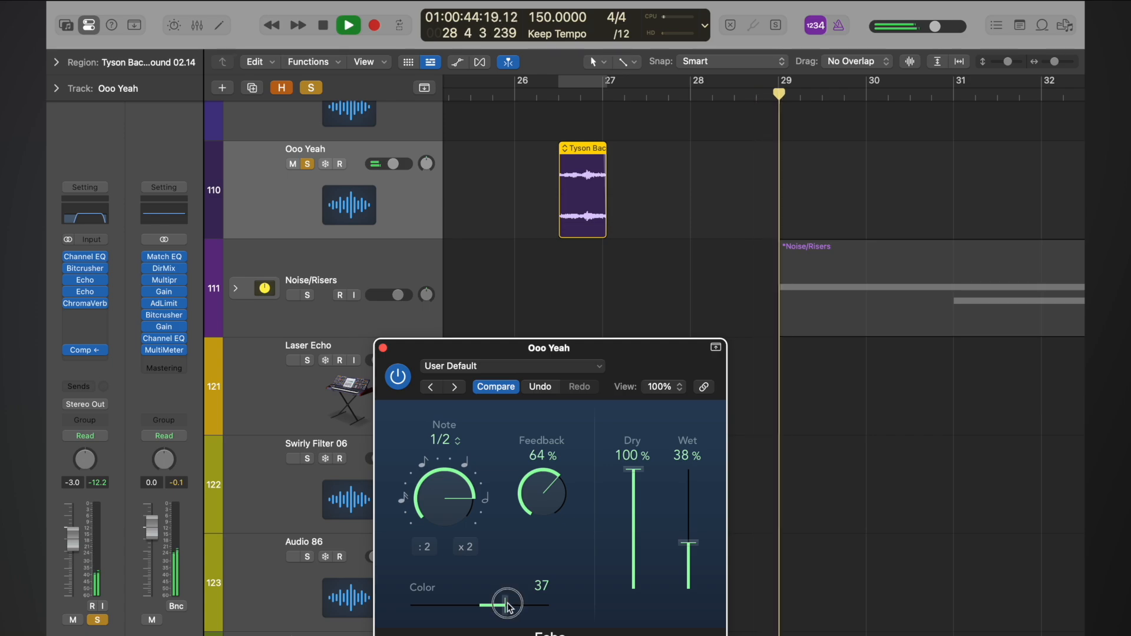
drag(505, 605, 486, 605)
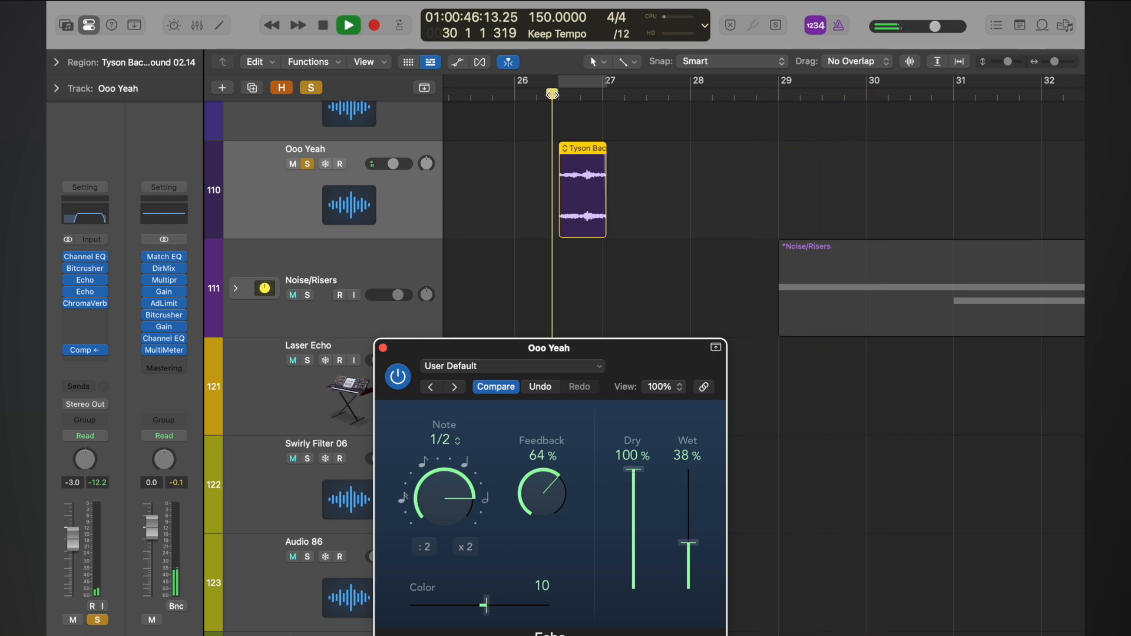
click(553, 94)
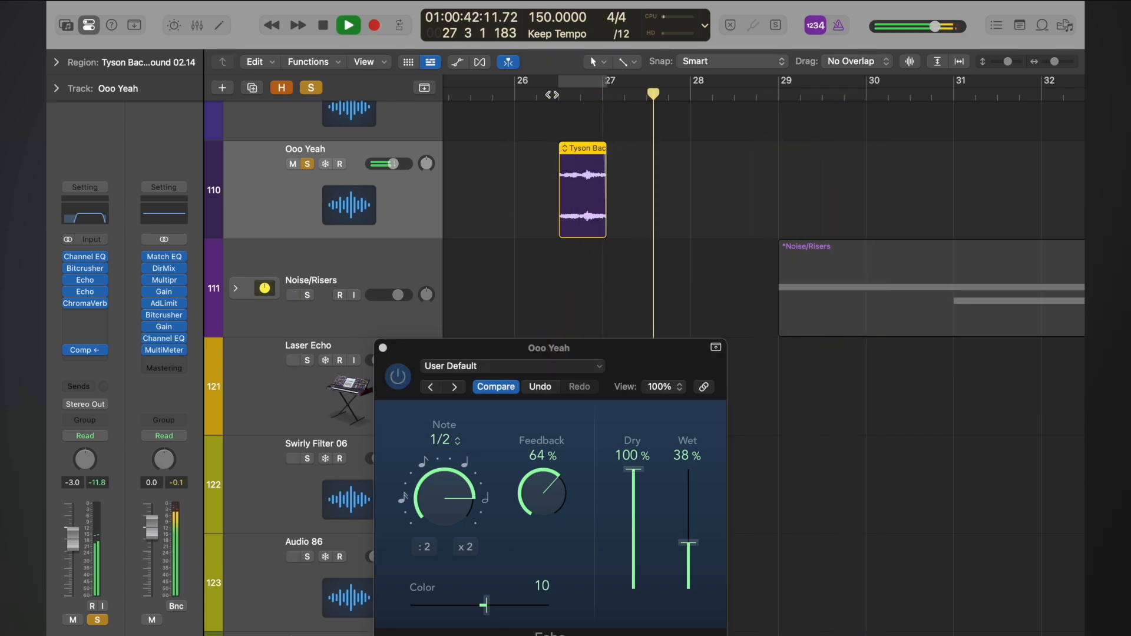
- Turn off solo, reduce the track height, and replay the echoed Ooo Yeah vocal into the drop within the full mix
click(310, 89)
key(super+Up)
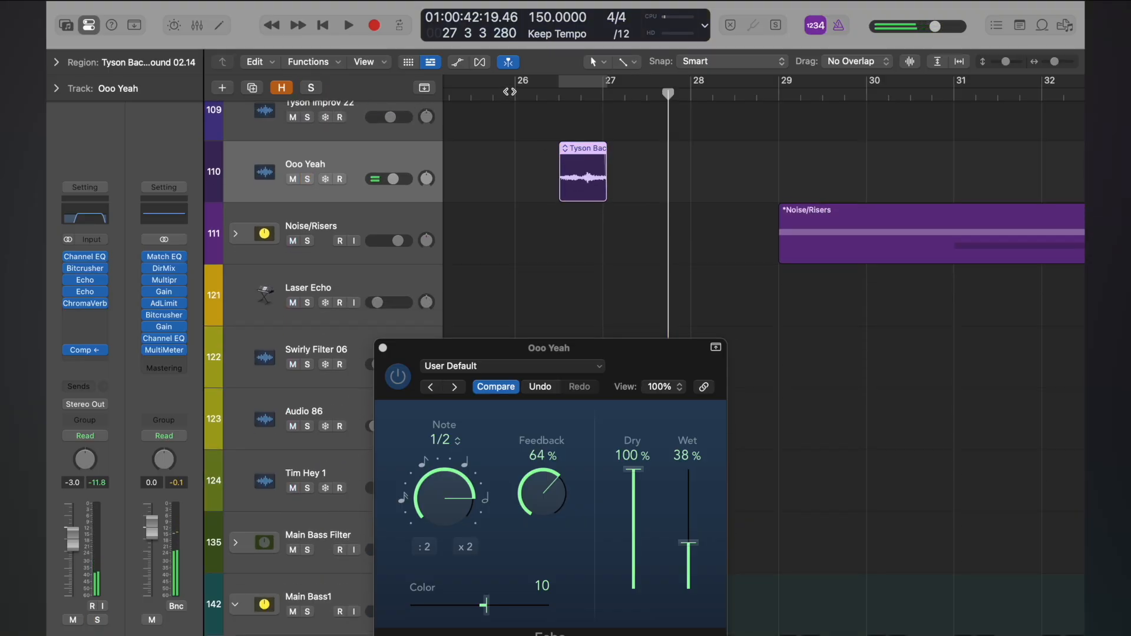
click(509, 92)
key(space)
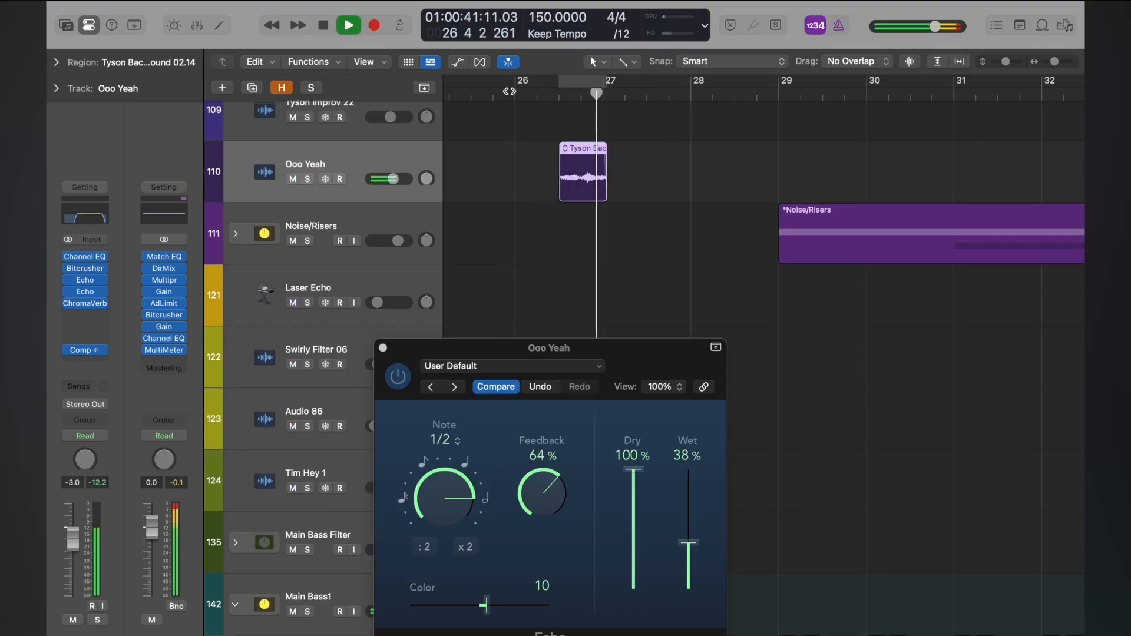
- Lower the new Echo's Wet level to 12%, replay the Ooo Yeah vocal into the bar 27 drop, and close the plug-in
key(space)
drag(648, 358, 601, 225)
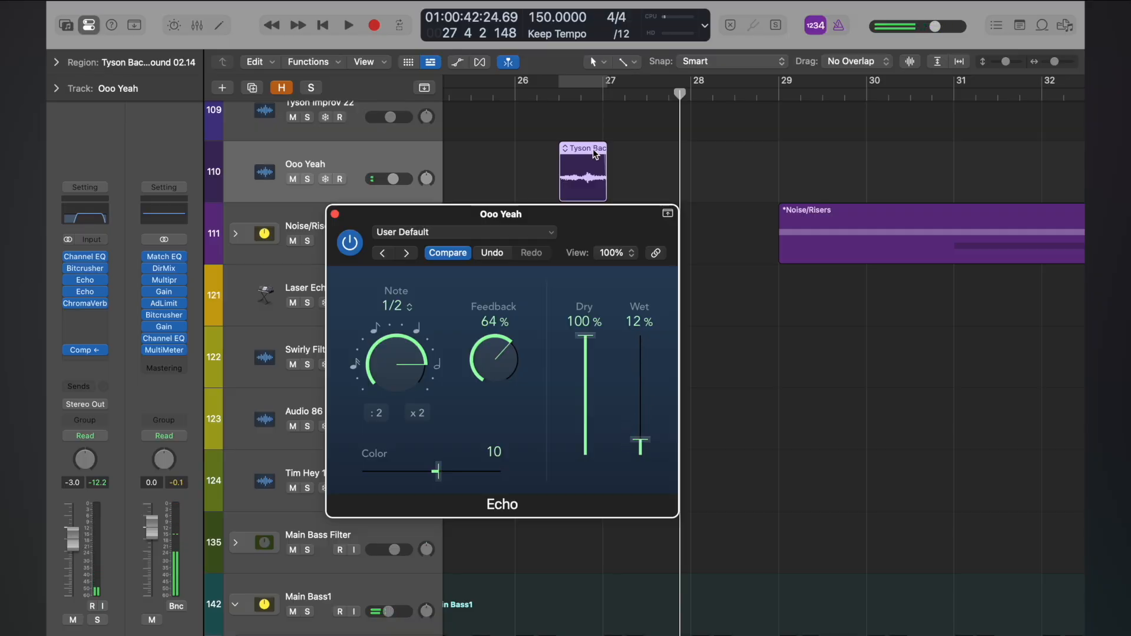
click(516, 91)
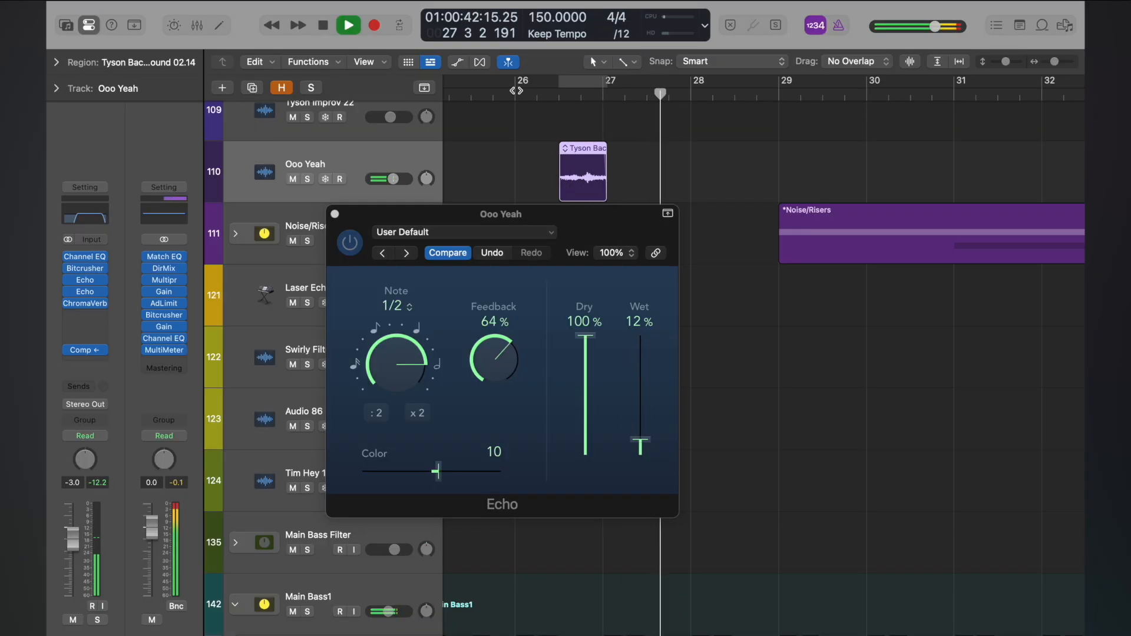
key(space)
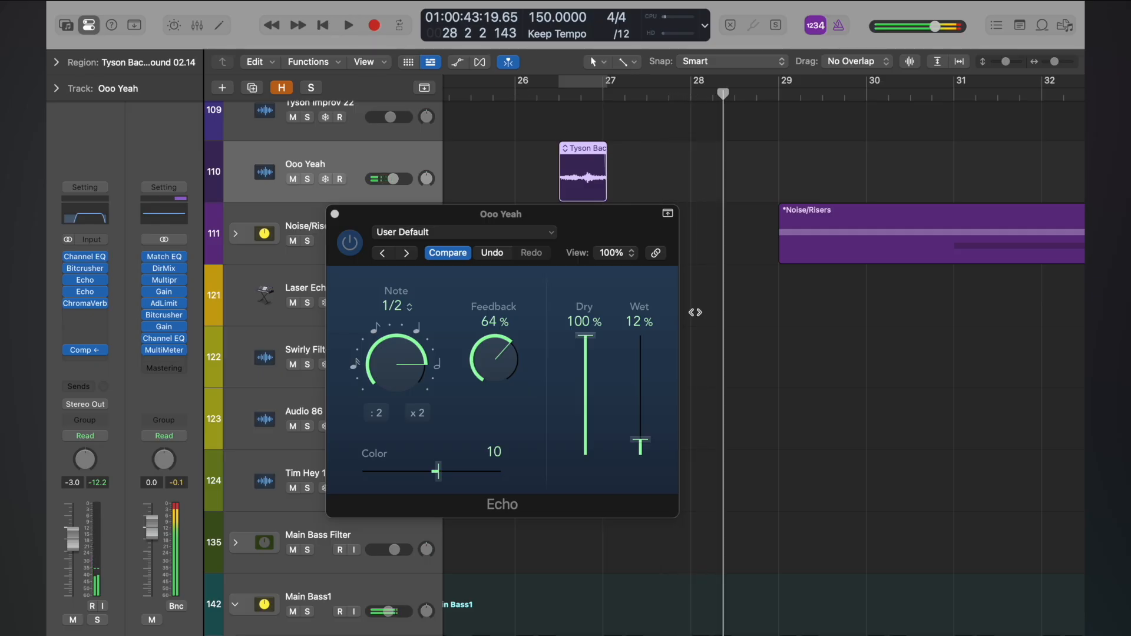
key(super+Left)
click(334, 214)
- Find the existing Ooo Yeah regions around bars 98 to 101 and play the vocal going into the second drop
scroll(605, 219, down, 5)
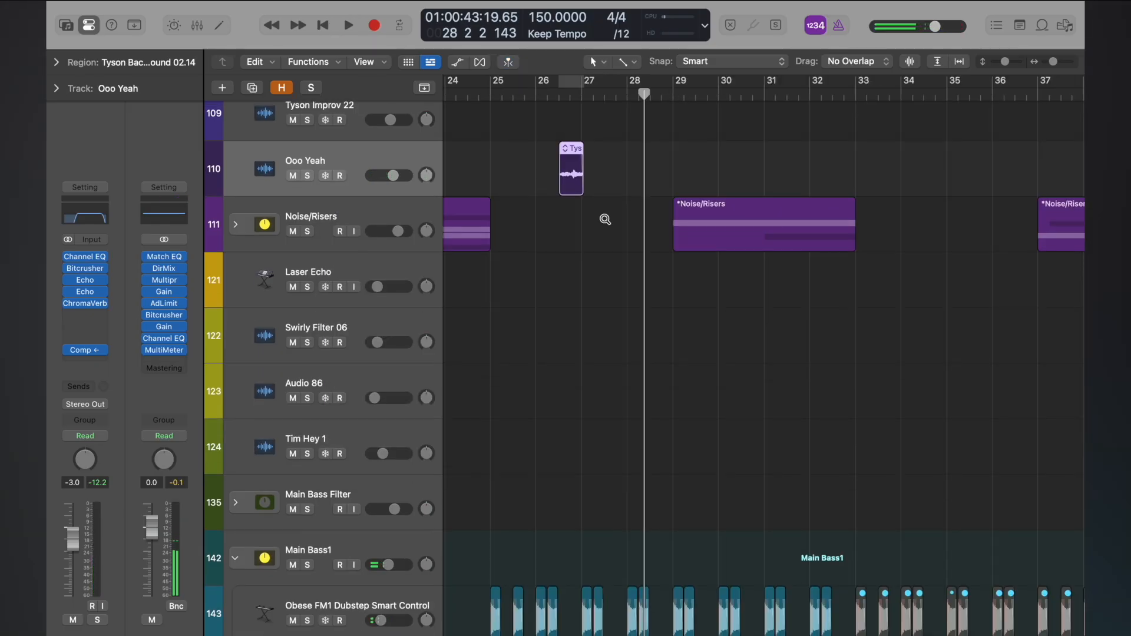
scroll(606, 220, left, 10)
scroll(605, 219, up, 10)
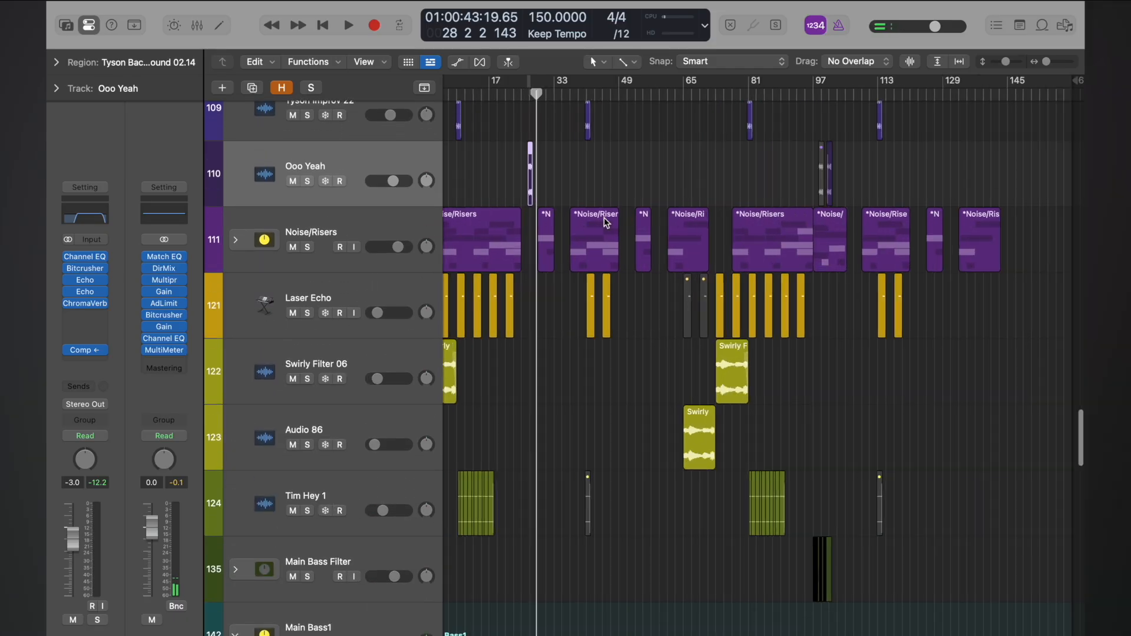
scroll(605, 219, right, 5)
scroll(605, 219, right, 5)
scroll(606, 220, down, 1)
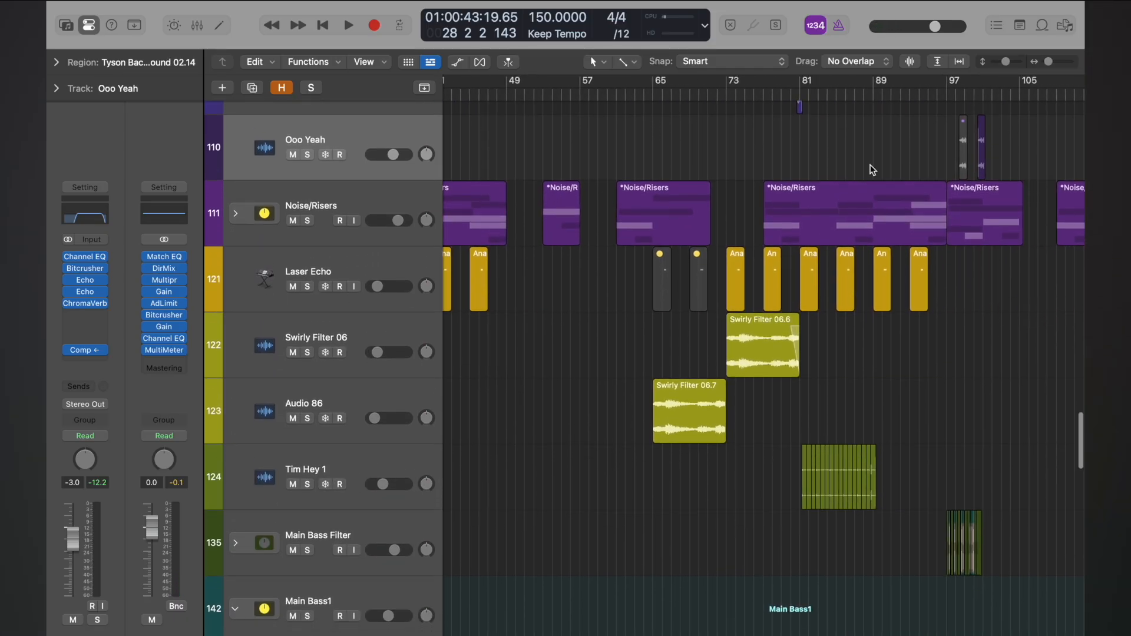
key(super+Right)
key(super+Right)
key(super+Right)
scroll(872, 169, right, 20)
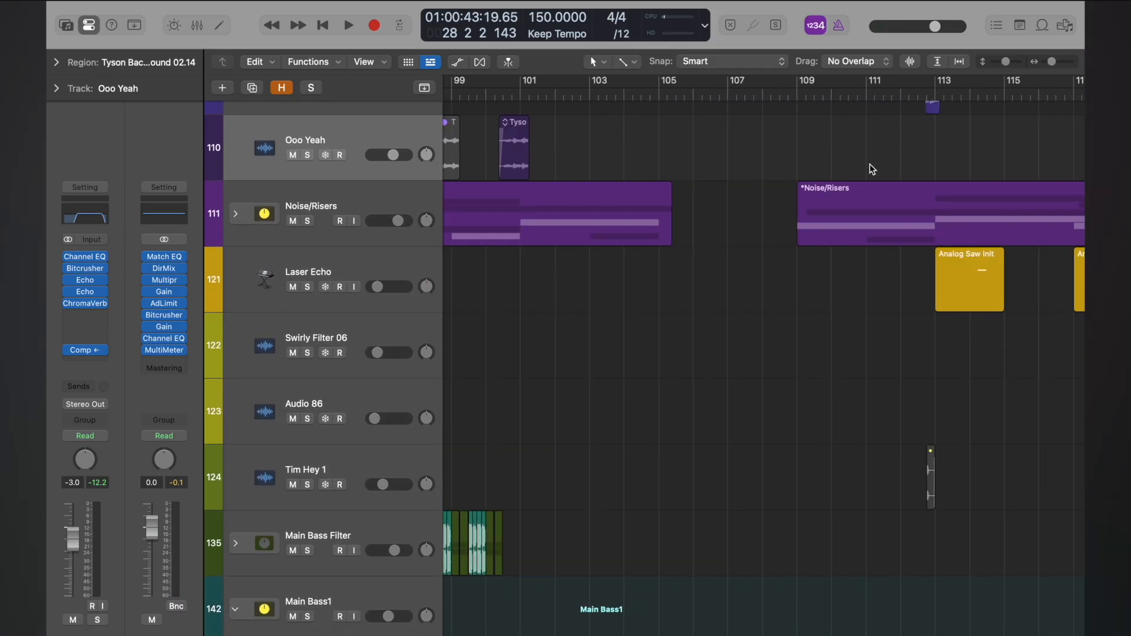
key(super+Right)
key(space)
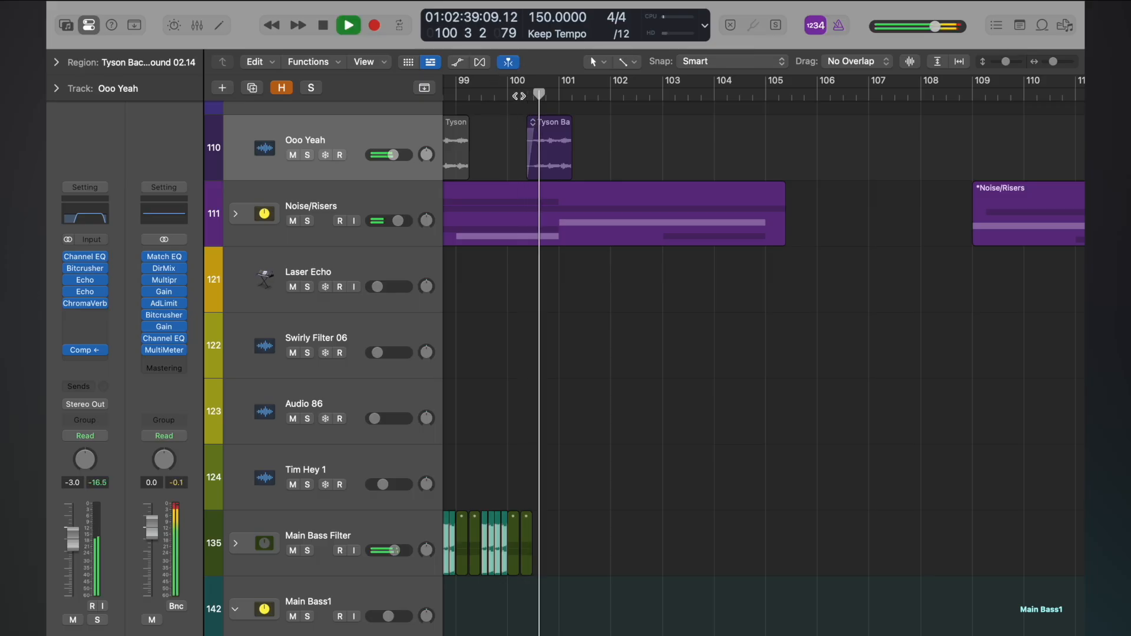
key(space)
- Delete the old Ooo Yeah regions just before and across the bar 101 drop
key(super+Left)
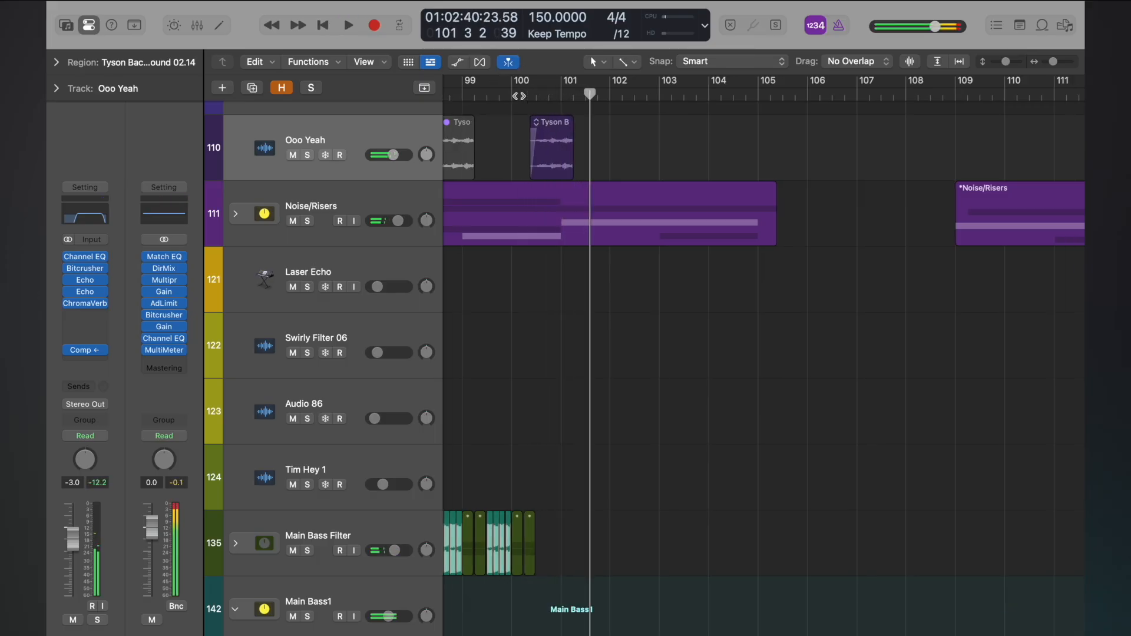
key(super+Up)
key(super+Left)
key(super+Left)
key(super+Up)
scroll(519, 96, down, 5)
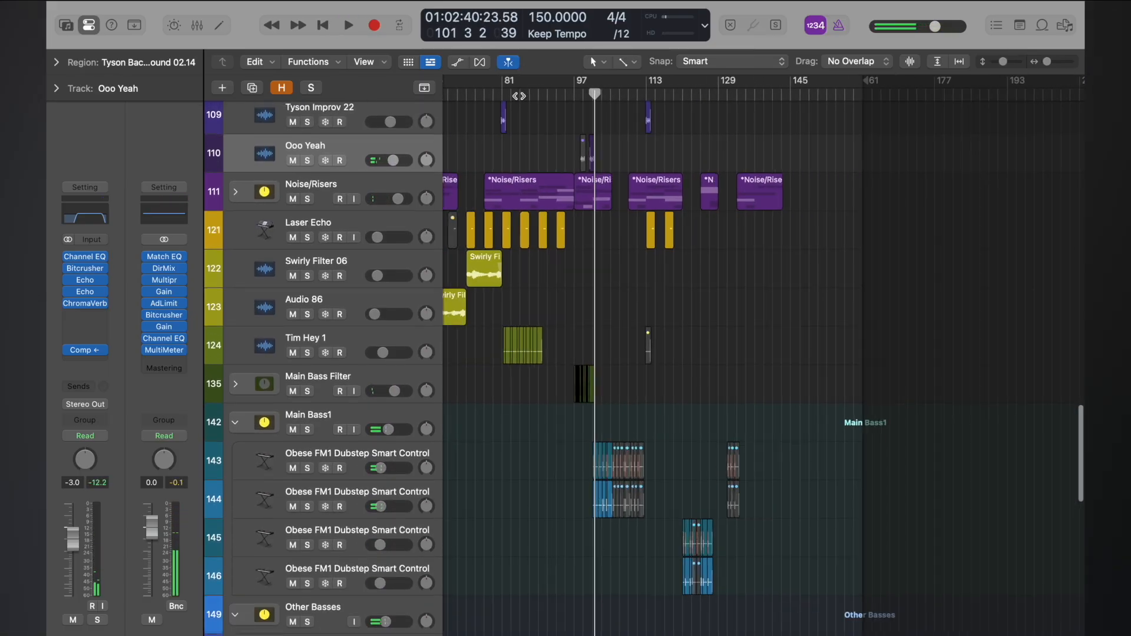
scroll(577, 164, left, 3)
scroll(577, 164, right, 1)
scroll(651, 164, right, 1)
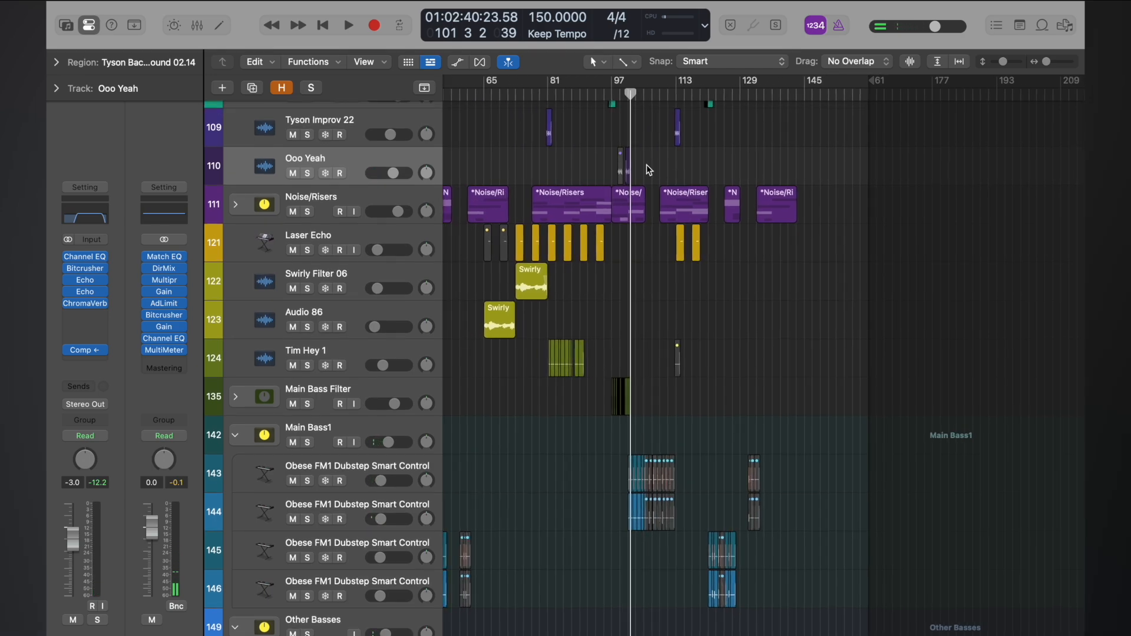
click(640, 165)
scroll(638, 165, left, 6)
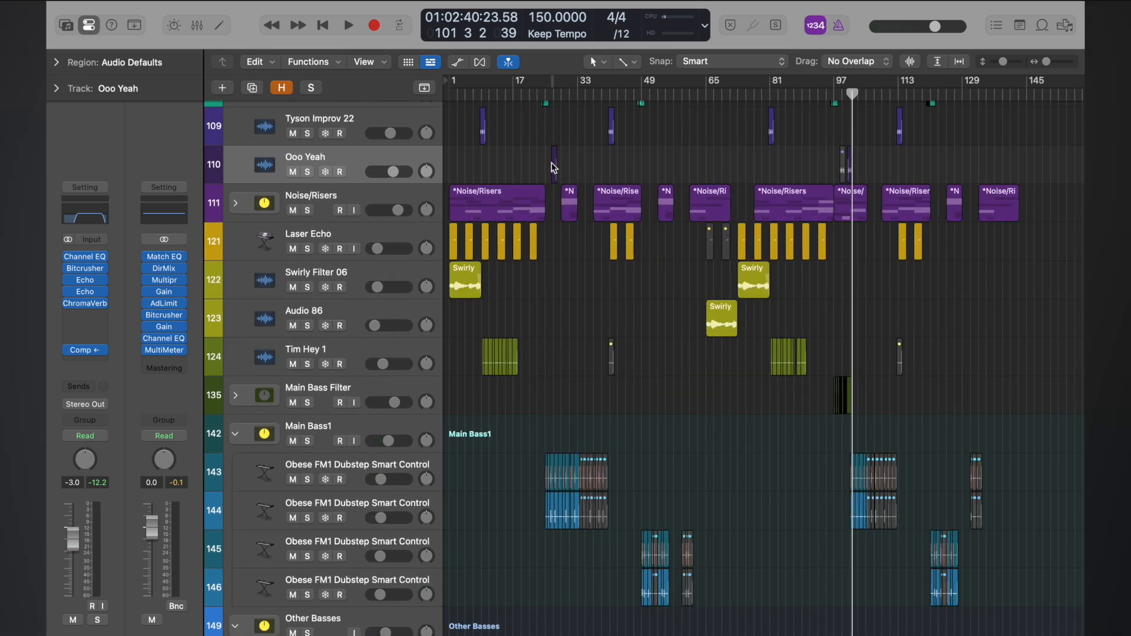
click(553, 163)
mouse_move(552, 165)
mouse_down()
mouse_move(883, 160)
mouse_move(662, 157)
mouse_move(556, 179)
mouse_up()
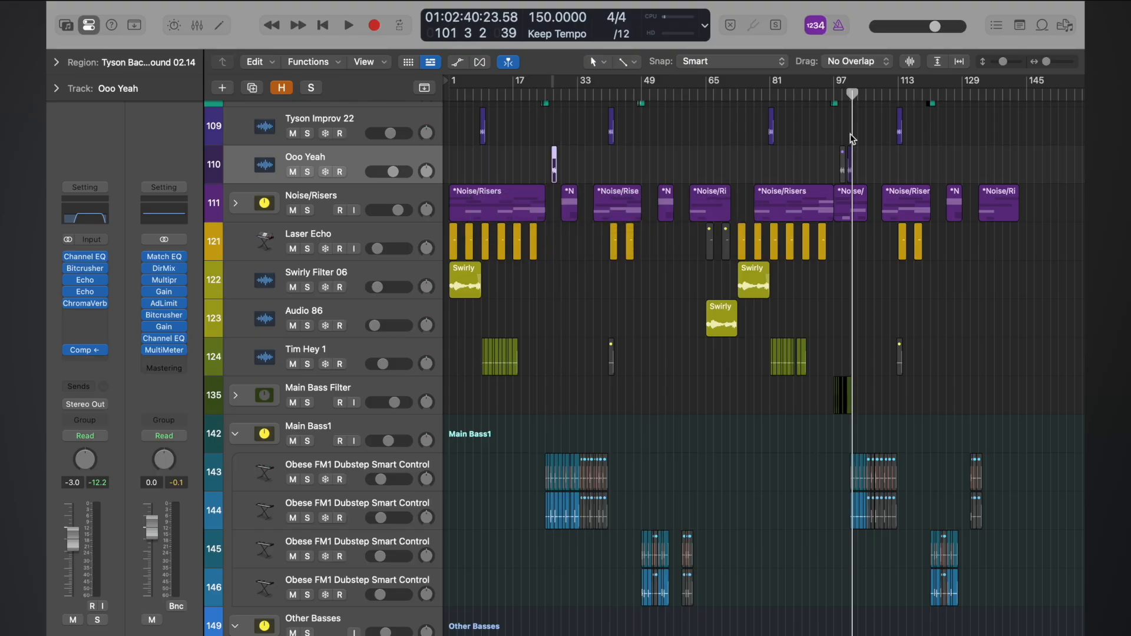
click(864, 162)
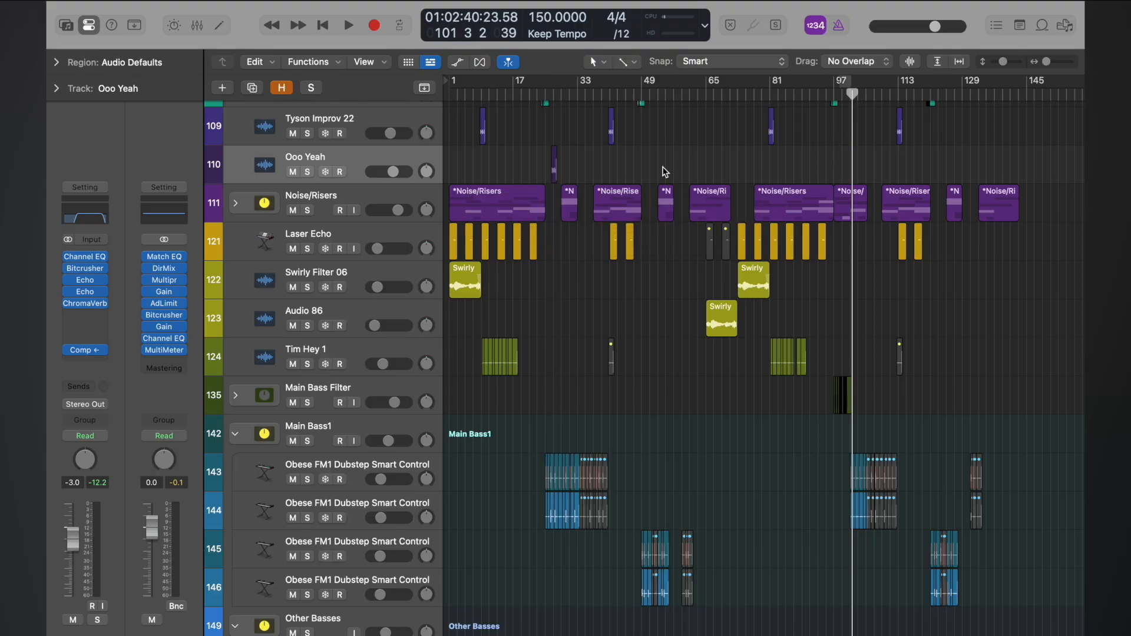
- Copy the trimmed Ooo Yeah region from before the bar 27 drop to just before the bar 101 drop
drag(556, 165, 852, 161)
key(super+Right)
key(super+Right)
key(super+Right)
key(super+Right)
key(super+Right)
key(super+Right)
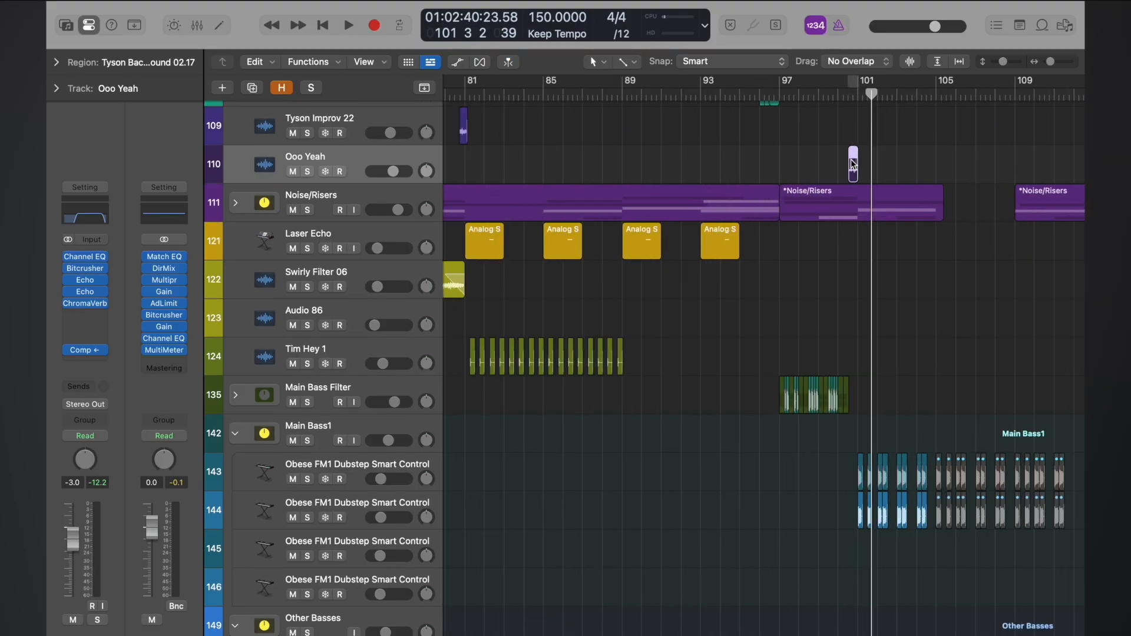
- Play the copied Ooo Yeah vocal into the bar 101 drop and save the project
click(820, 96)
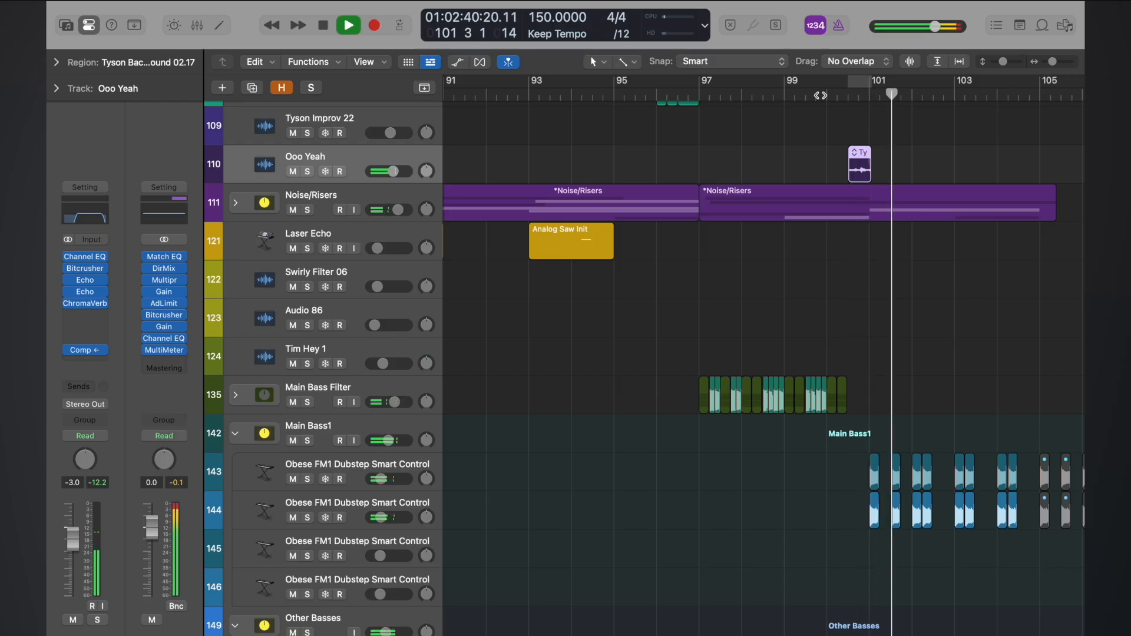
key(space)
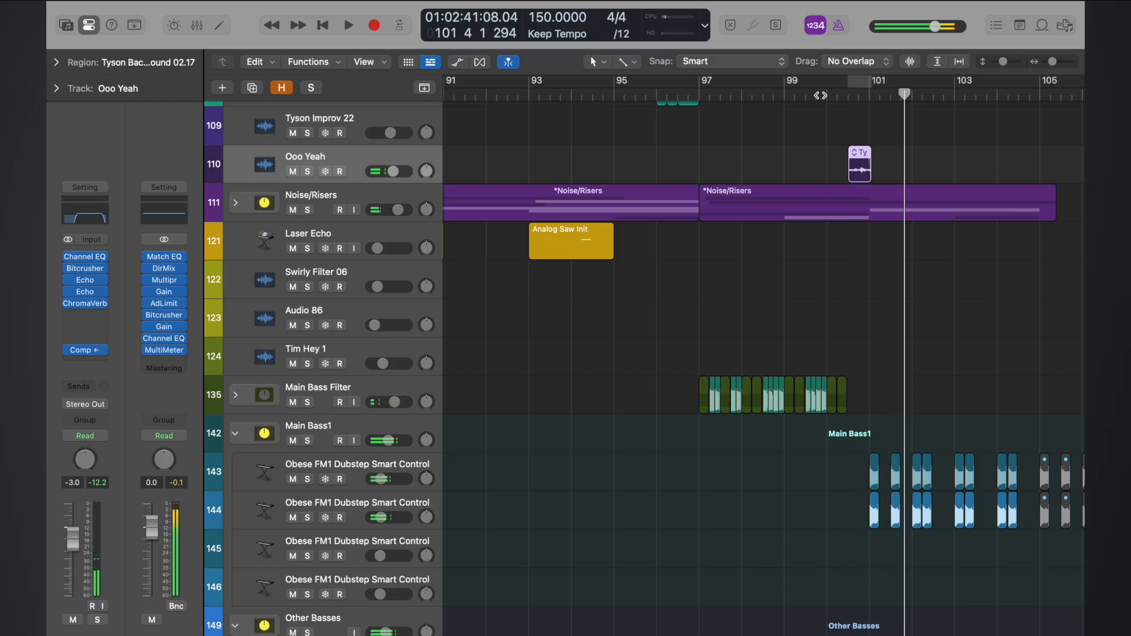
key(super+s)
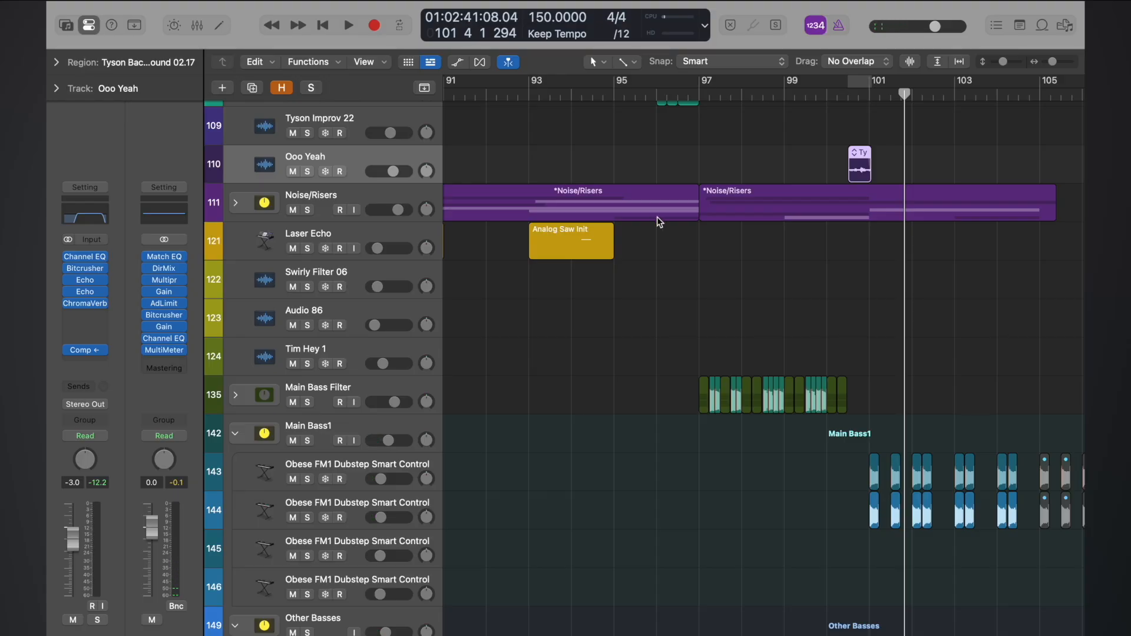
- Look over the vocal, riser and bass tracks in the arrangement around the bar 101 drop
scroll(657, 220, down, 5)
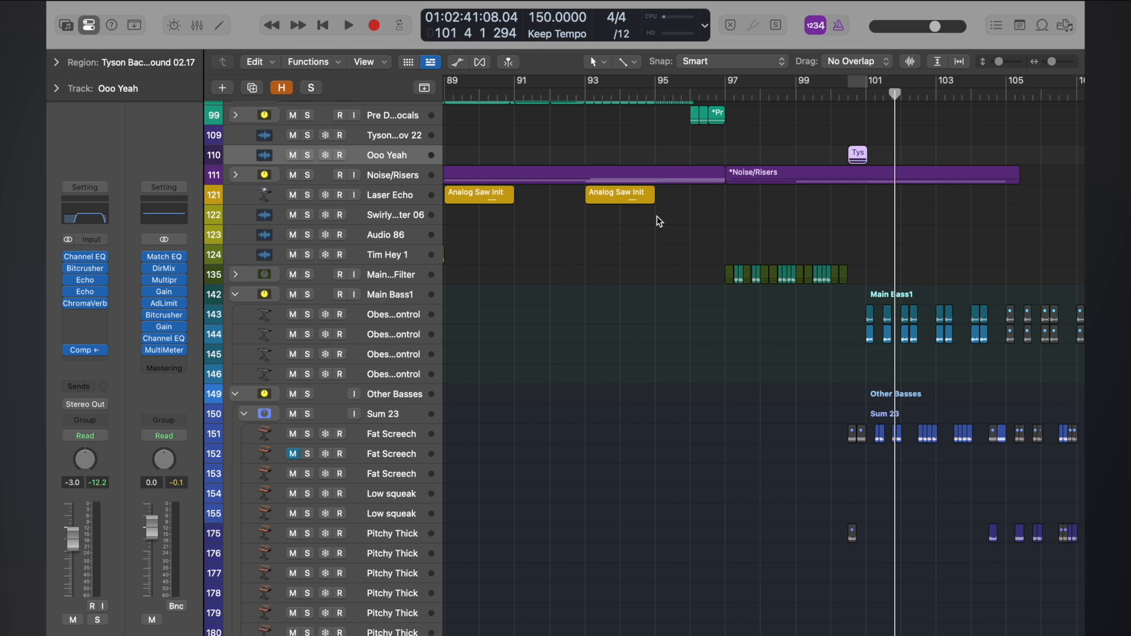
scroll(794, 258, down, 10)
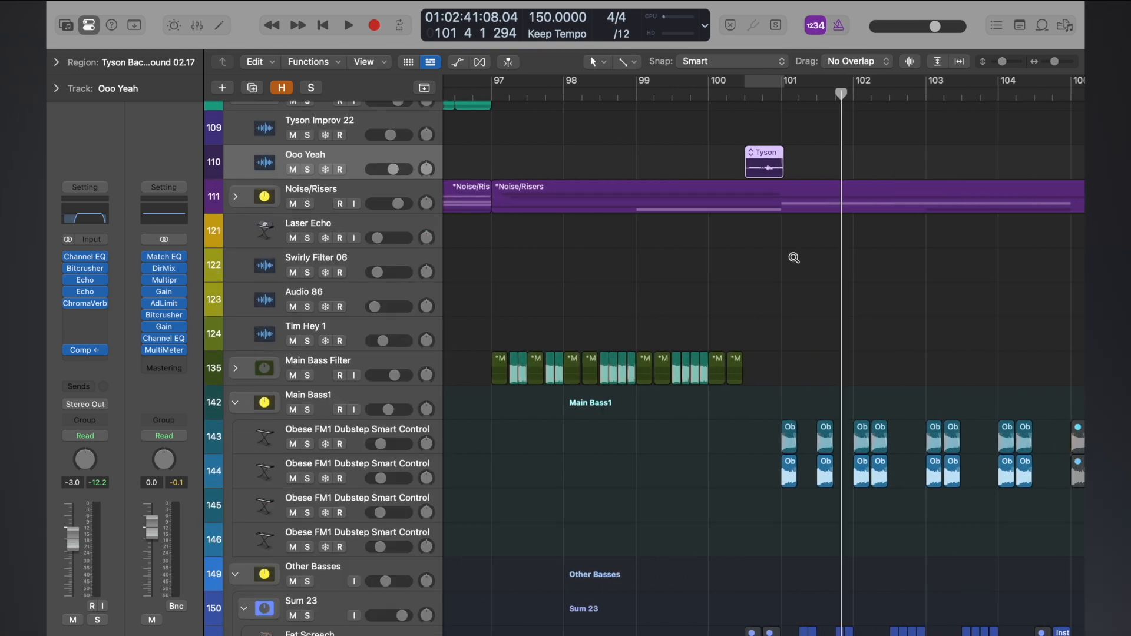
scroll(795, 257, left, 10)
scroll(794, 258, up, 4)
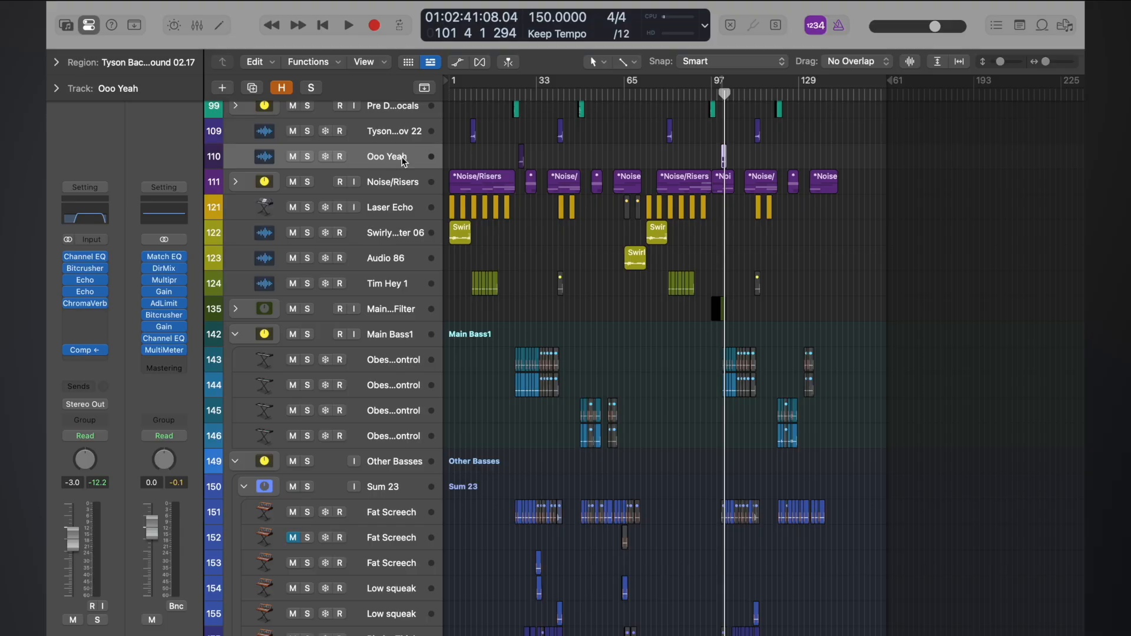
scroll(501, 163, right, 8)
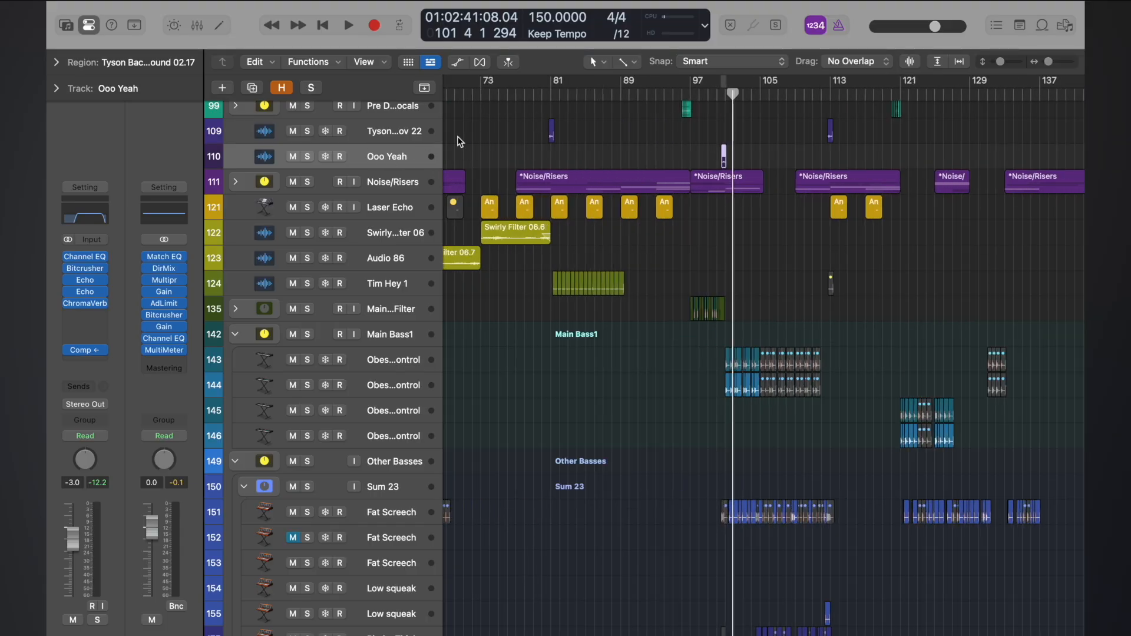
key(super+Right)
key(super+Right)
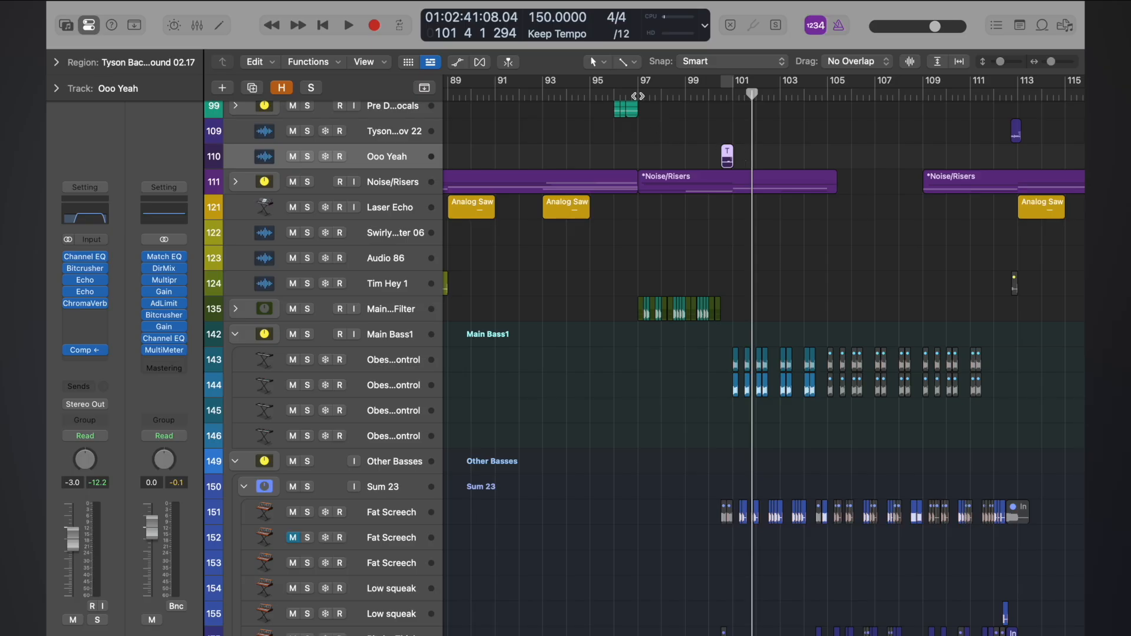
key(super+Up)
key(super+Up)
key(super+Left)
key(super+Left)
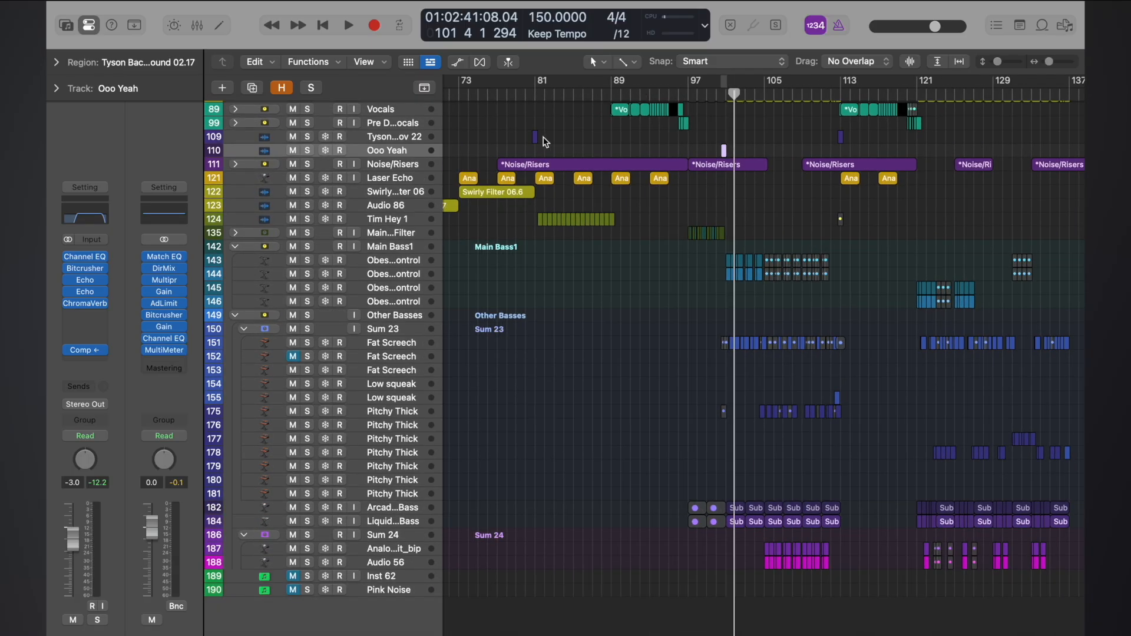
- Solo the vocal improv track directly above Ooo Yeah and play its region just before bar 81
click(308, 137)
click(533, 95)
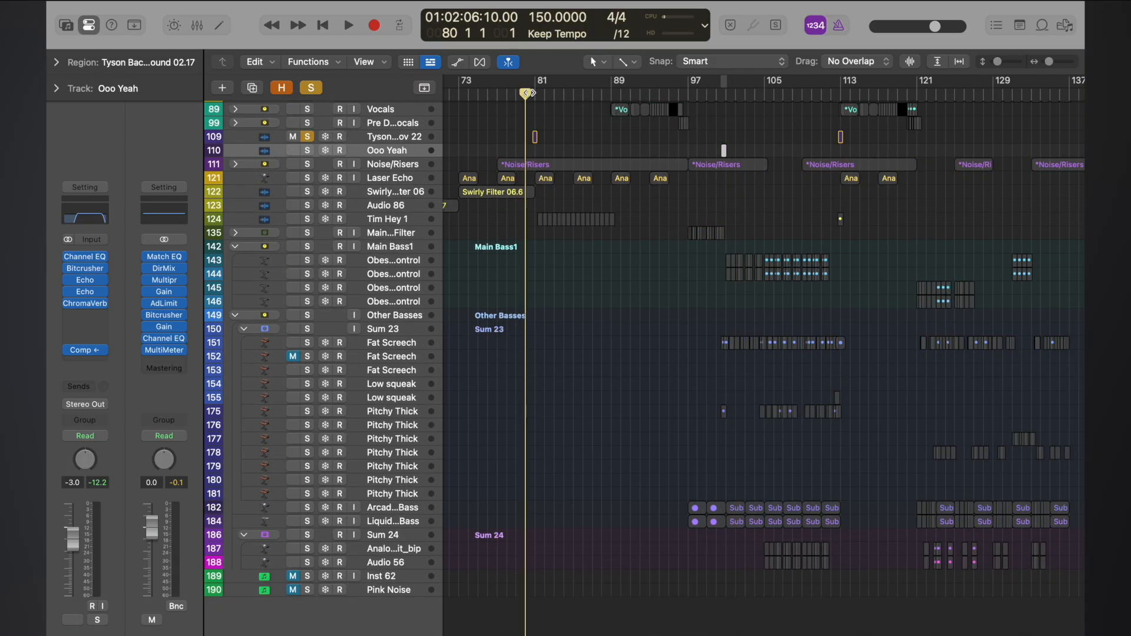
key(space)
key(space)
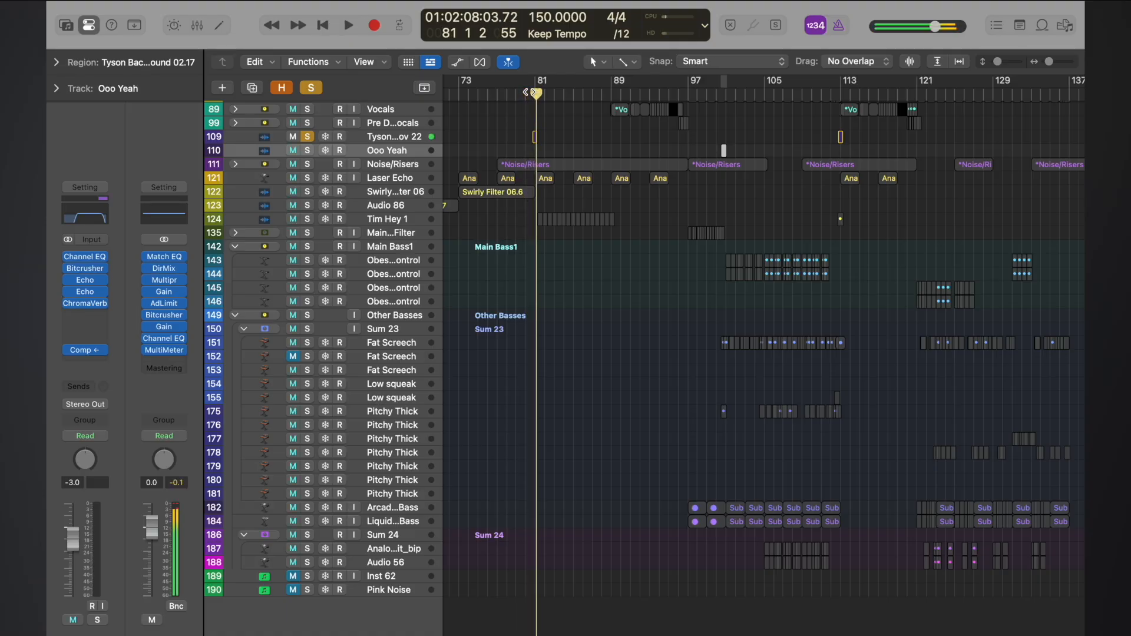
- Turn off the improv track's solo and play the full mix through the second drop to bar 113
click(307, 136)
scroll(747, 121, up, 5)
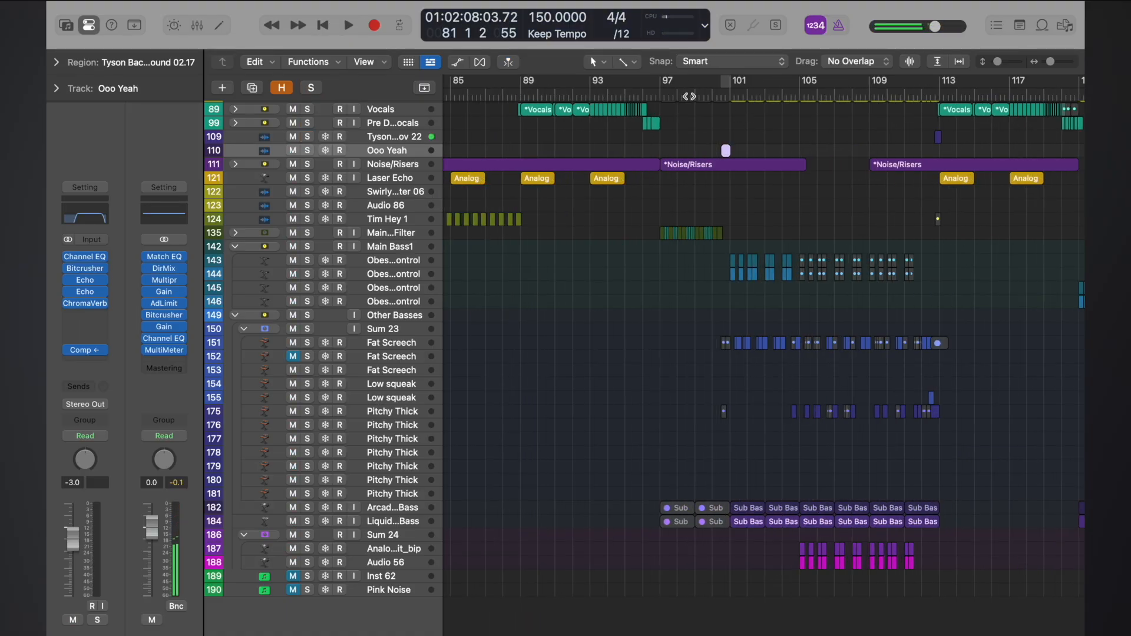
key(space)
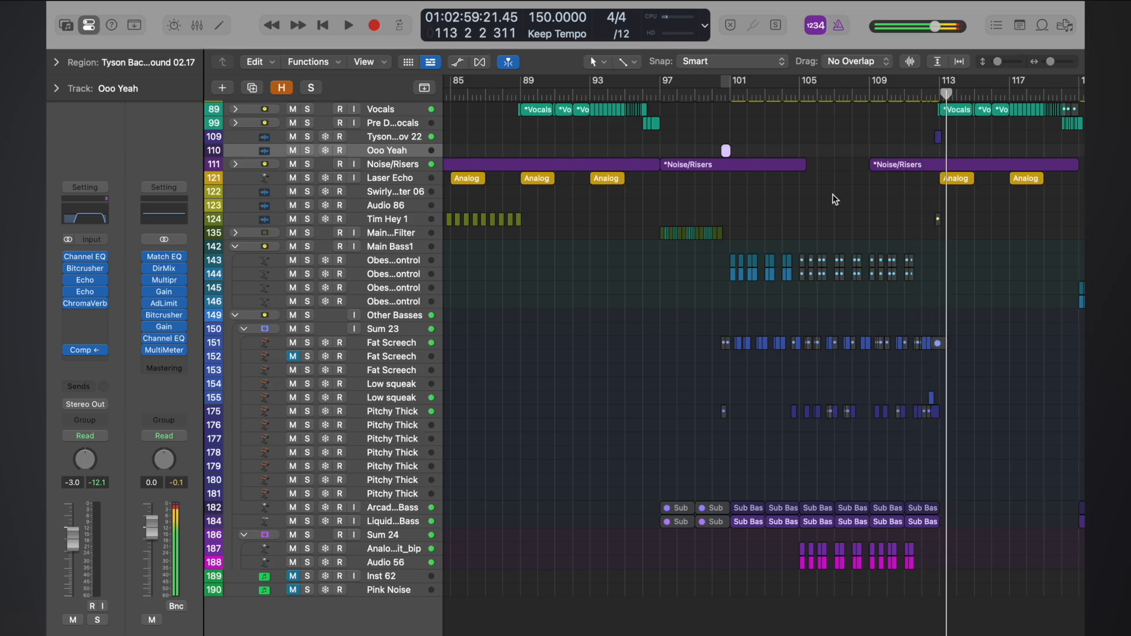
- Review the whole arrangement, comparing the drums, melodies, vocals and basses across the intro, build-ups and drops
scroll(832, 193, down, 5)
scroll(833, 194, up, 4)
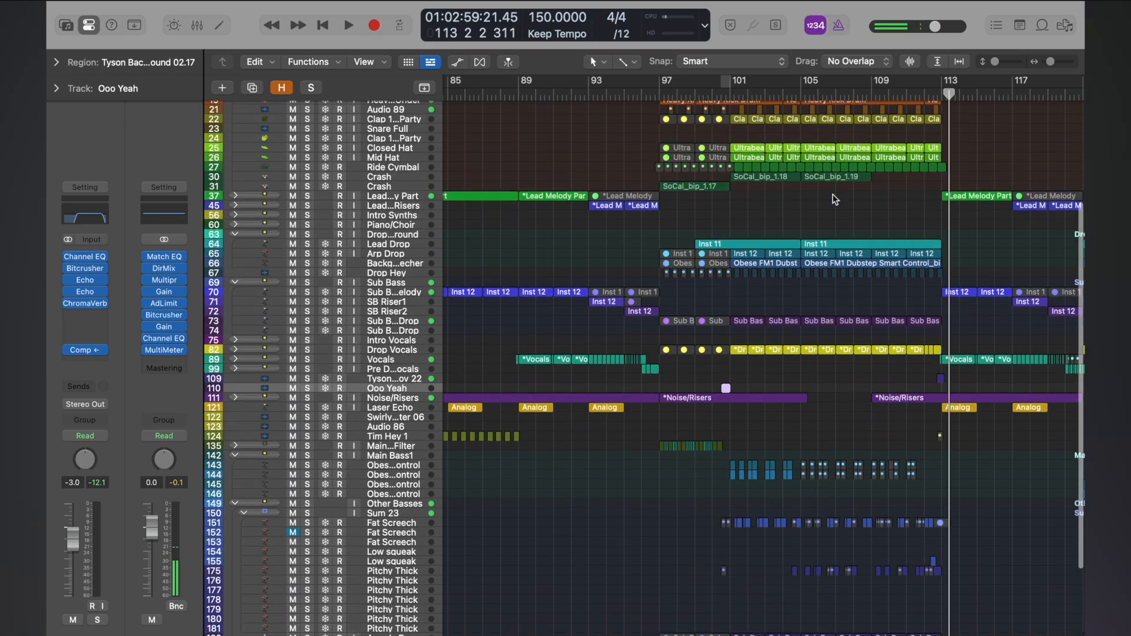
scroll(832, 193, up, 2)
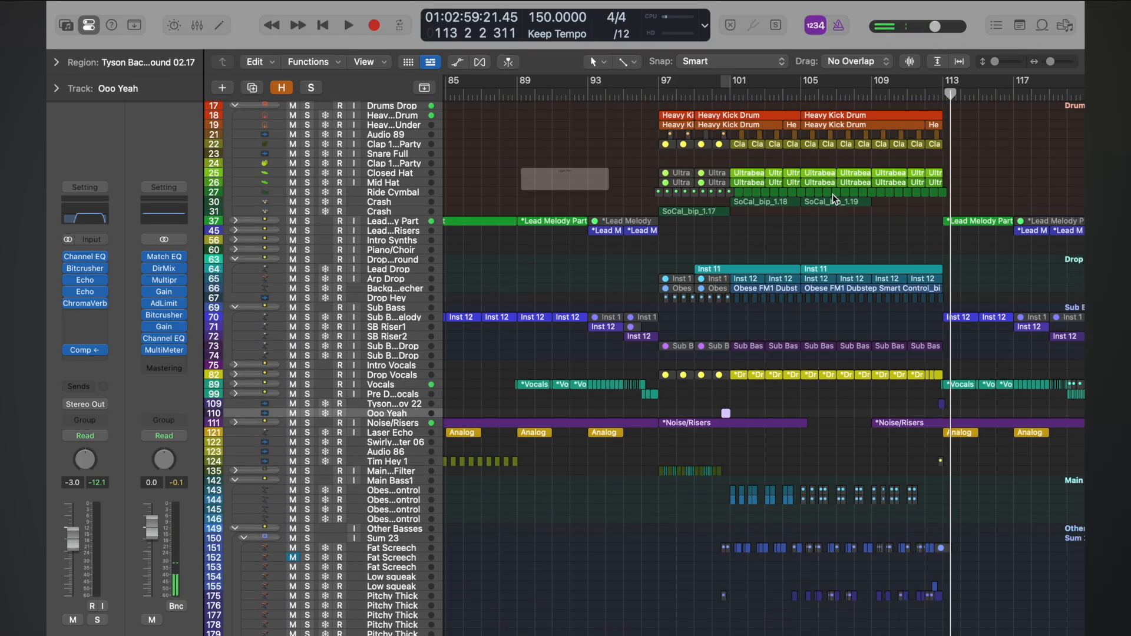
scroll(832, 193, down, 5)
scroll(833, 193, up, 5)
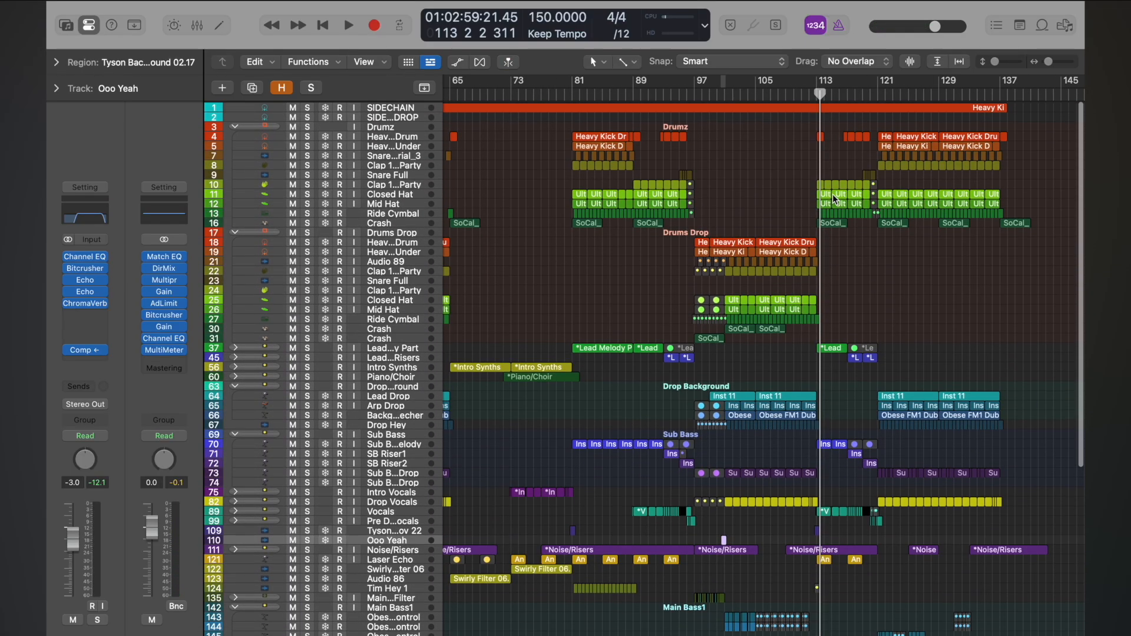
scroll(833, 193, down, 4)
scroll(833, 193, down, 1)
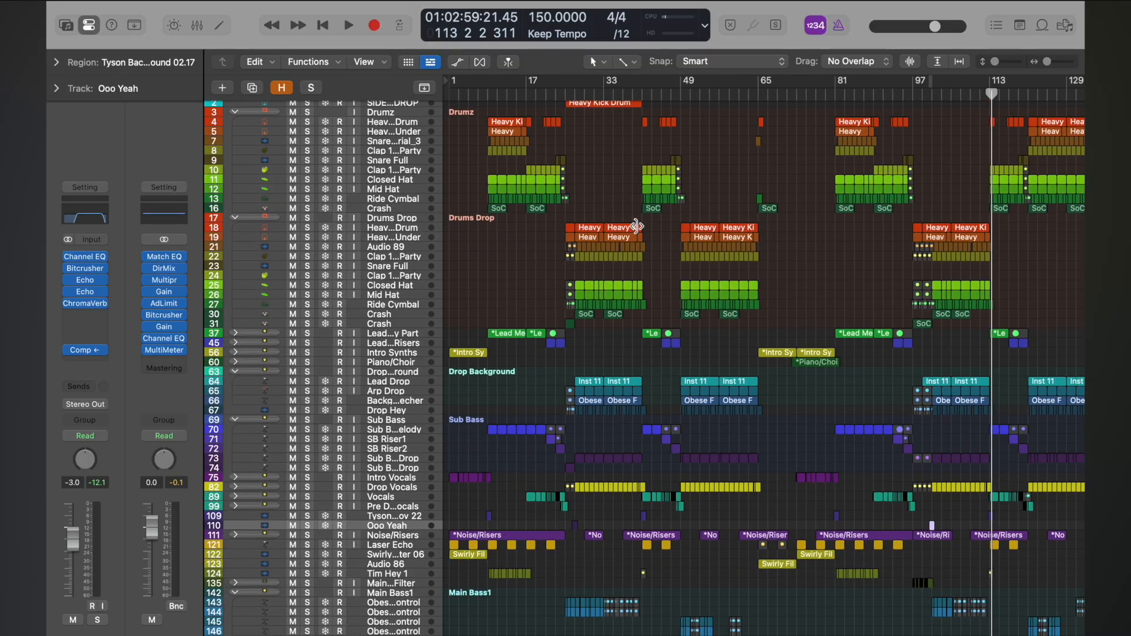
scroll(731, 265, right, 5)
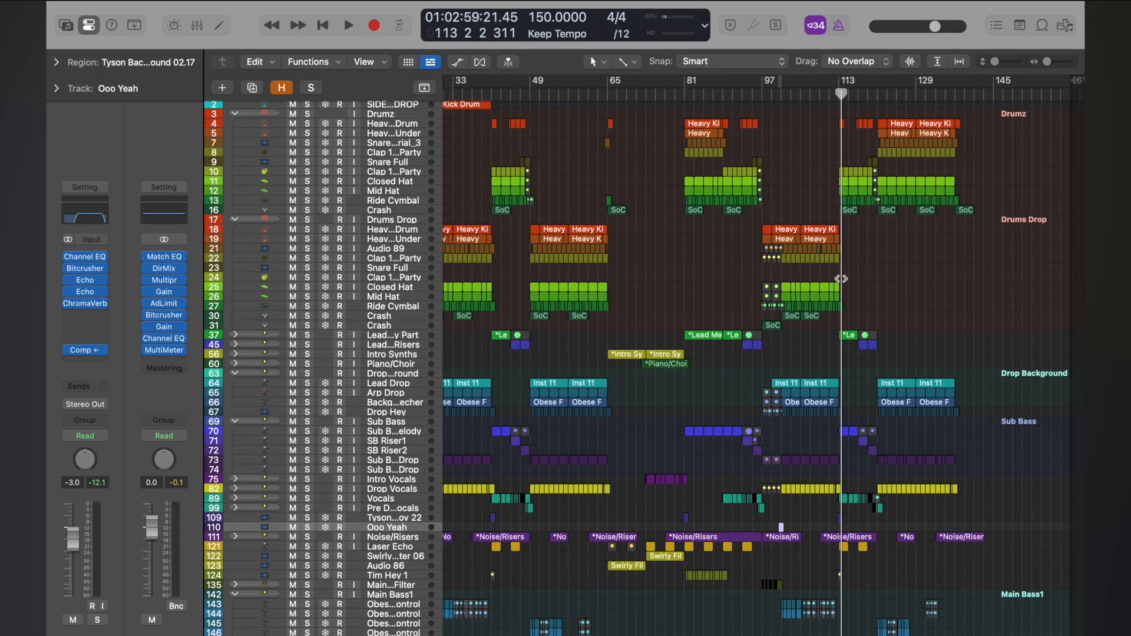